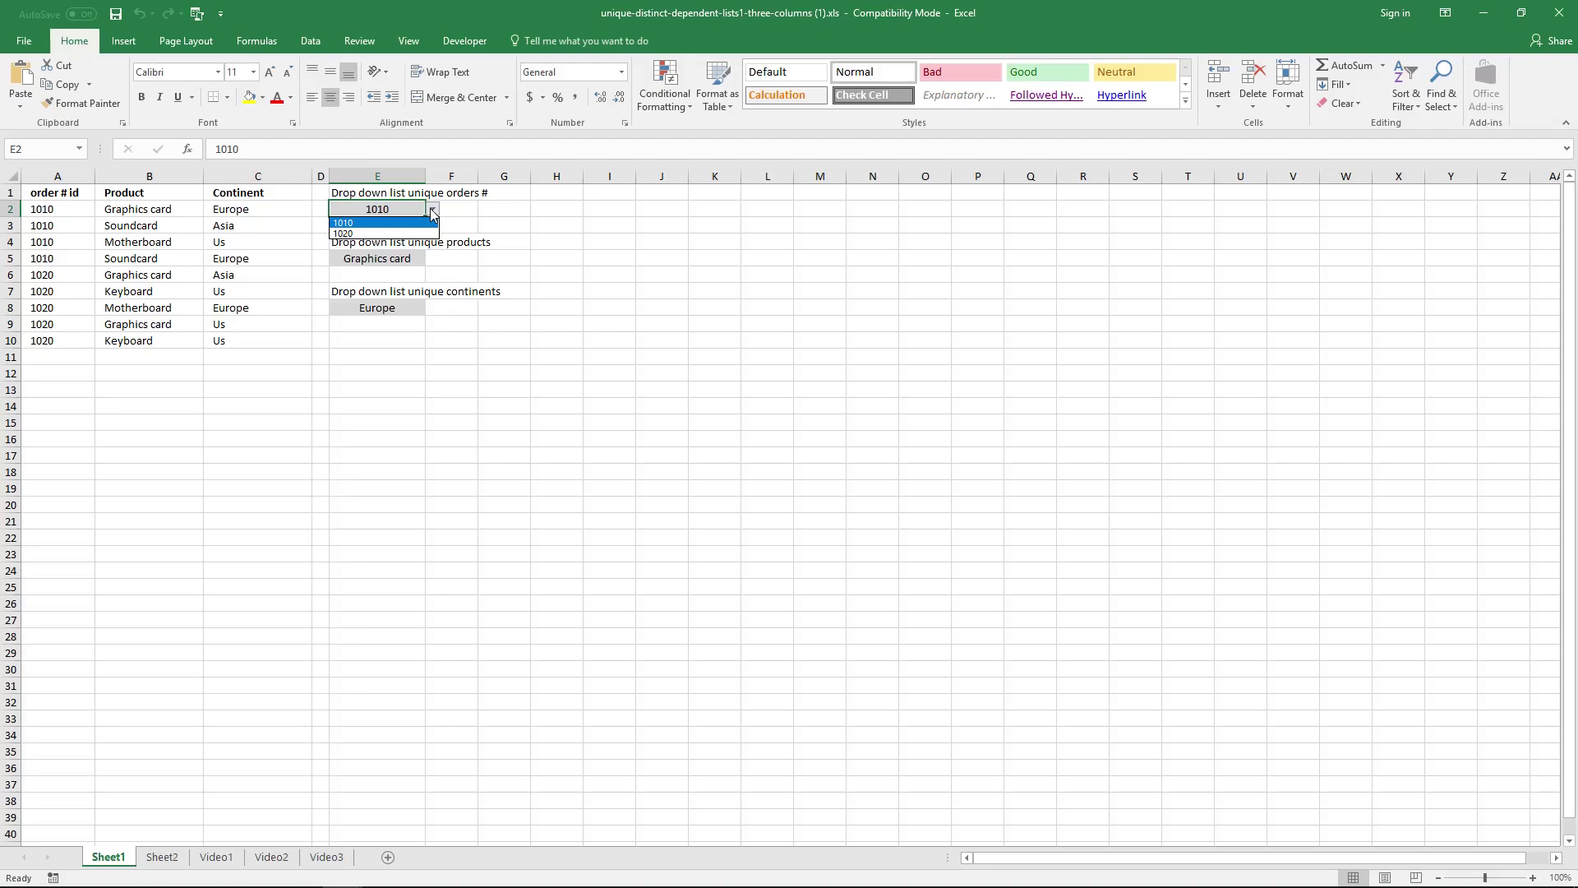
Step: Set the order number drop-down list in E2 to 1020
left_click(431, 209)
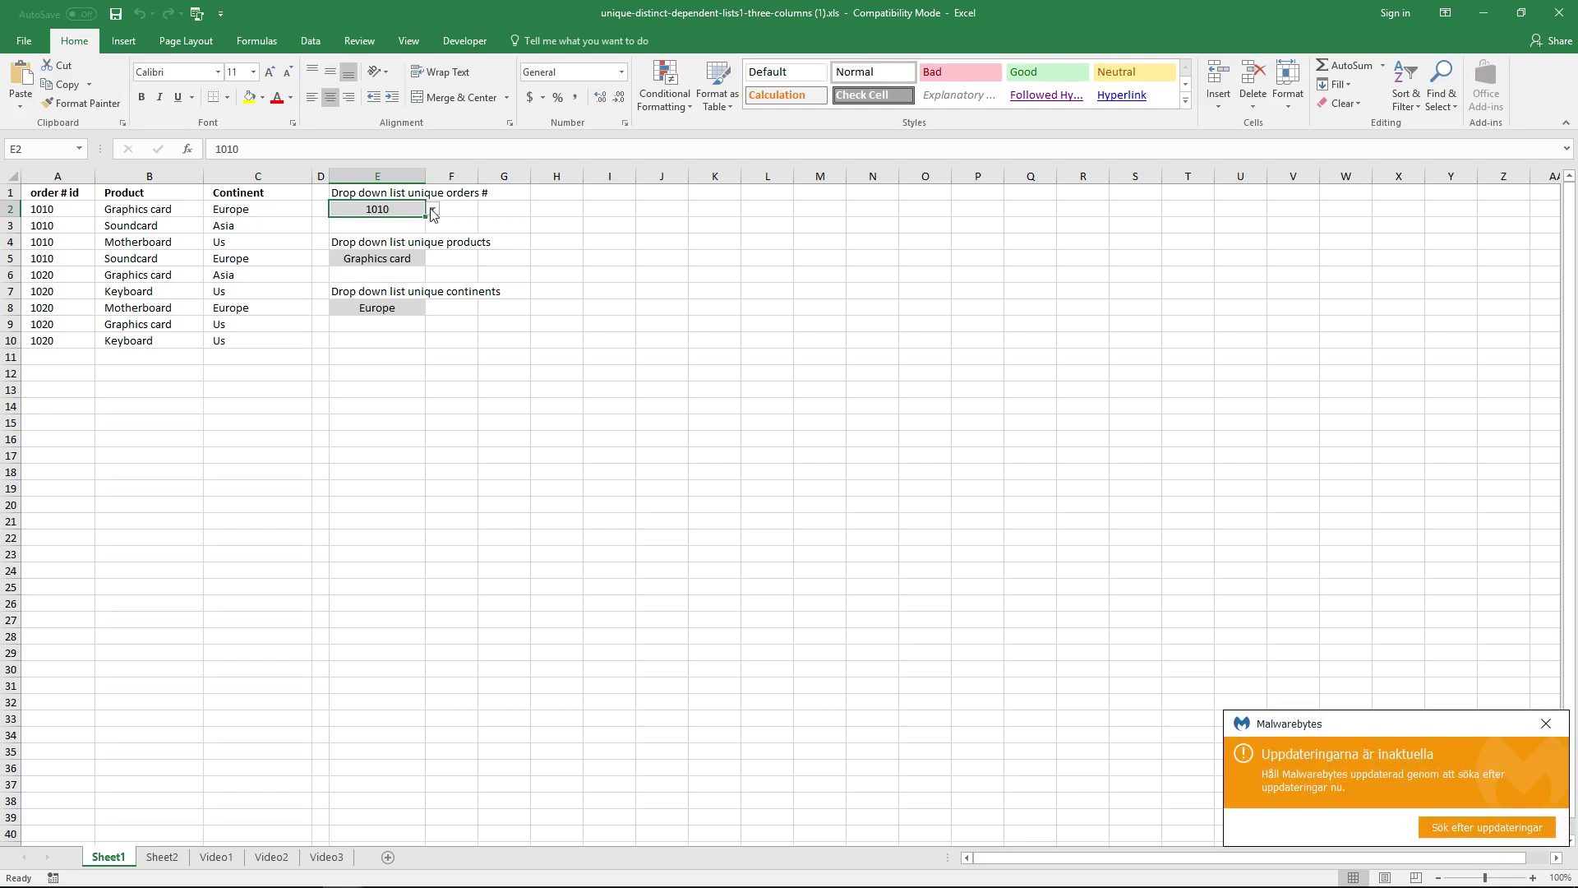
left_click(432, 212)
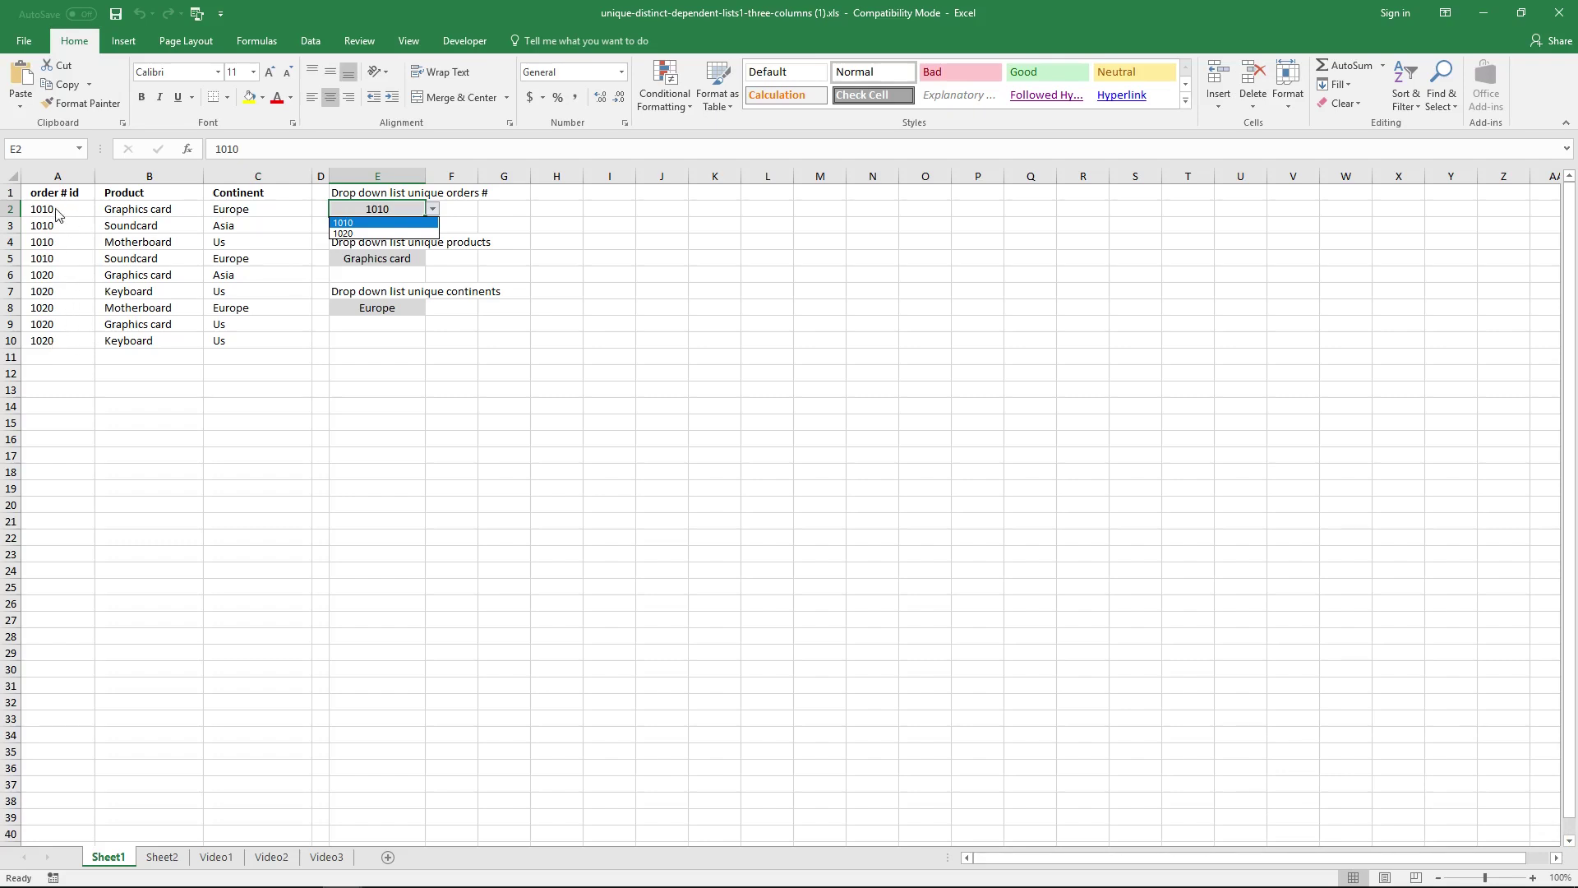
left_click(380, 223)
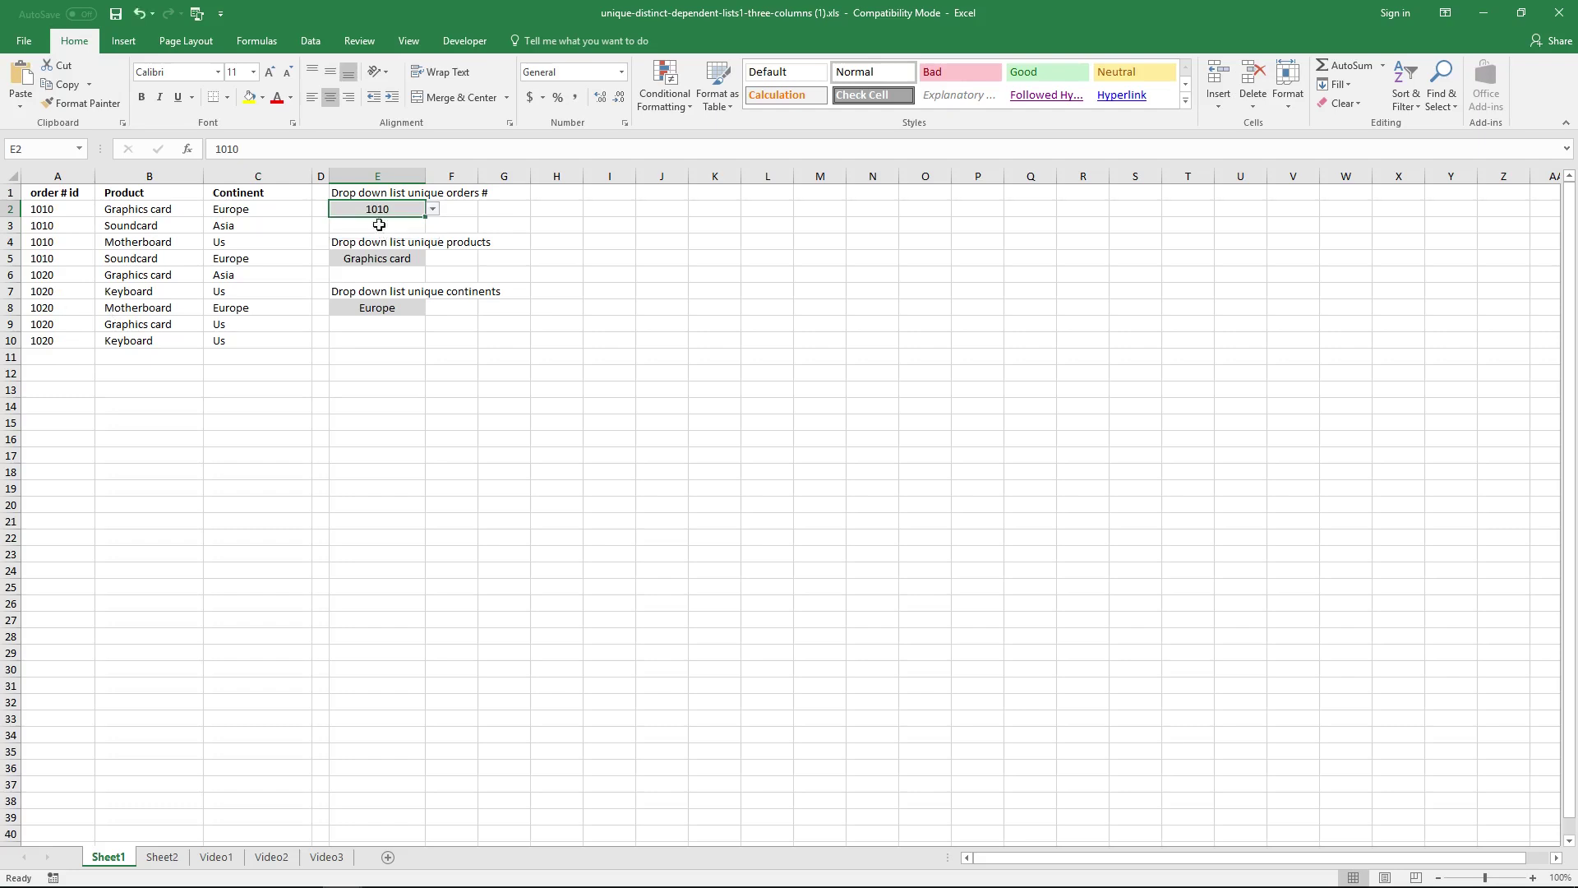
left_click(433, 209)
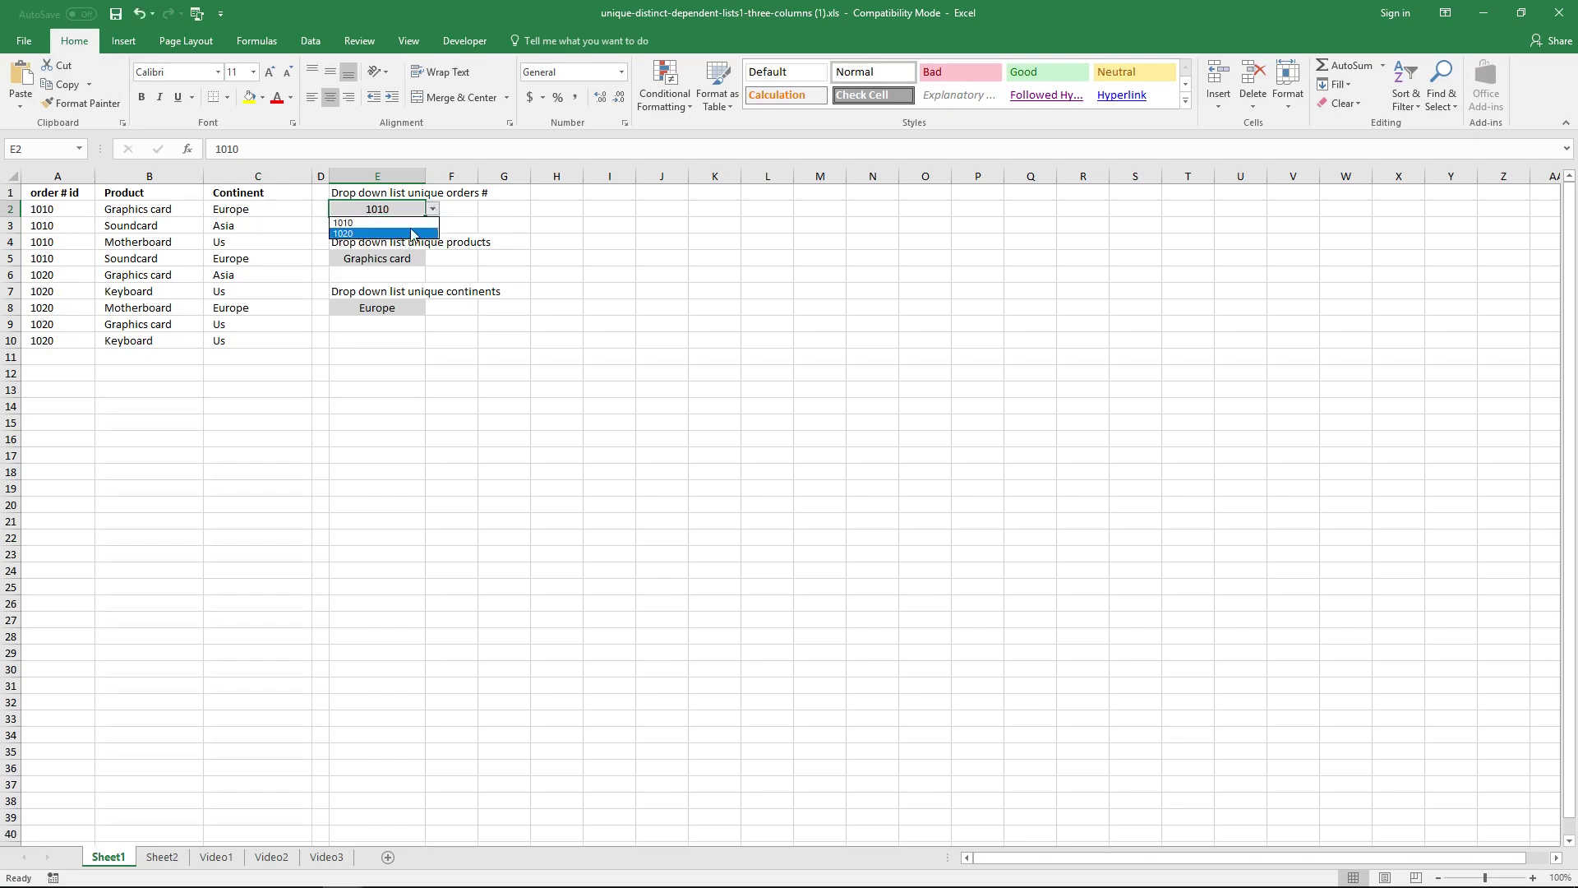
left_click(401, 235)
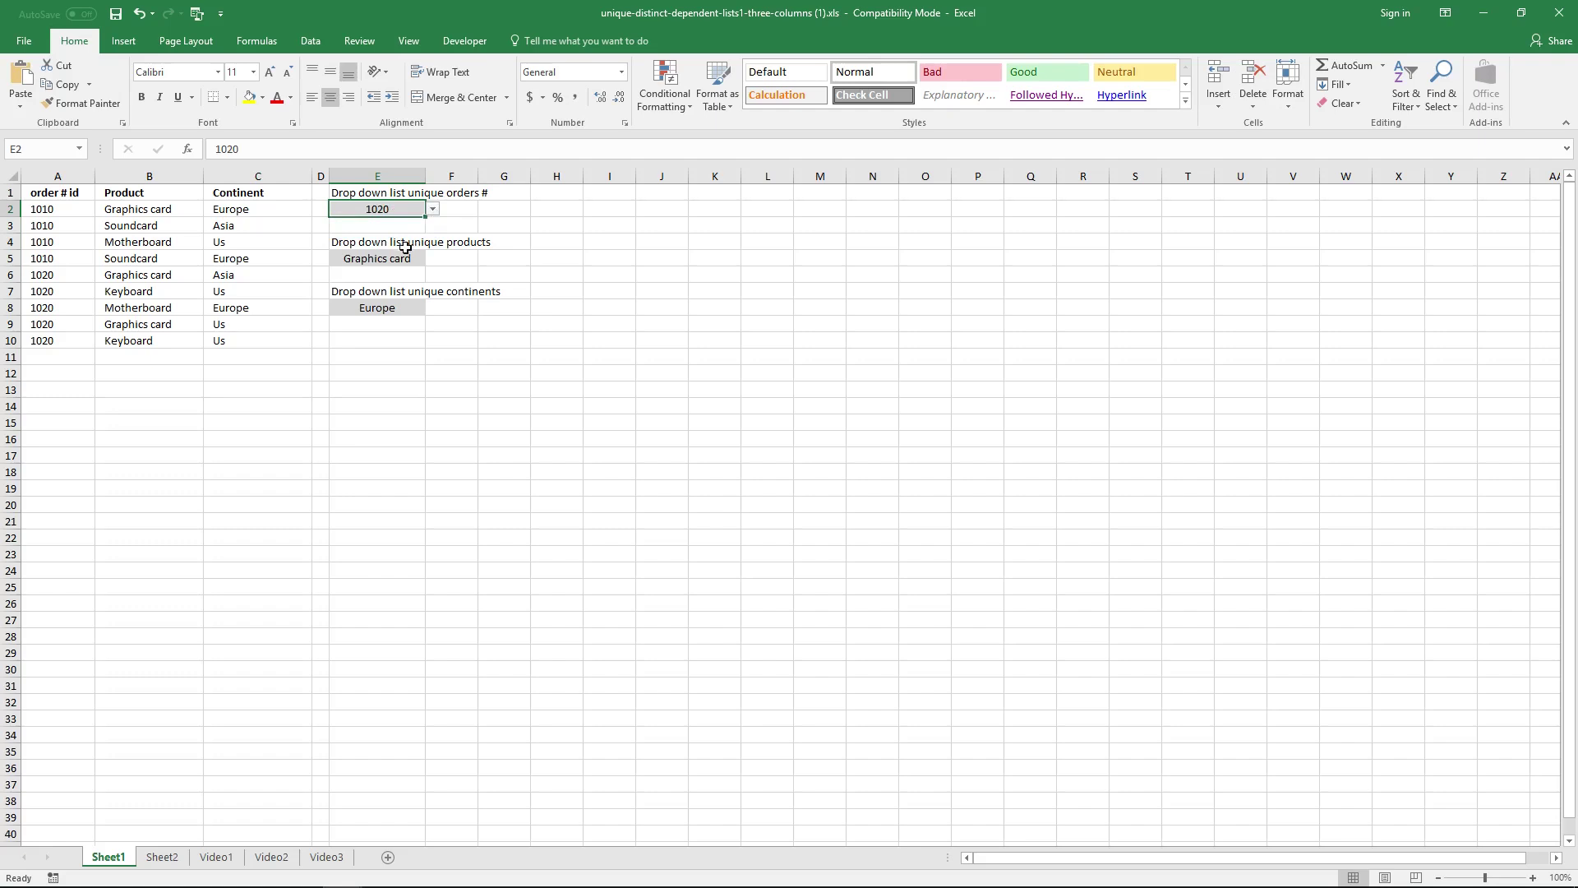
Step: Choose Keyboard in the products drop-down list in E5 and view the dependent continents list in E8
left_click(409, 259)
left_click(433, 260)
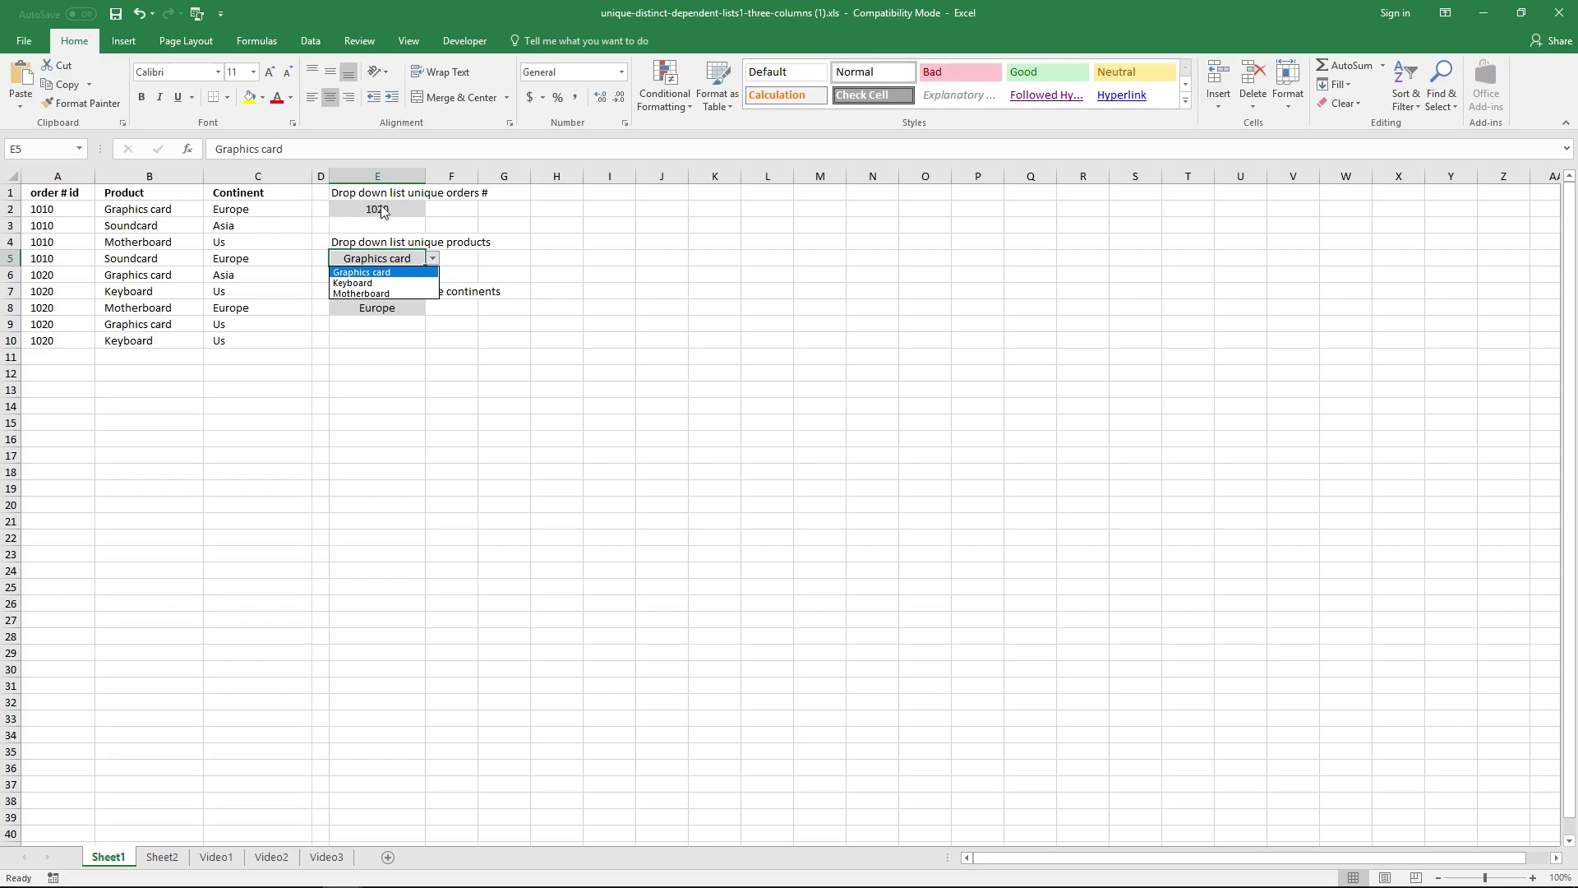
key("Down")
left_click(397, 284)
left_click(410, 307)
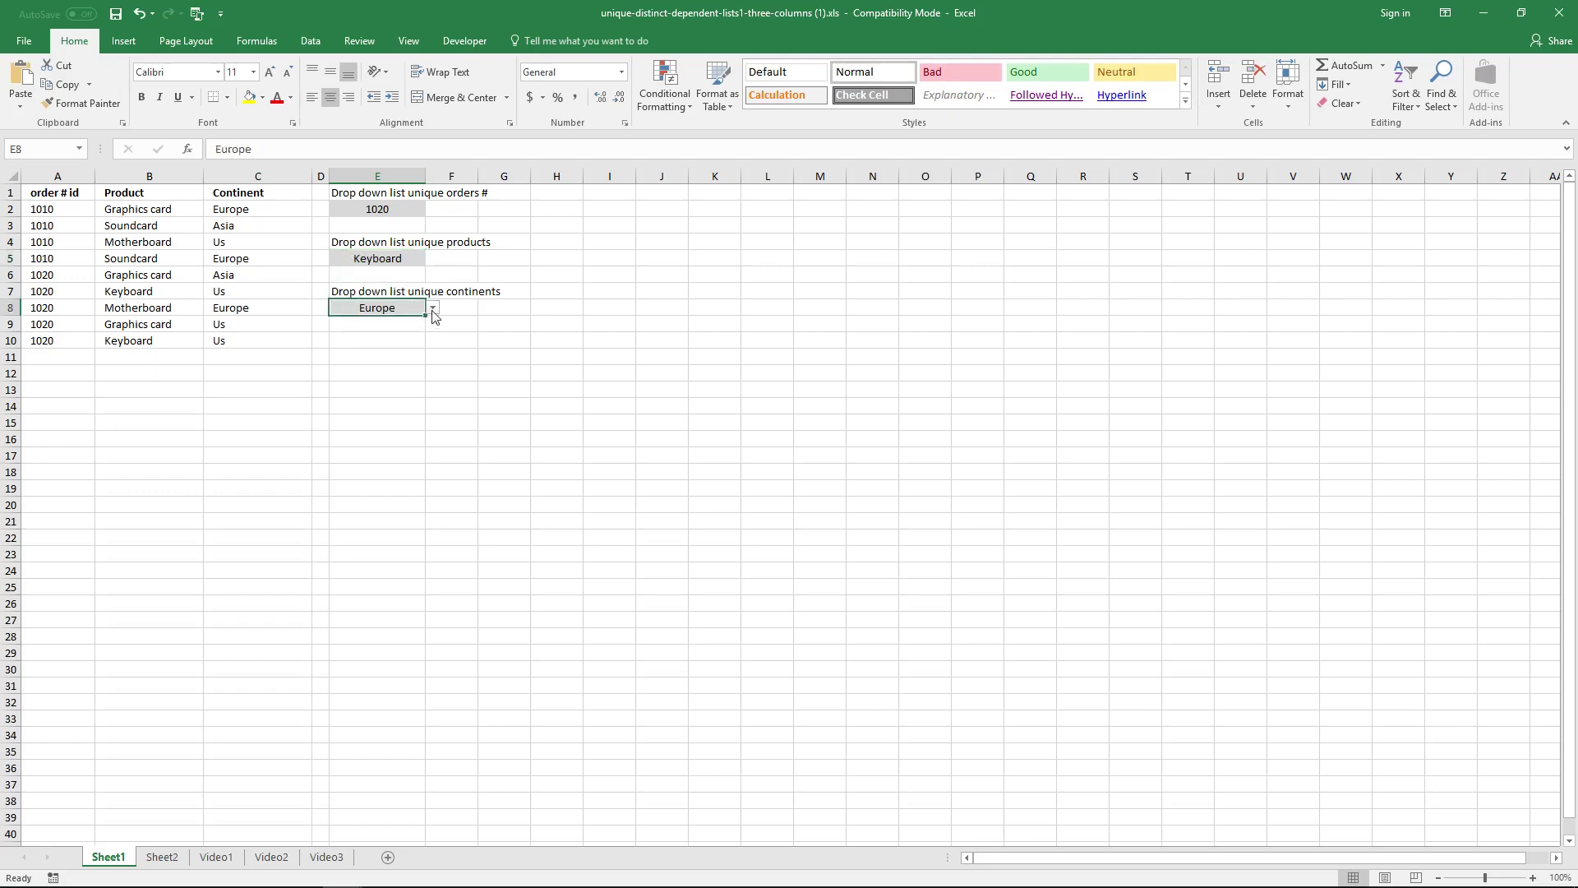
left_click(432, 308)
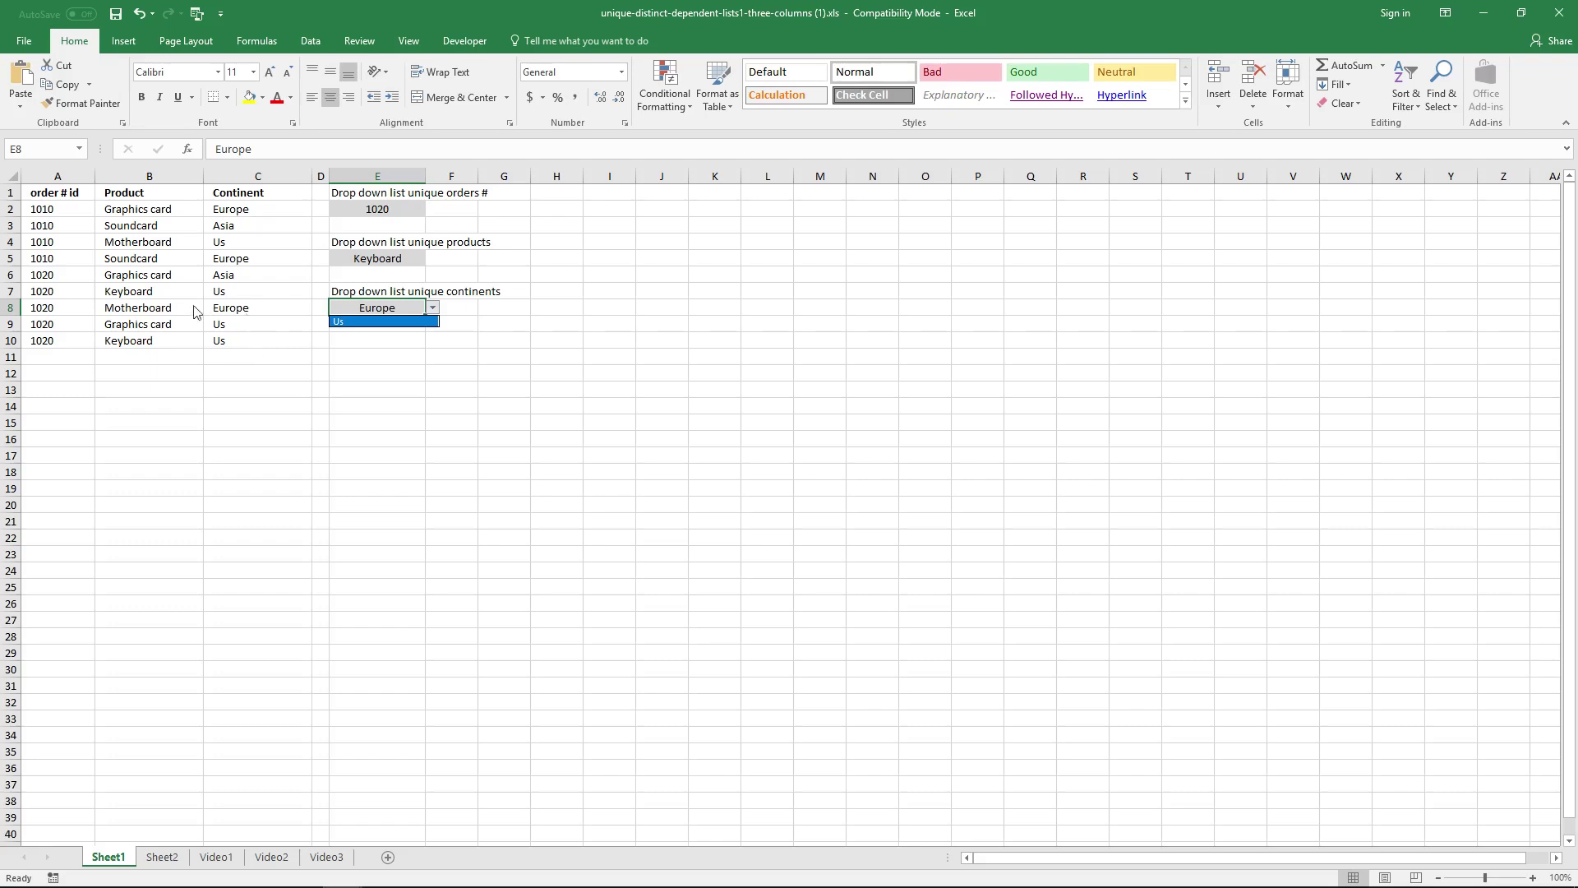
Step: Change the product in E5 to Motherboard and check the dependent continents list in E8
left_click(377, 258)
left_click(376, 258)
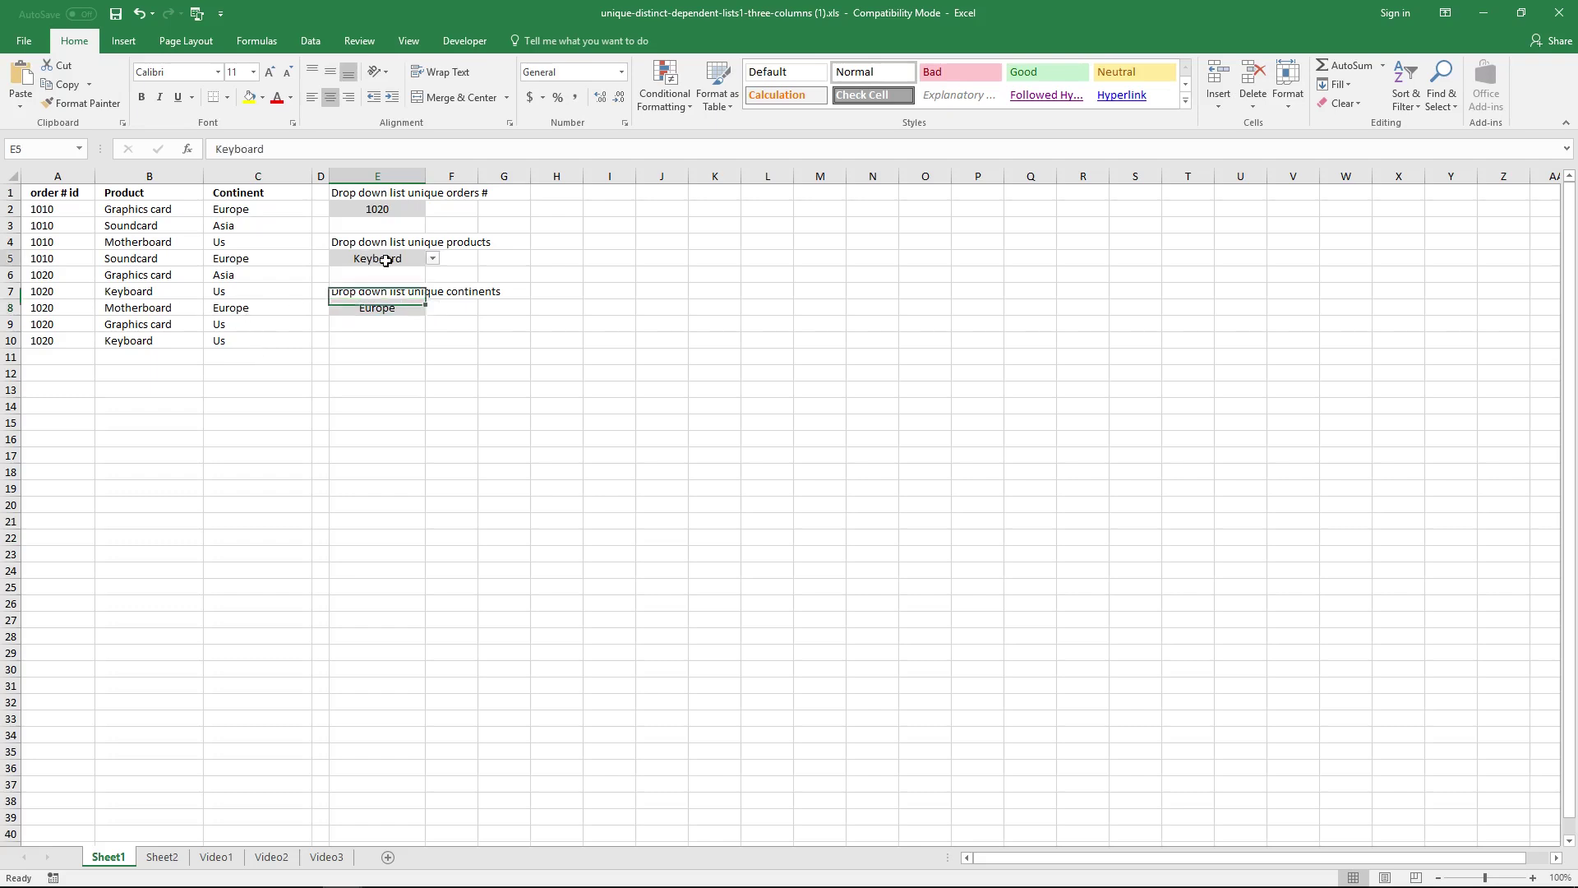
left_click(432, 259)
left_click(407, 293)
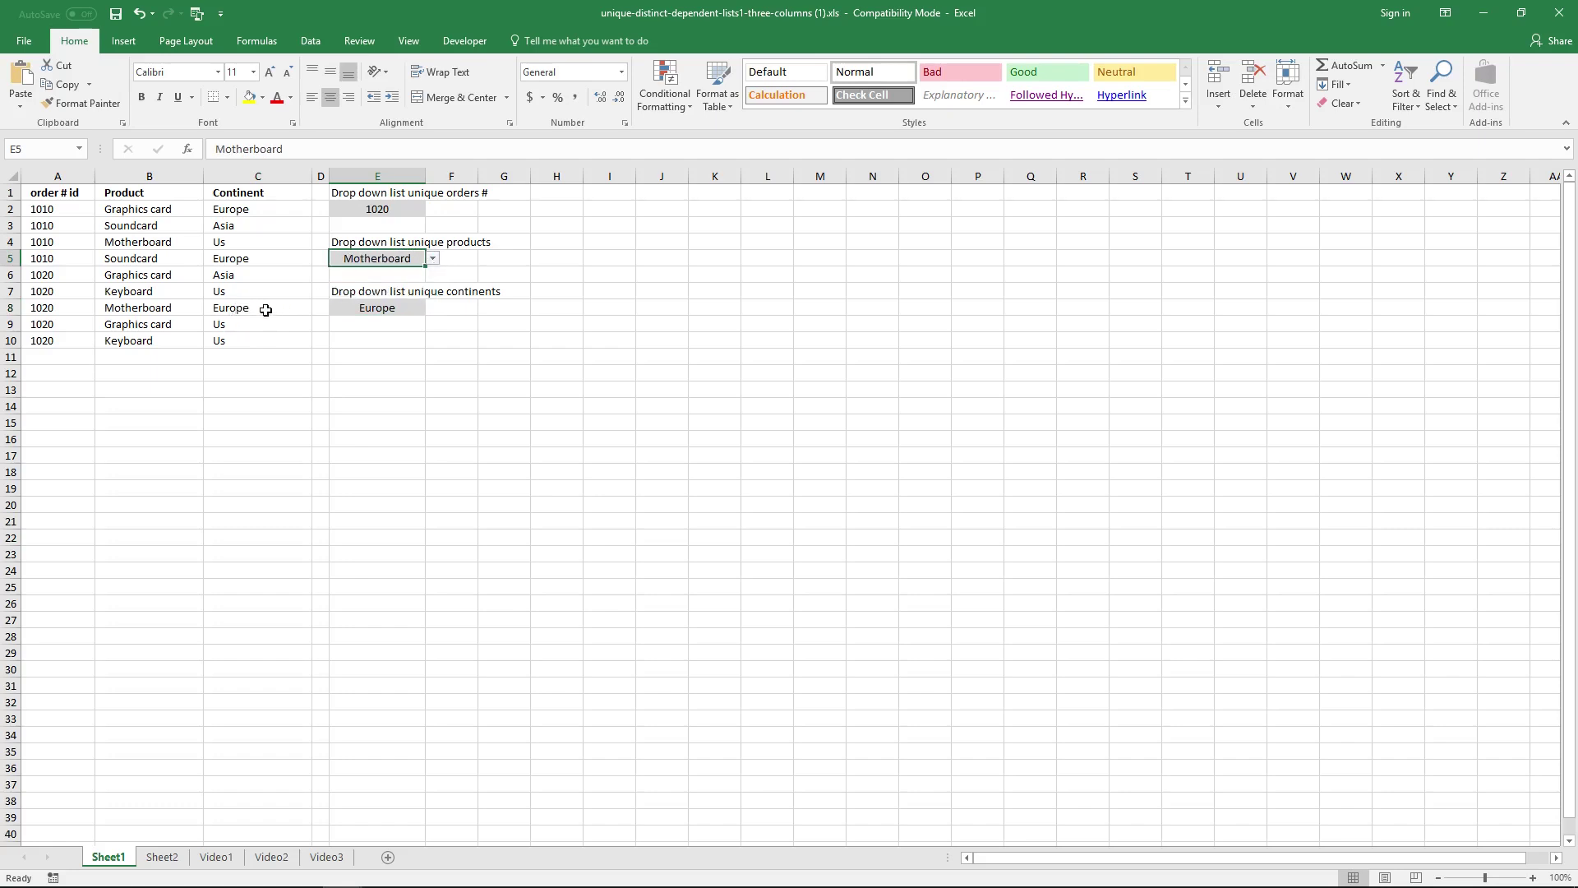
left_click(376, 307)
left_click(432, 307)
key("Escape")
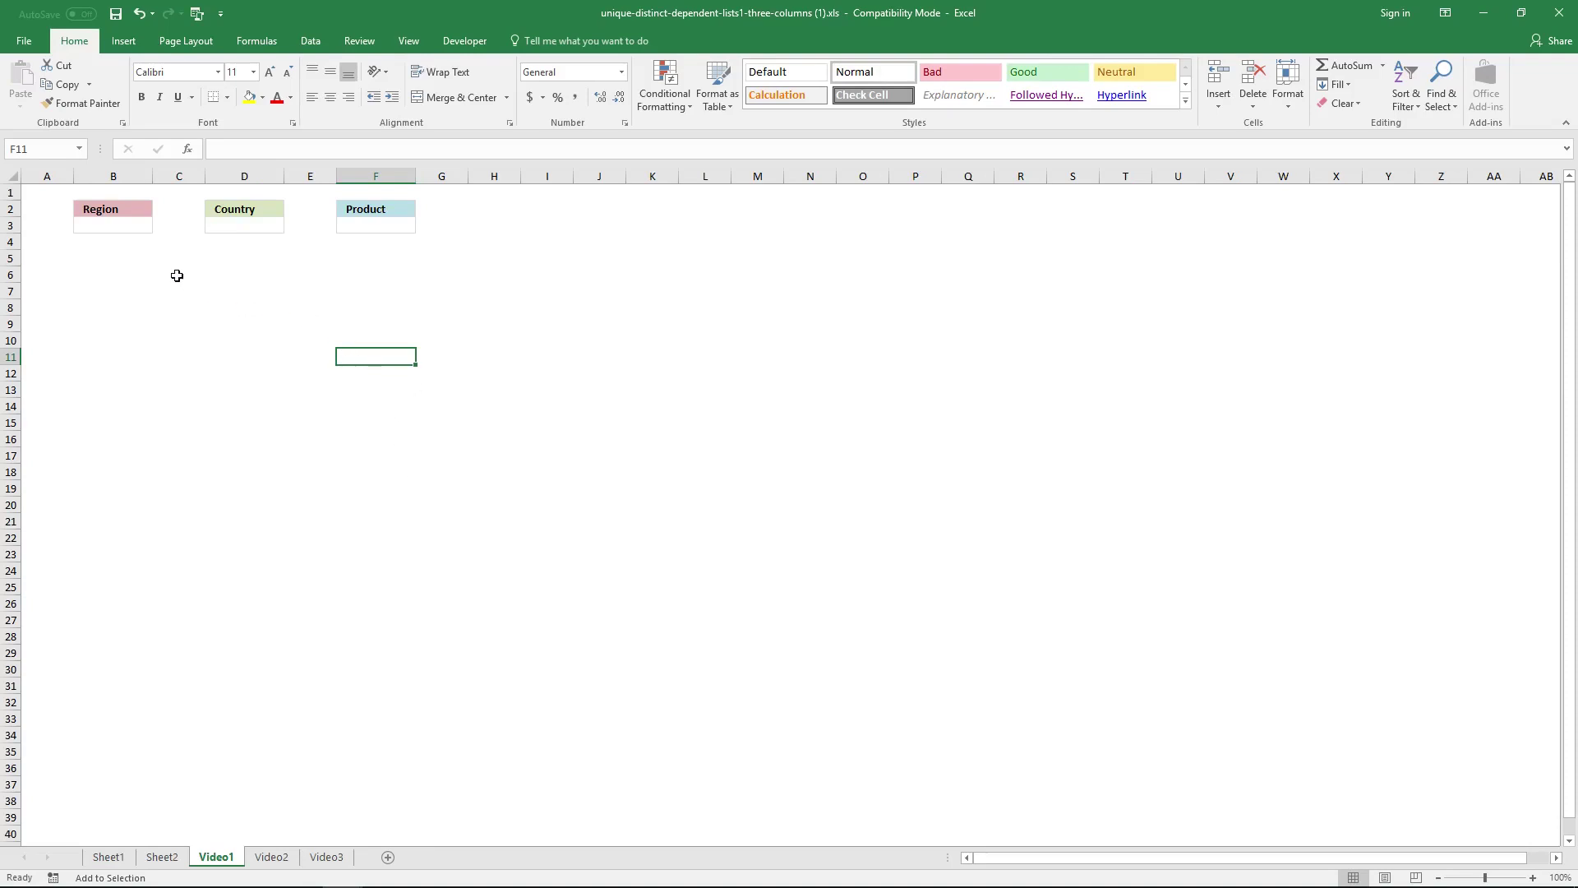
Step: Go through the empty input cells under Region, Country and Product on the Video1 sheet
left_click(123, 228)
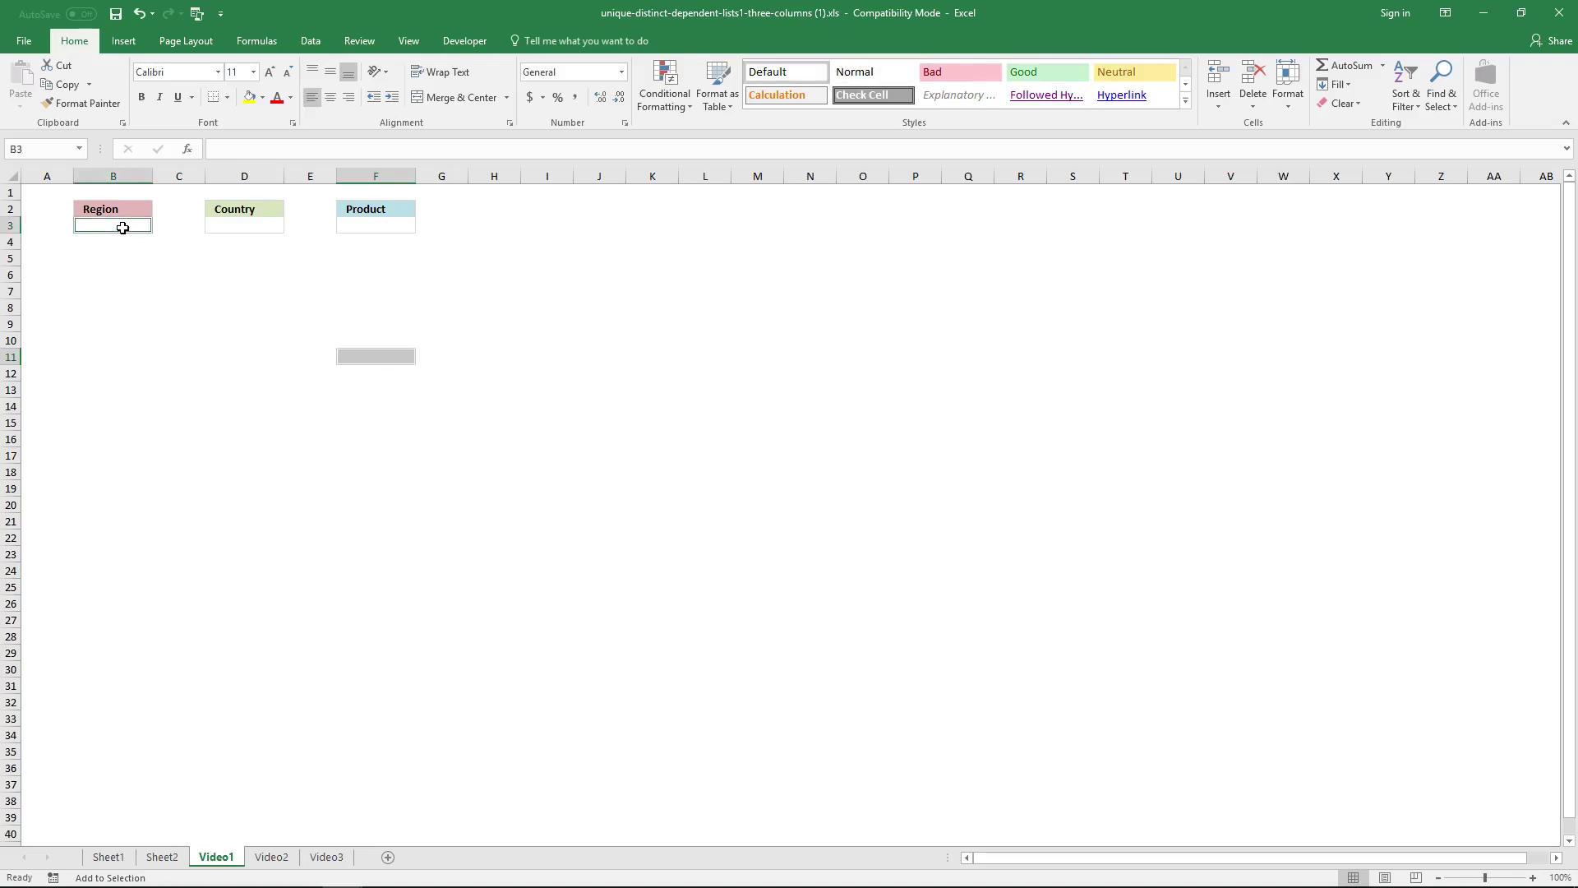
left_click(123, 227)
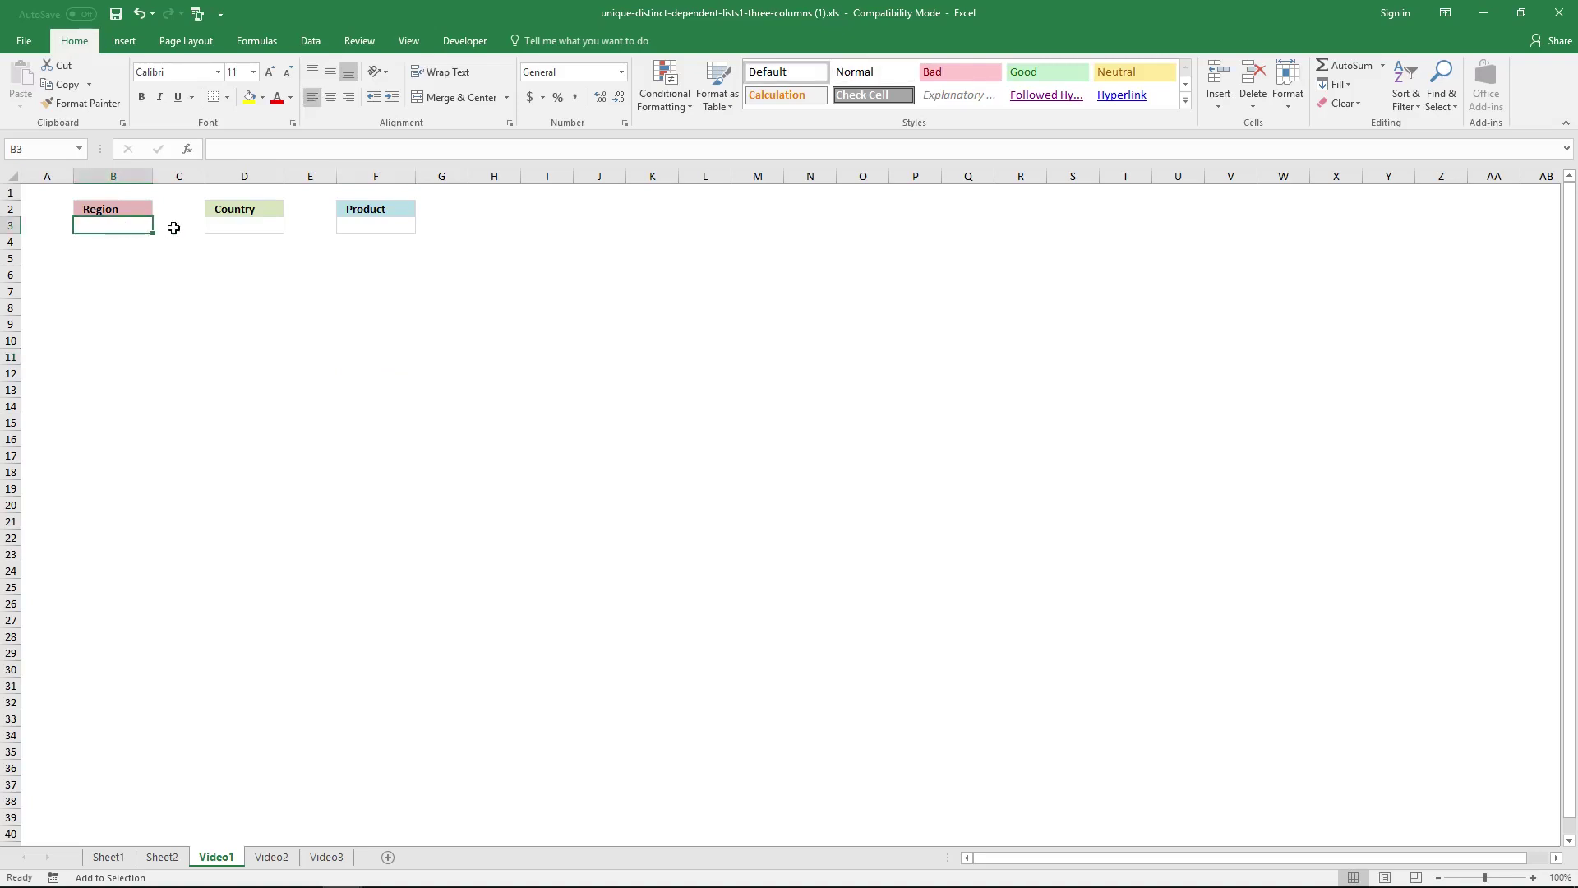
left_click(234, 229)
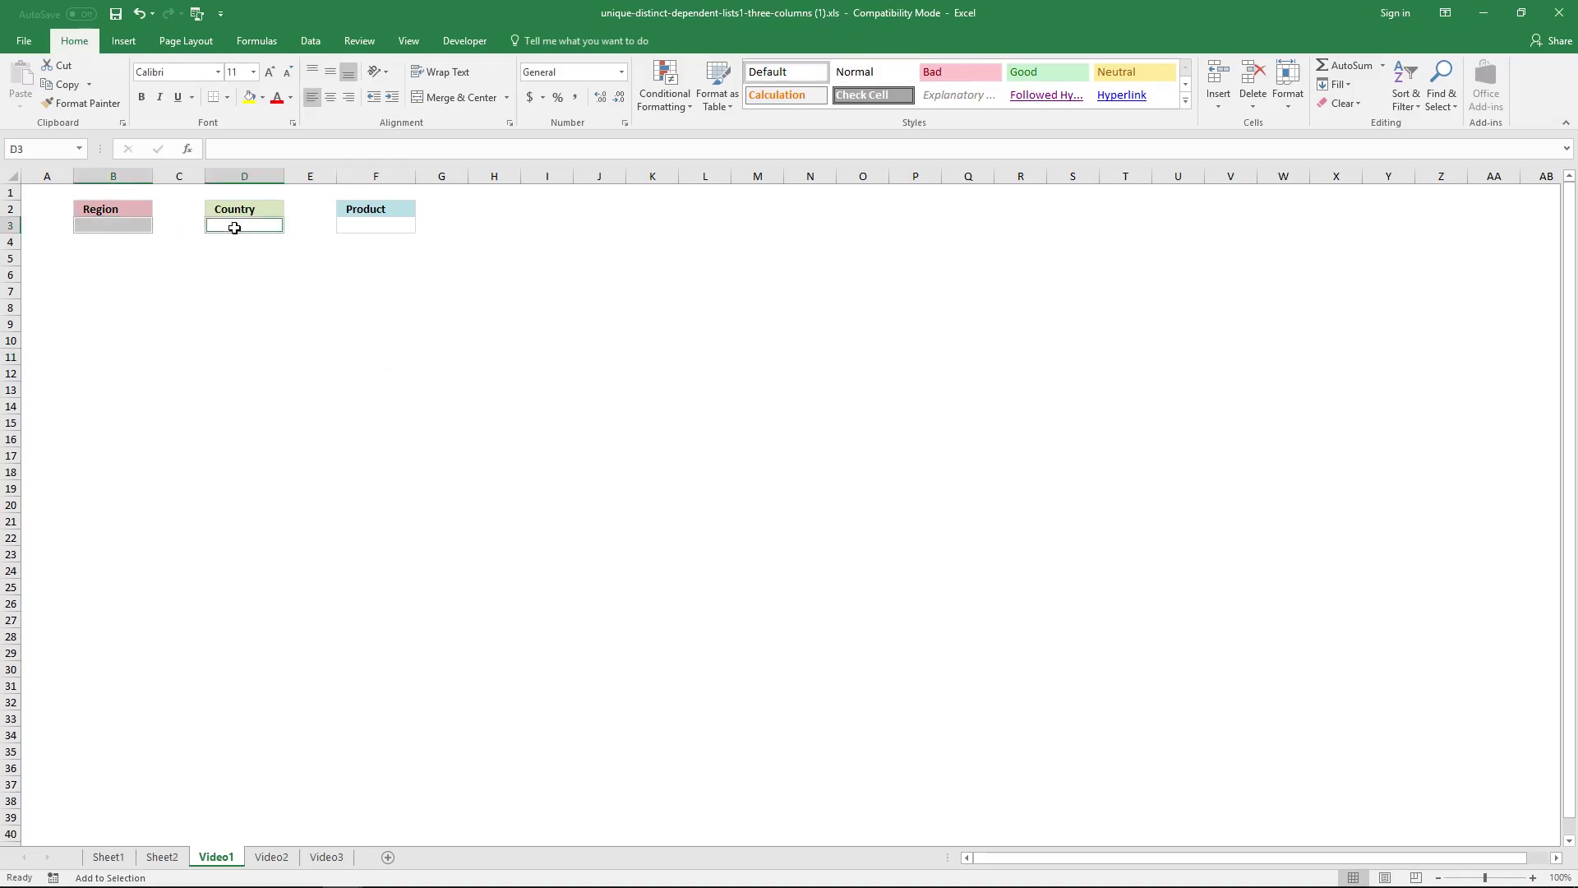
left_click(235, 227)
left_click(356, 226)
left_click(355, 226)
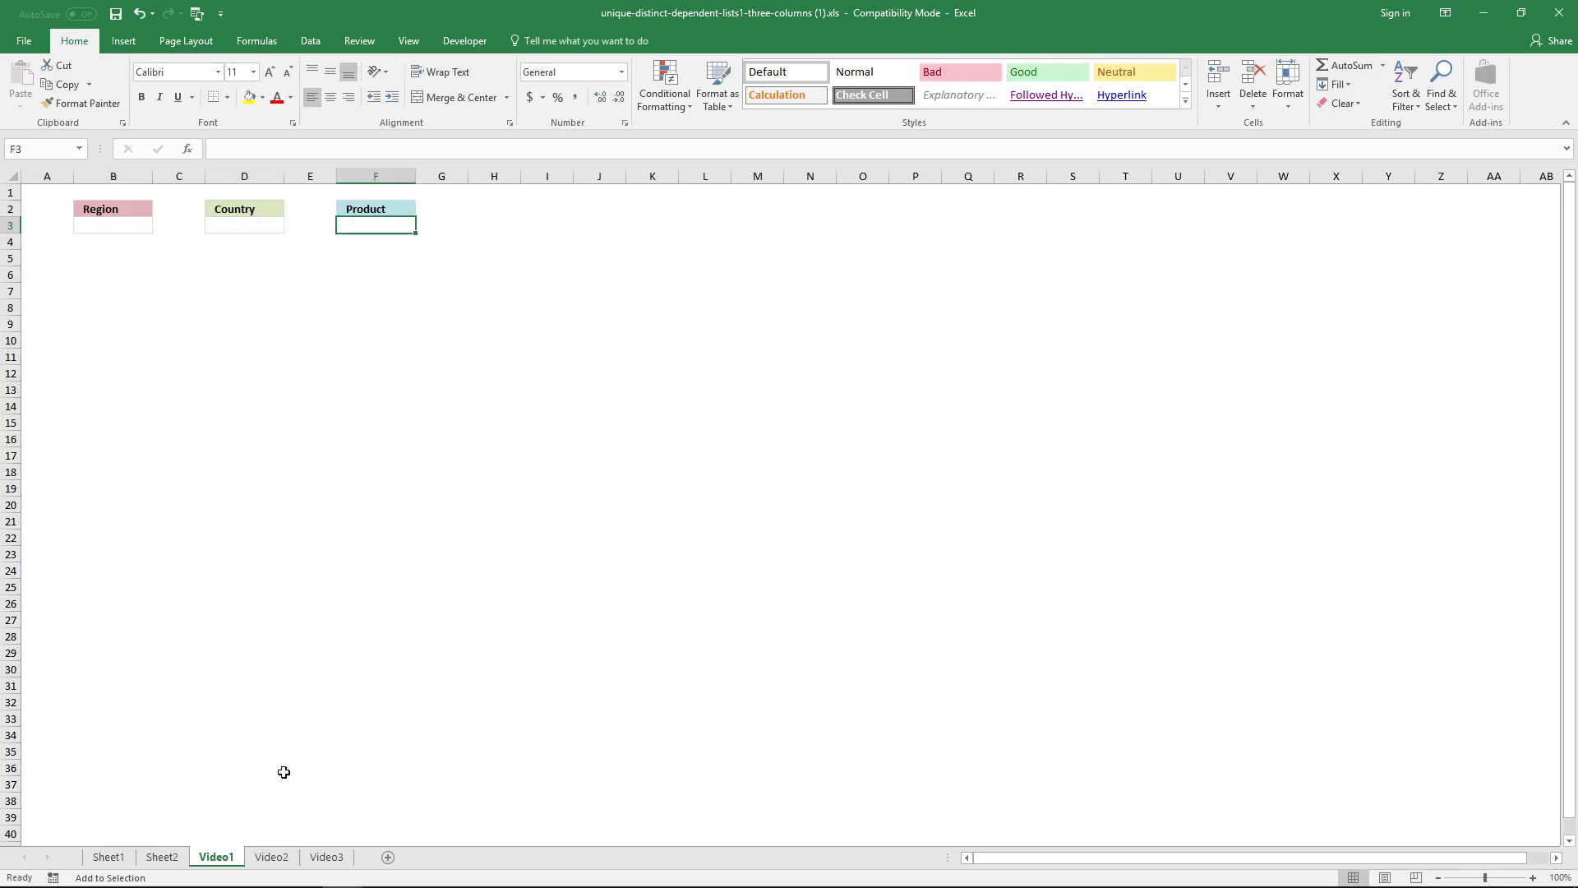
Step: Convert the Region, Country and Product data in B2:D11 on the Video2 sheet into a table with headers
left_click(282, 857)
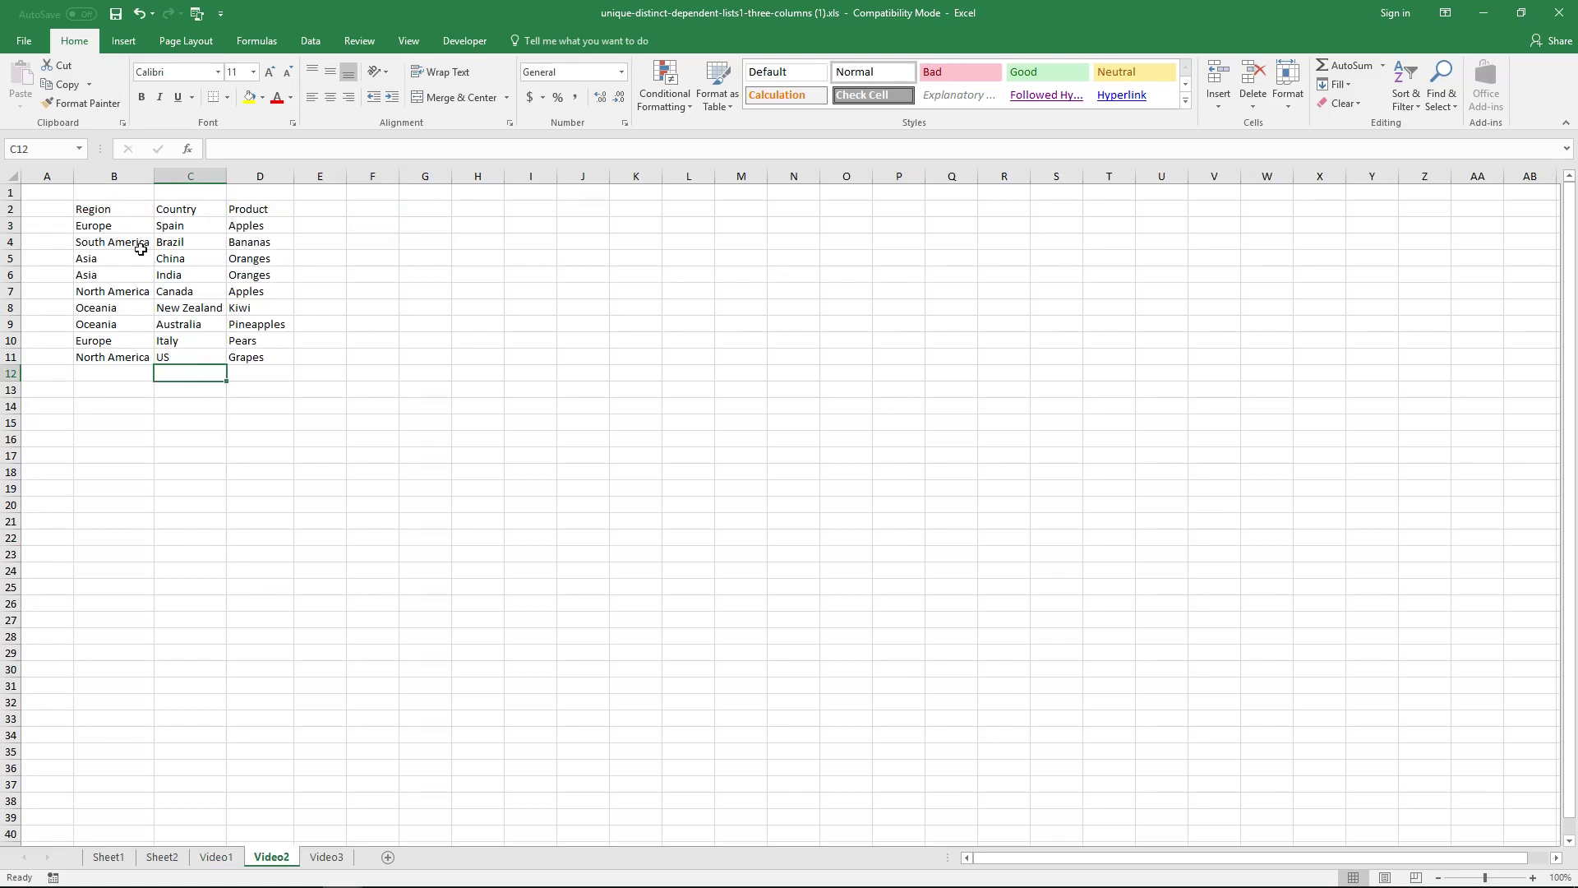
left_click_drag(102, 212, 165, 271)
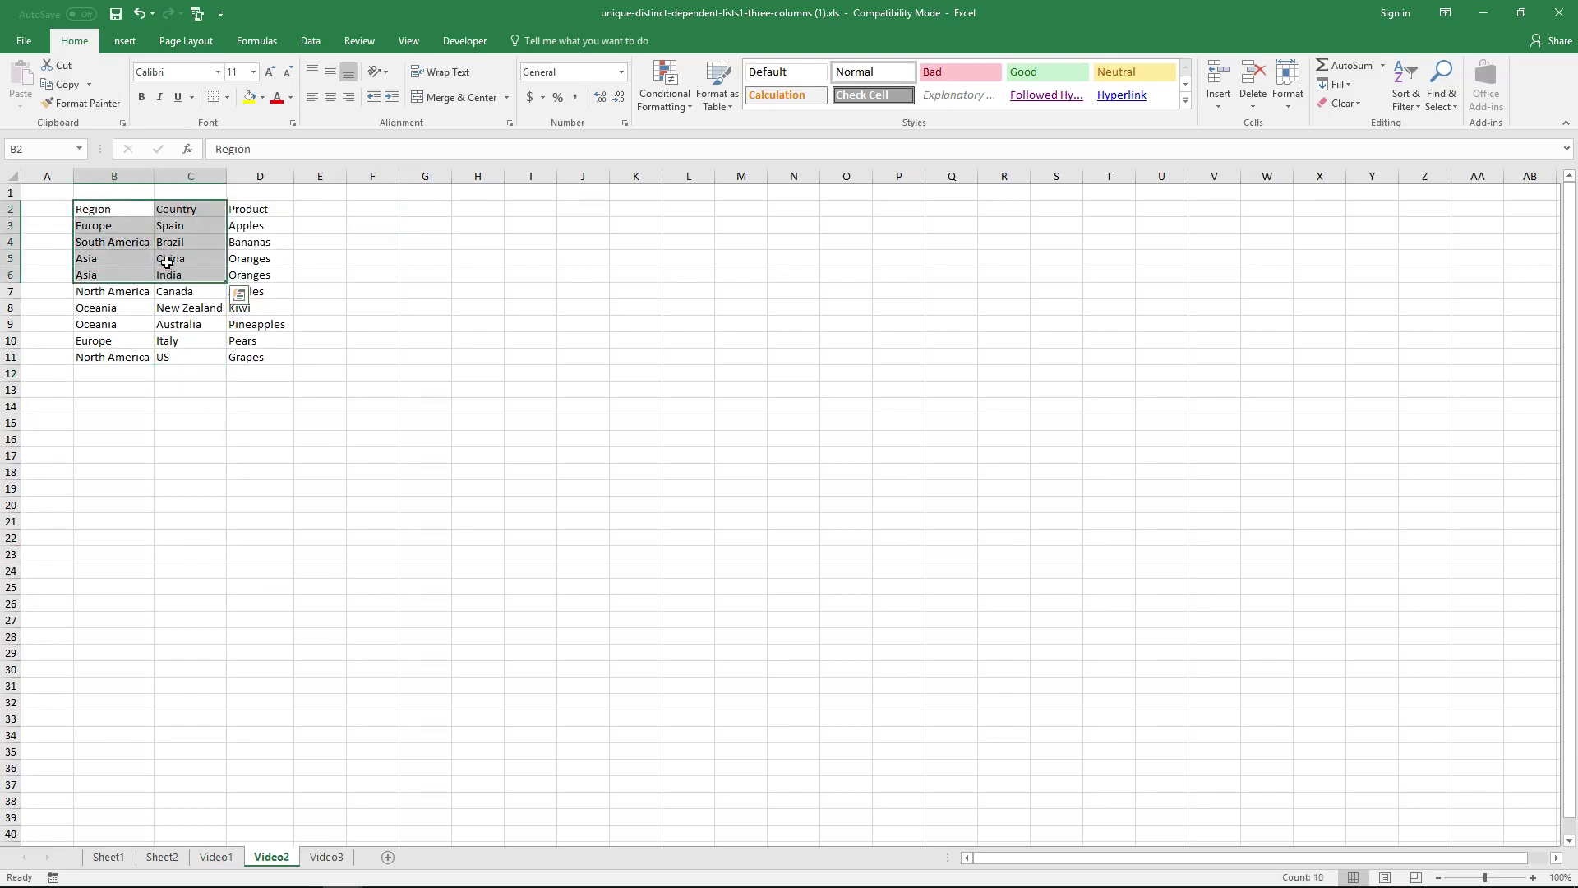
left_click(144, 211)
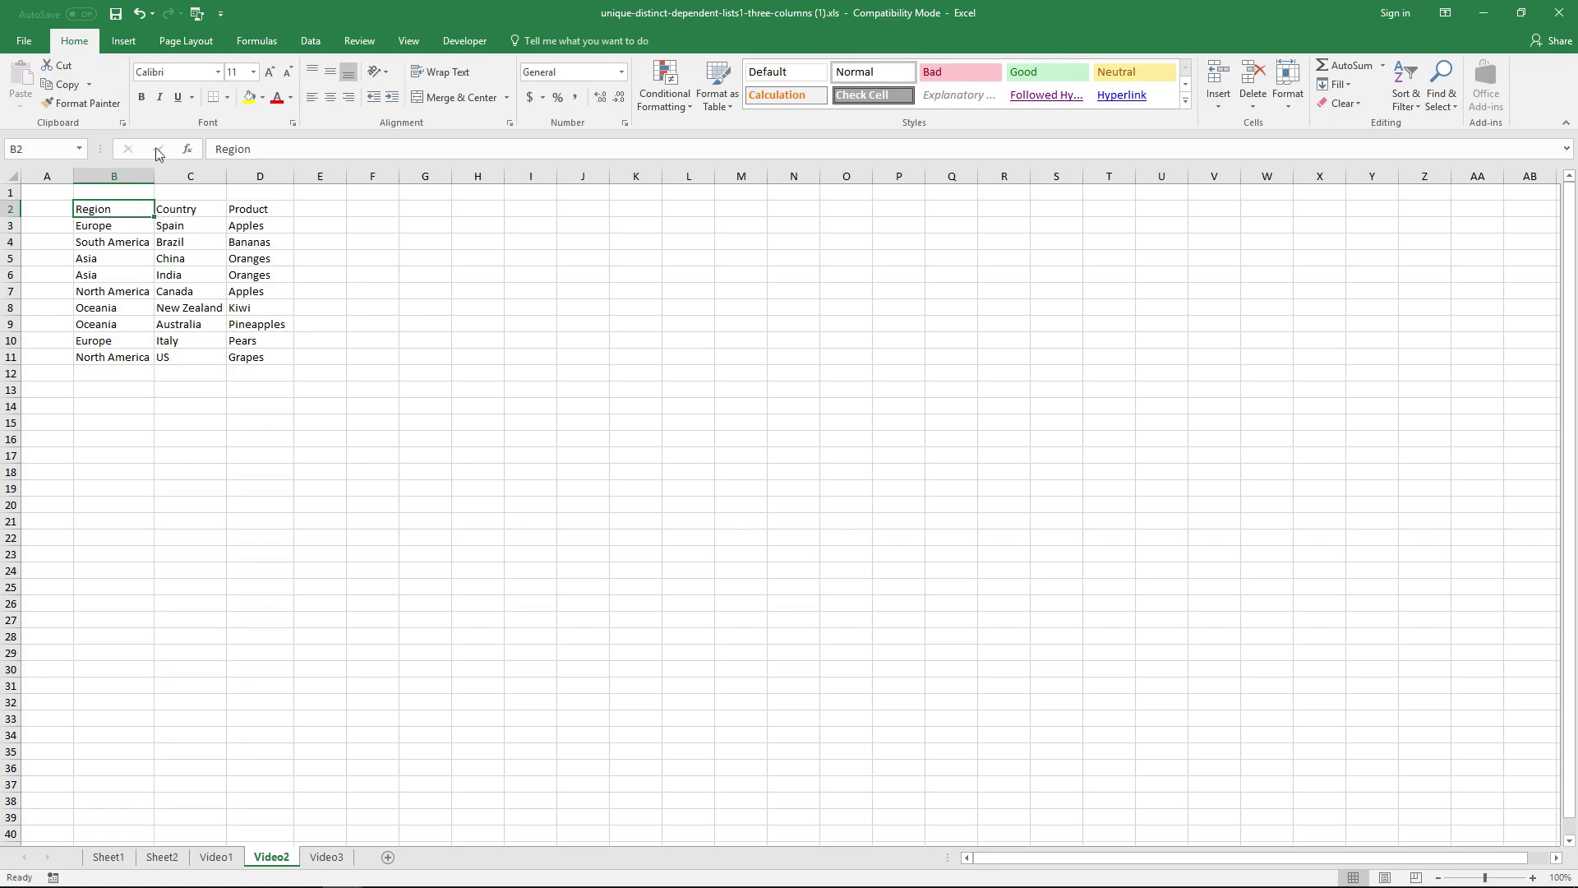
left_click(127, 46)
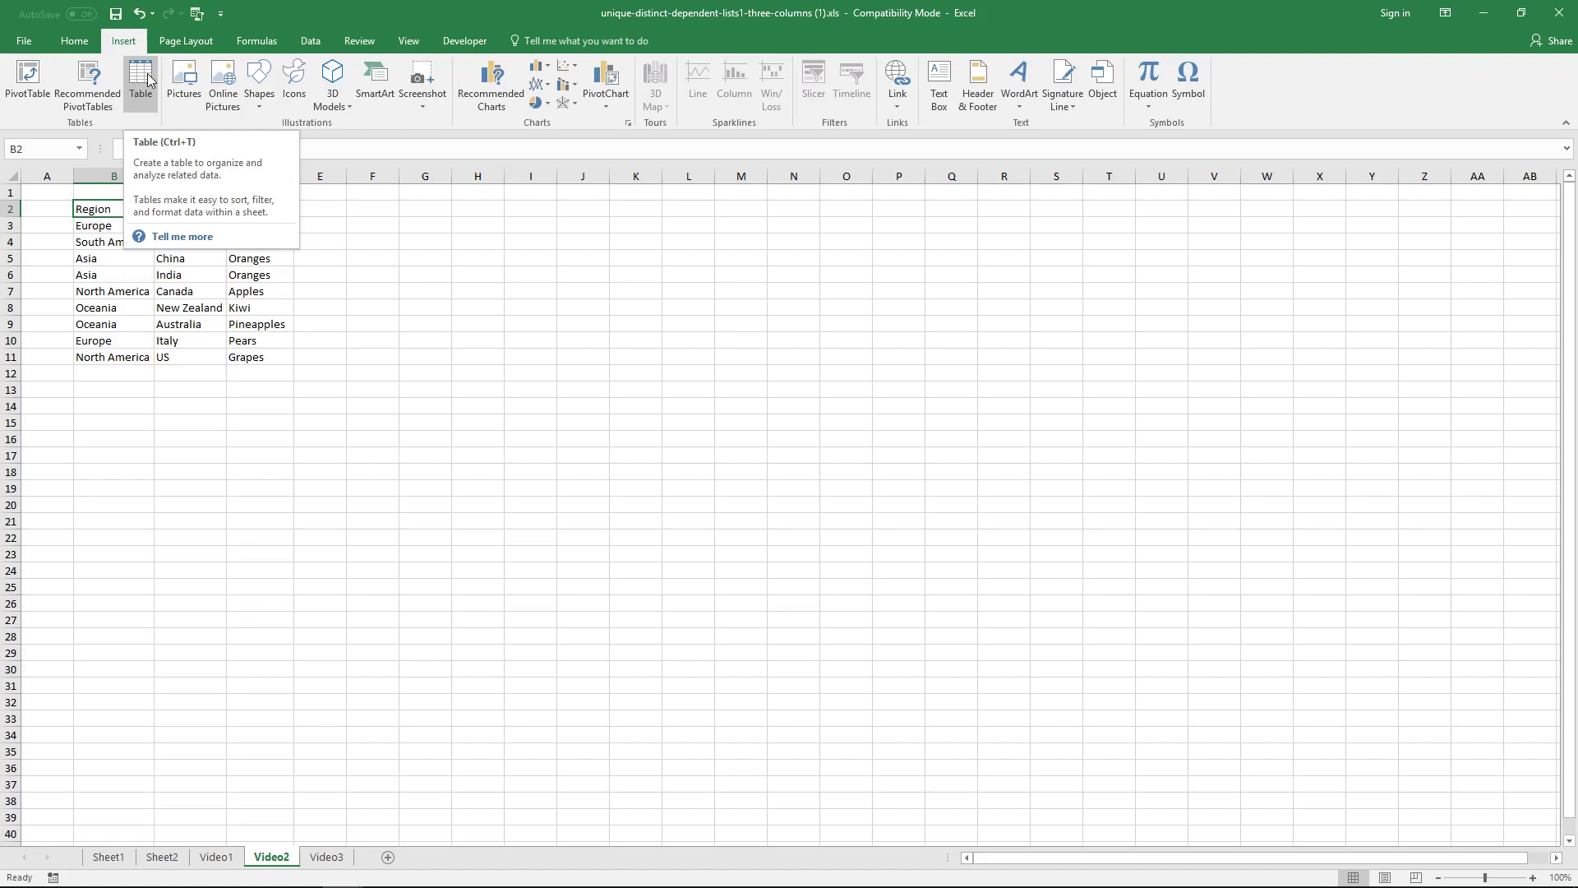
left_click(148, 78)
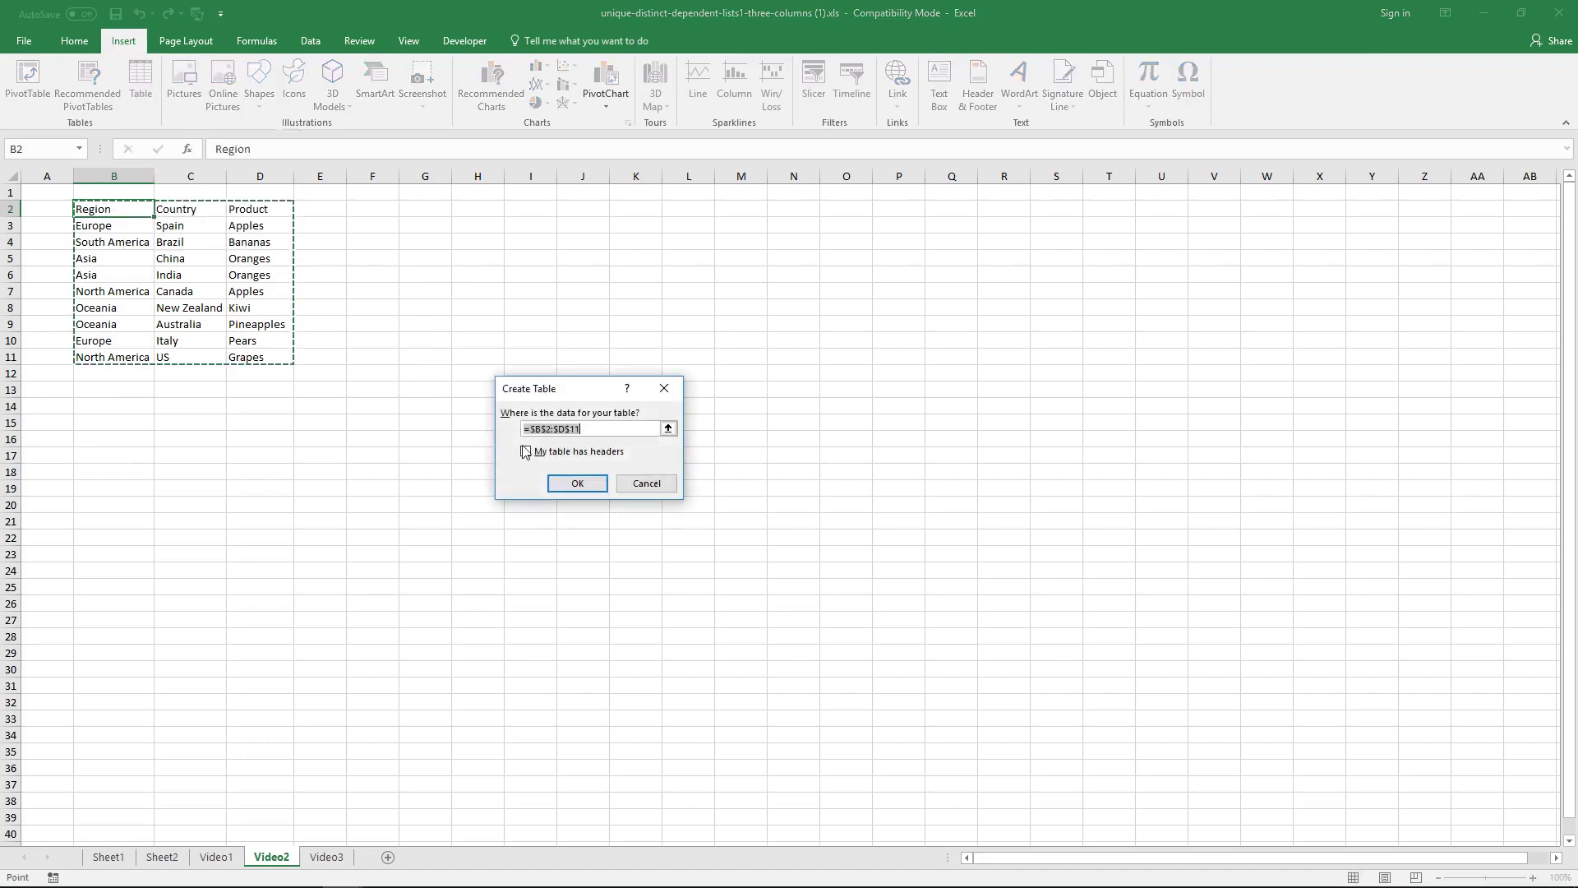
left_click(524, 452)
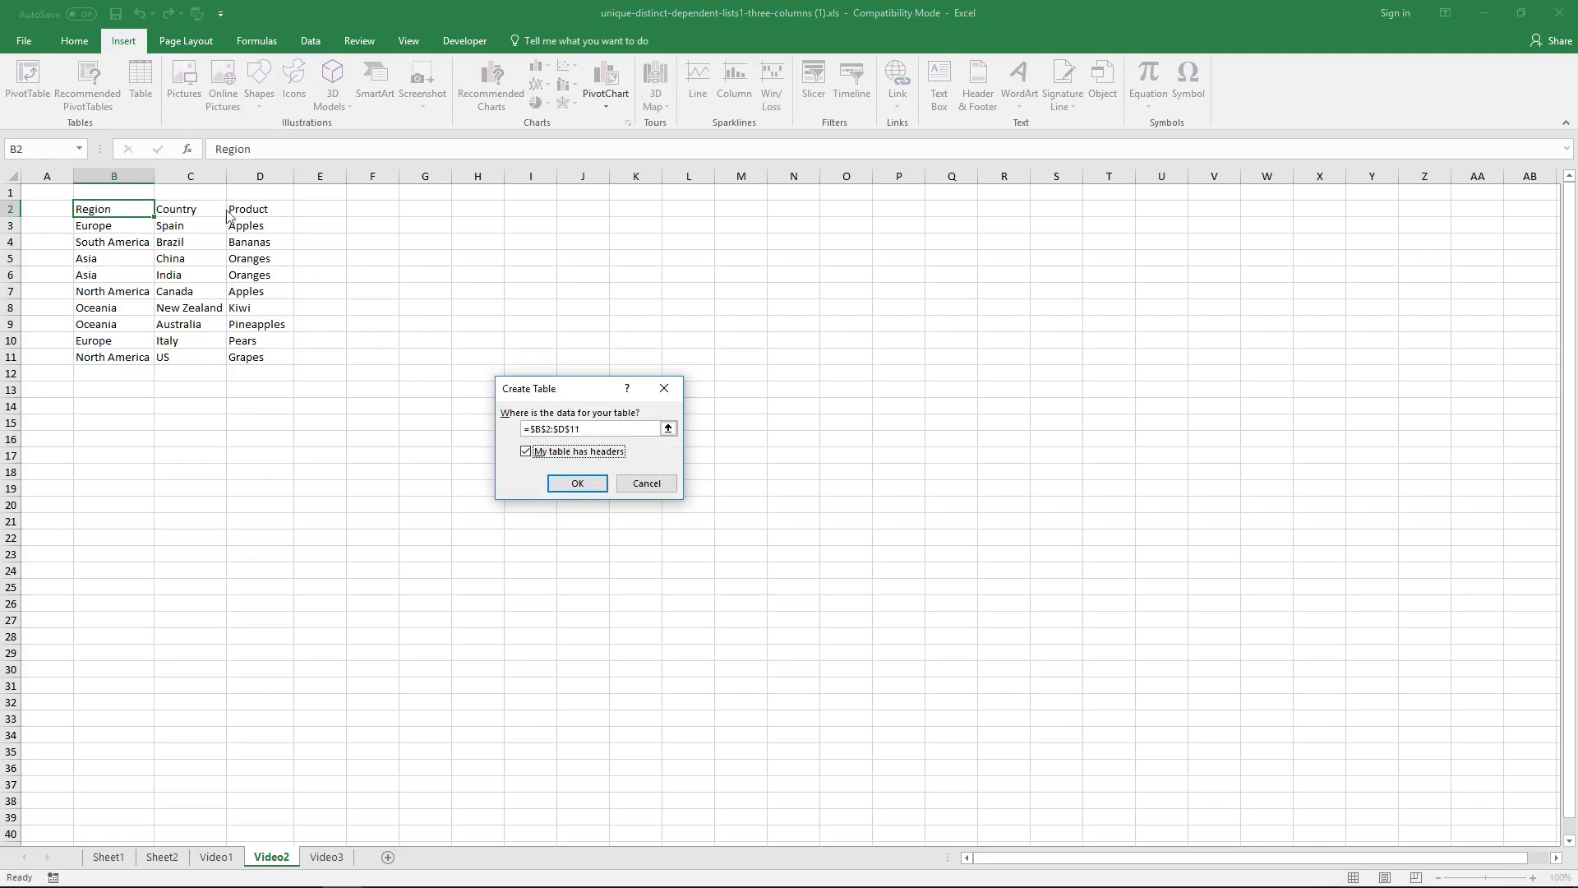
left_click(590, 487)
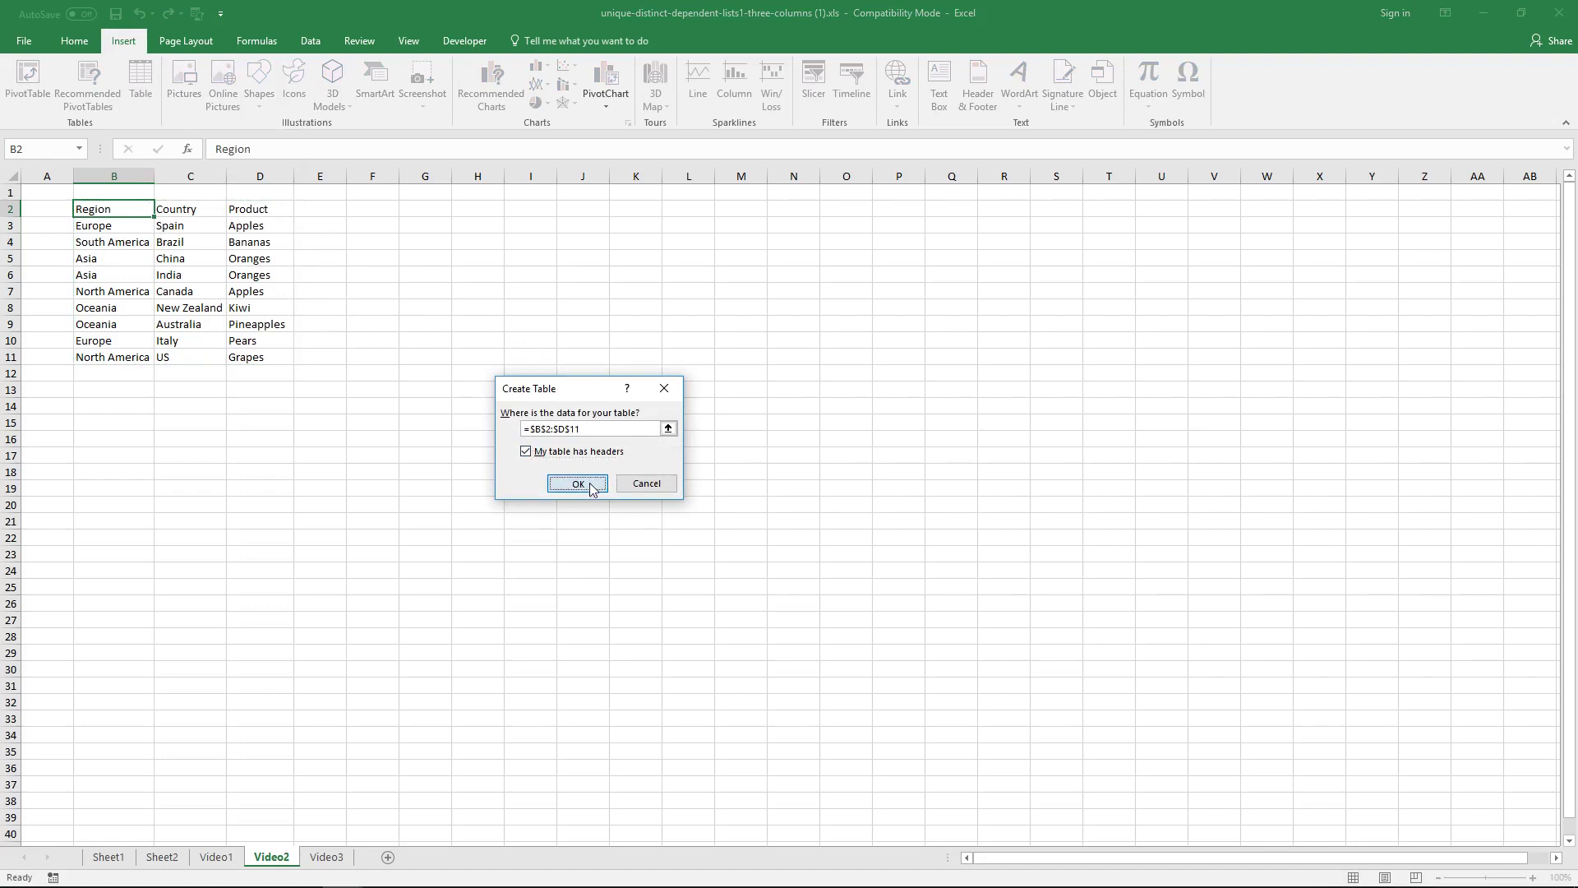
left_click(257, 359)
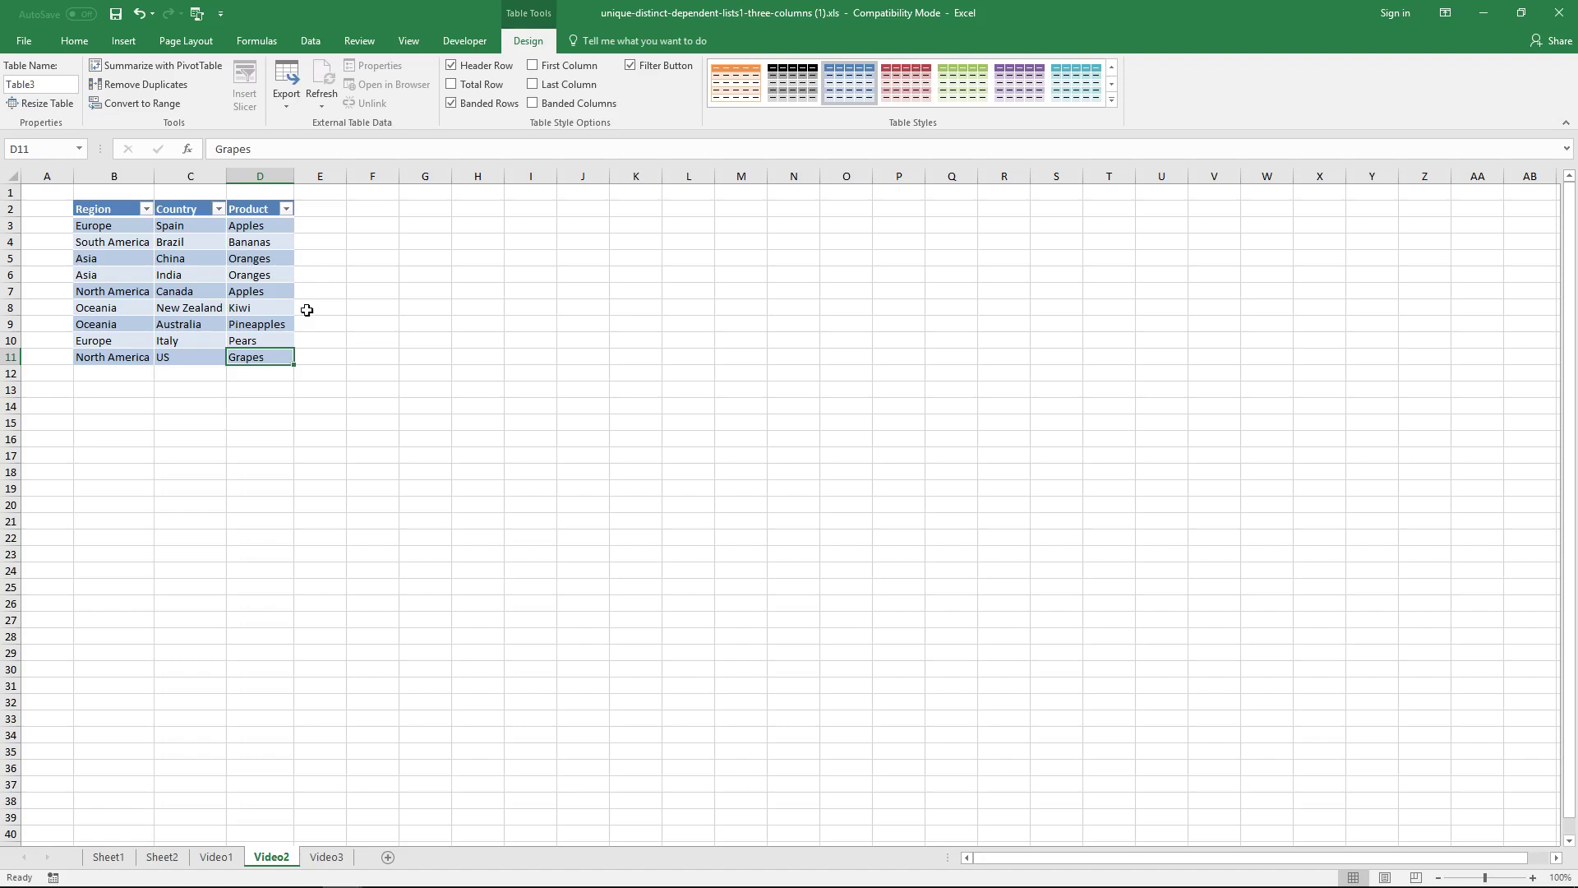
left_click(413, 245)
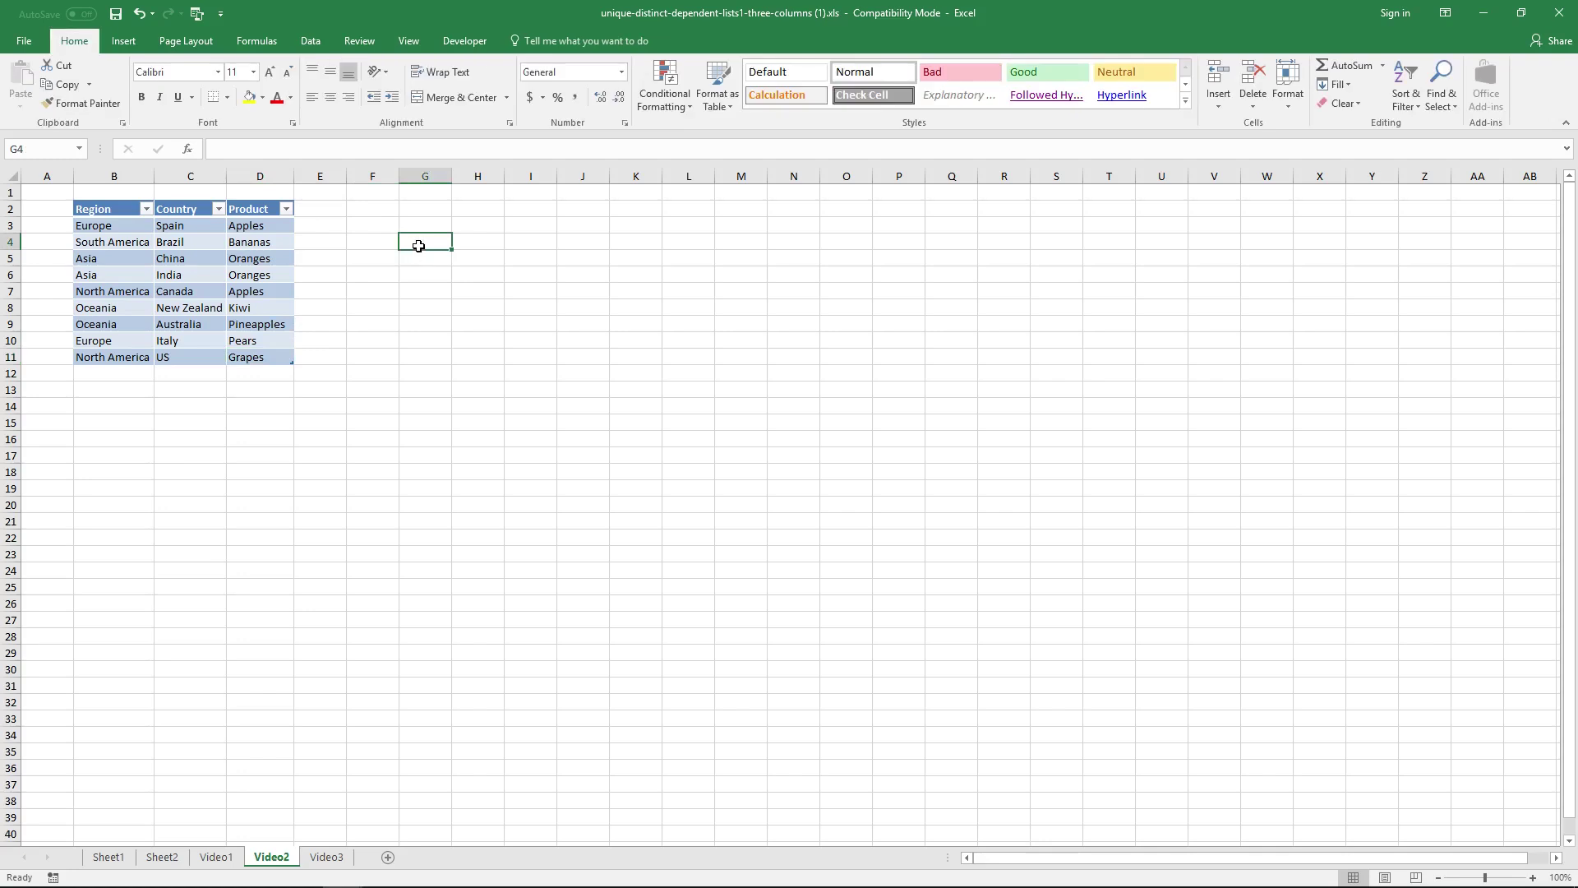
type("=")
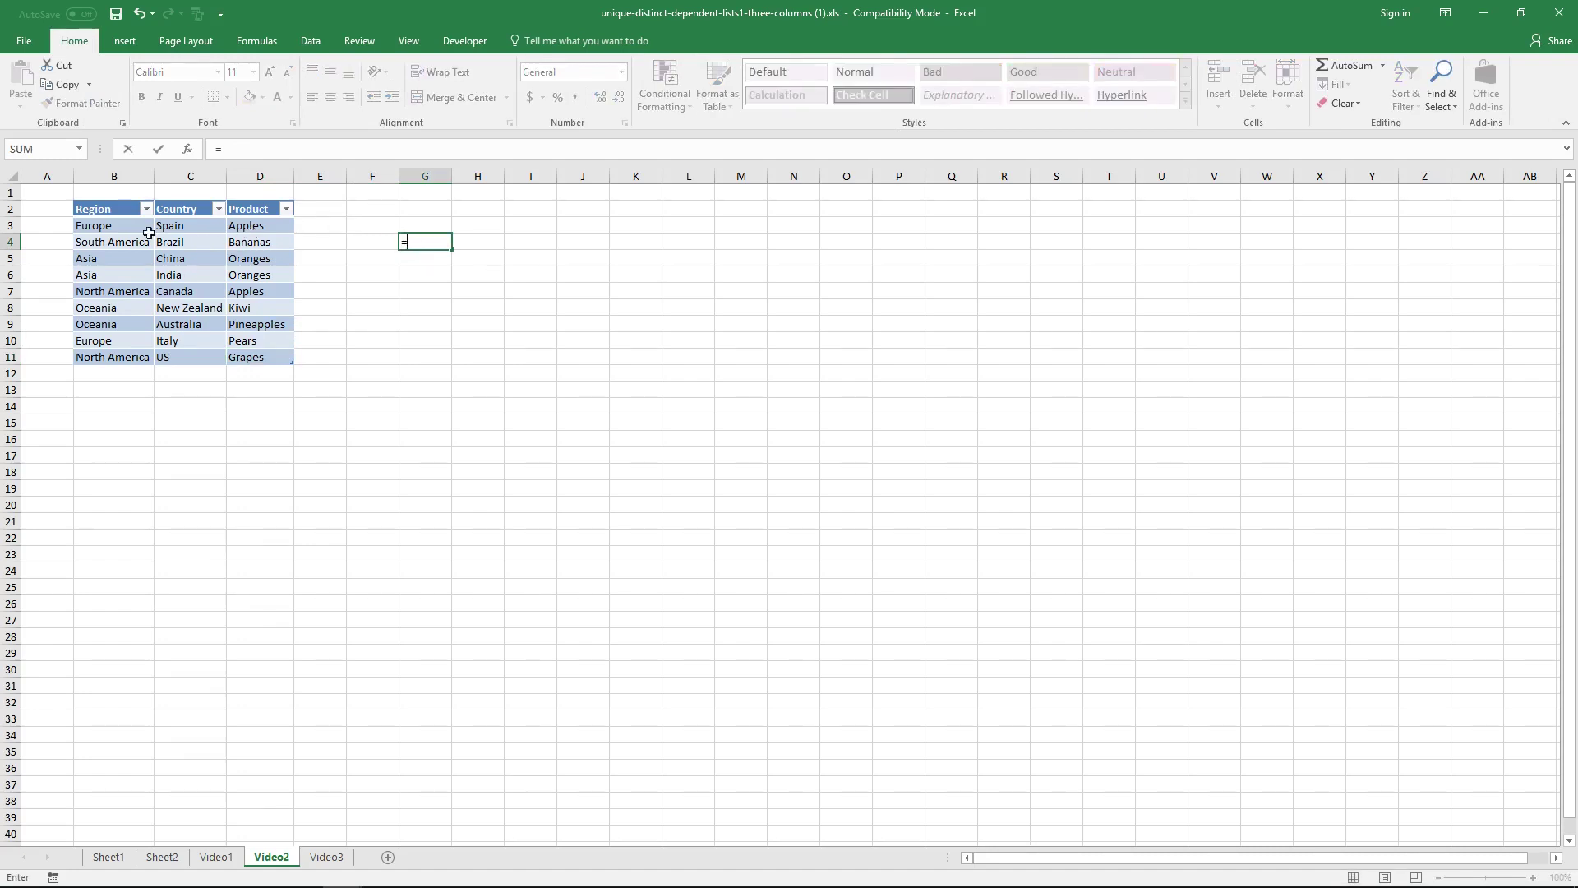
left_click_drag(137, 226, 134, 351)
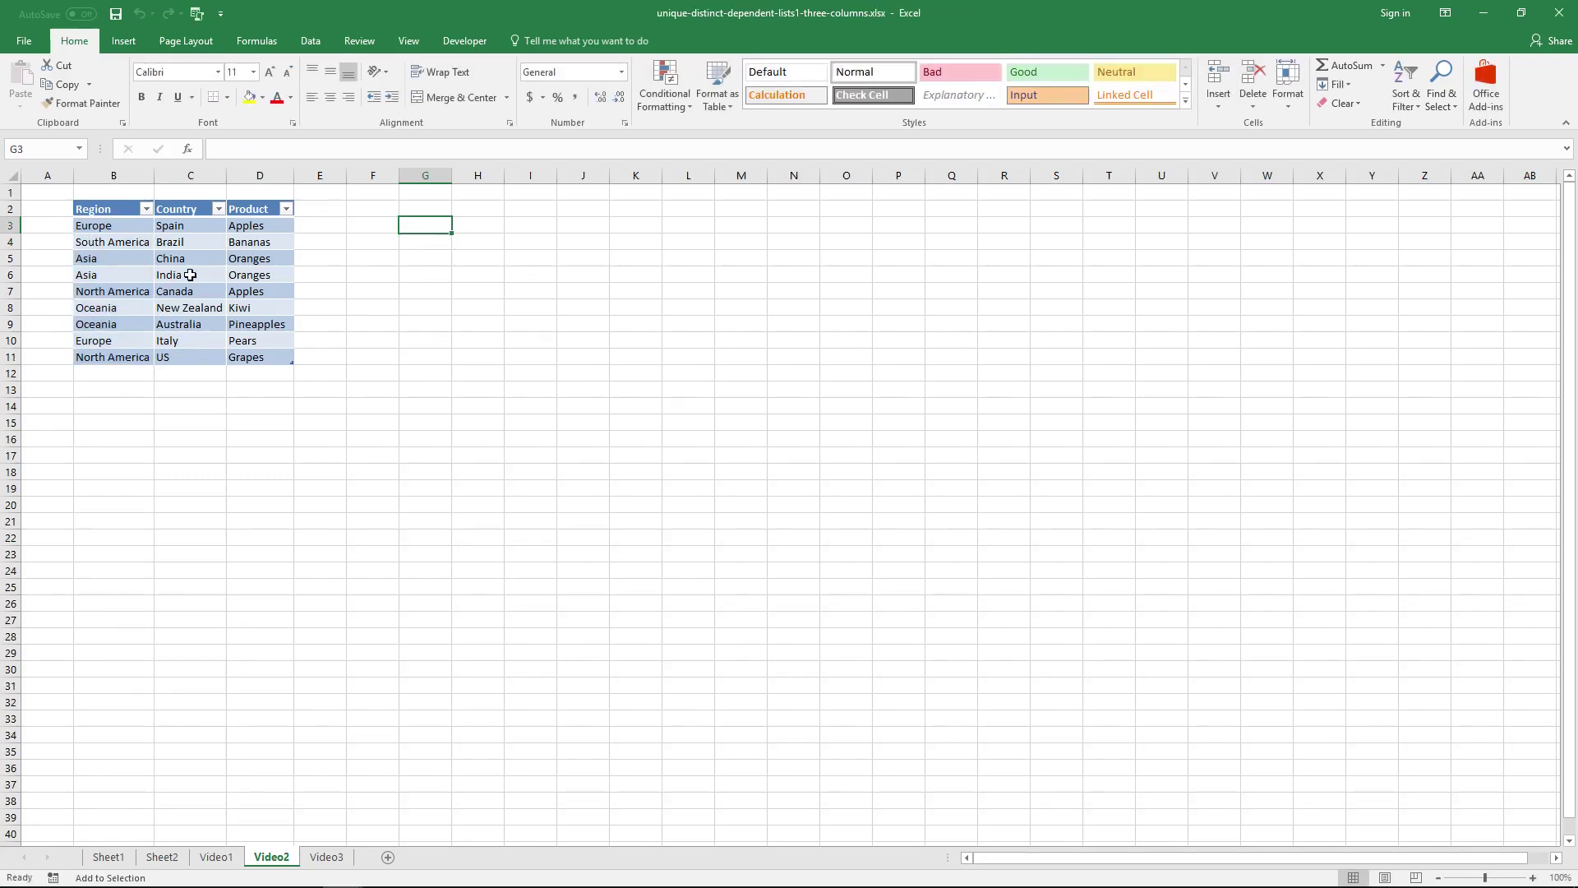
Step: Enter a formula in G3 that references the table's whole Region column, =Table3[Region]
type("=")
left_click_drag(108, 351, 105, 222)
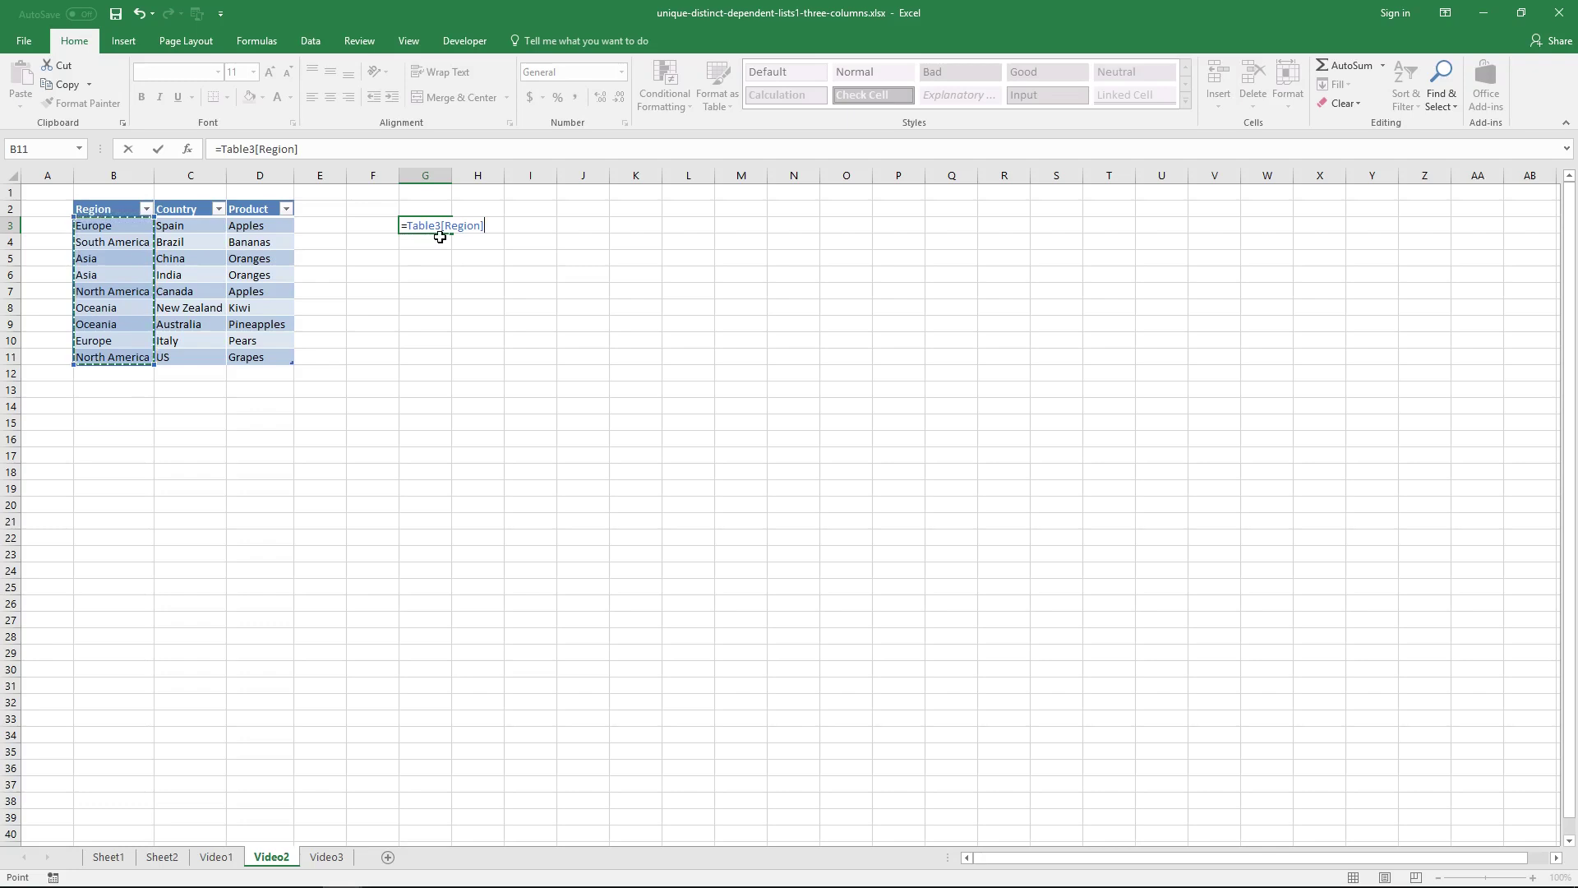
key("Return")
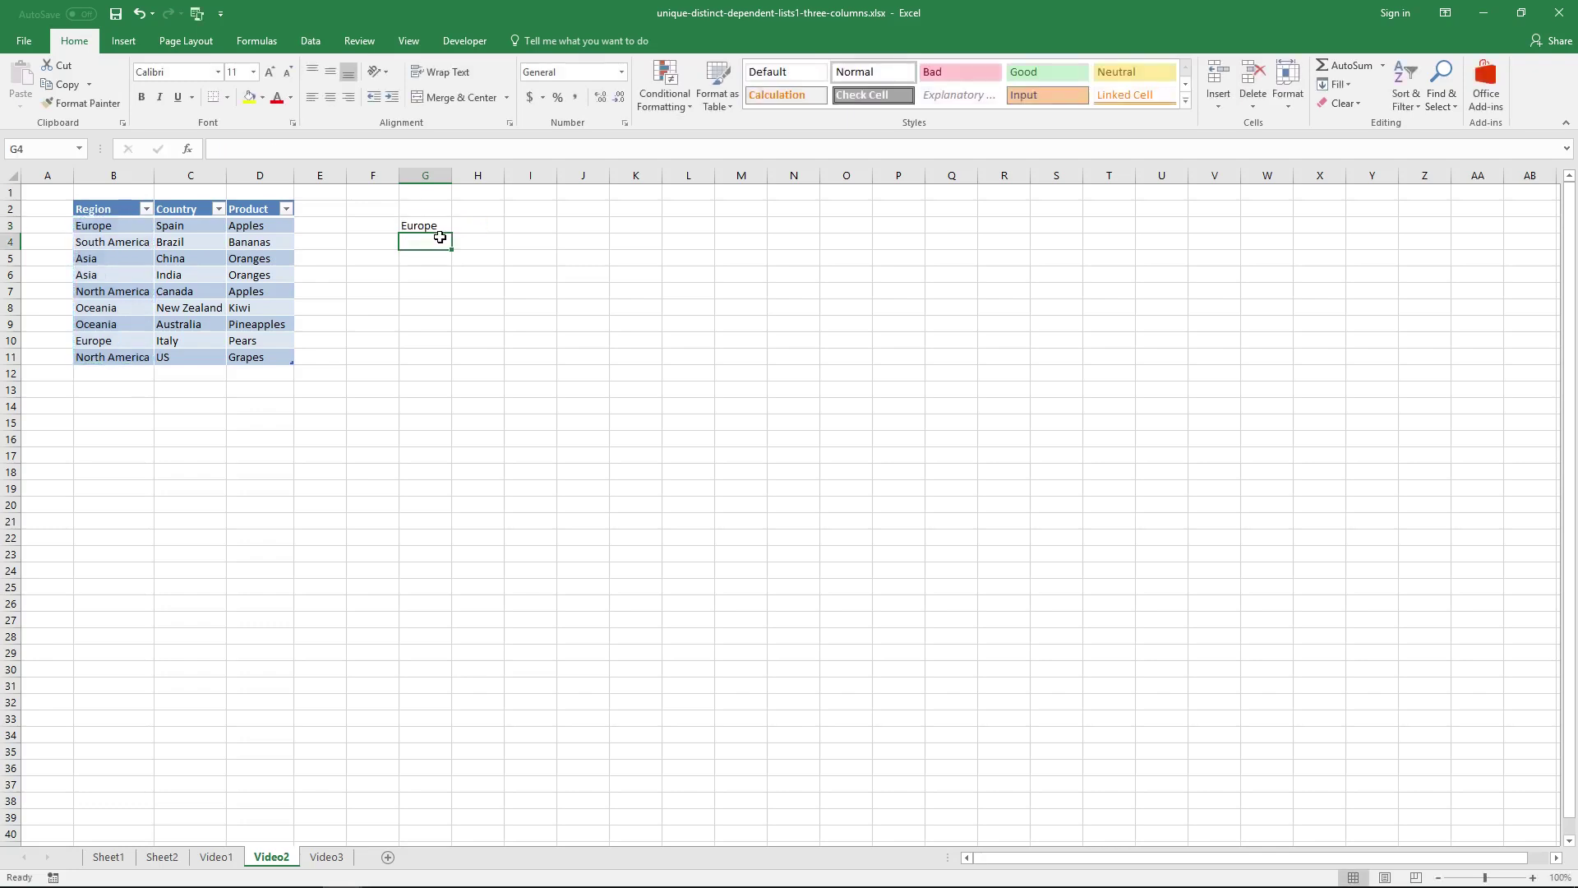
Step: Inspect the formula in G3 to see which table cells its structured reference covers
left_click(259, 356)
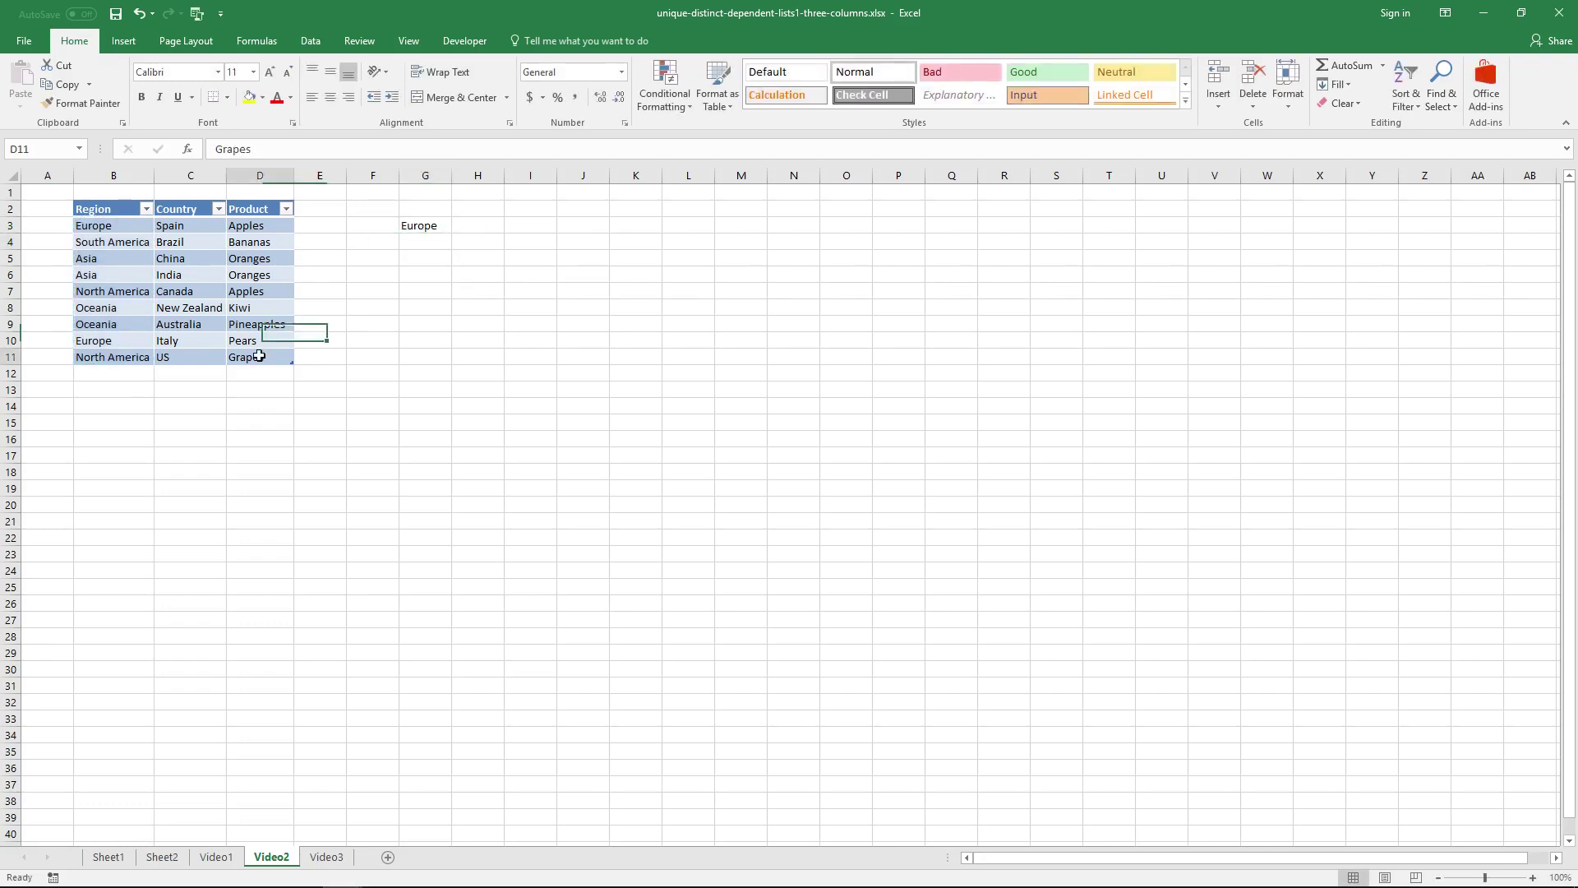
left_click(437, 235)
key("F2")
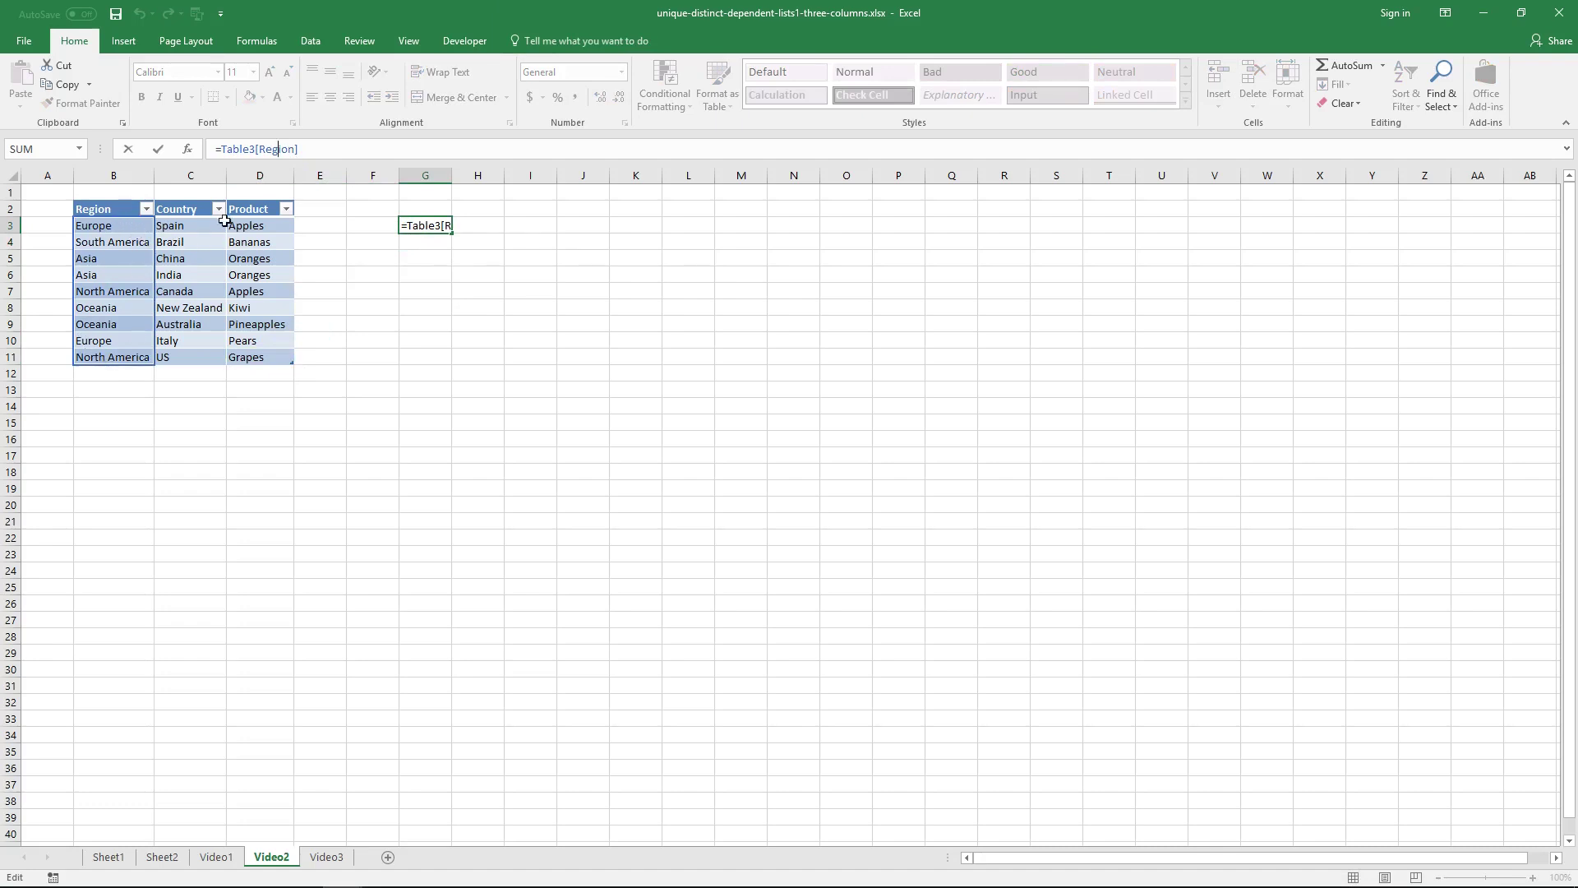
key("ctrl+Return")
Step: Add a new row beneath the table's last record and enter "bla" in its Region column
left_click(275, 376)
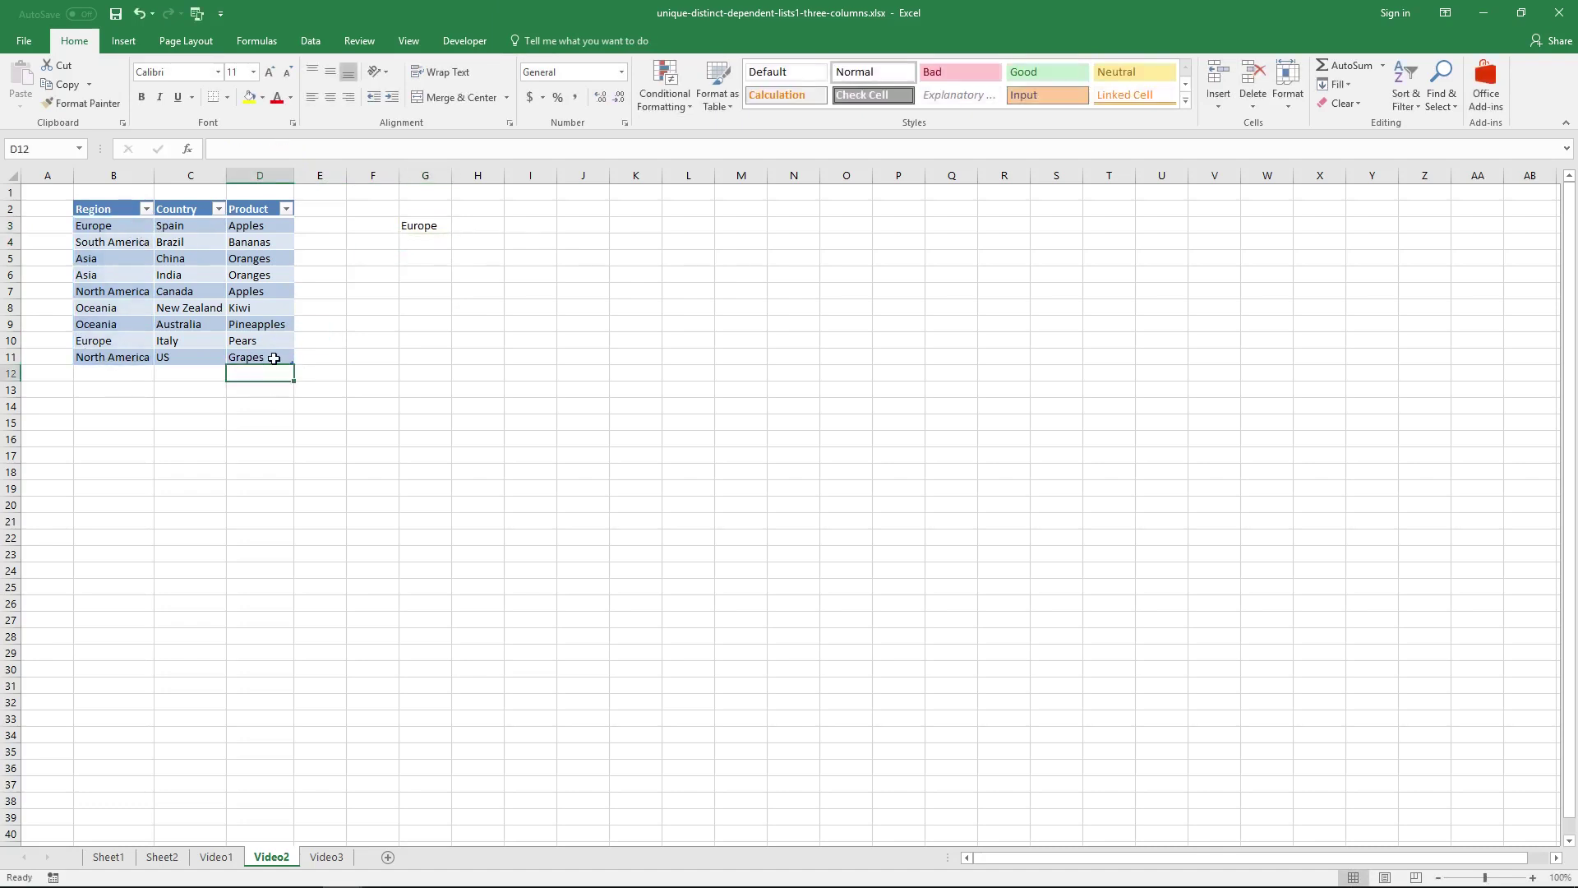
left_click(274, 358)
key("Tab")
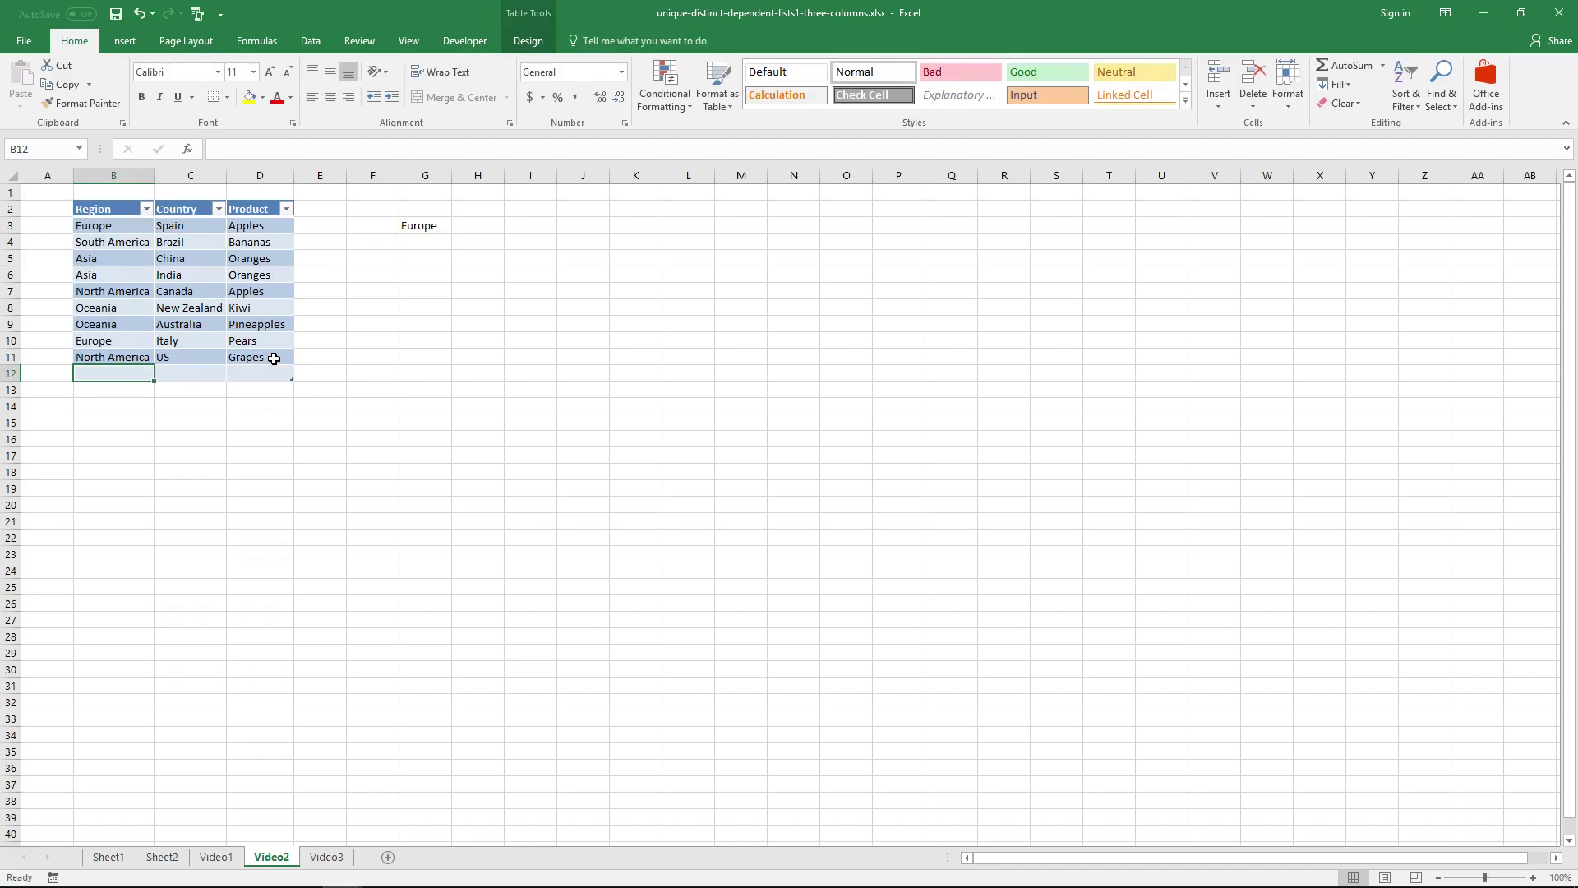
type("bla")
key("Tab")
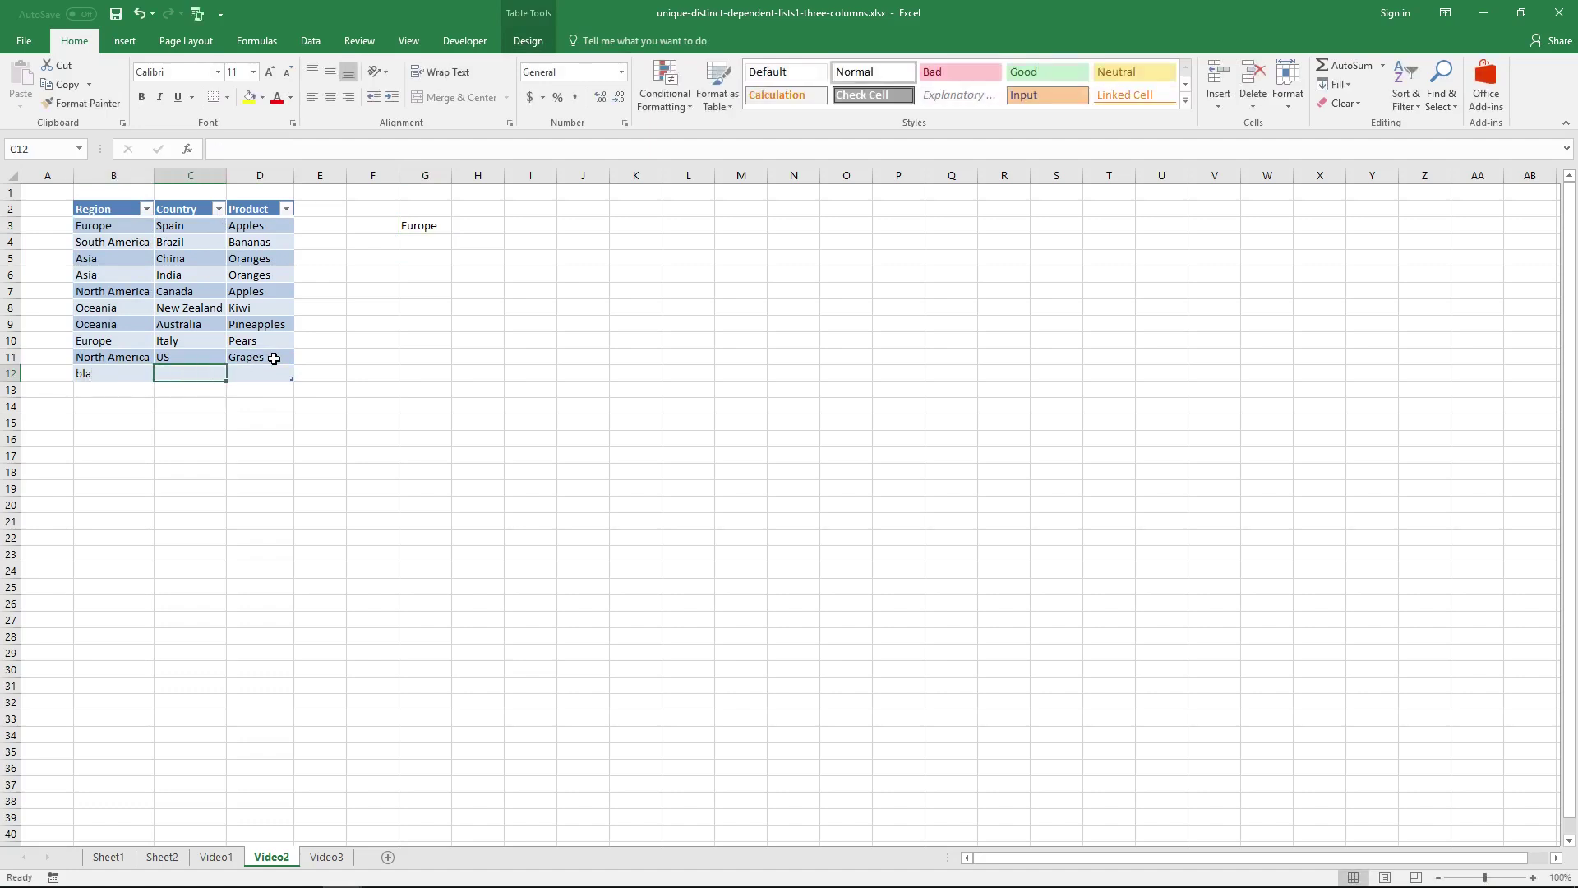
Step: Recheck which Region cells the structured reference in G3 covers with the added row, and review the table's Region column
left_click(428, 232)
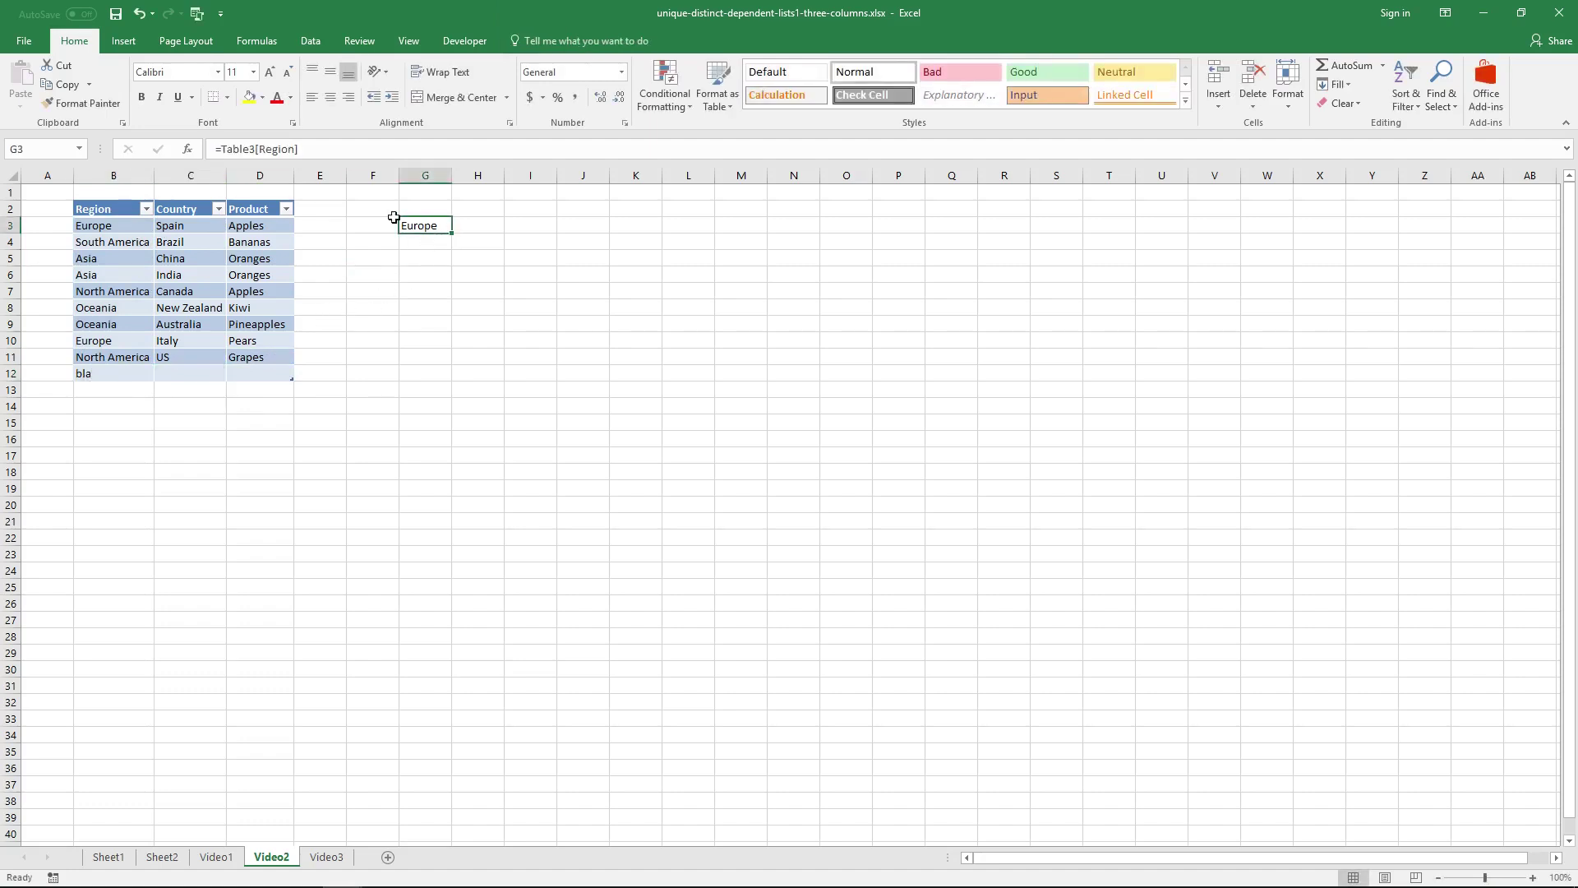
left_click(292, 149)
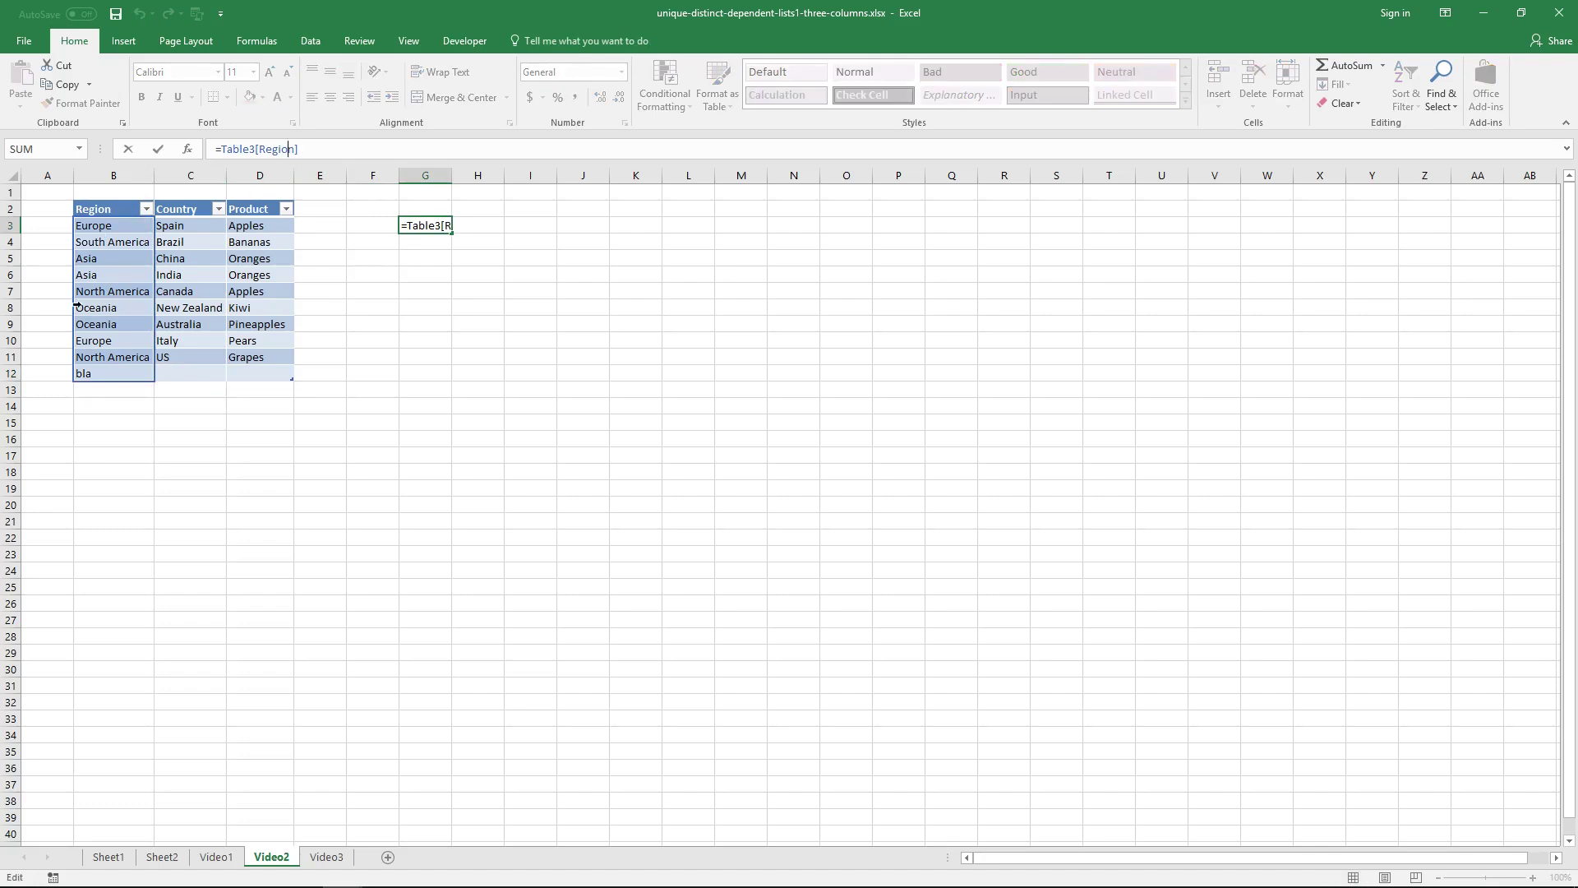
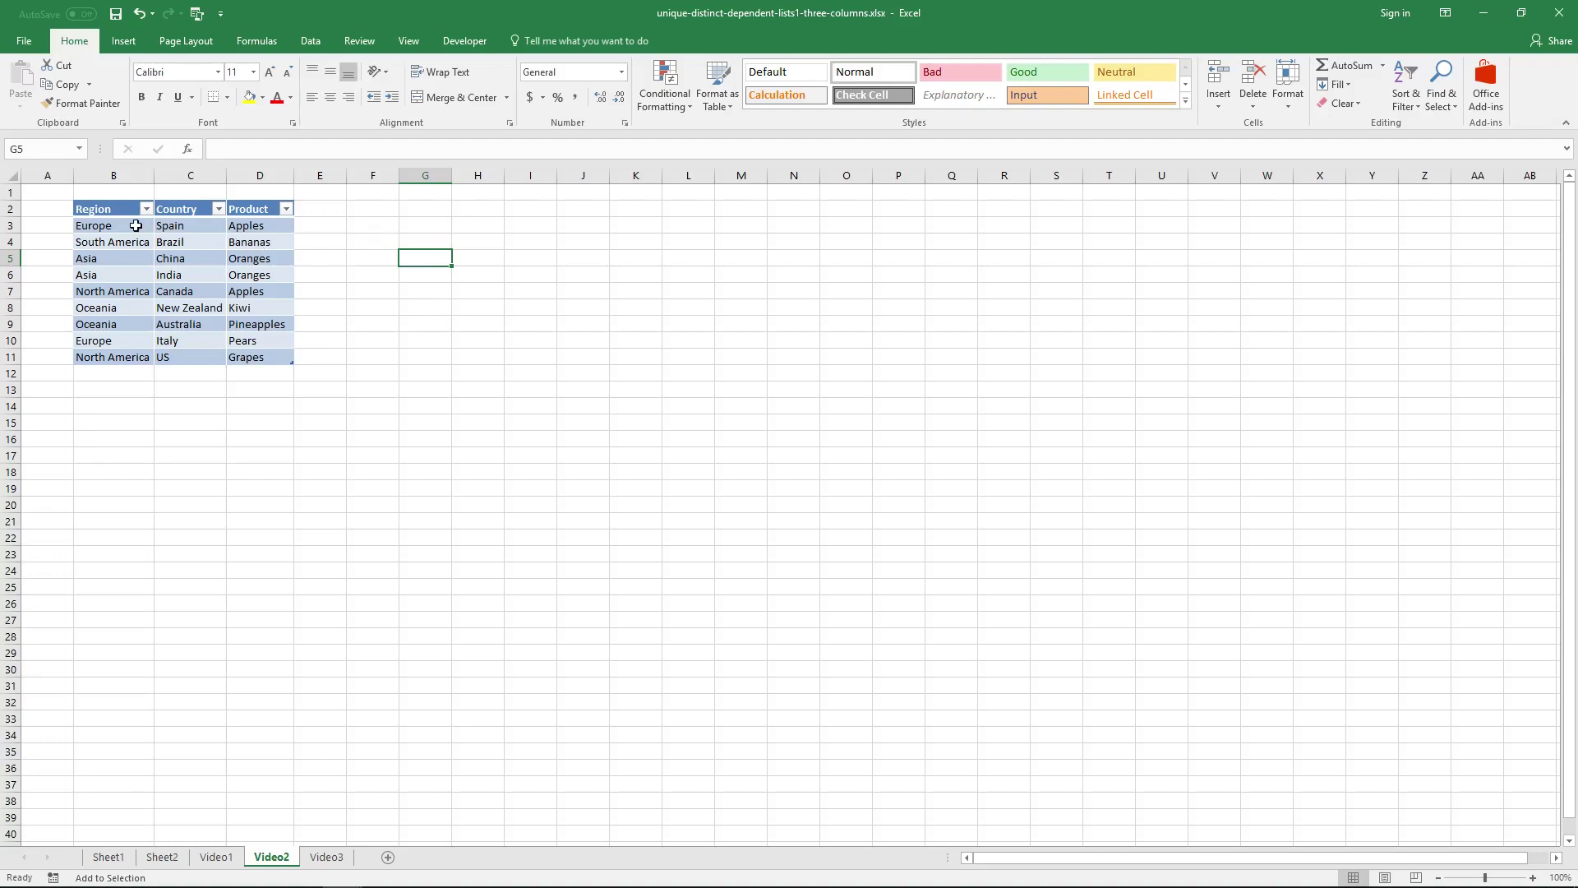
left_click_drag(136, 225, 126, 355)
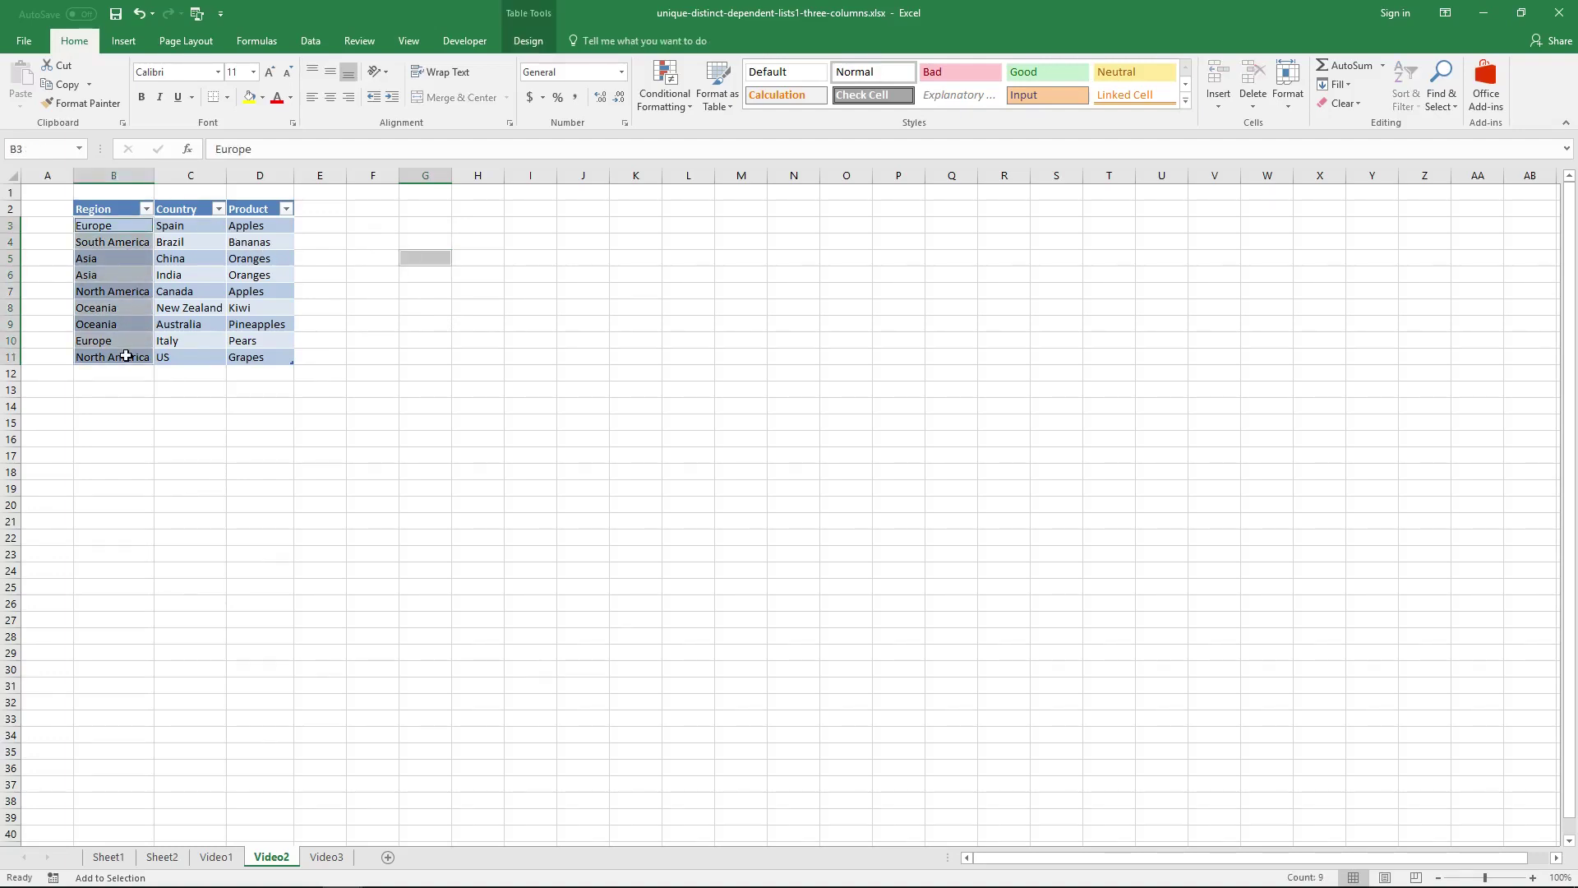
Step: Enter the heading "Regions" in A1 of the Video3 sheet
left_click(326, 857)
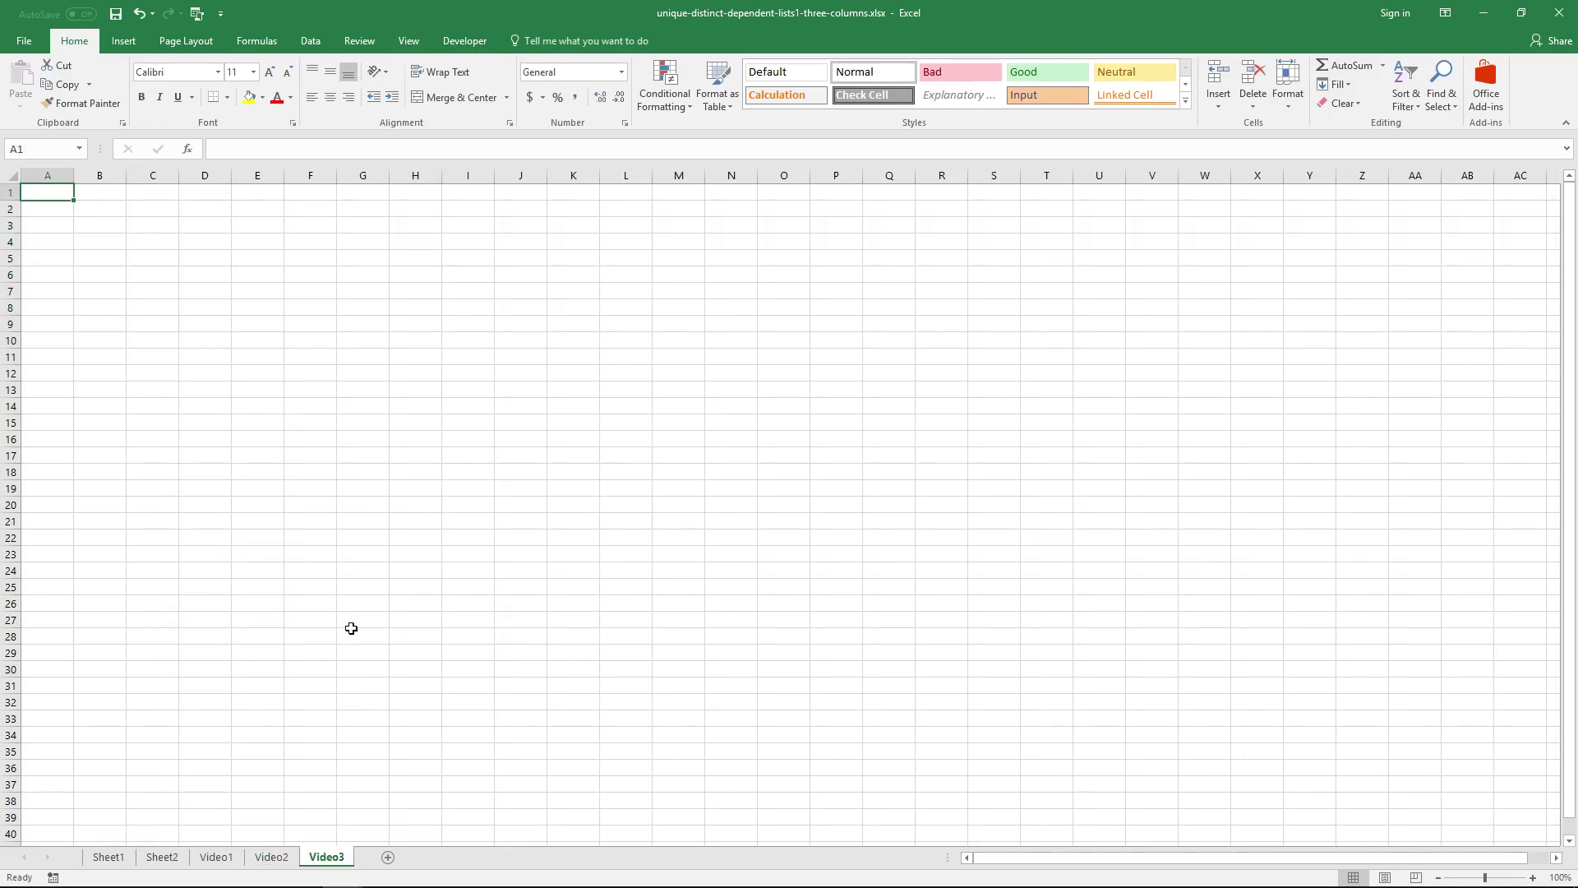
key("Right")
key("Right")
key("Down")
key("Down")
key("Down")
key("Down")
key("Down")
key("shift+F8")
left_click(58, 197)
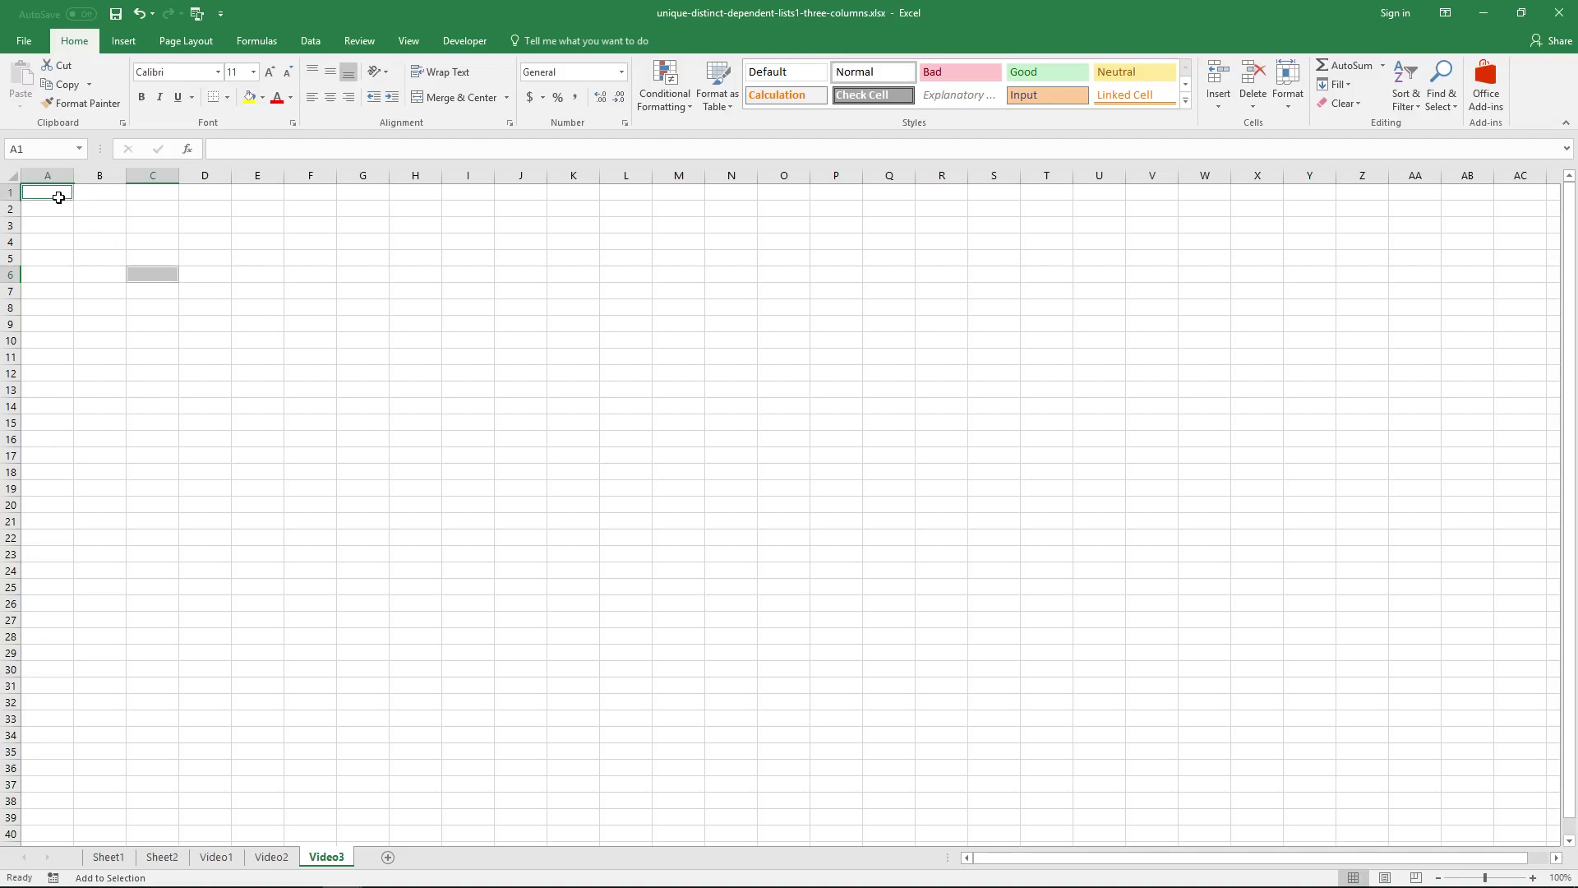
type("Regions")
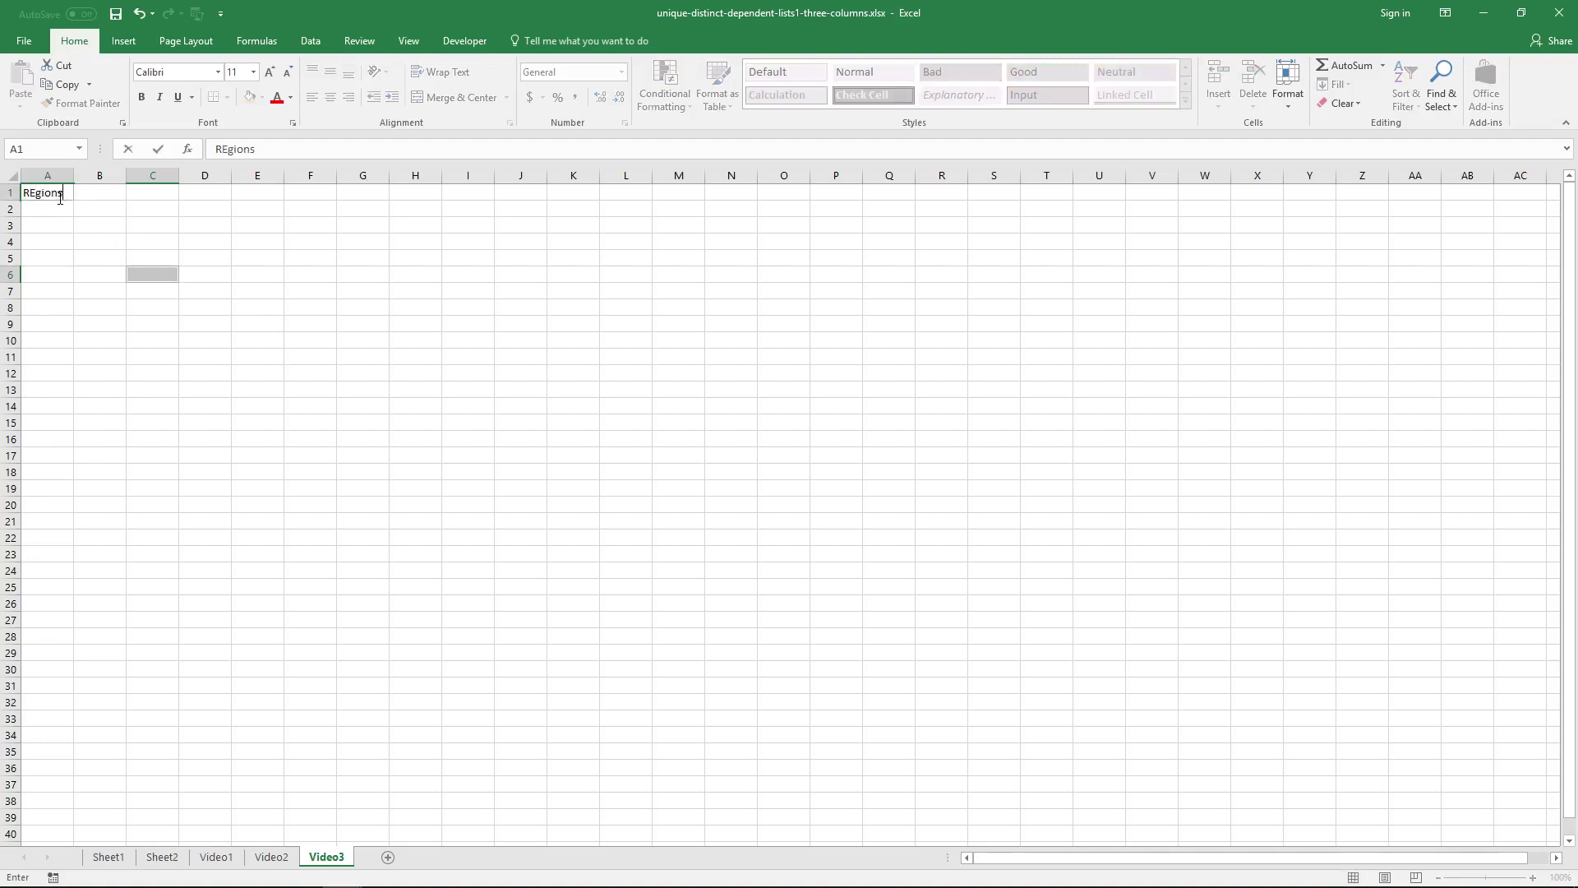
key("Return")
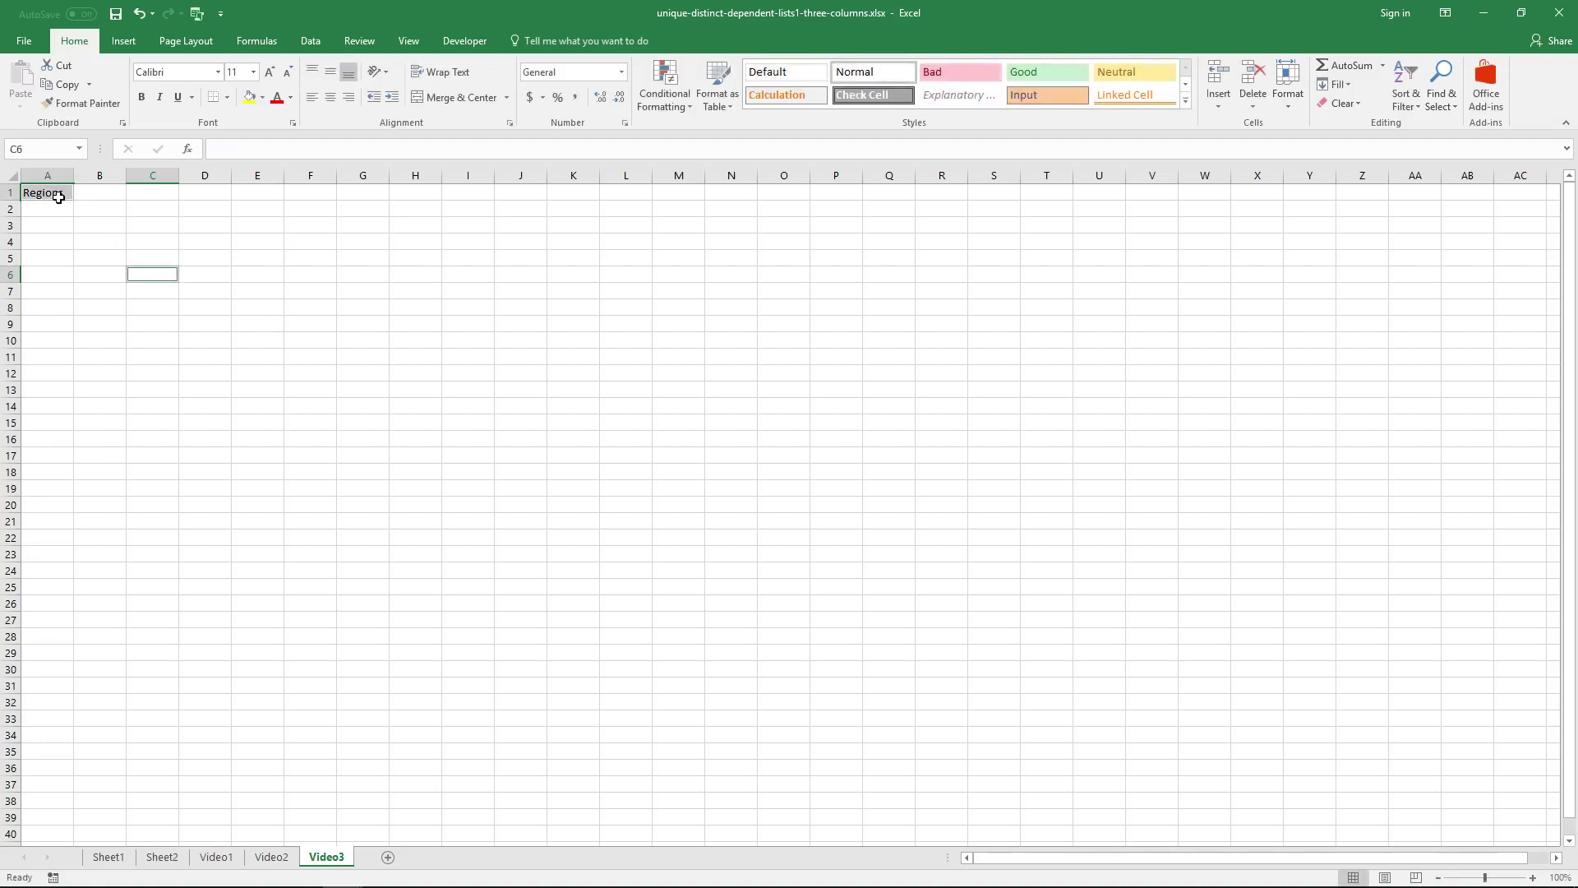
key("Down")
double_click(58, 197)
type("s")
key("Return")
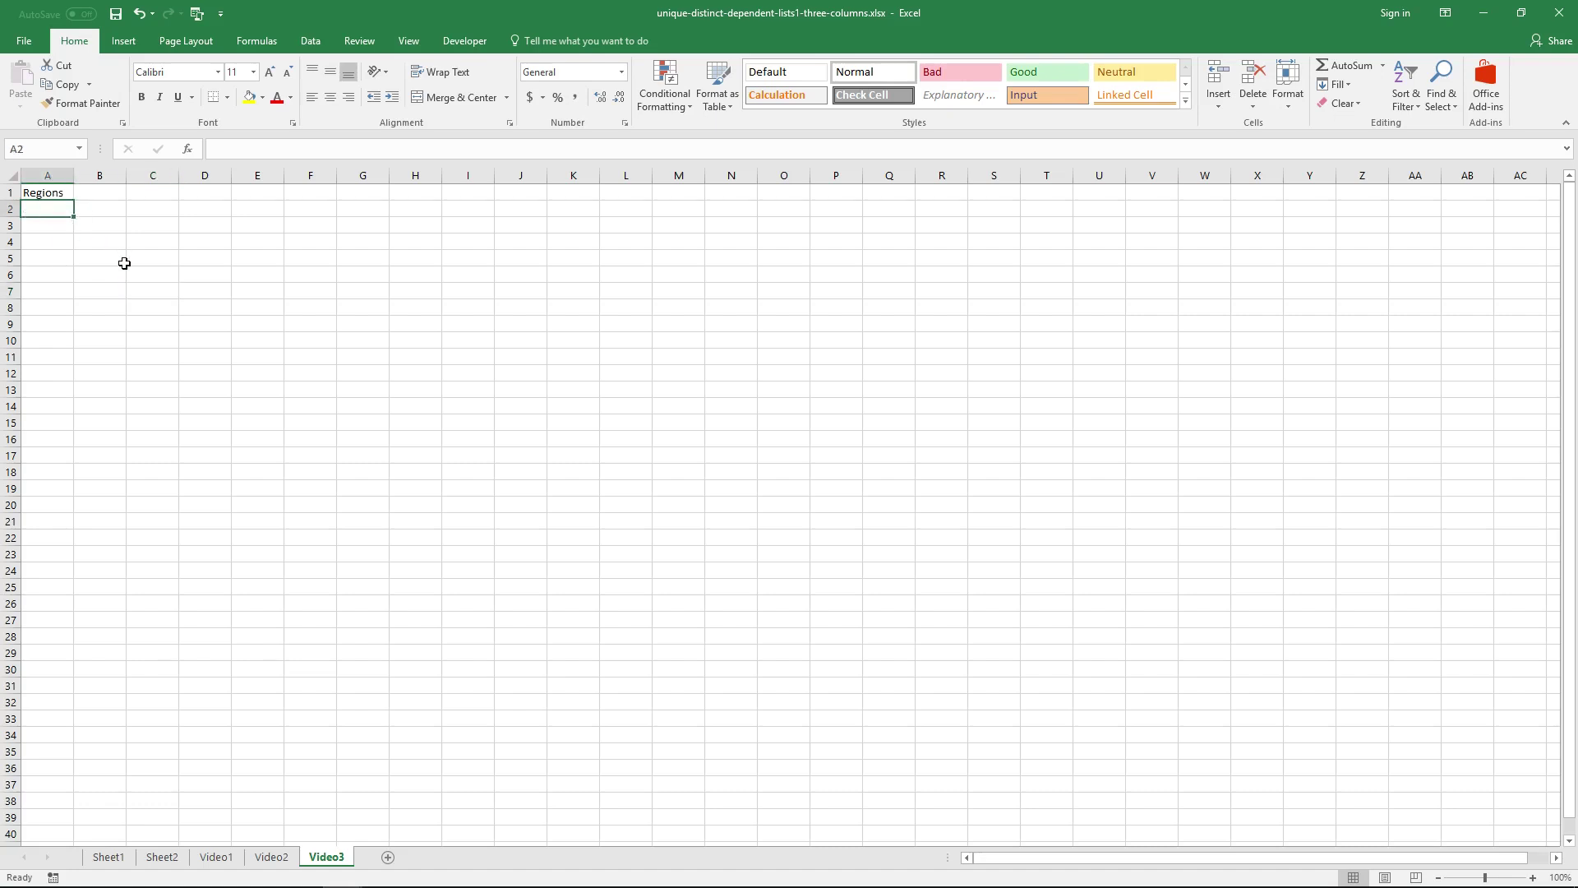
Step: Start a formula in A2 with =LOOKUP(2,1/(COUNTIF($A$1:A1, using an expanding range anchored at the heading cell
type("=")
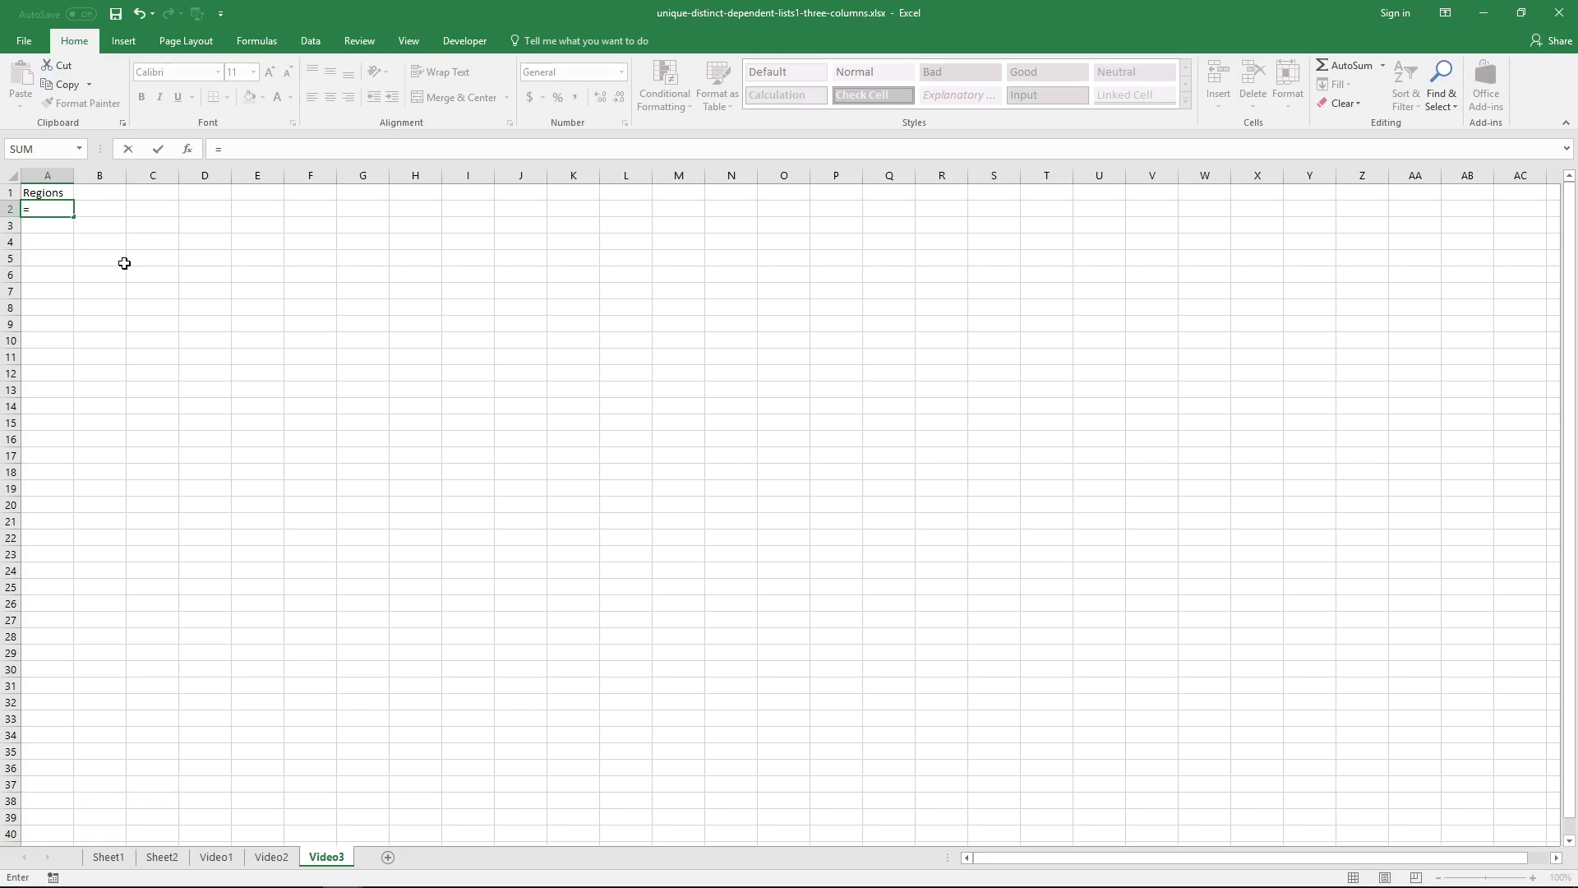
type("LOOKUP")
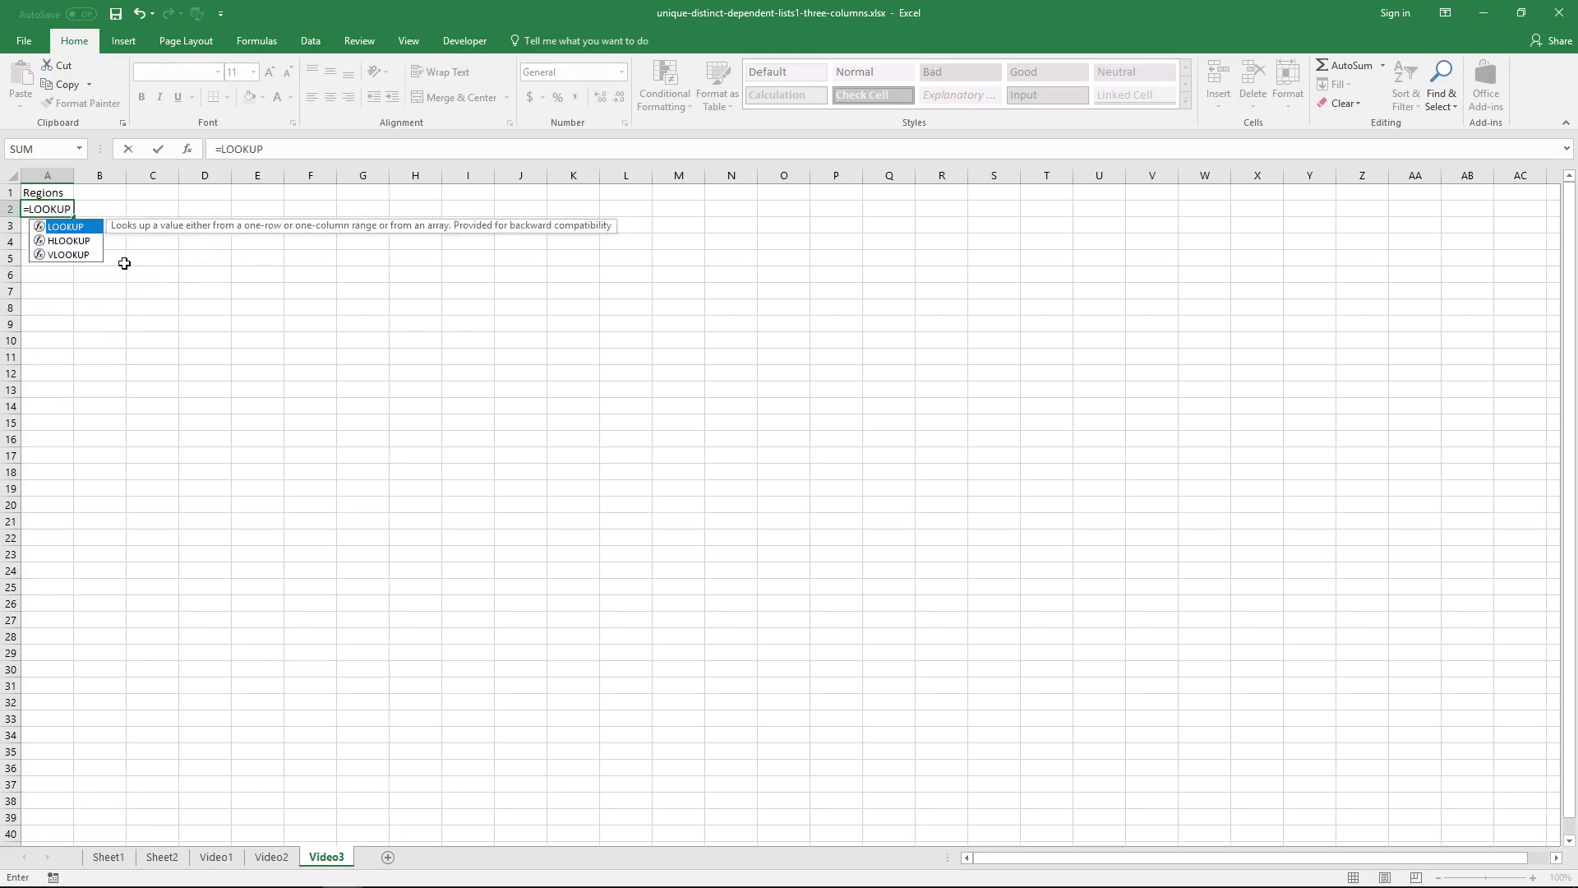
type("(")
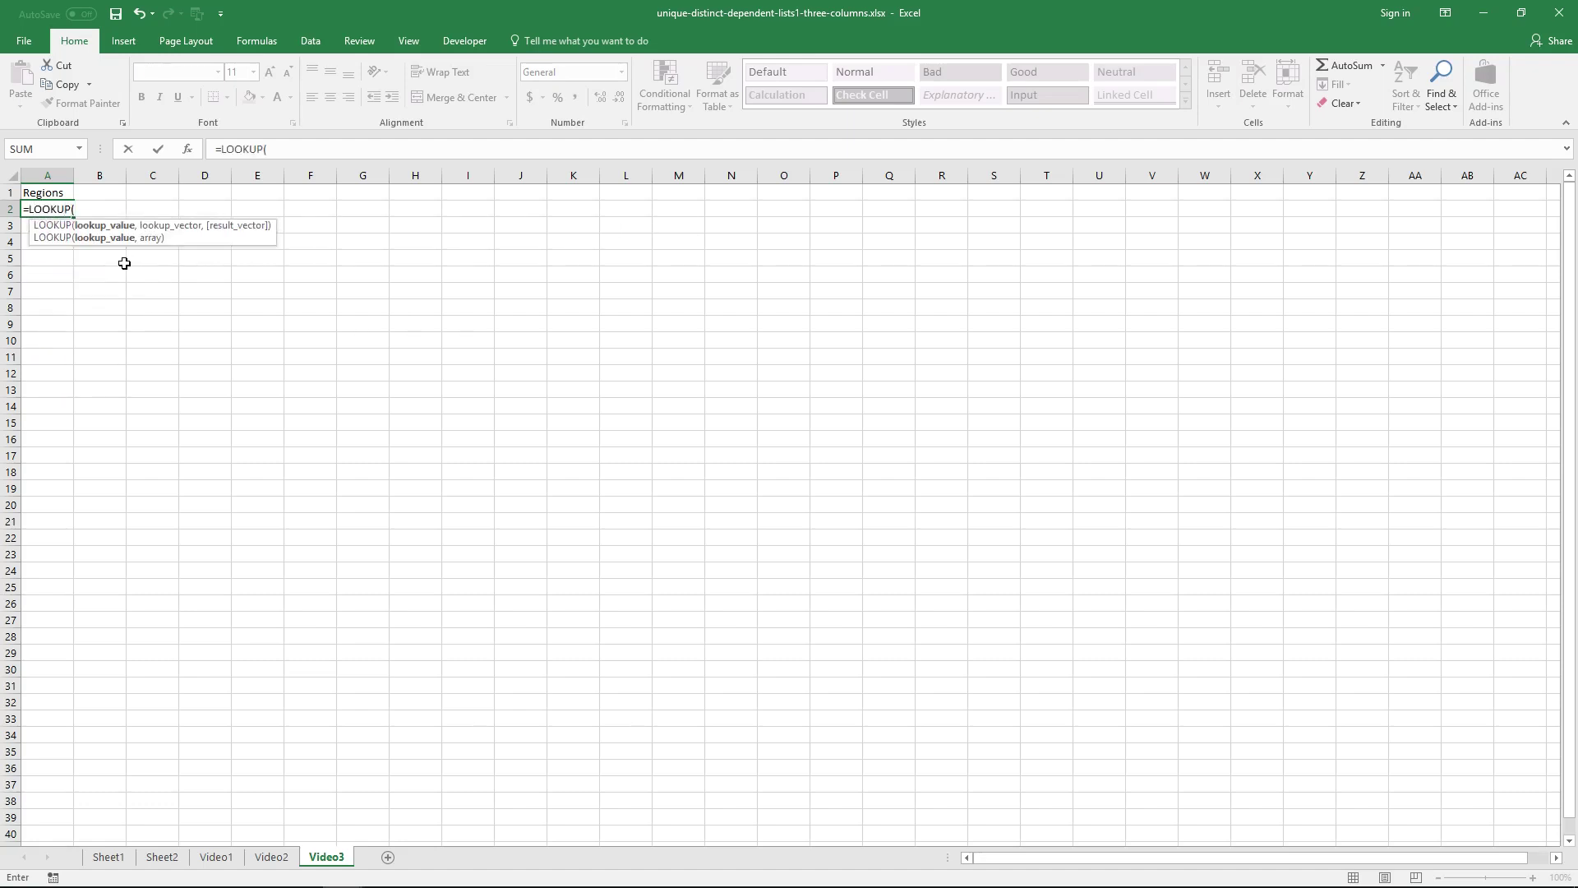
type("2,")
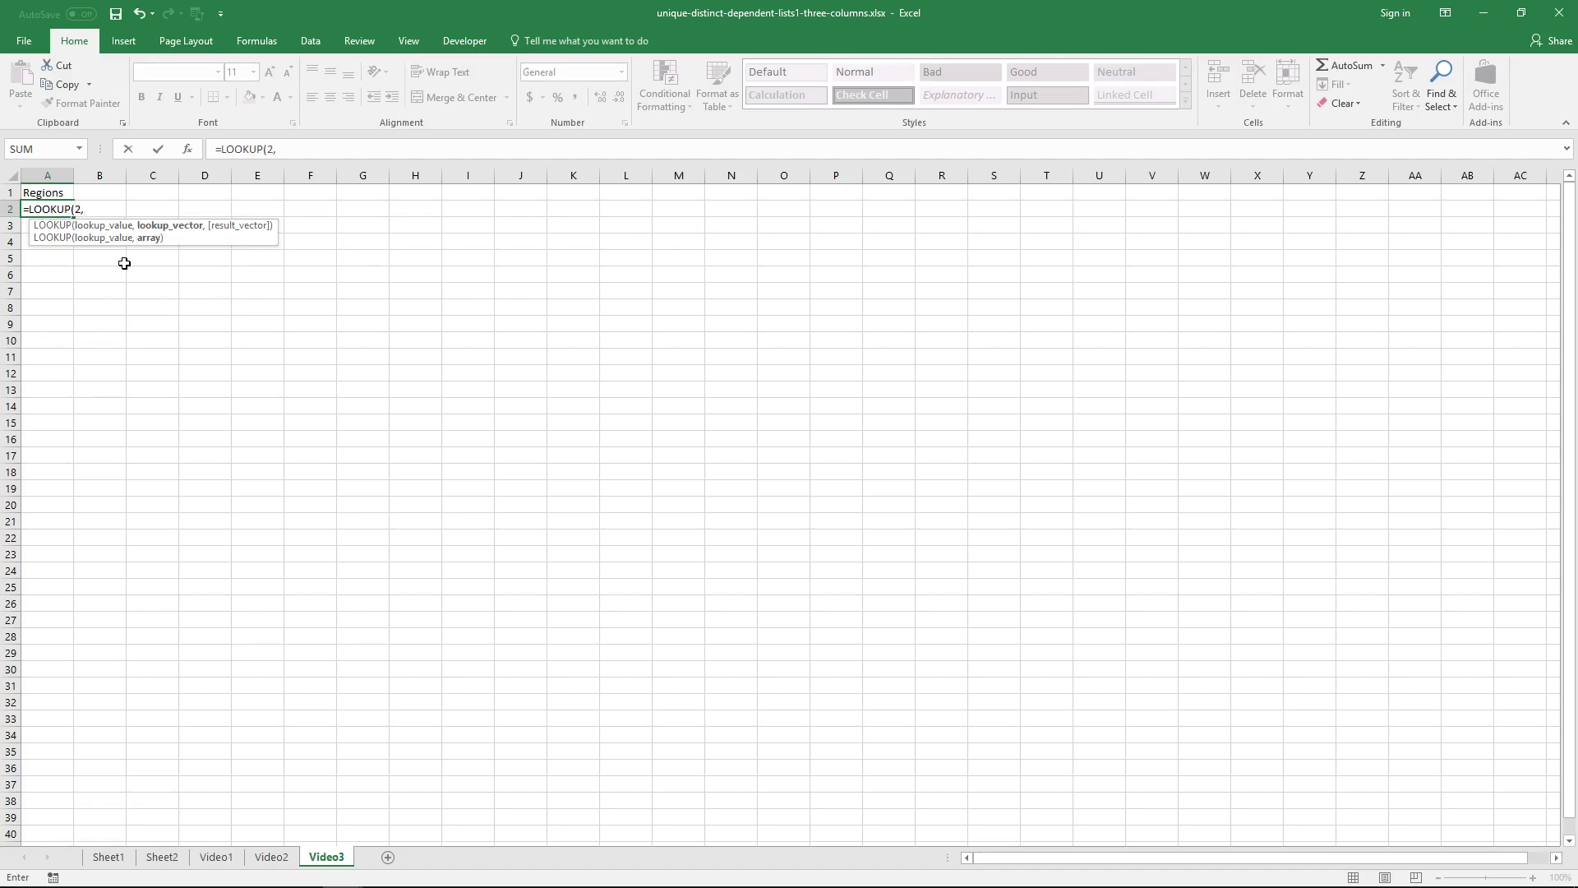
type("1/(")
type("COUNTIF(")
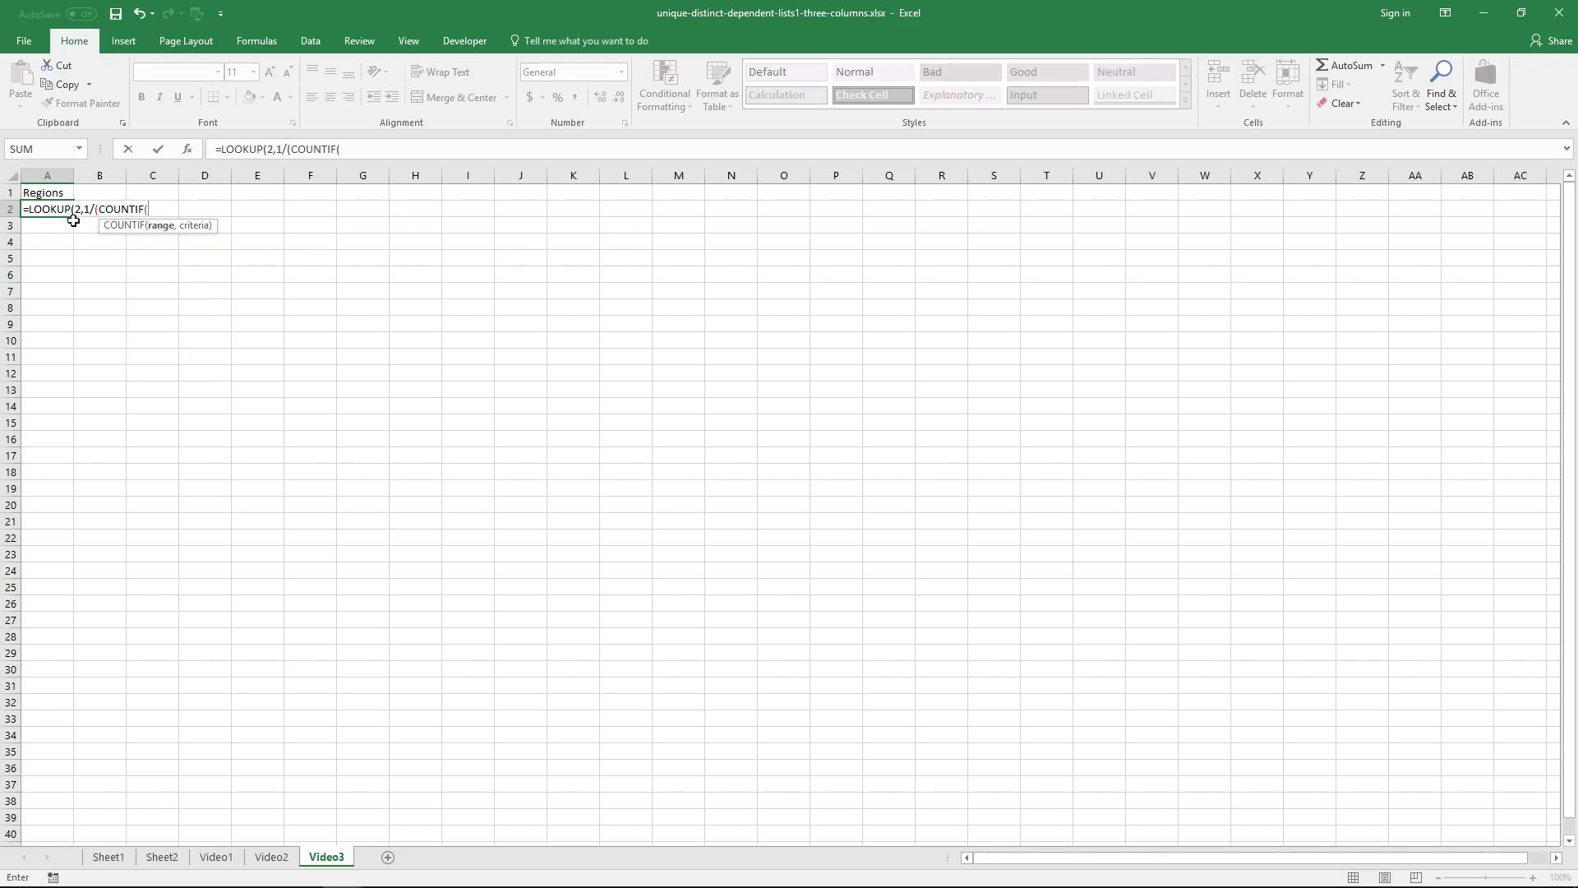
left_click(46, 192)
key("F8")
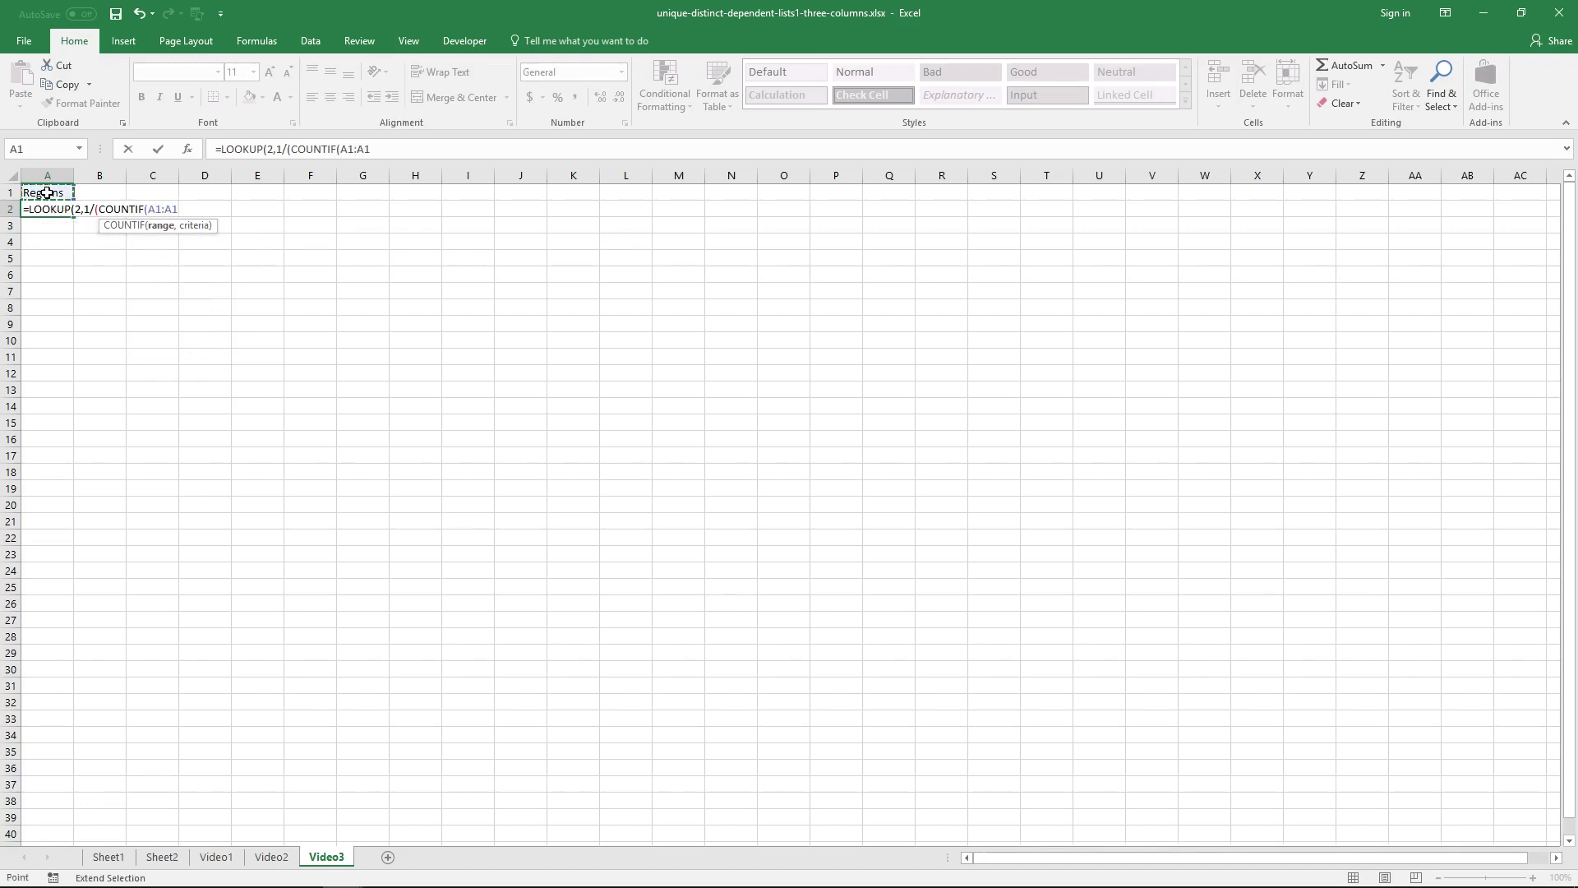
left_click(346, 149)
key("F4")
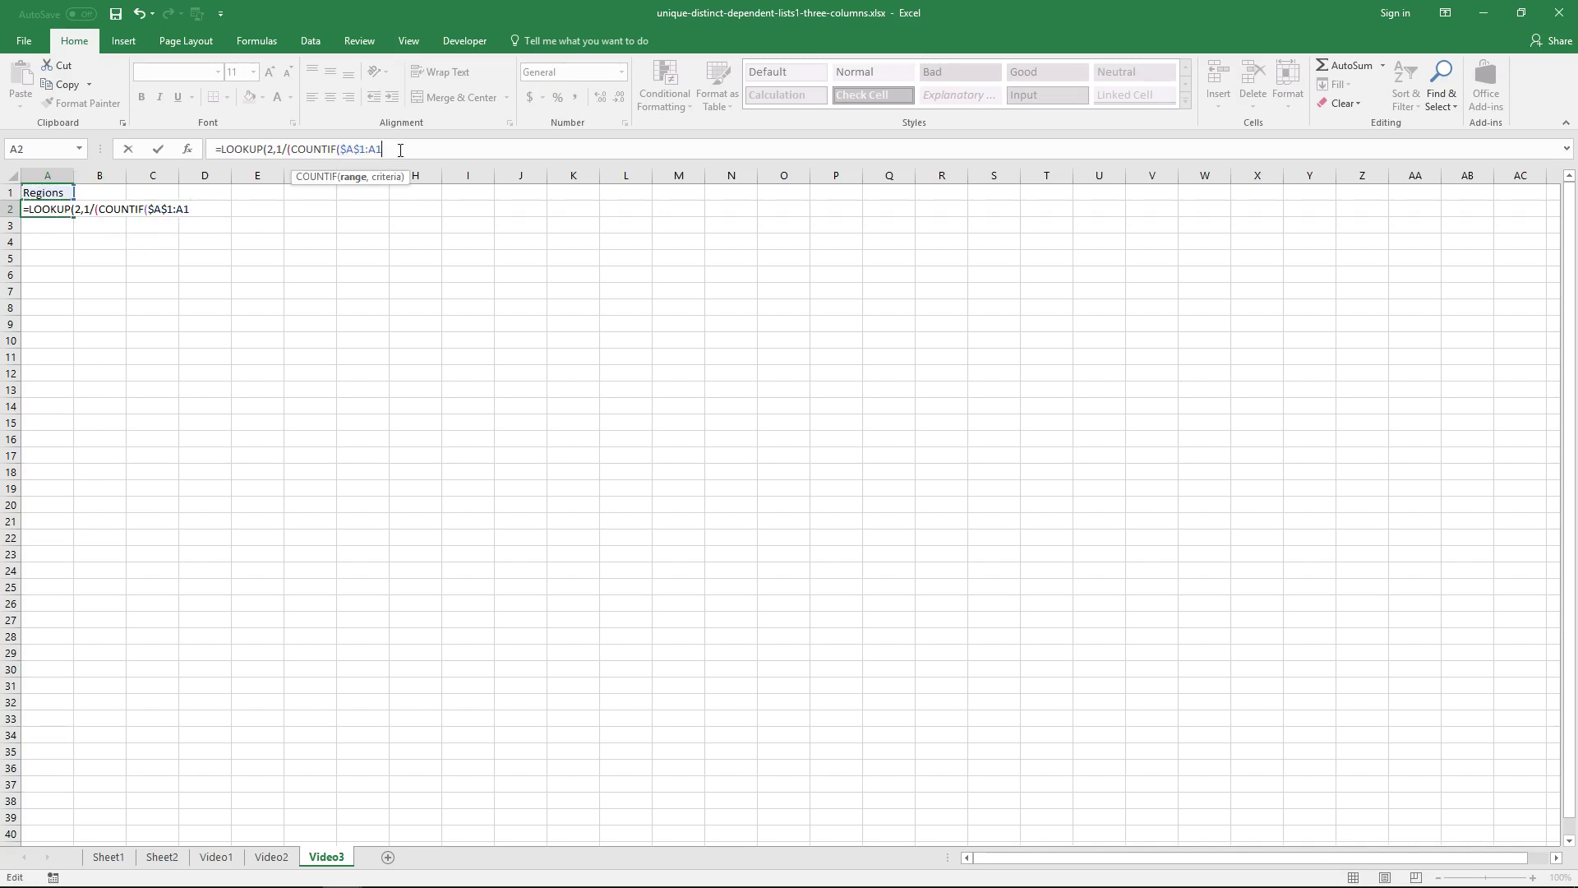
Step: Complete the A2 formula with ,Table3[Region])=0),Table3[Region]), referencing the Region column of the table on the Video2 sheet
type(",")
left_click(274, 858)
left_click_drag(117, 229, 108, 356)
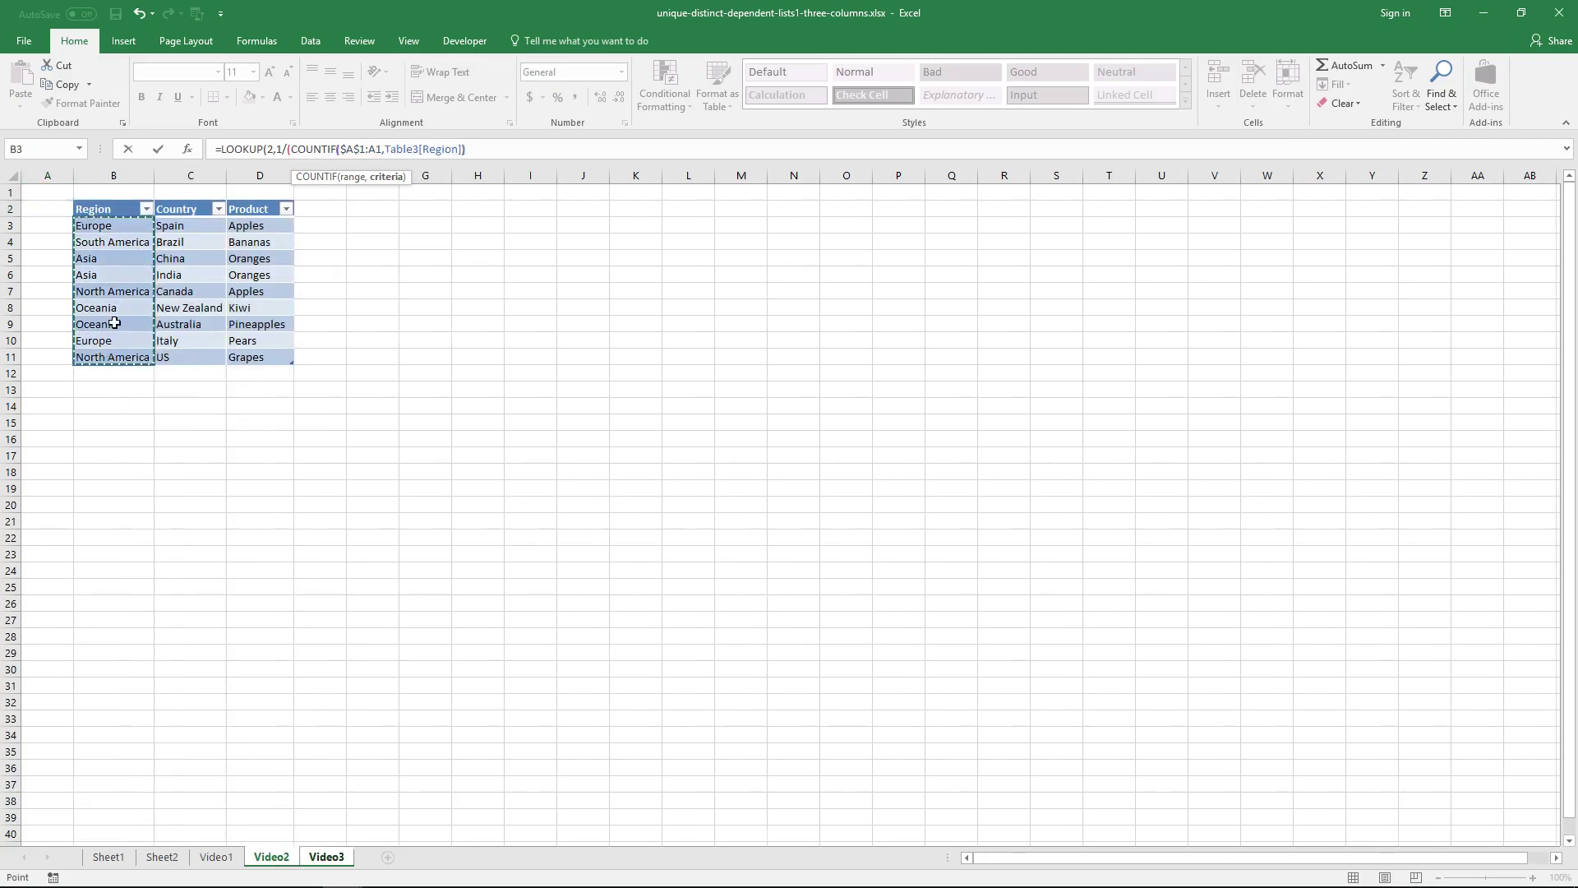
type(")=0")
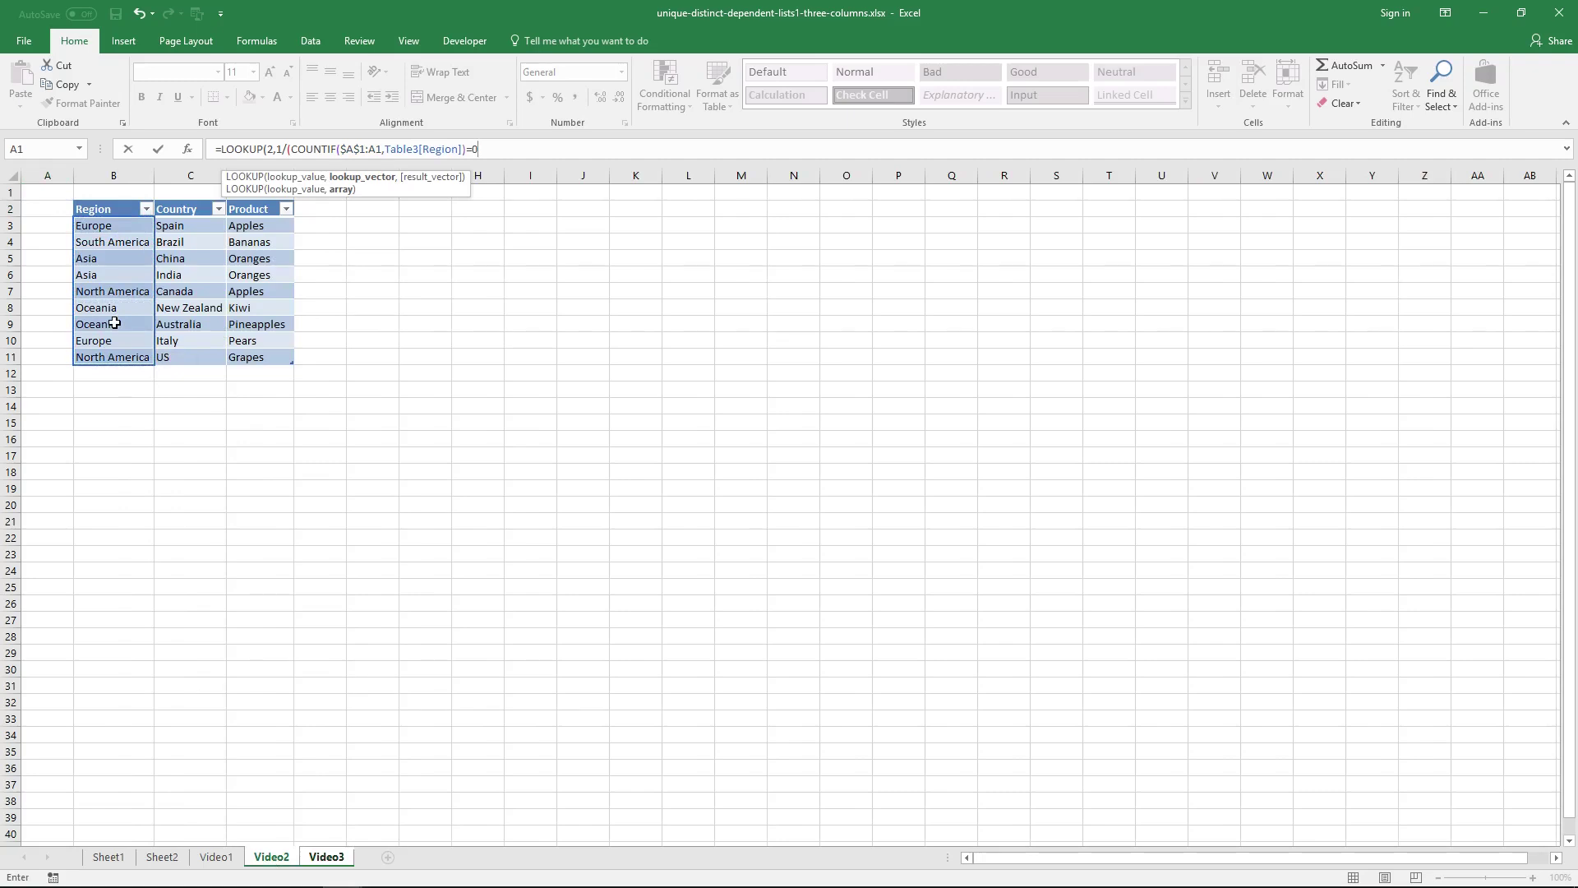
type("),")
left_click_drag(117, 228, 111, 348)
type(")")
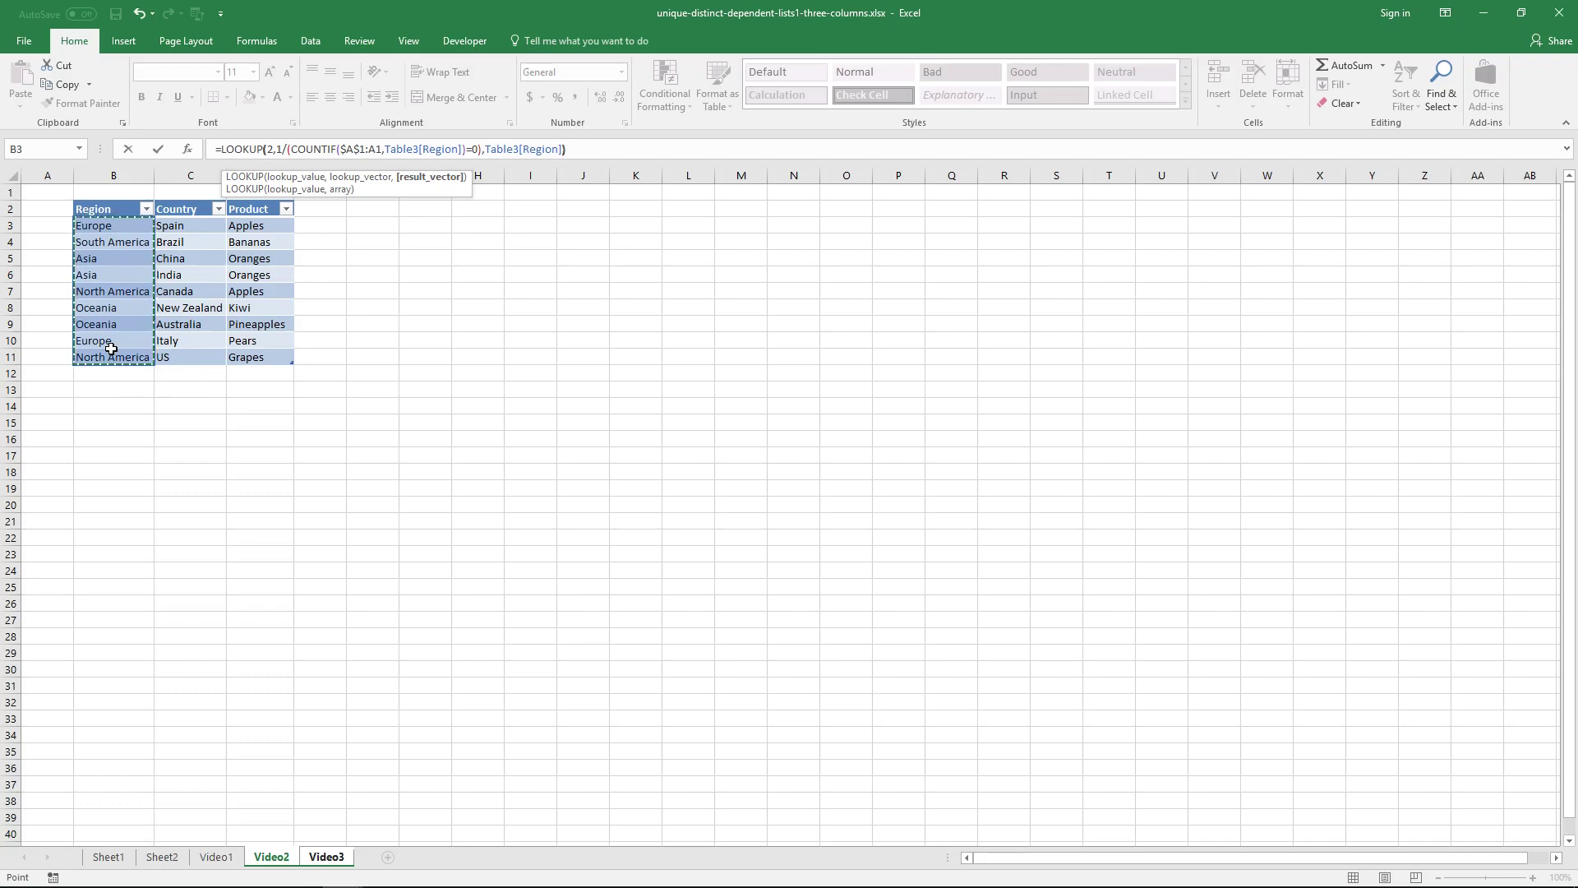
key("Return")
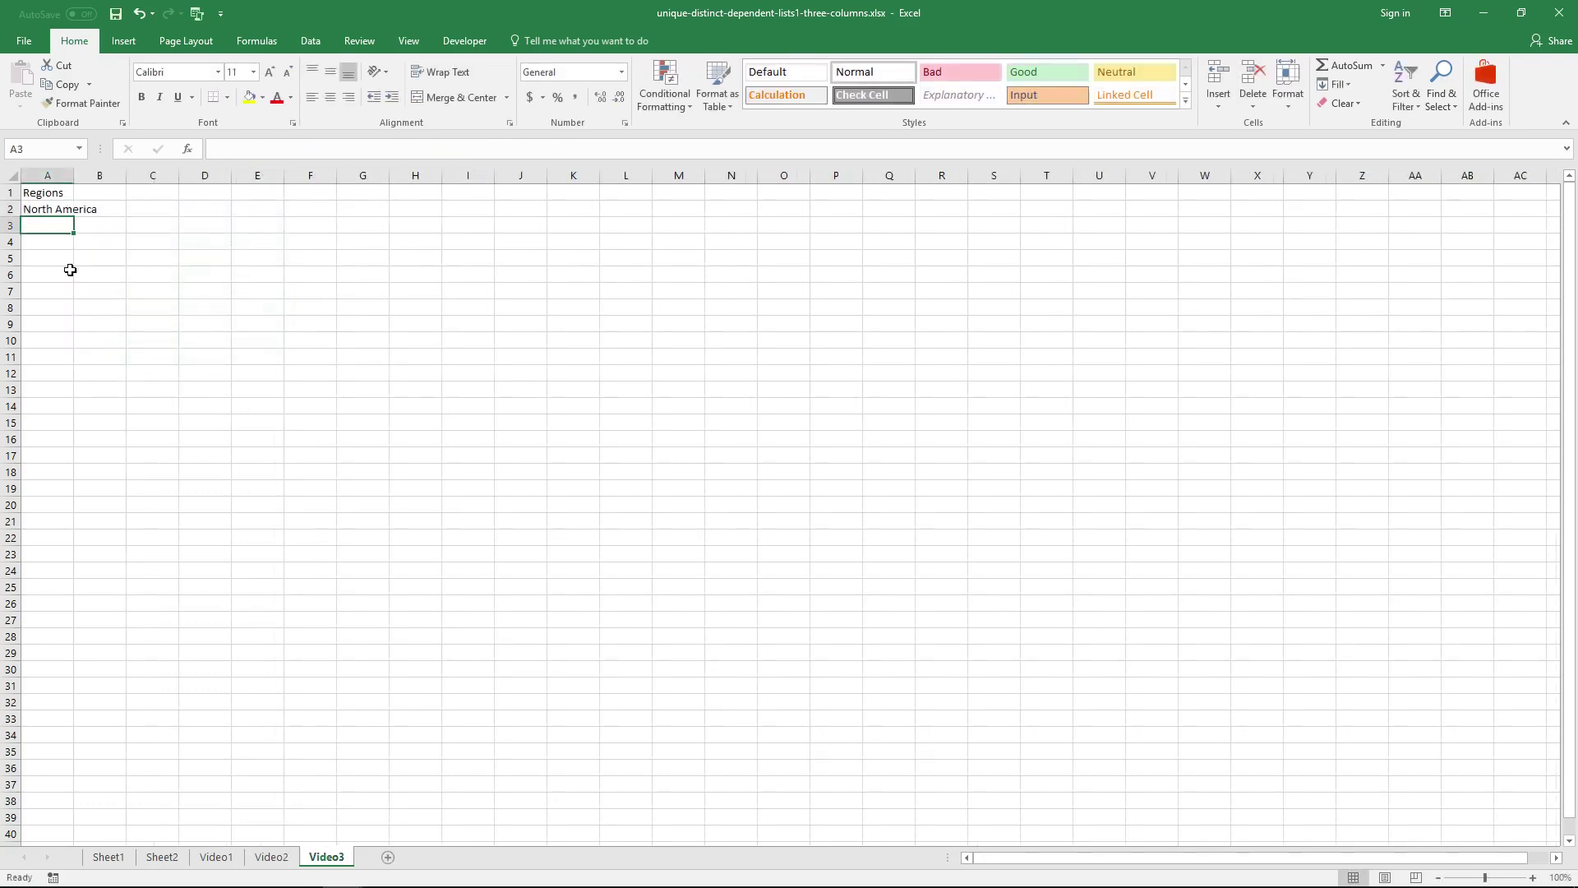
Step: Fit column A's width to its contents and fill the A2 formula down through A13
double_click(72, 174)
left_click(90, 209)
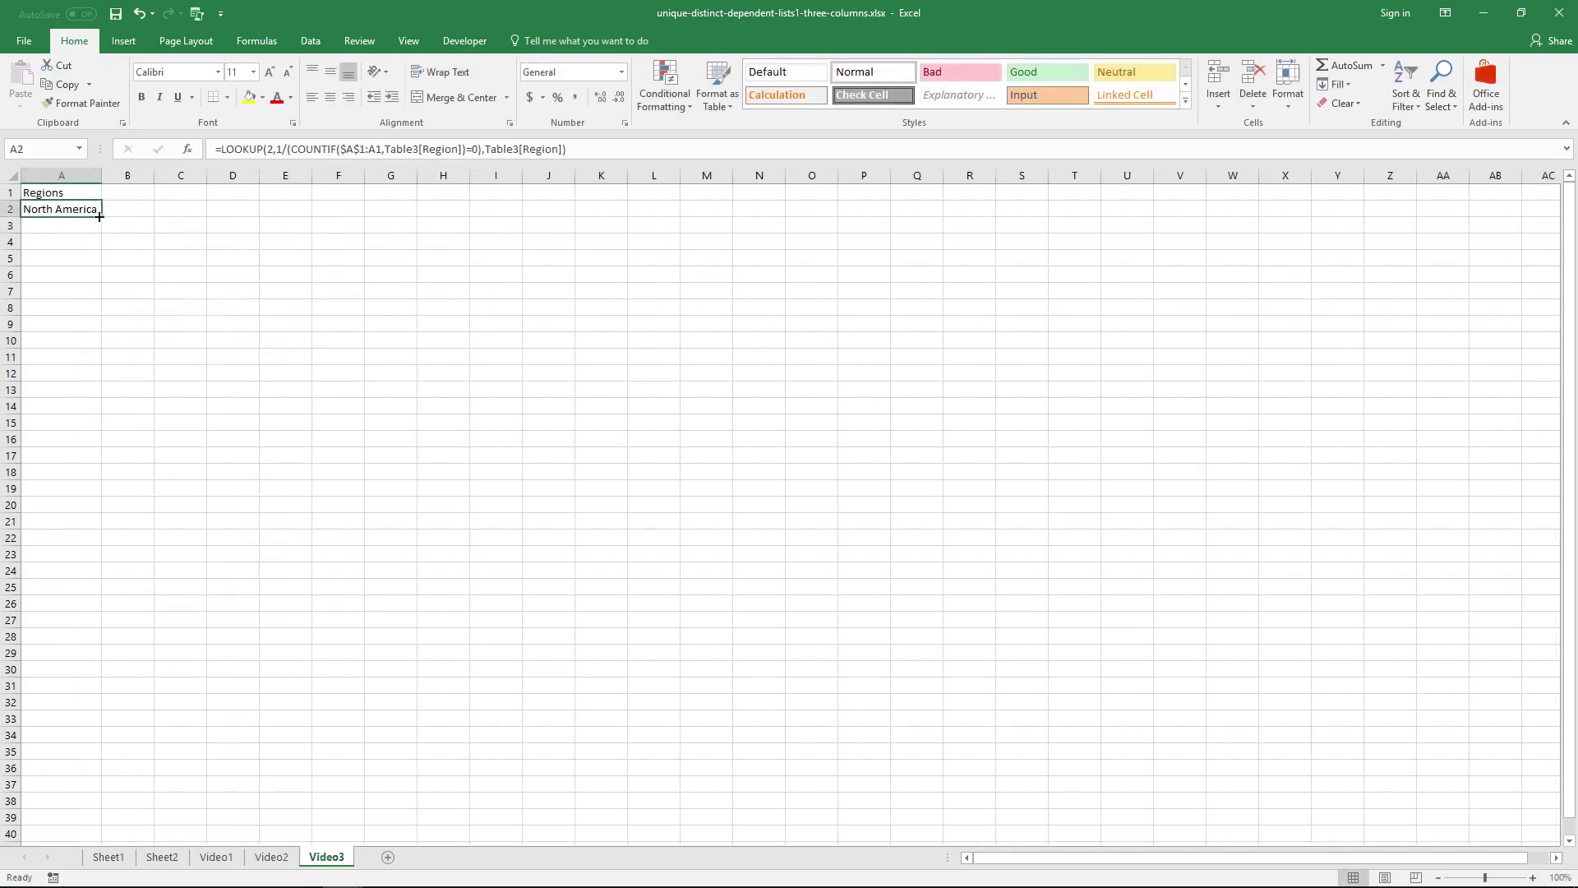
left_click_drag(101, 218, 116, 405)
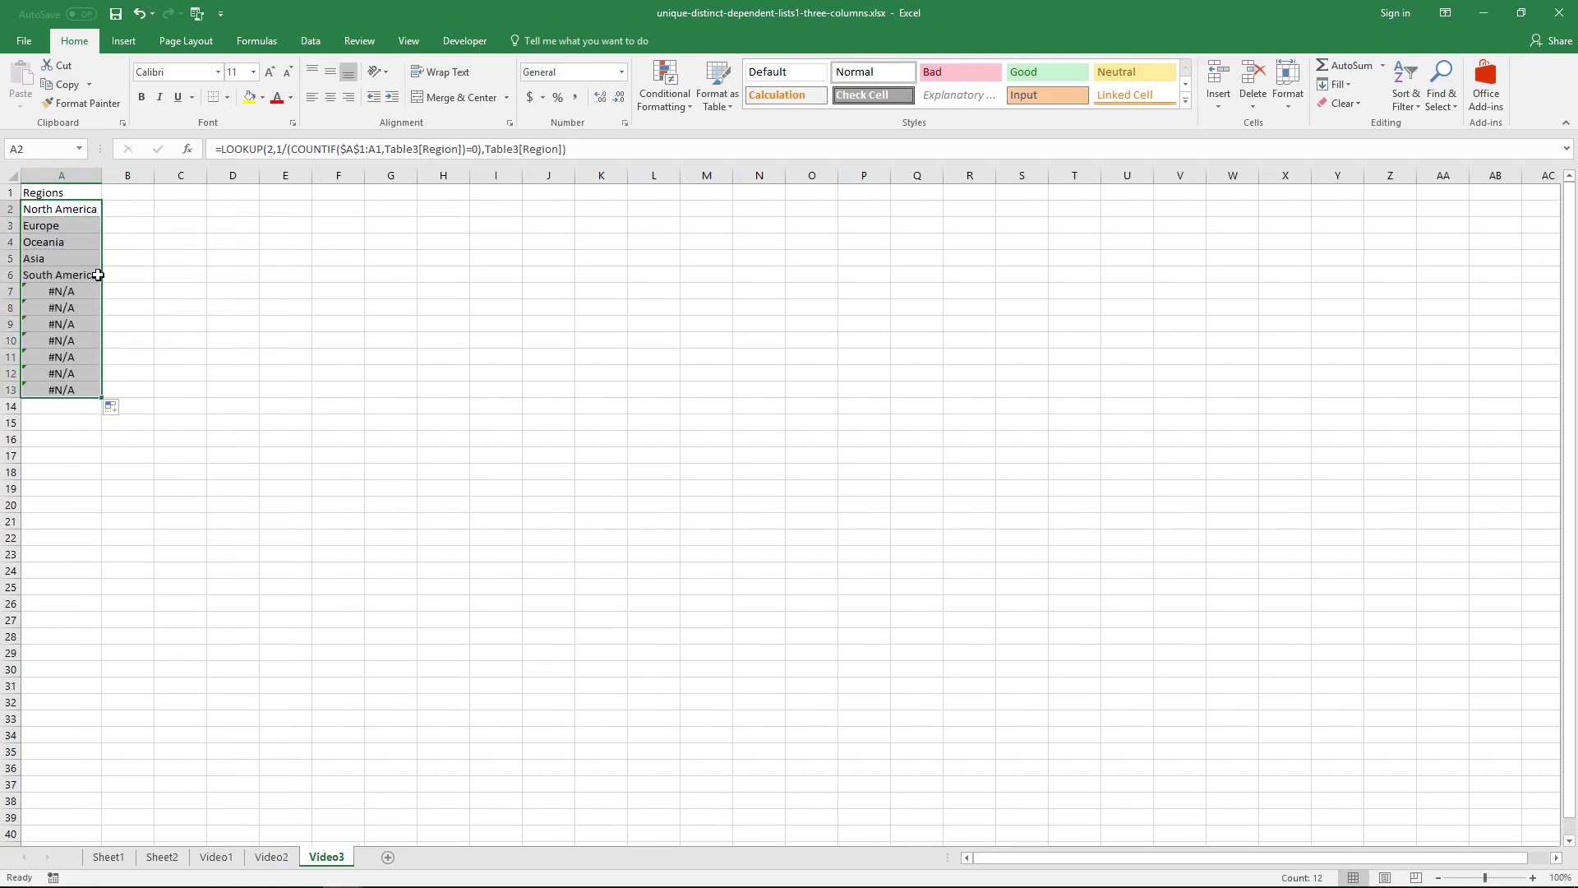
left_click(273, 857)
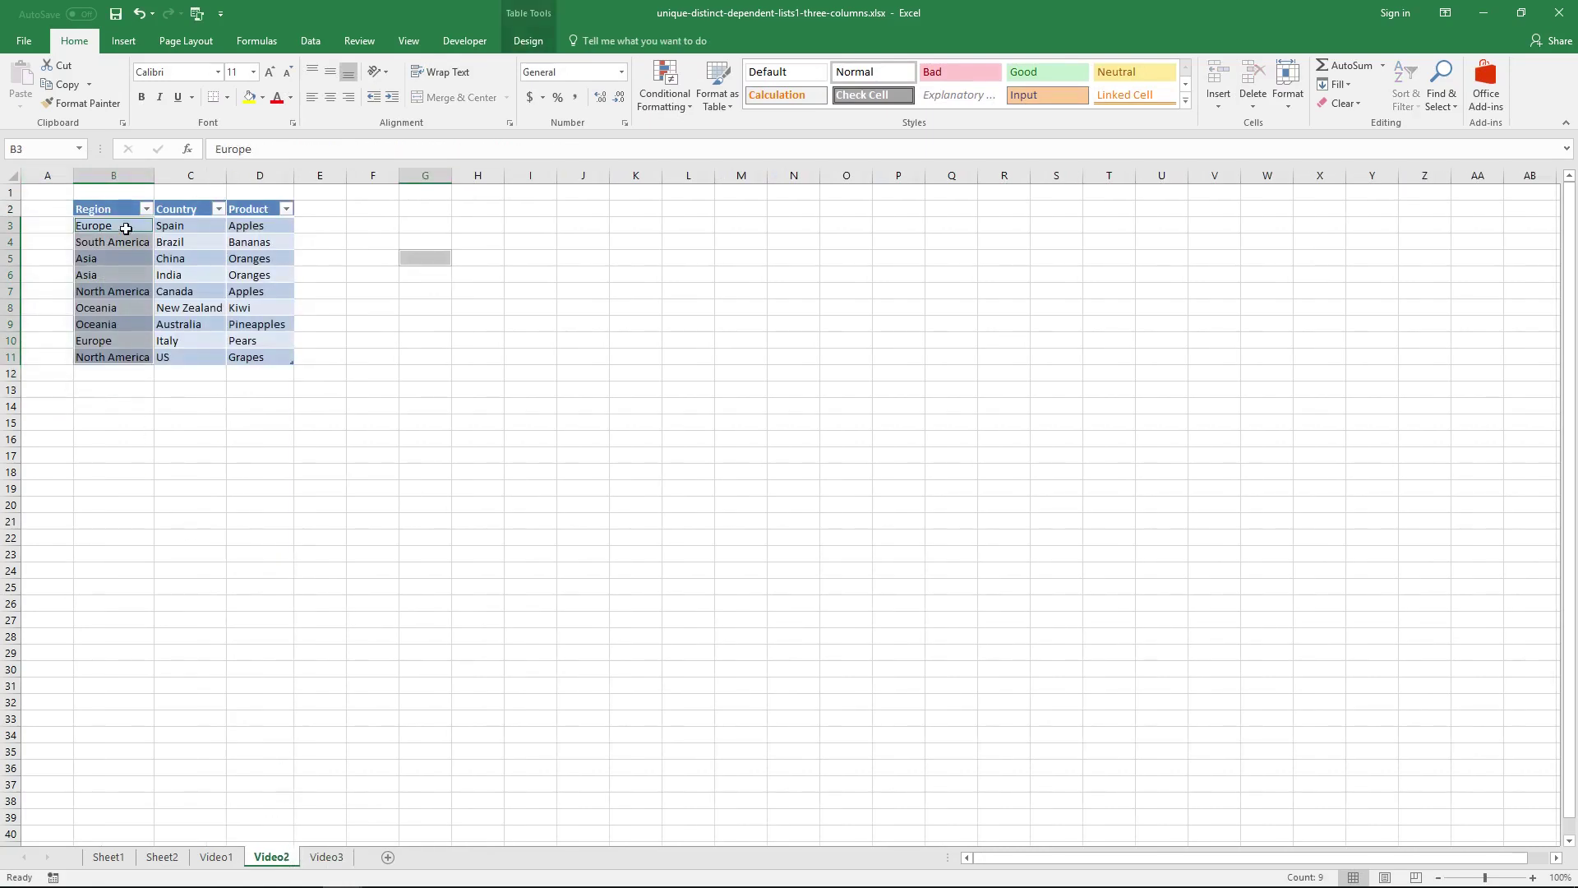
left_click(327, 857)
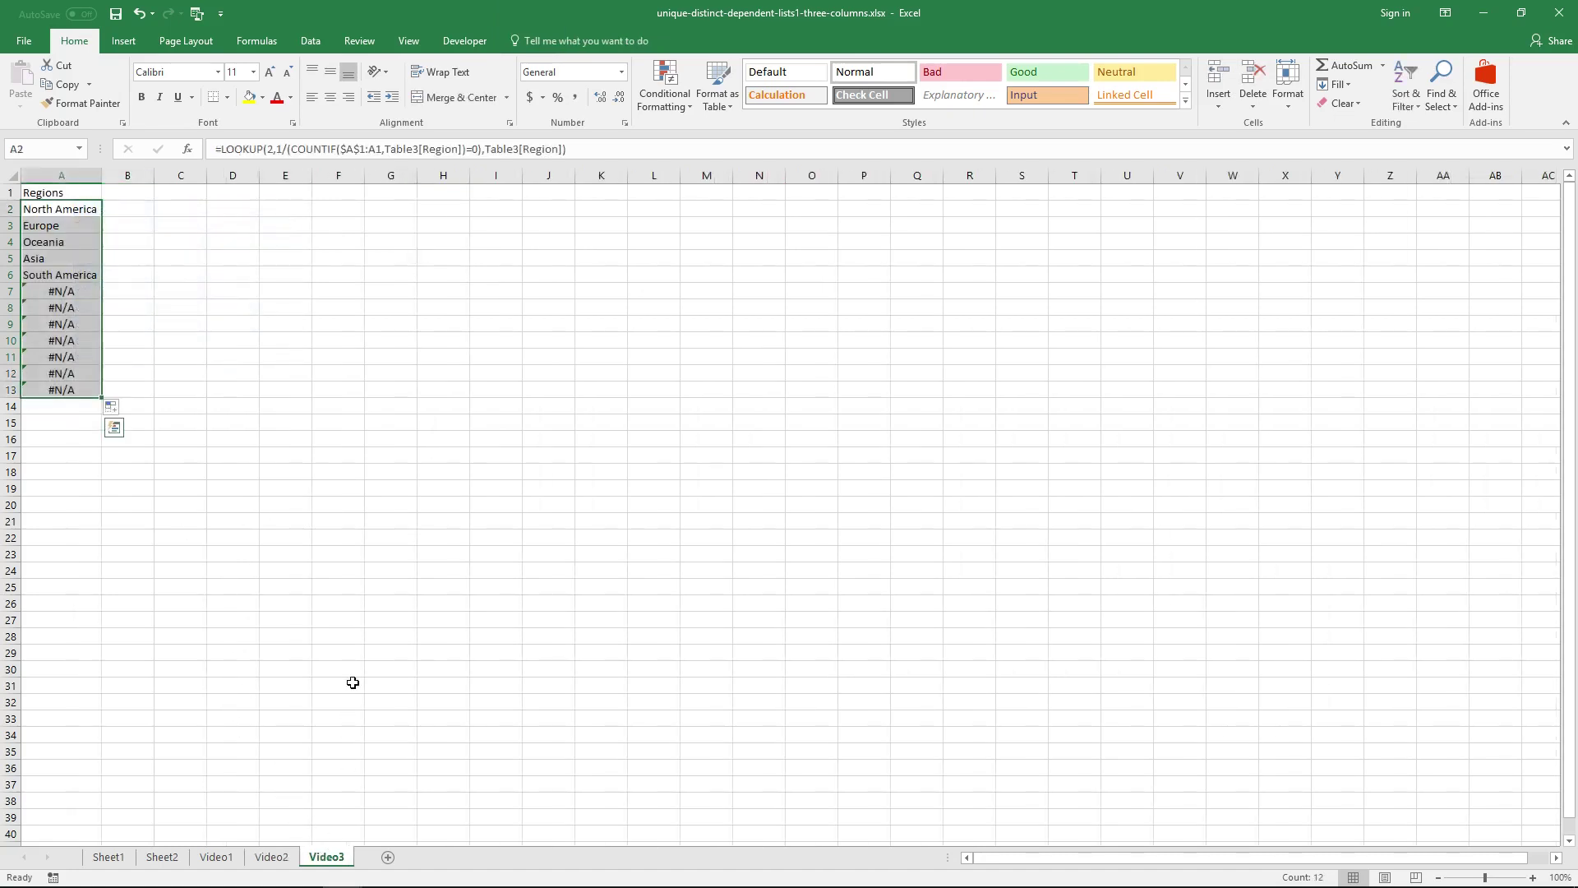
Step: Start a formula in C2 of the Video3 sheet with =$A$2:INDEX(, making the A2 reference absolute
left_click(256, 40)
left_click(192, 238)
key("shift+F8")
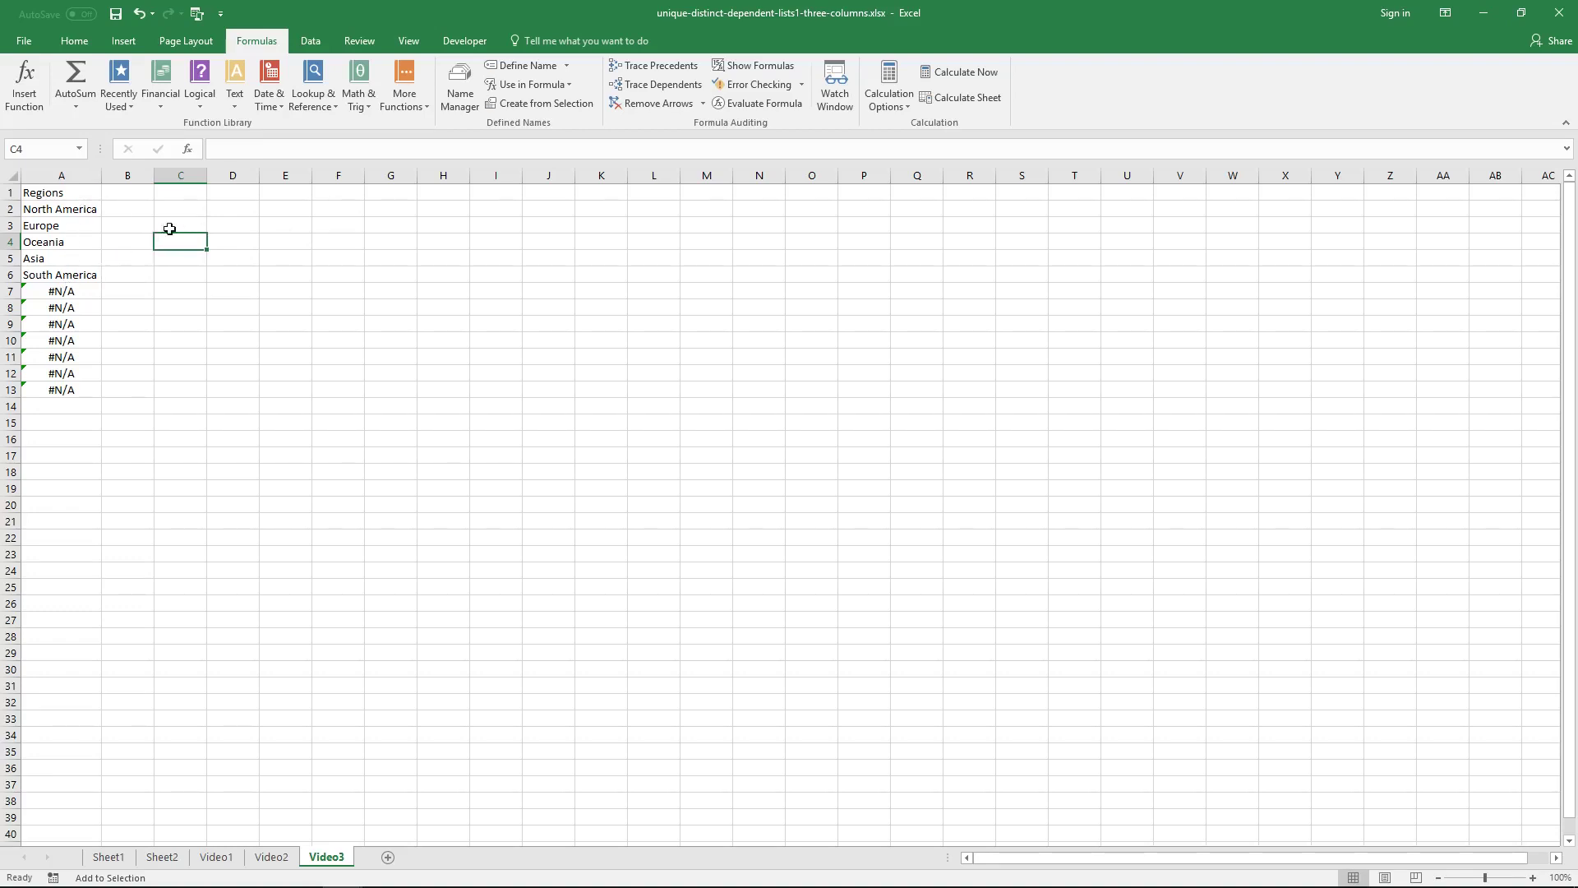
left_click(189, 215)
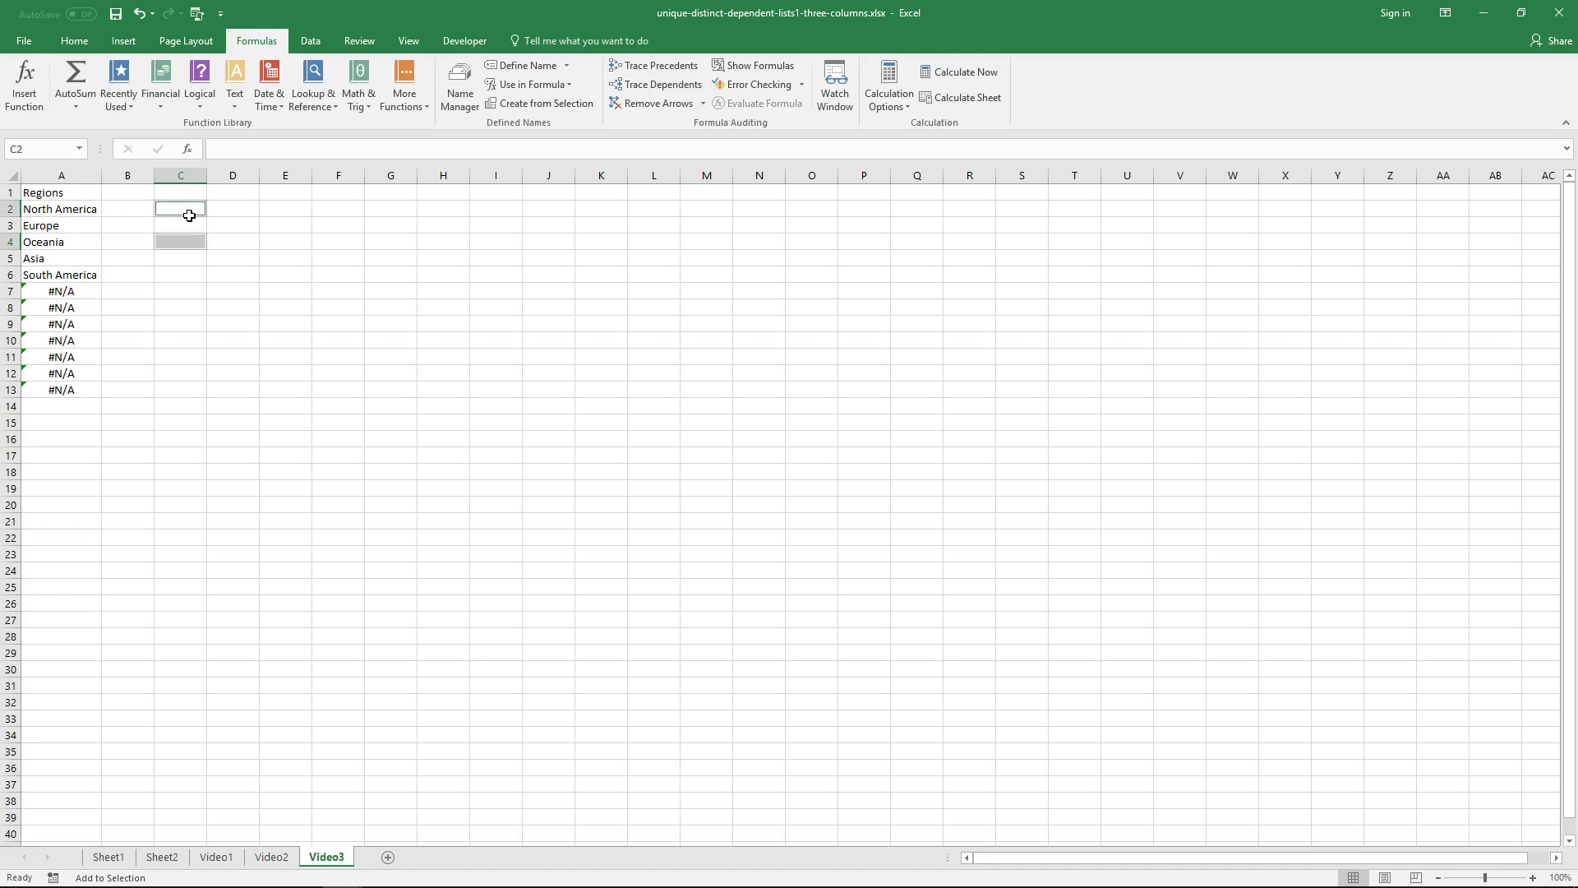
left_click(189, 215)
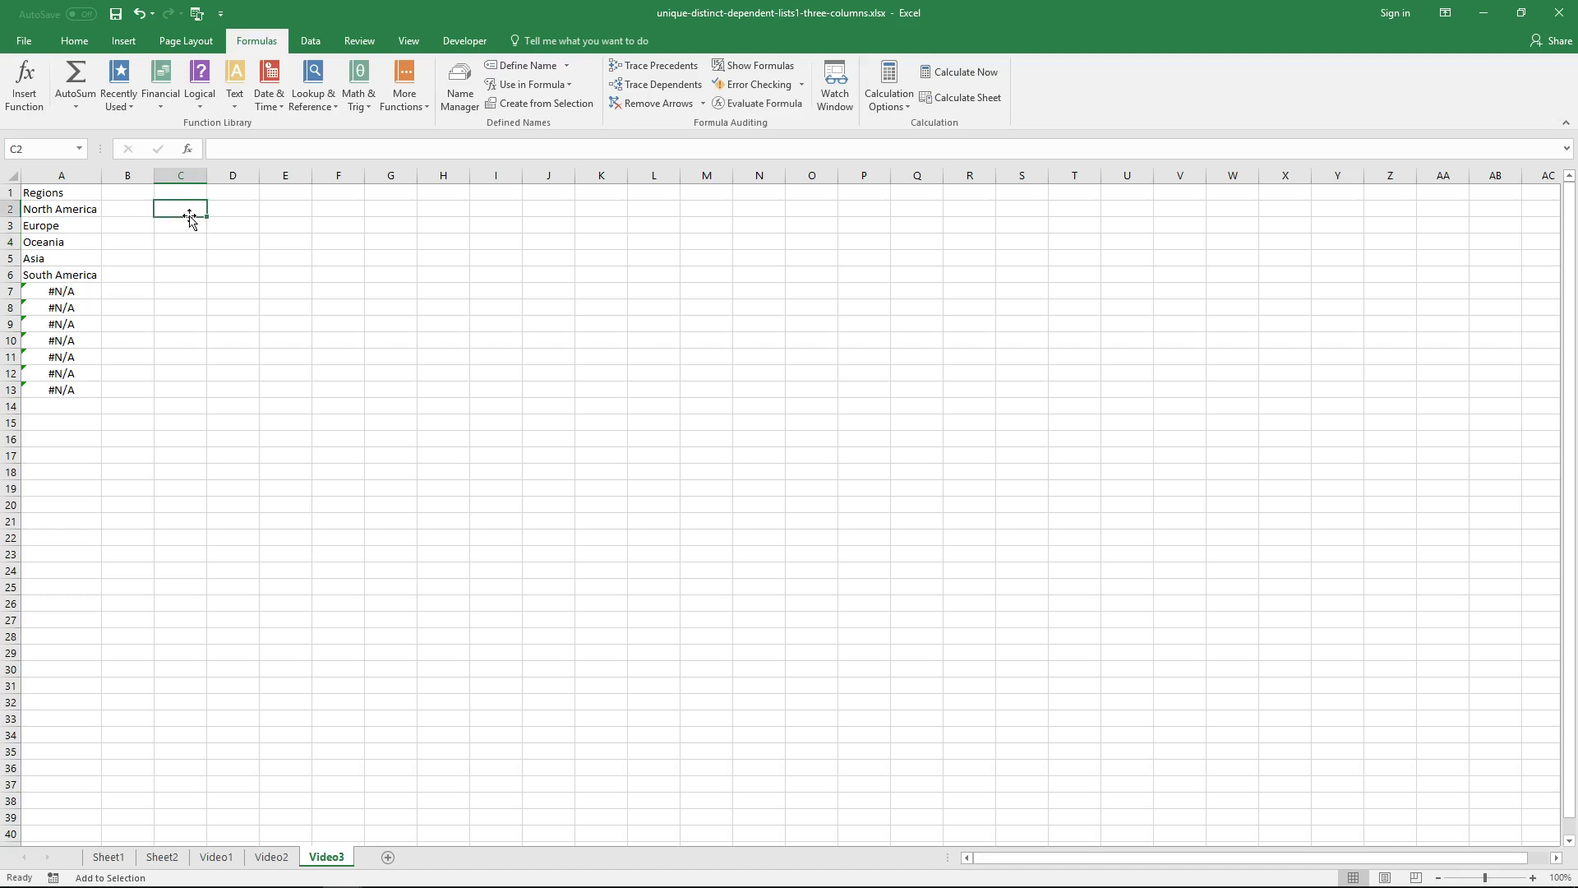
type("=")
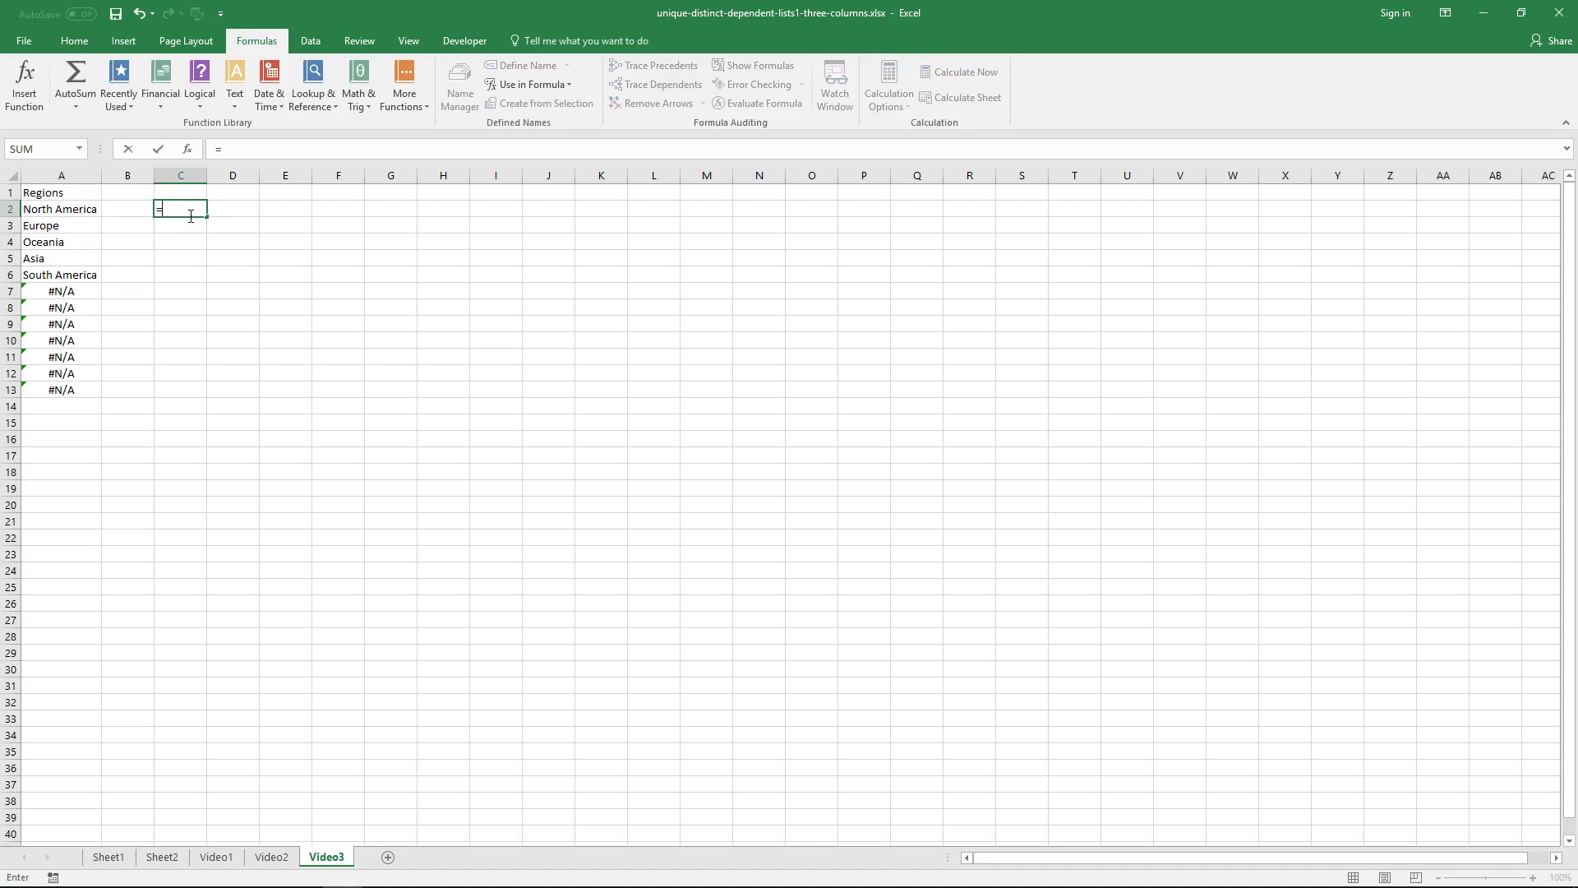
type("A2")
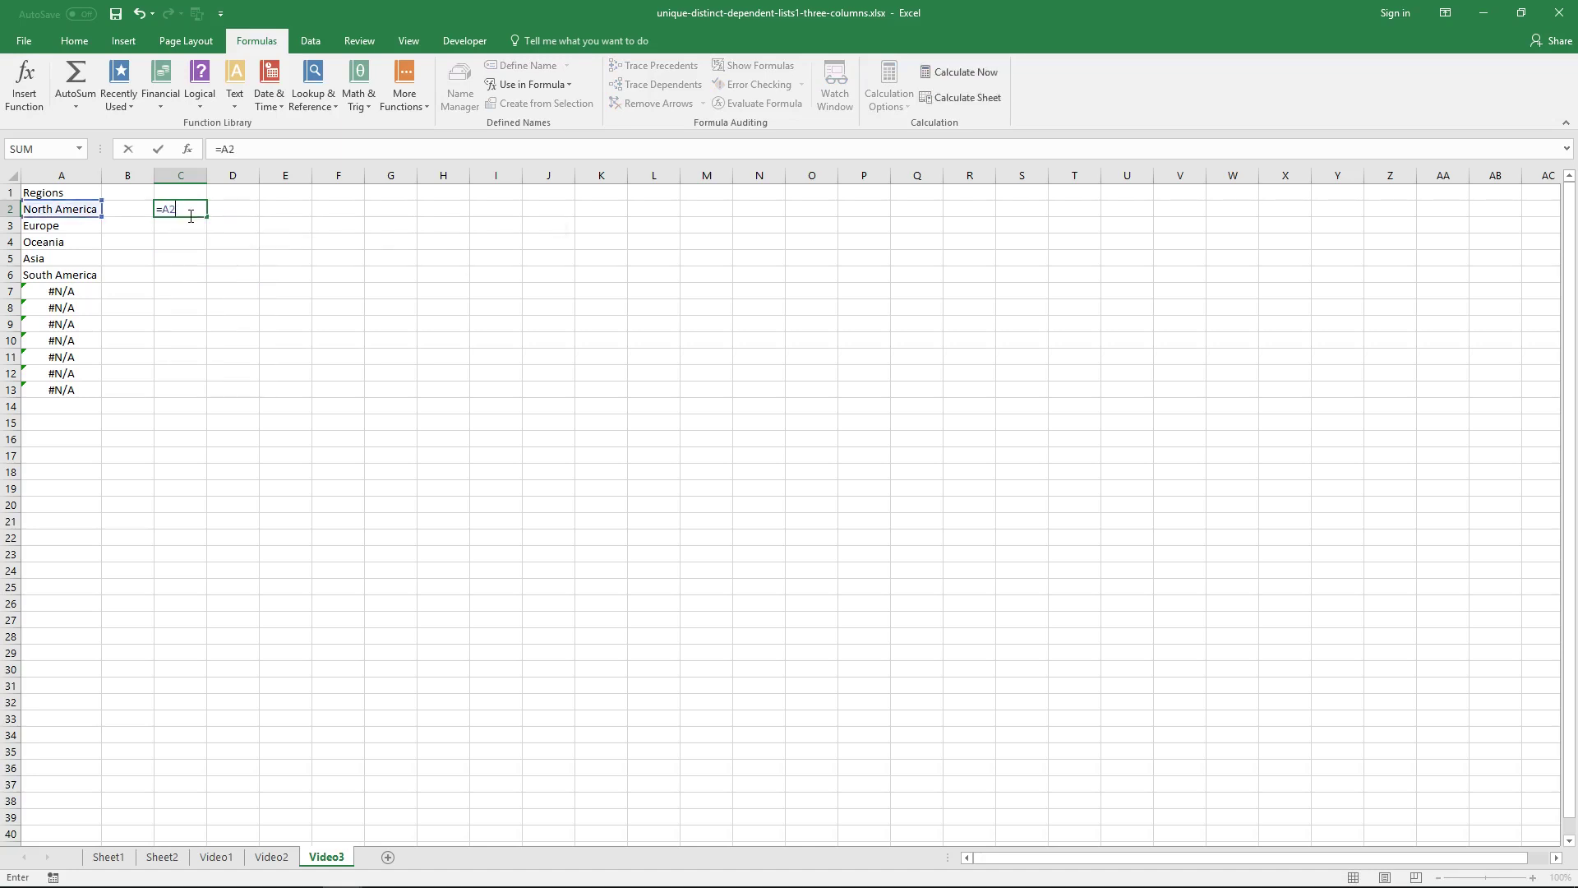
type(":INDEX(")
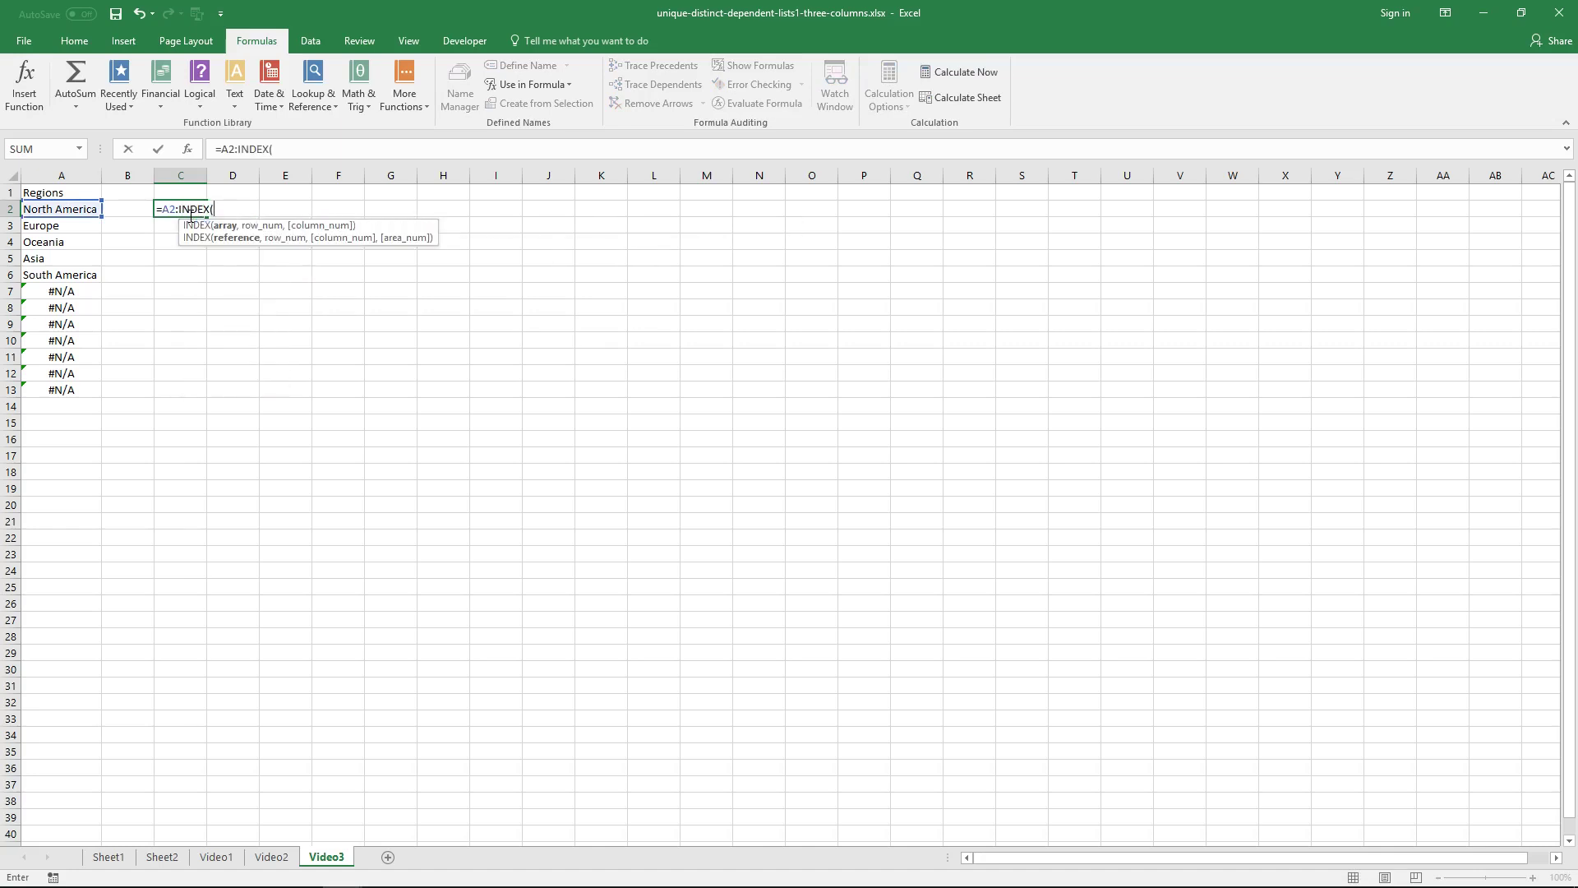
left_click(229, 148)
key("F4")
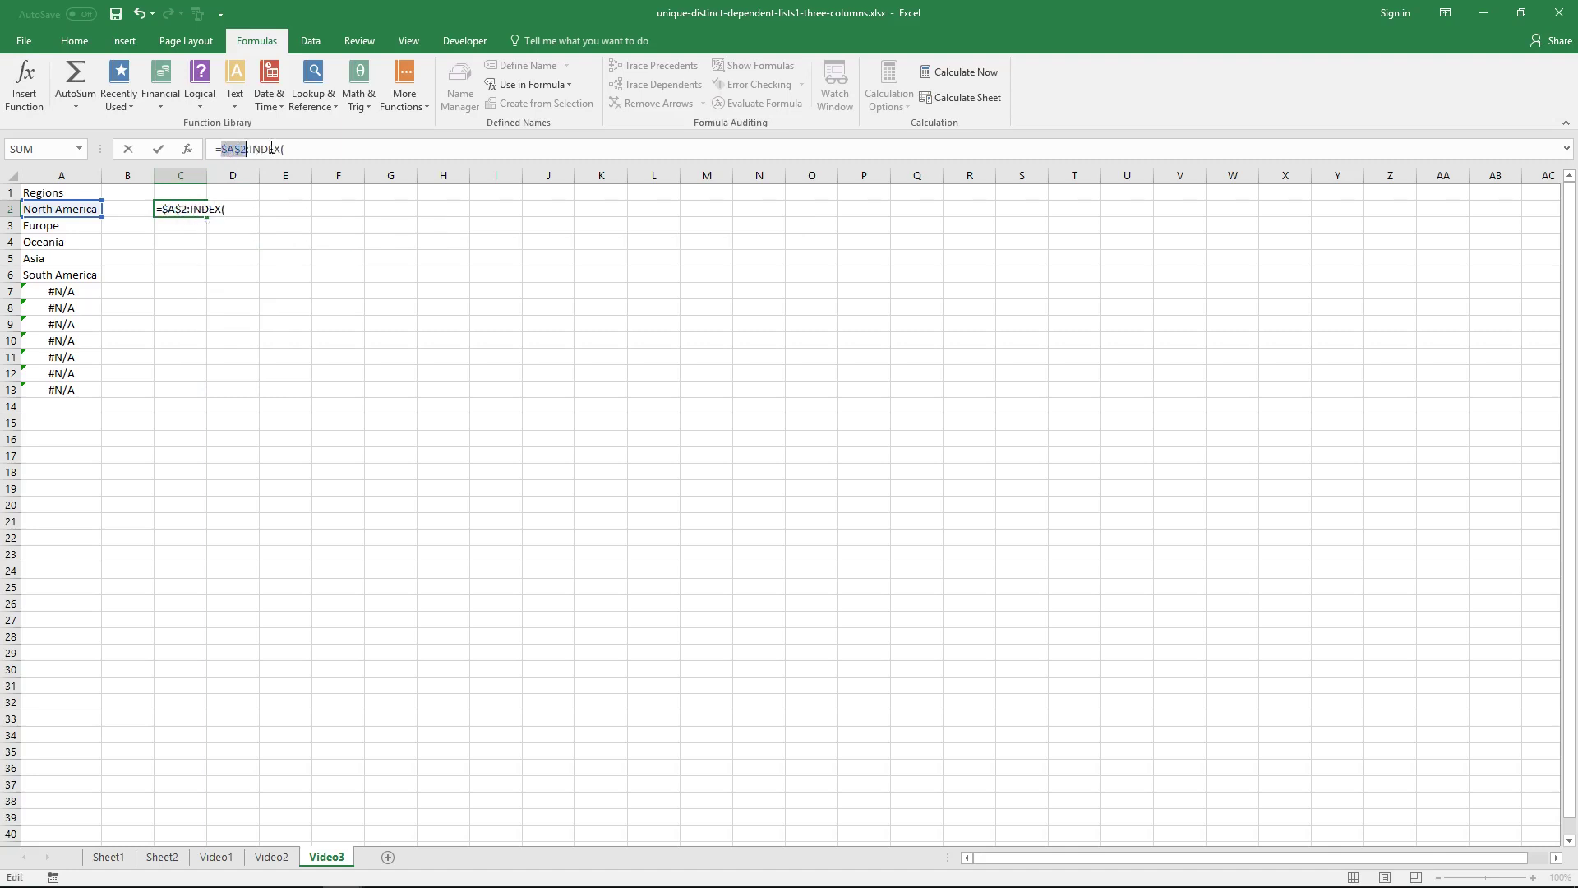
Step: Extend the C2 formula with $A$2:$A$19, as the absolute array argument of INDEX
key("End")
type("A")
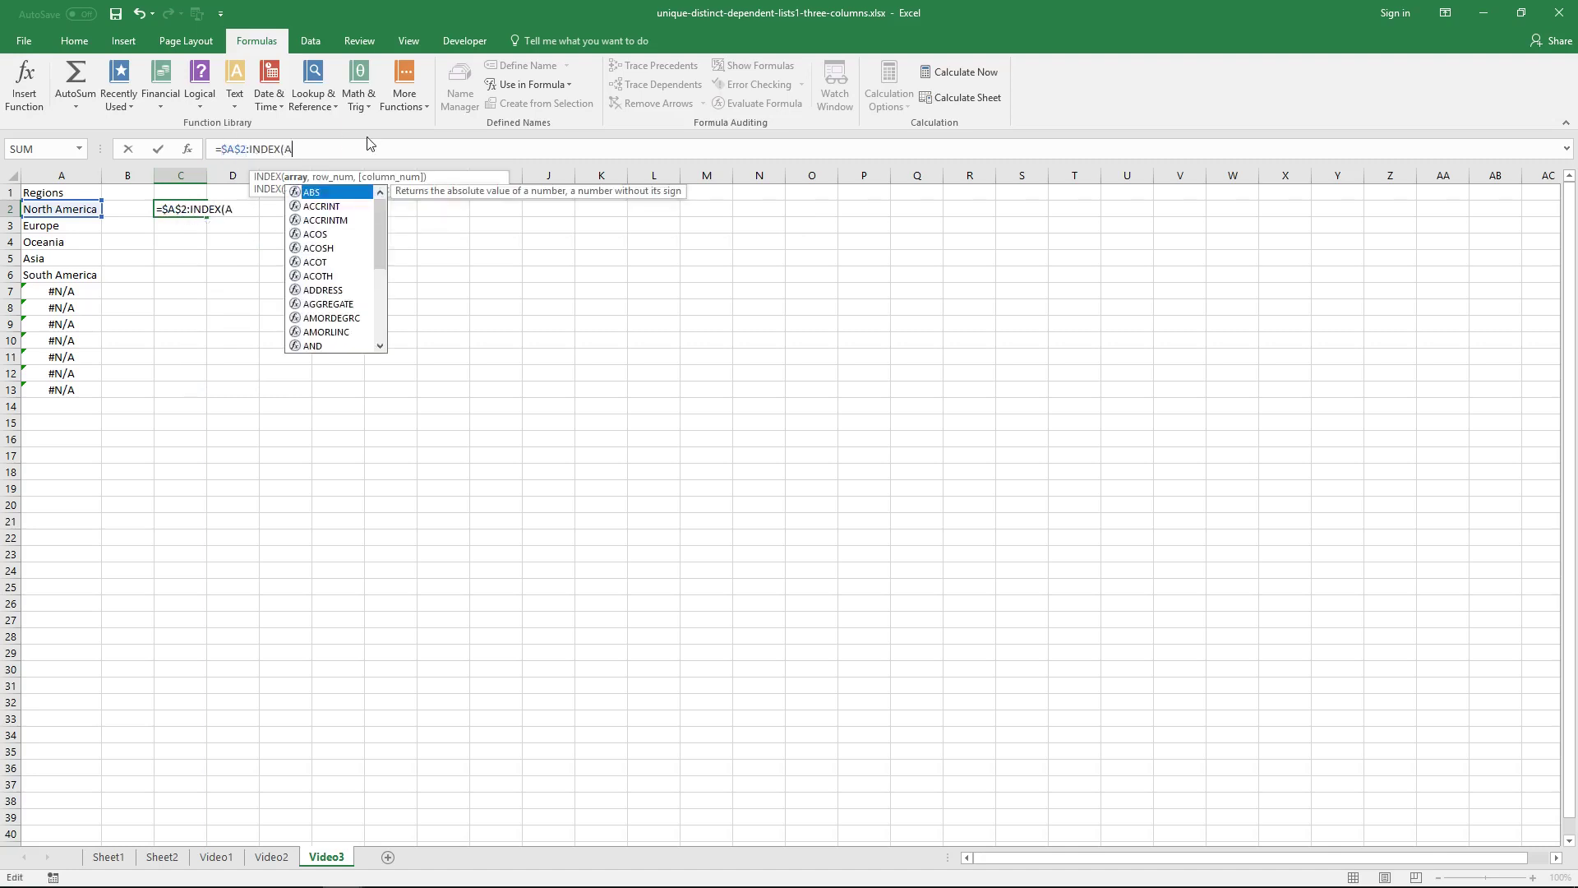
type("2:A19")
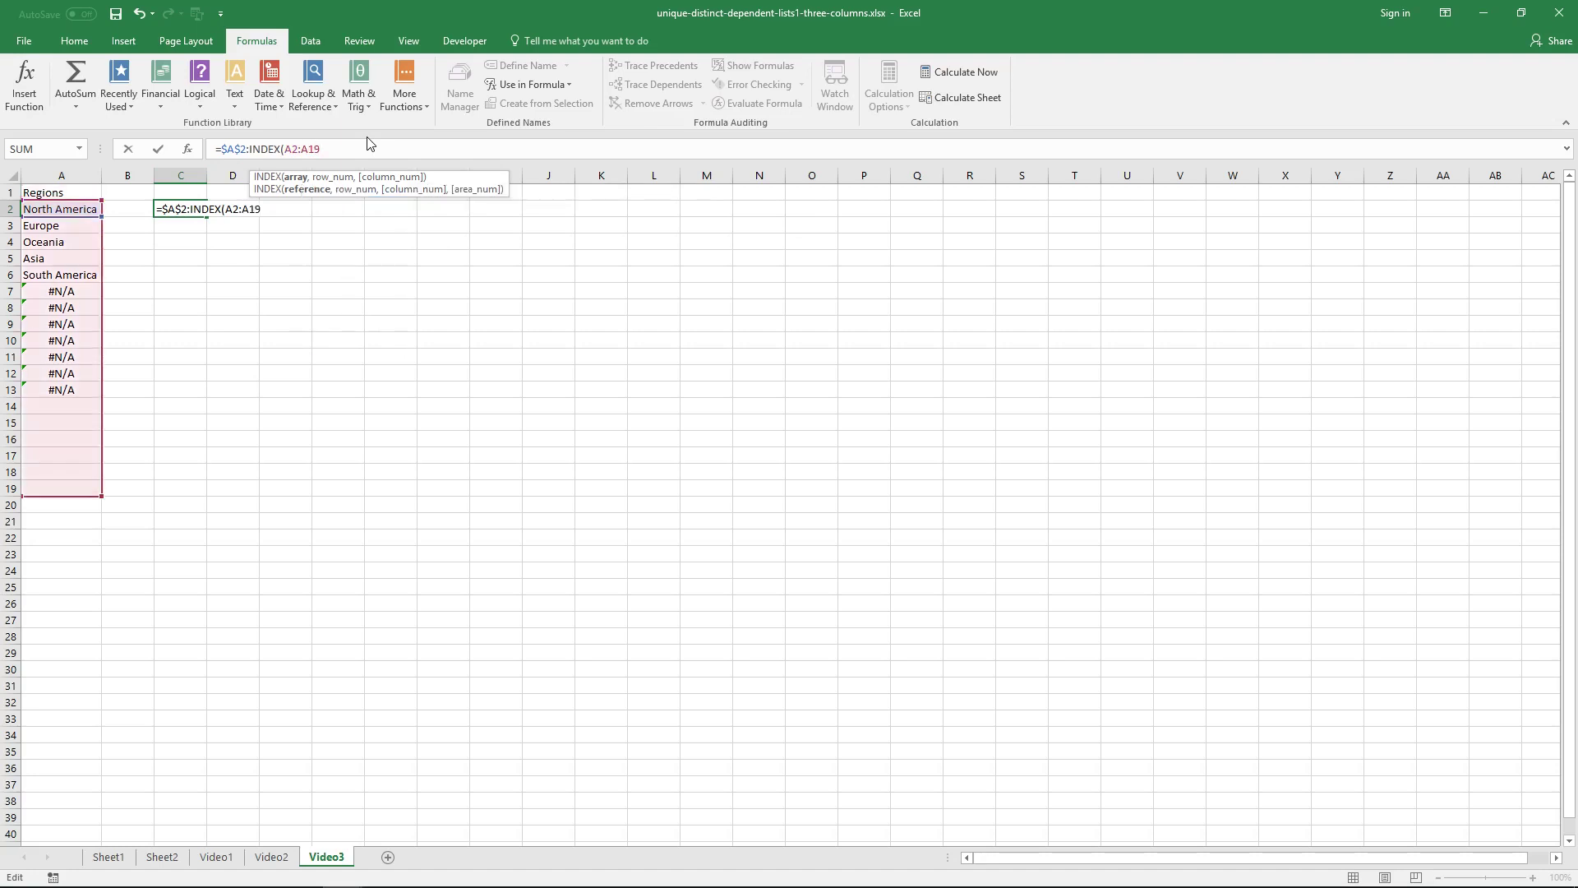
key("F4")
left_click(293, 149)
key("F4")
left_click(371, 147)
type(",")
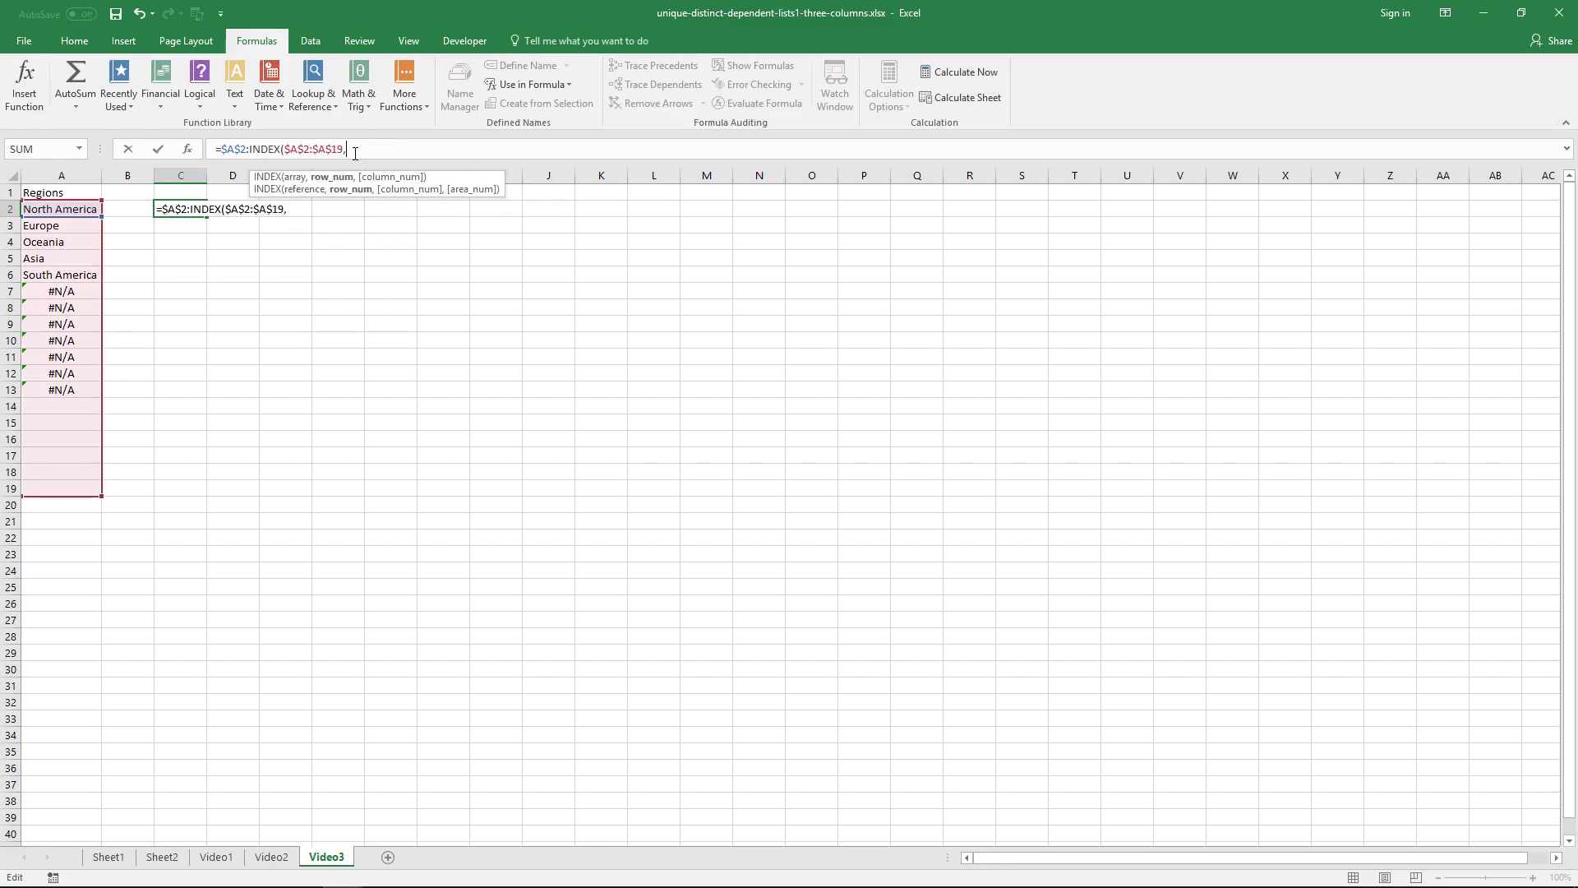
Step: Add LOOKUP(2,1/(Video3!$A$2:$A$19<>"" to the C2 formula as the start of INDEX's row number
type("LOOKU")
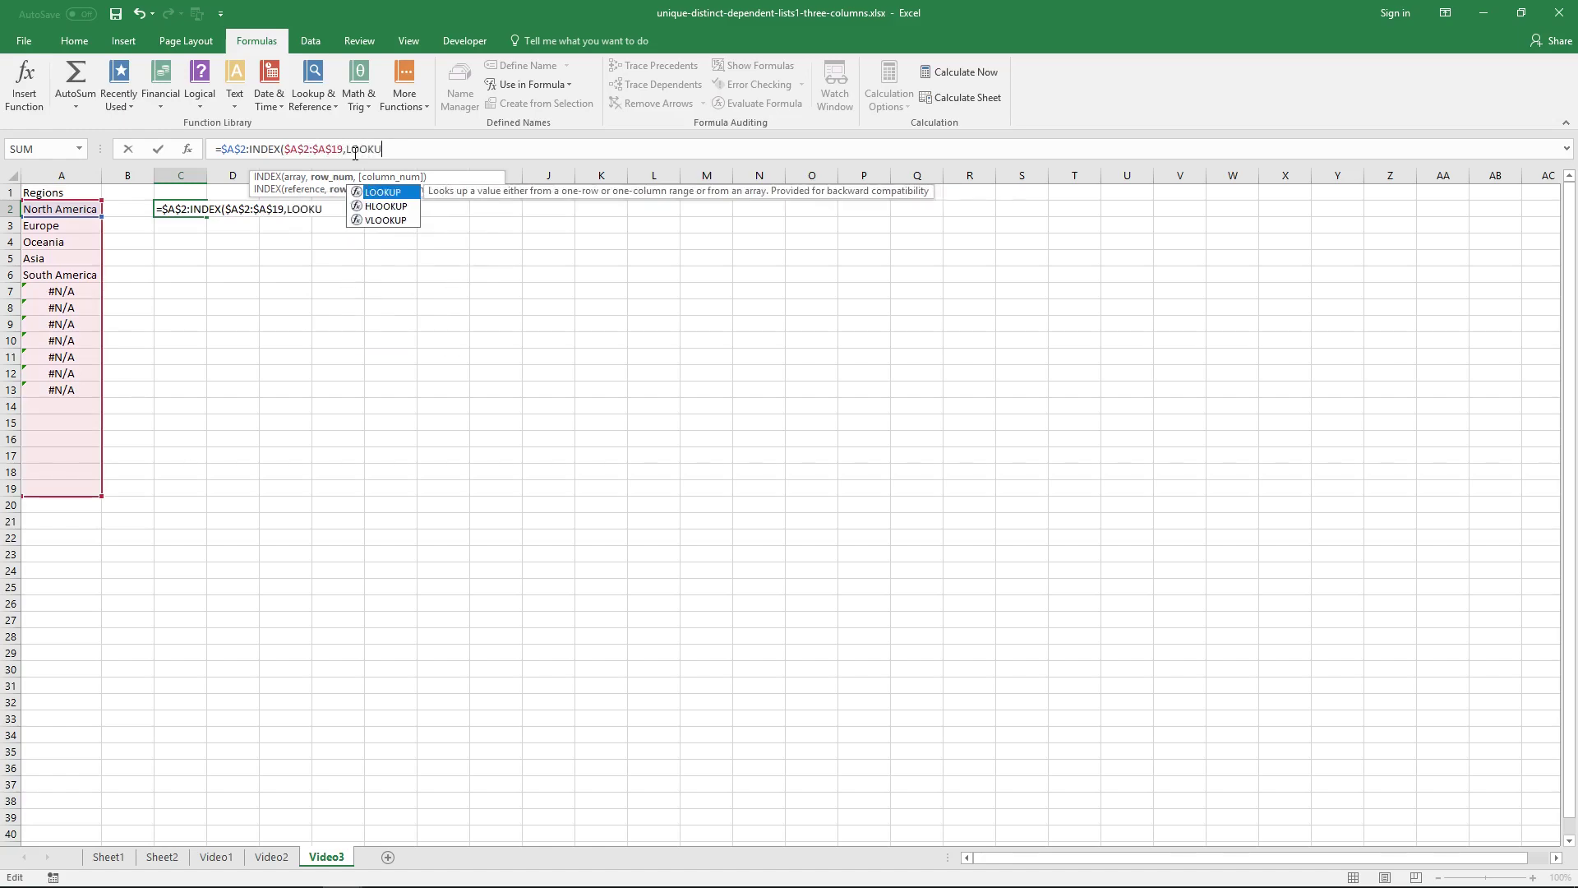
type("P(2")
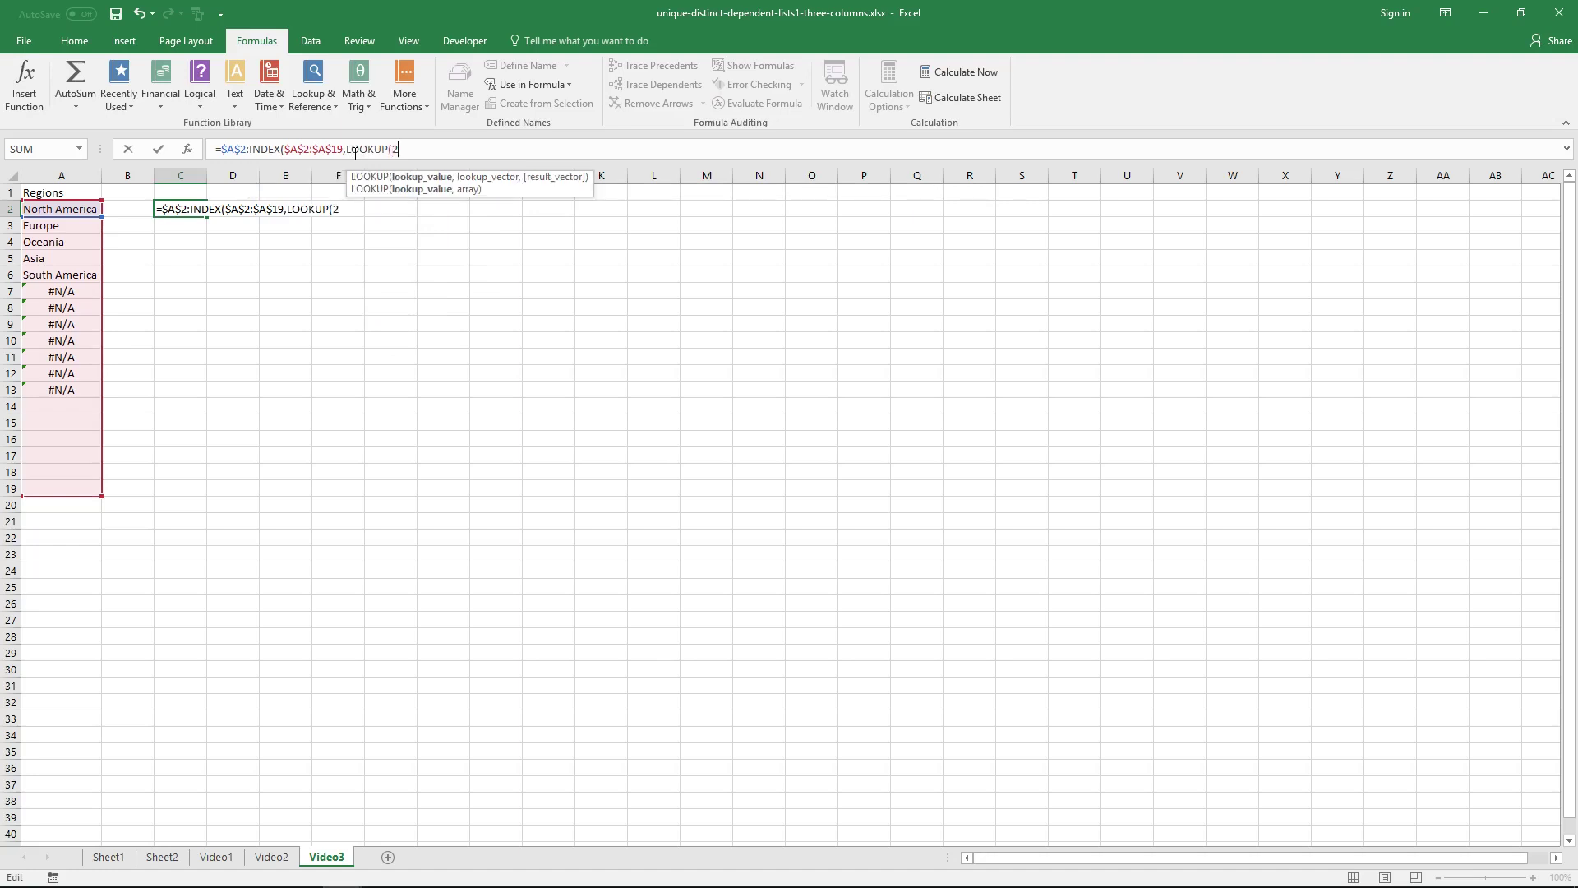
type(",1/")
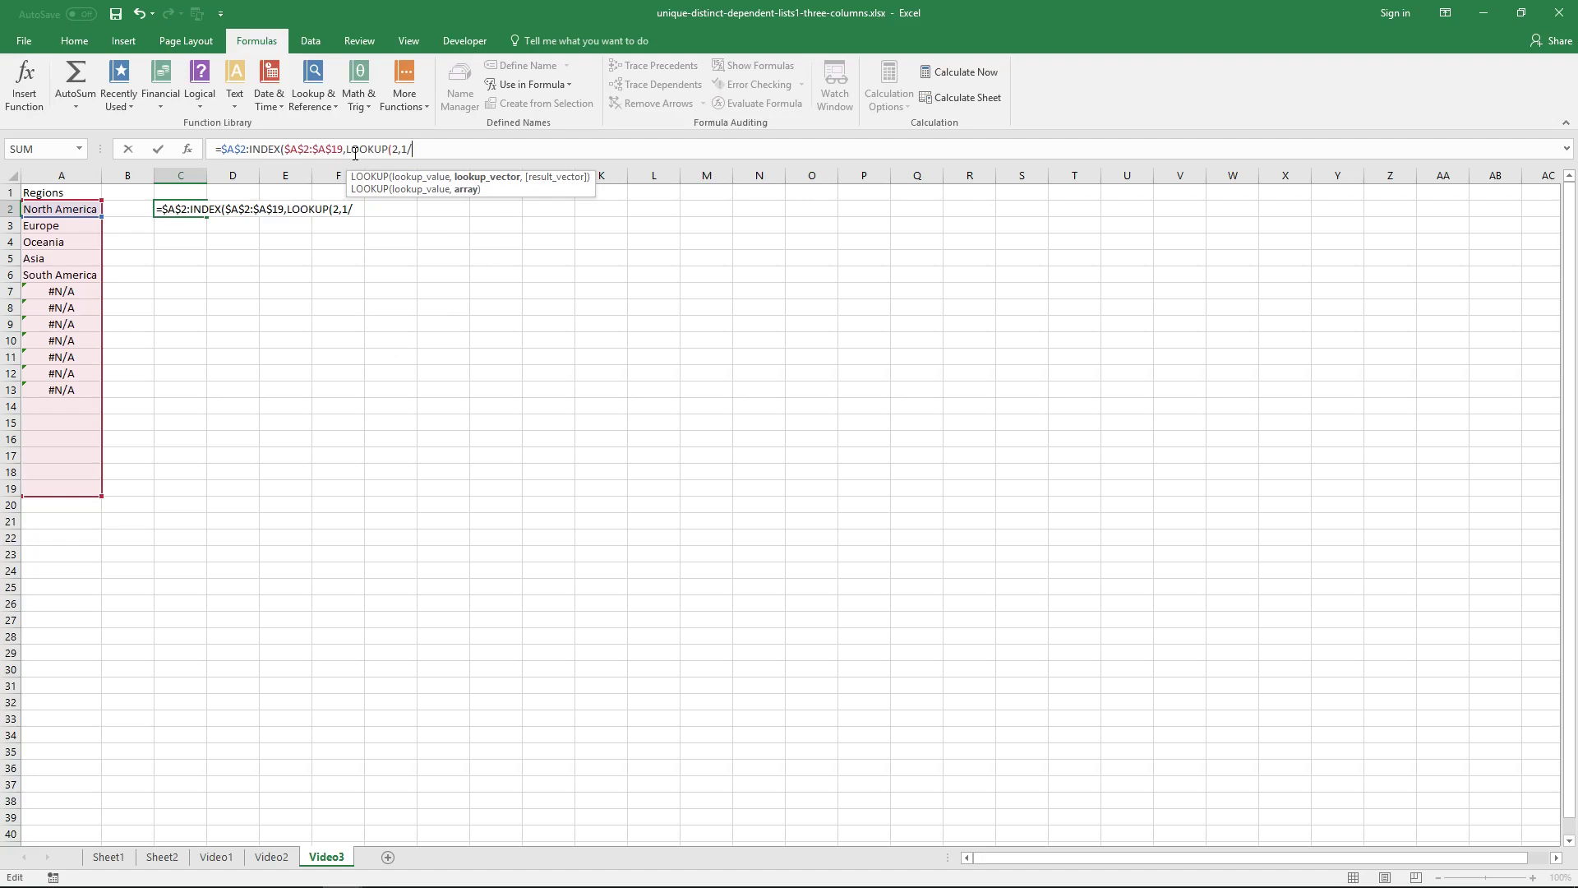
type("(")
left_click(279, 859)
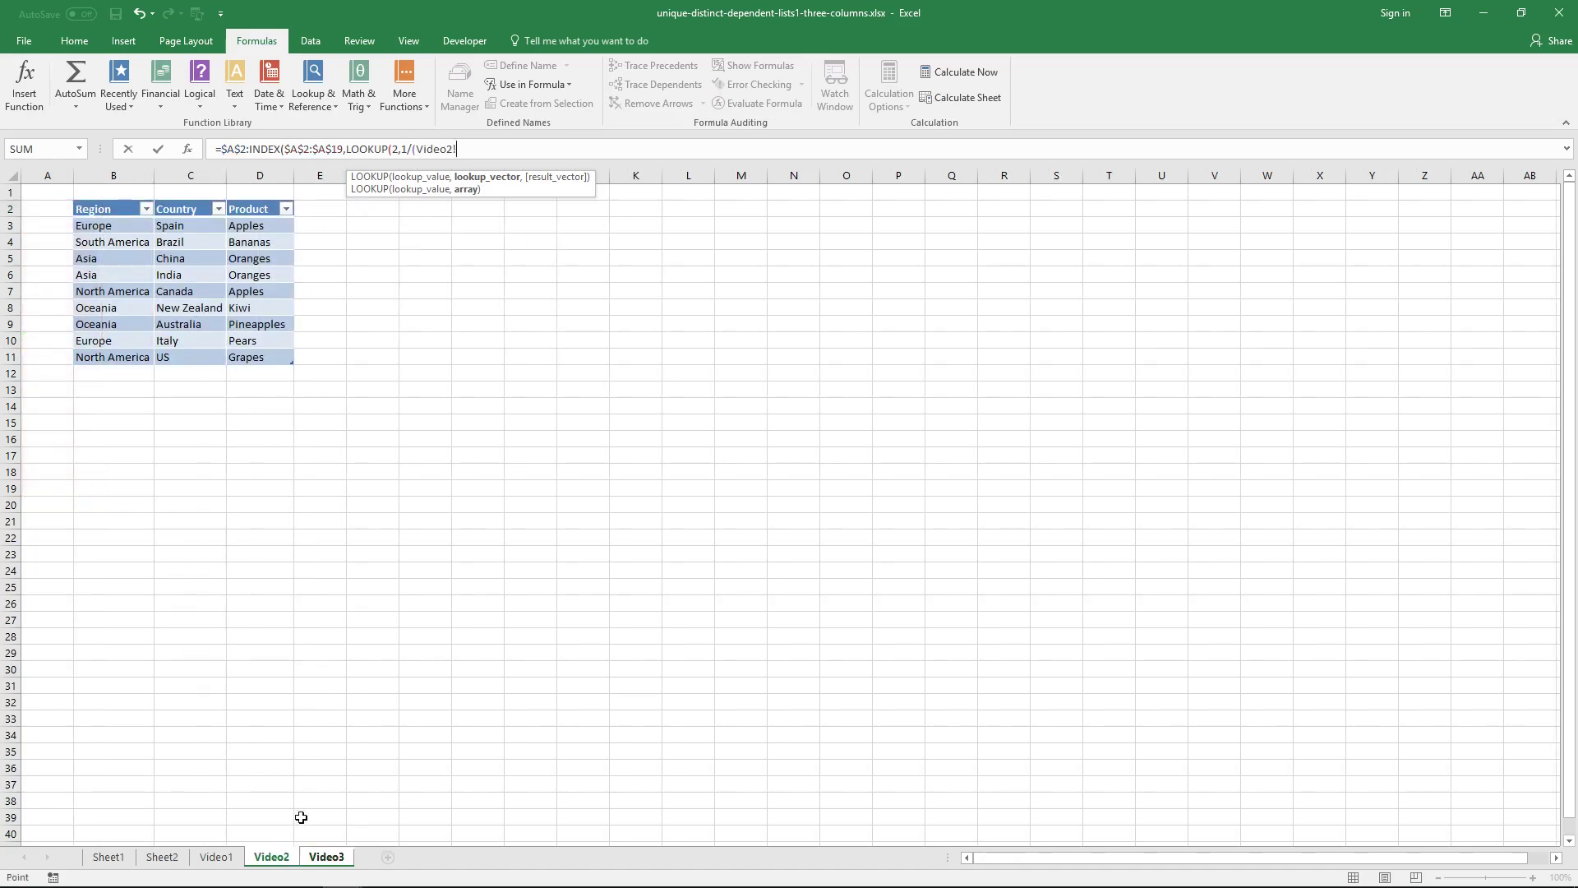
left_click(327, 857)
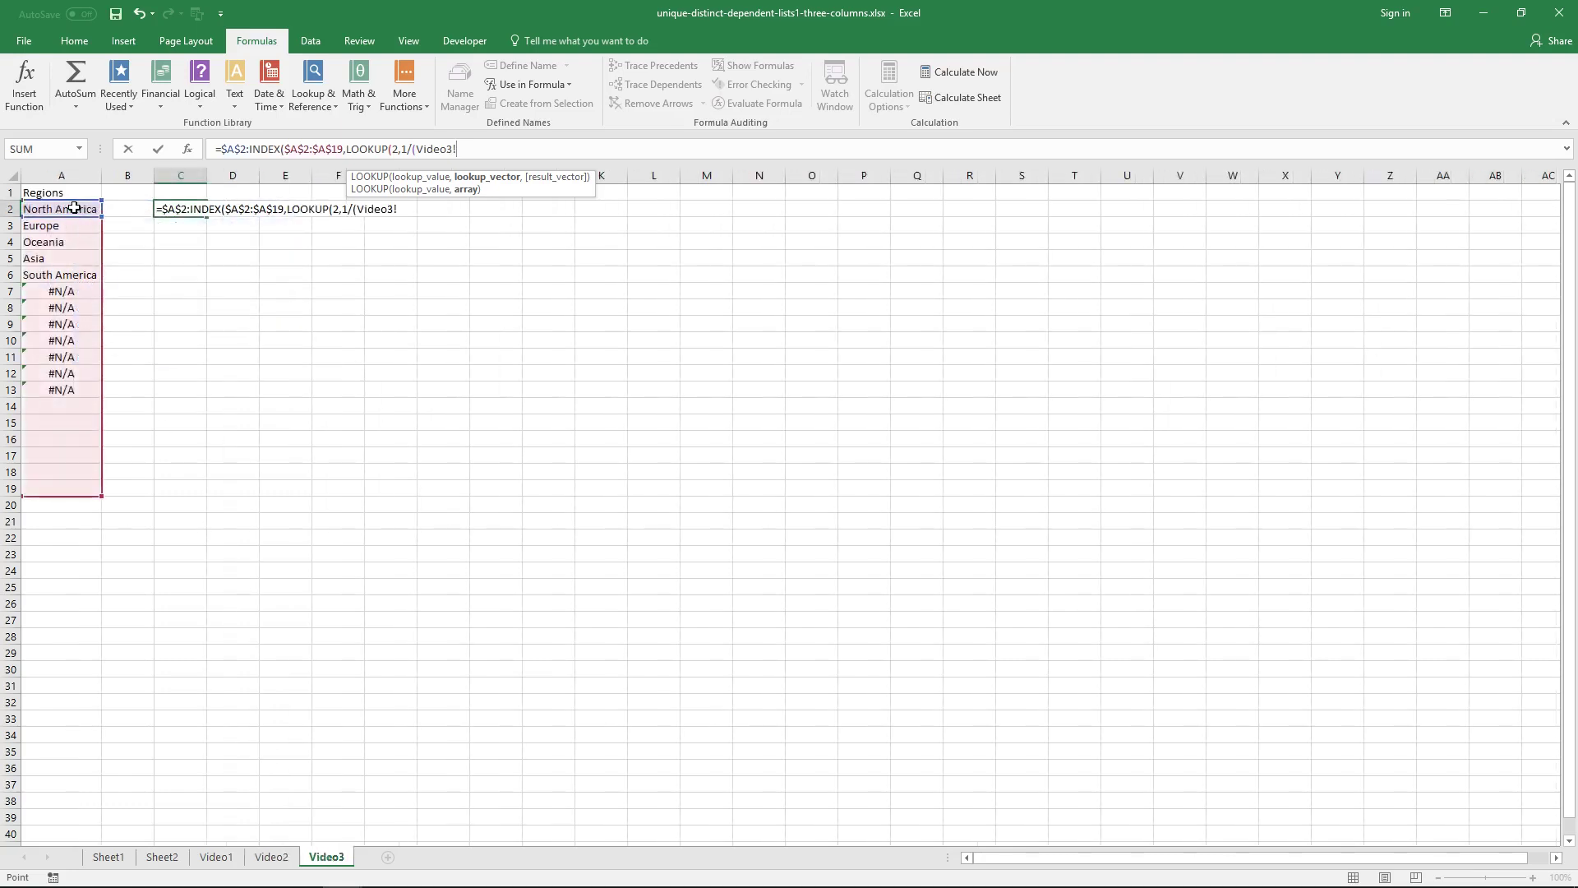
left_click_drag(71, 209, 63, 479)
key("F4")
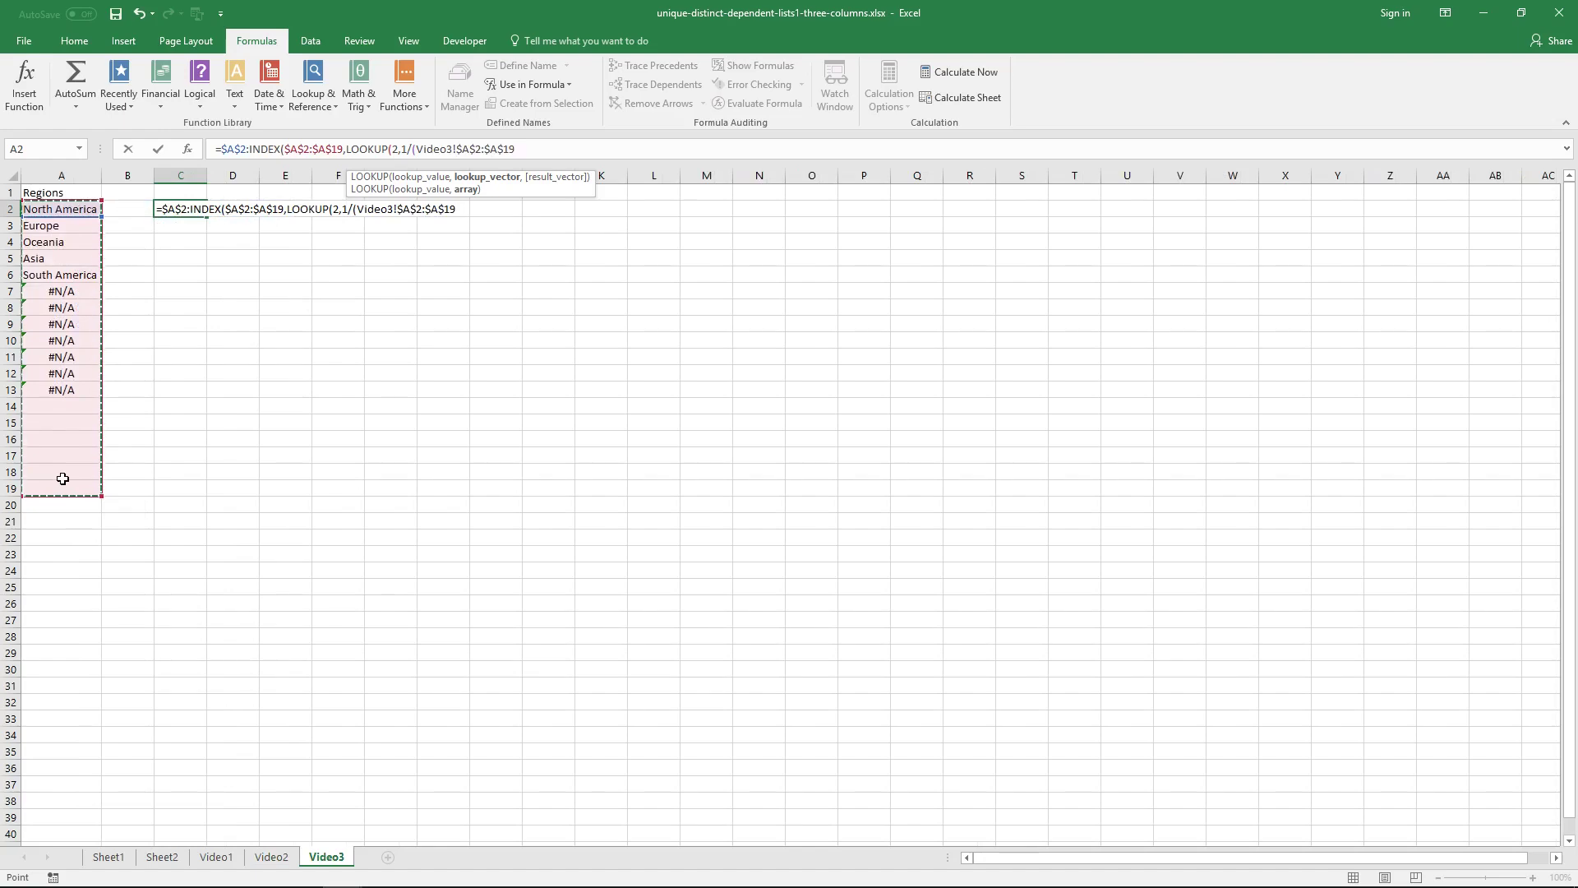
type("<>")
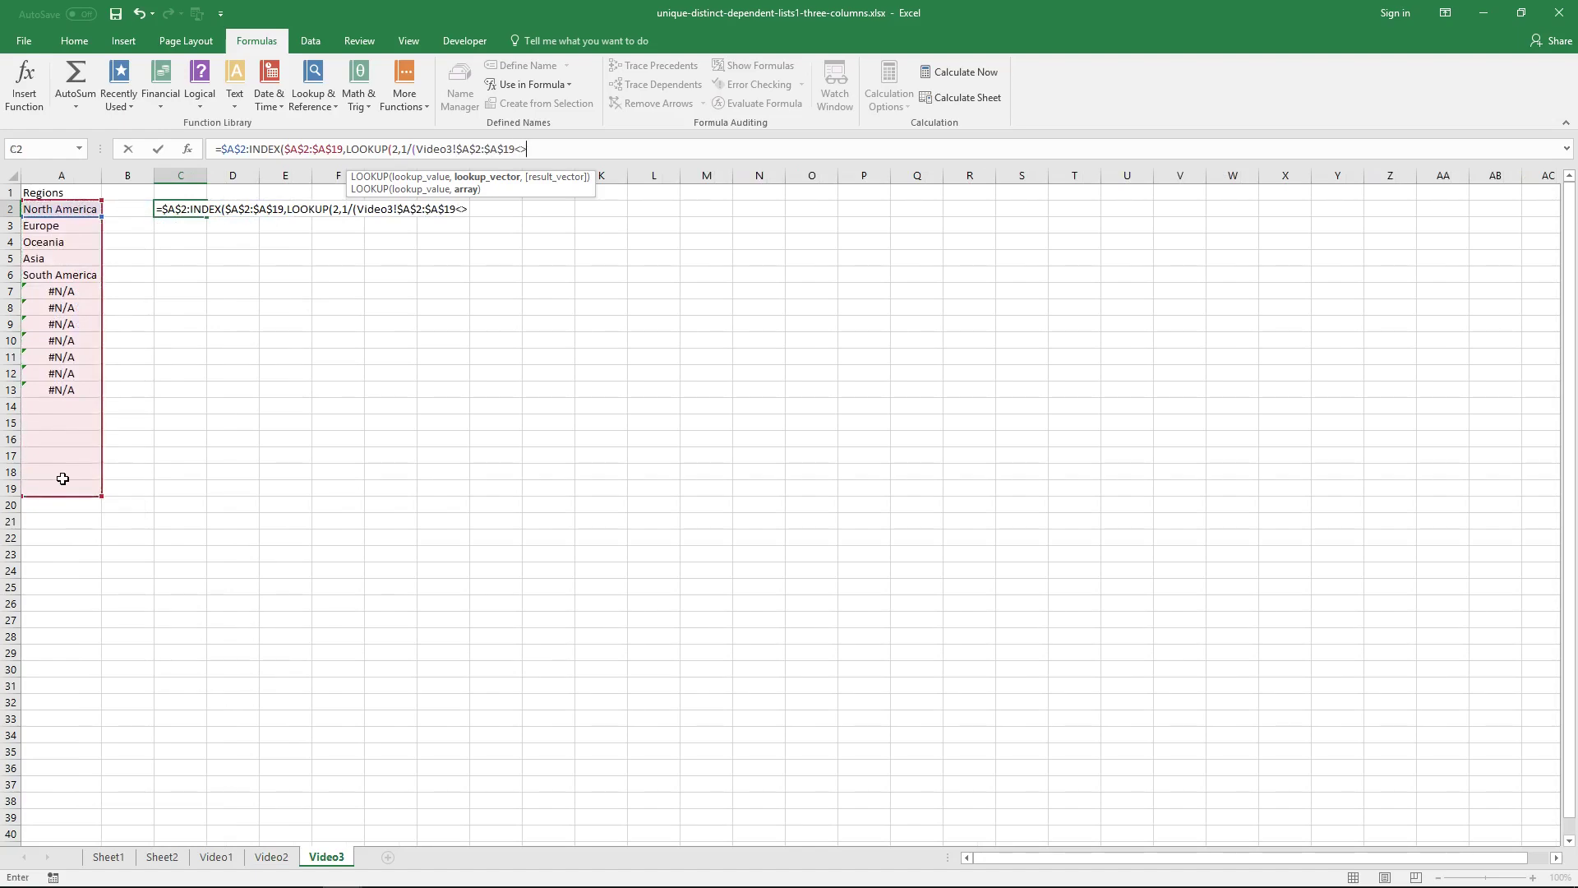
type("\"\"")
Step: Complete the C2 formula with ),ROW(Video3!$A$2:$A$19))) and enter it as an array formula
type("),ROW(")
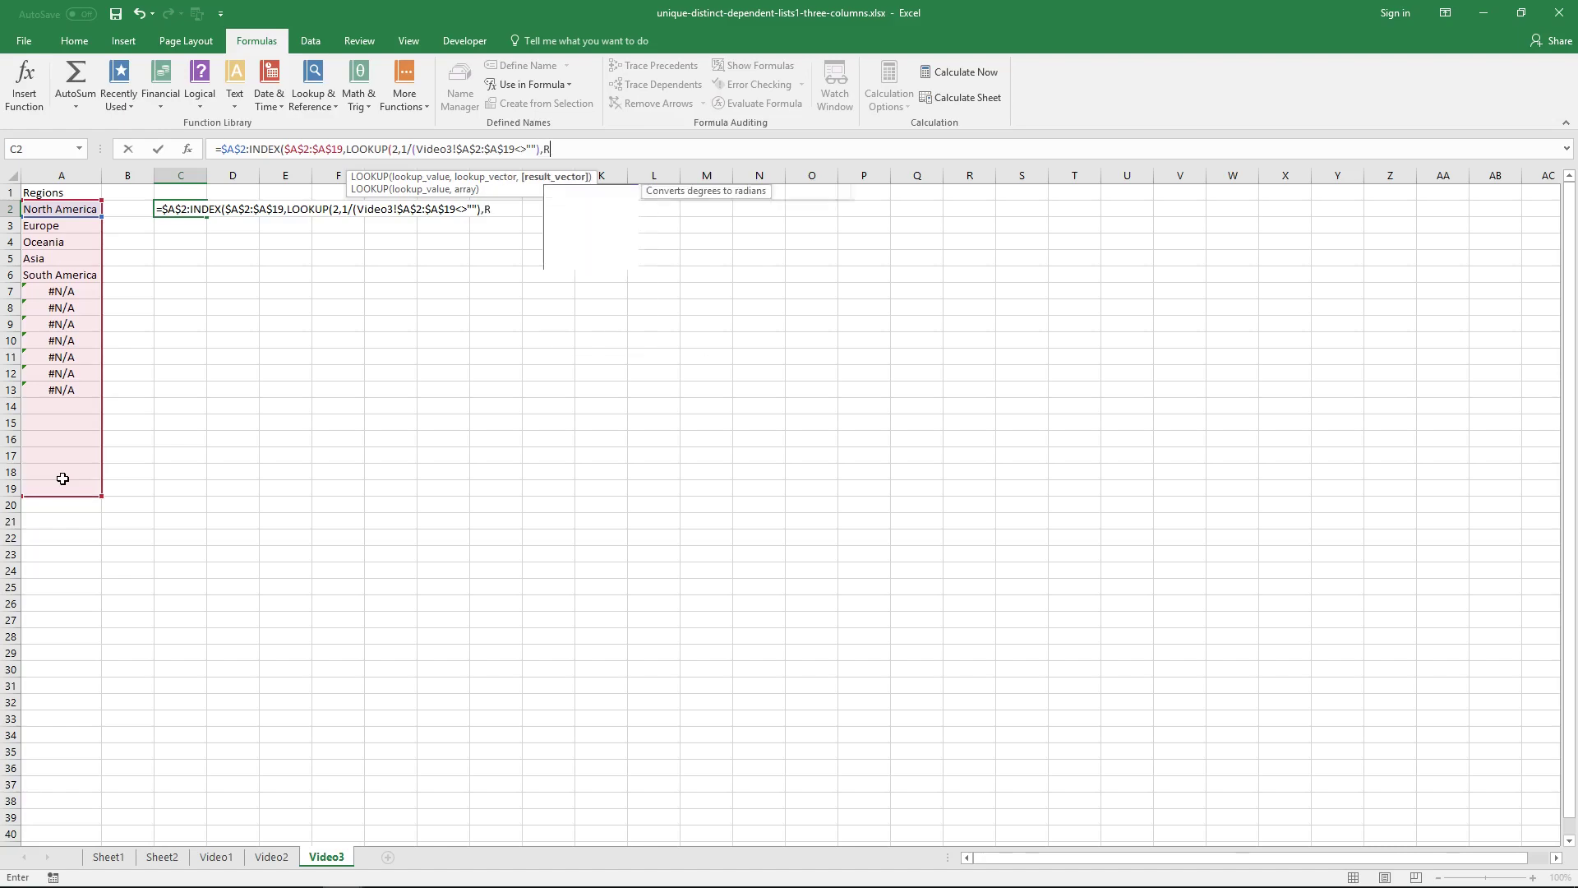
left_click(51, 211)
left_click_drag(51, 211, 72, 475)
key("F4")
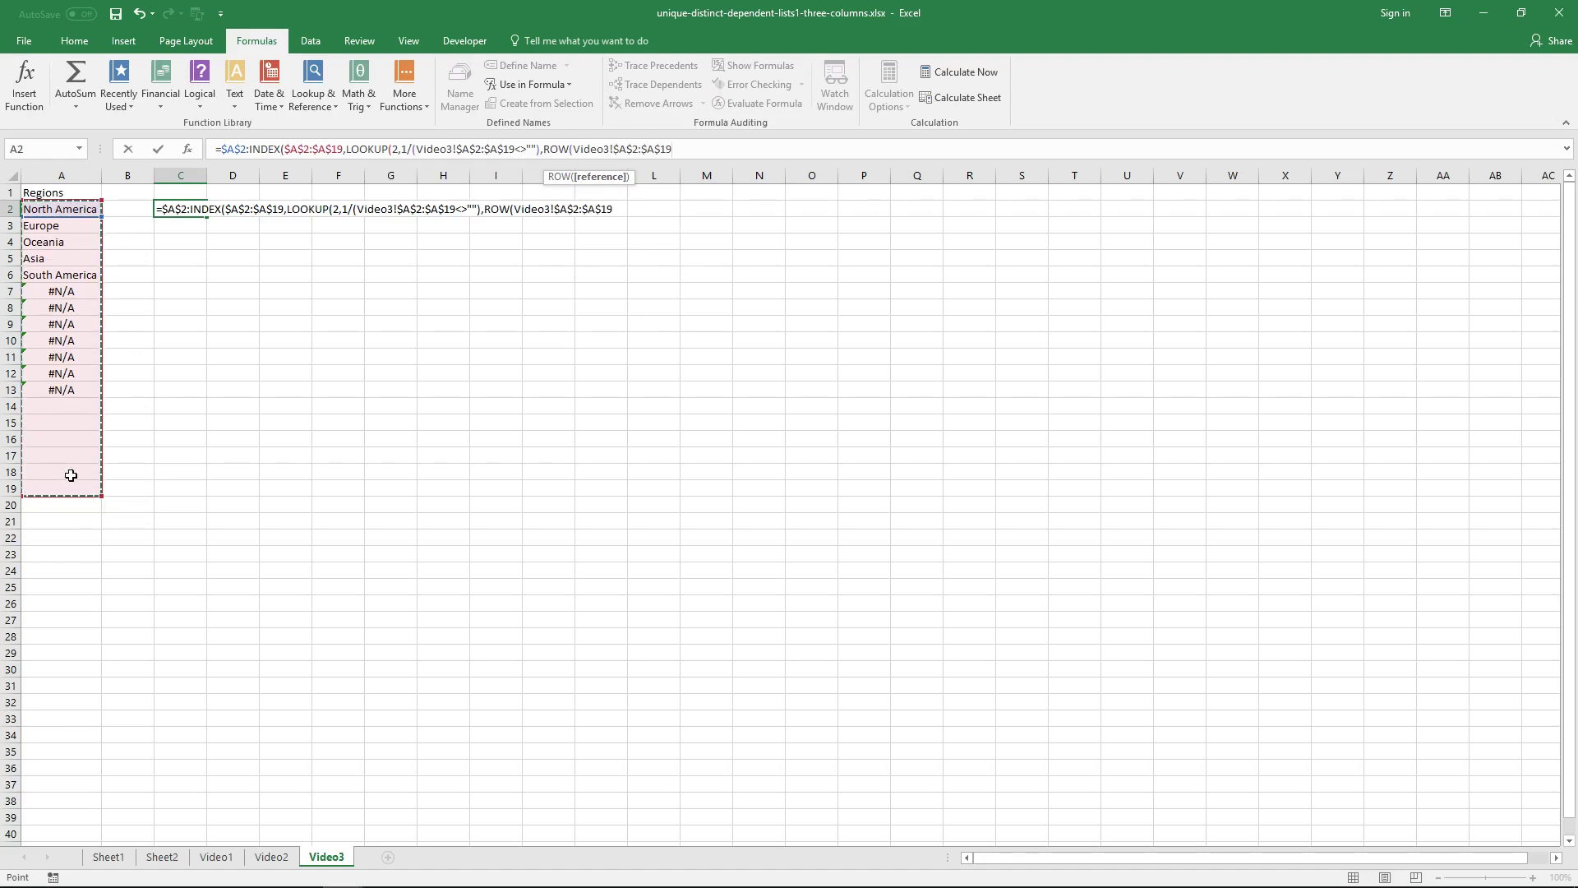
type("))")
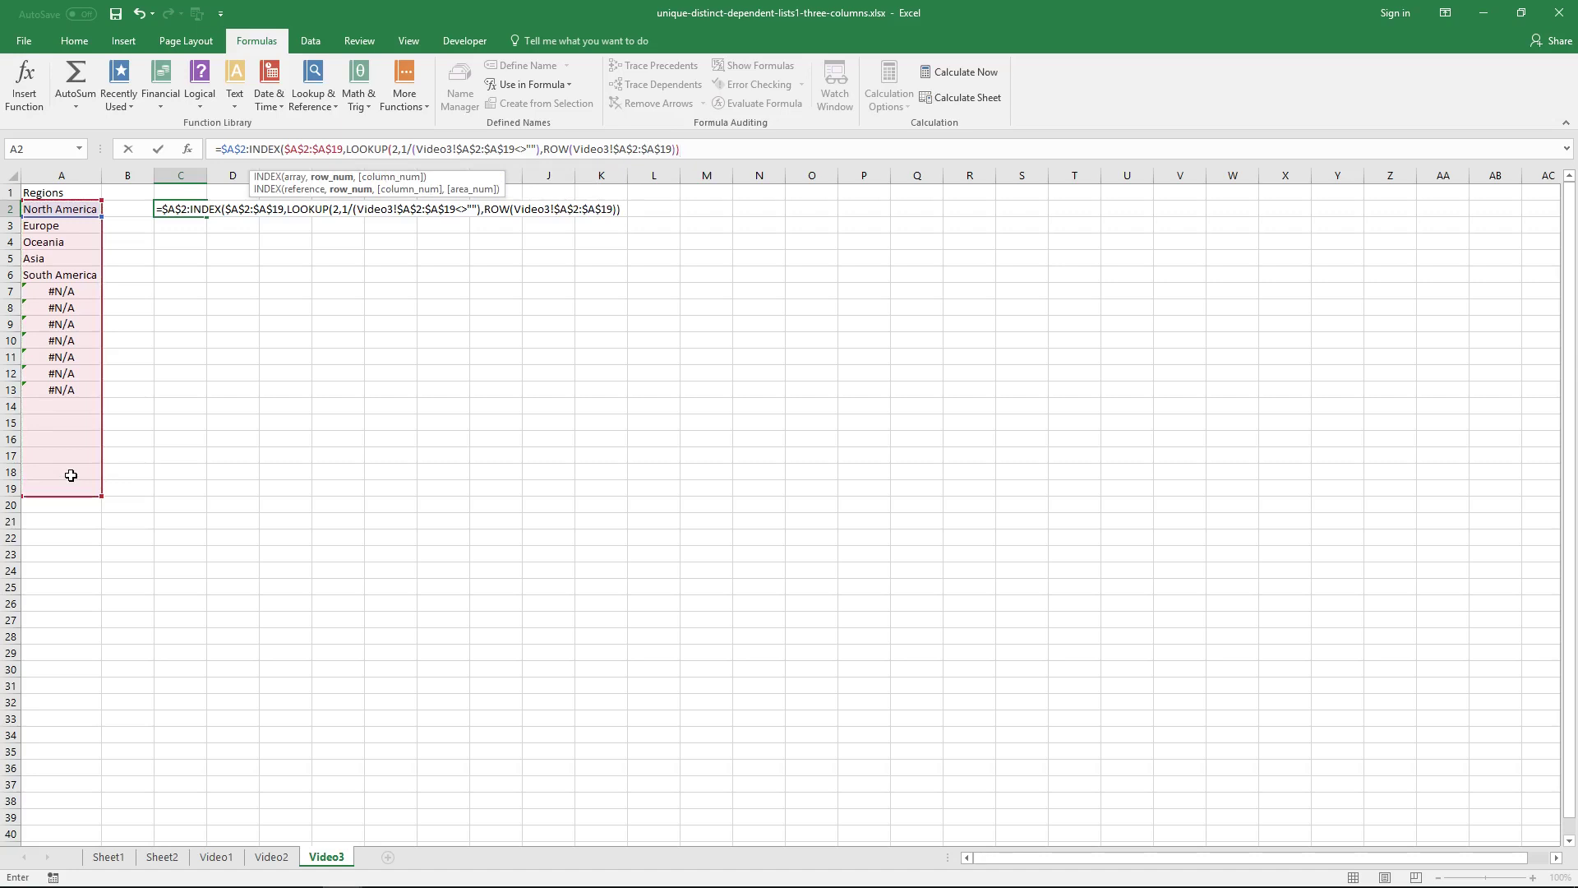
type(")")
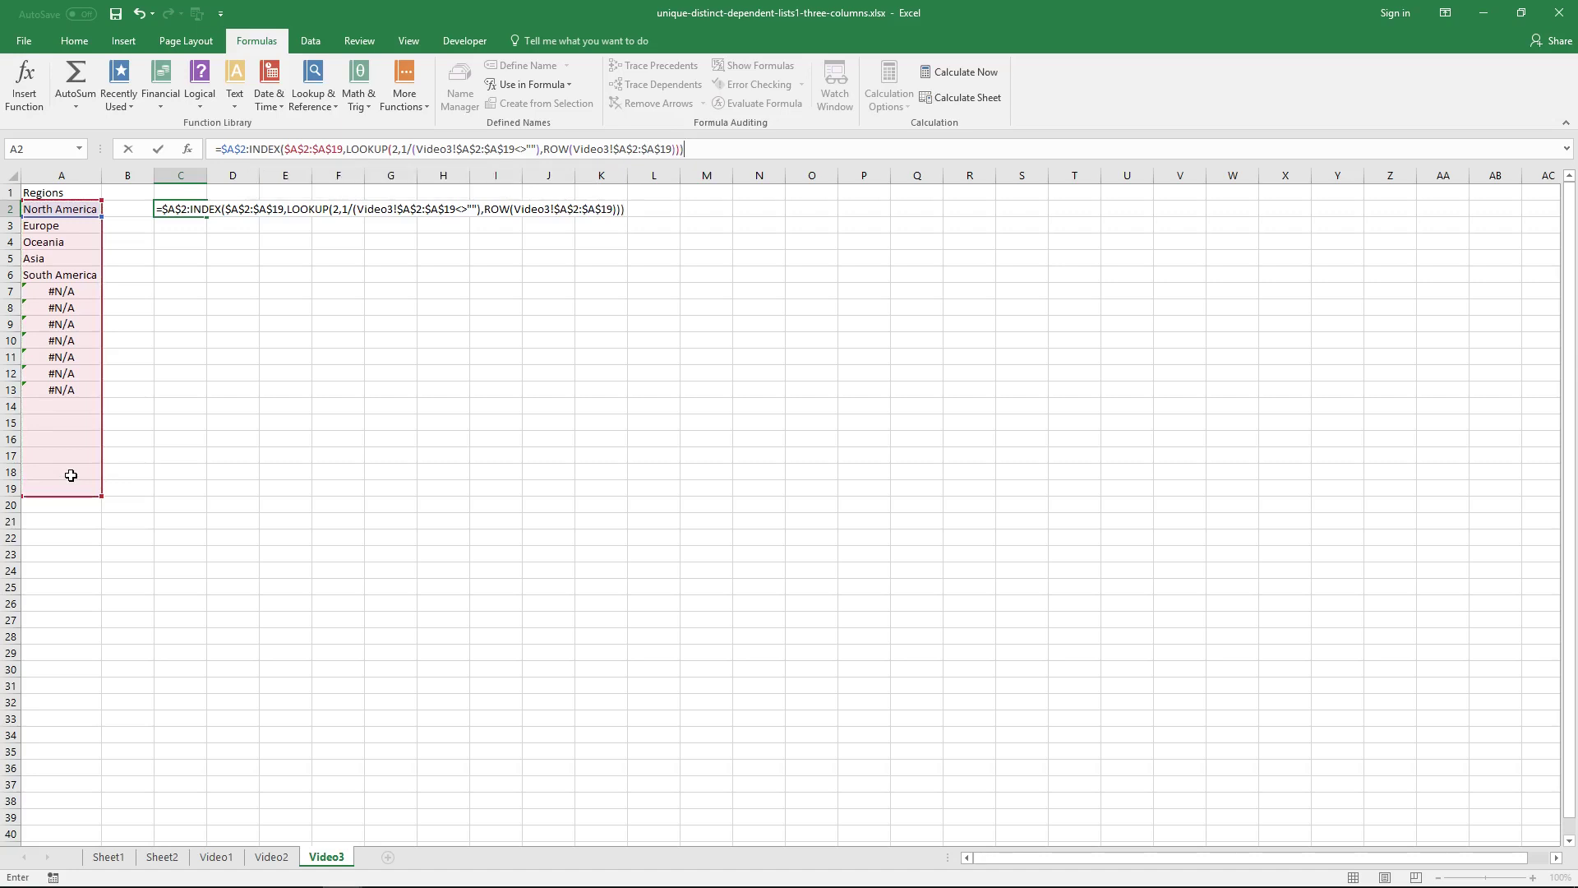
key("ctrl+shift+Return")
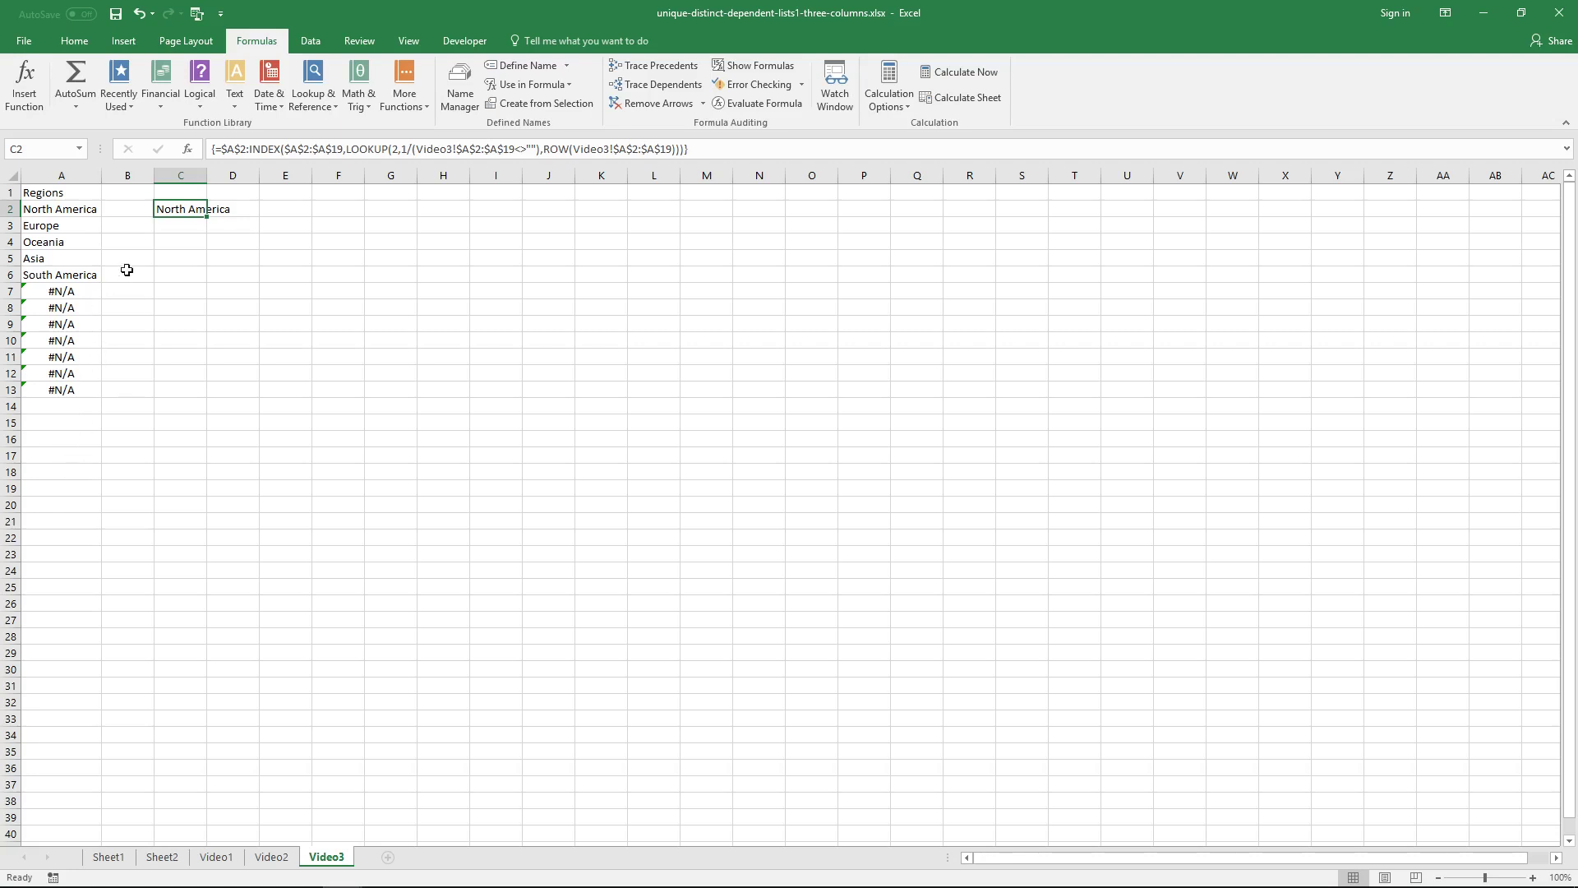
Step: Enter the C2 formula as one multi-cell array formula across C2:C13
left_click_drag(179, 207, 180, 390)
key("F2")
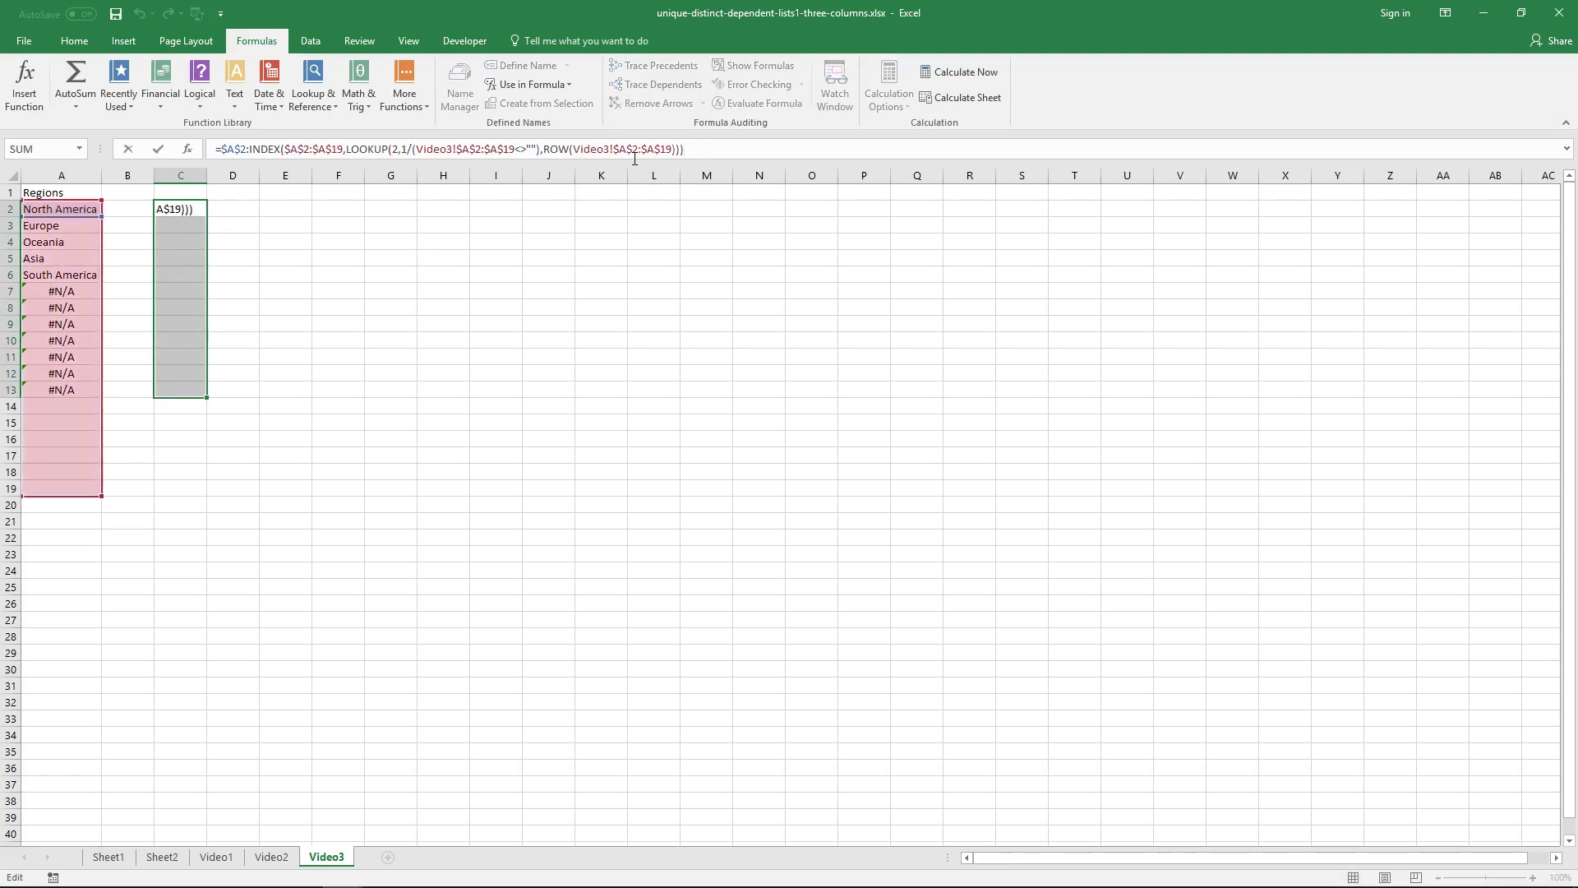
key("ctrl+shift+Return")
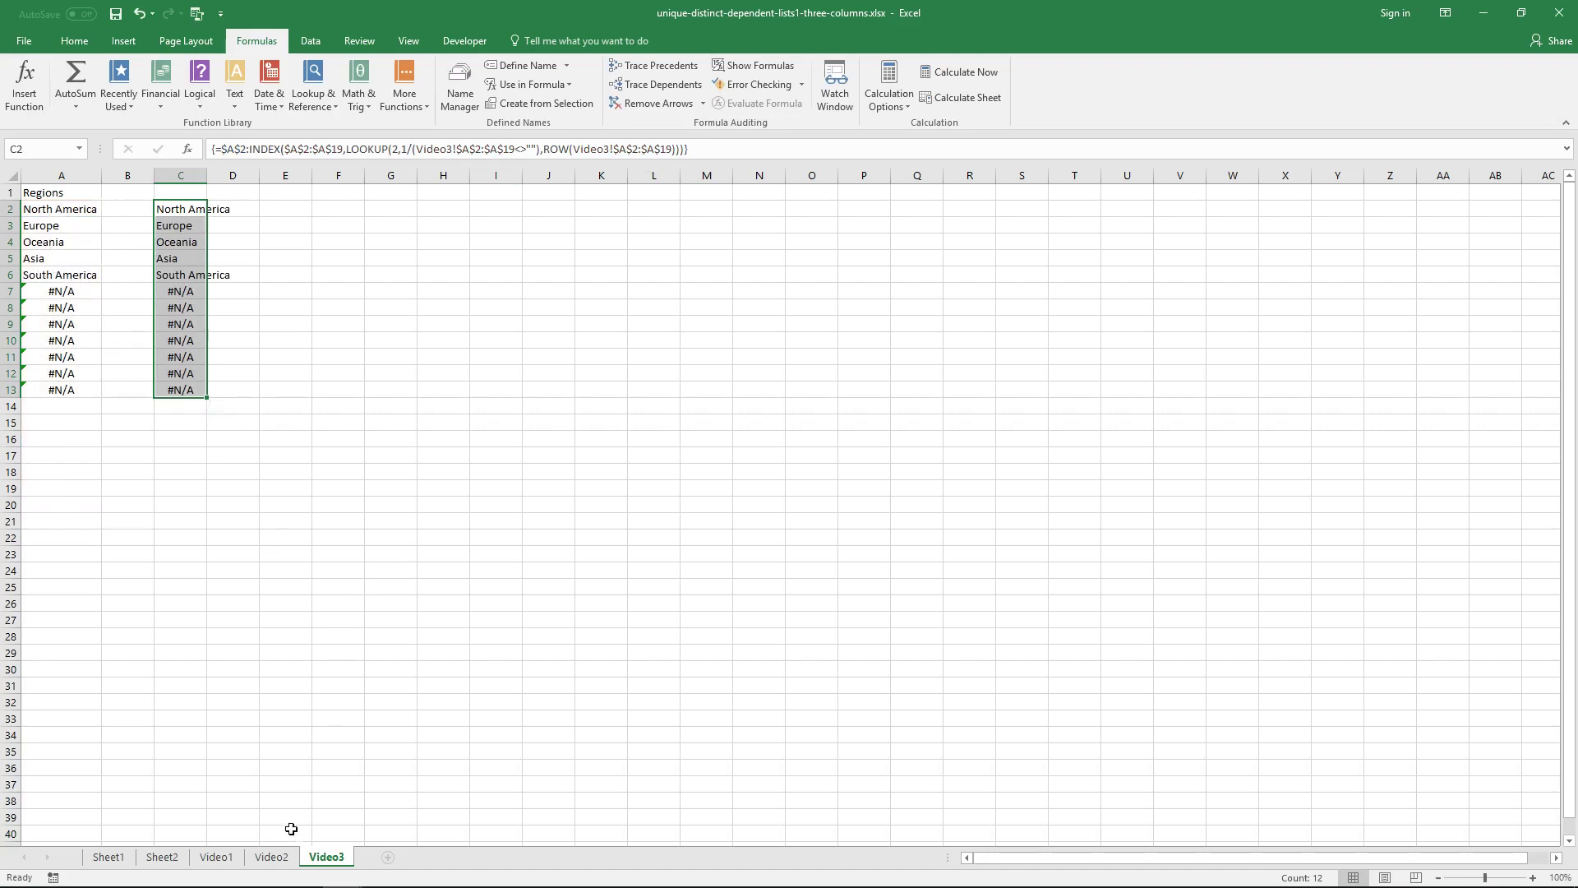
Step: Add a new row with the region bla to the end of the Video2 table and return to the Video3 sheet
left_click(276, 857)
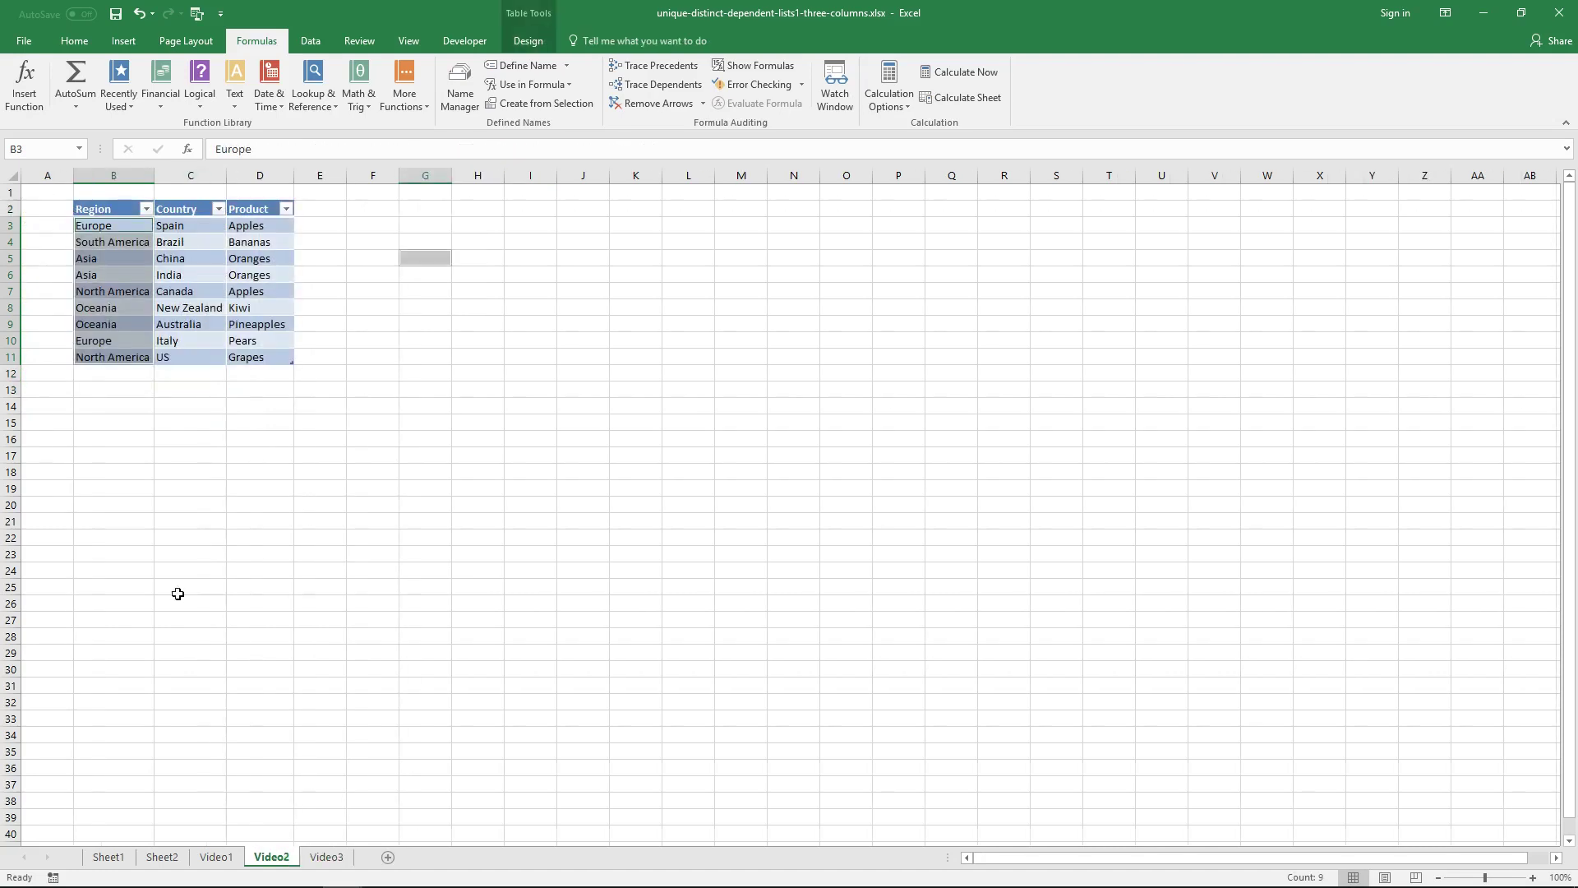
left_click(245, 356)
key("Tab")
type("b")
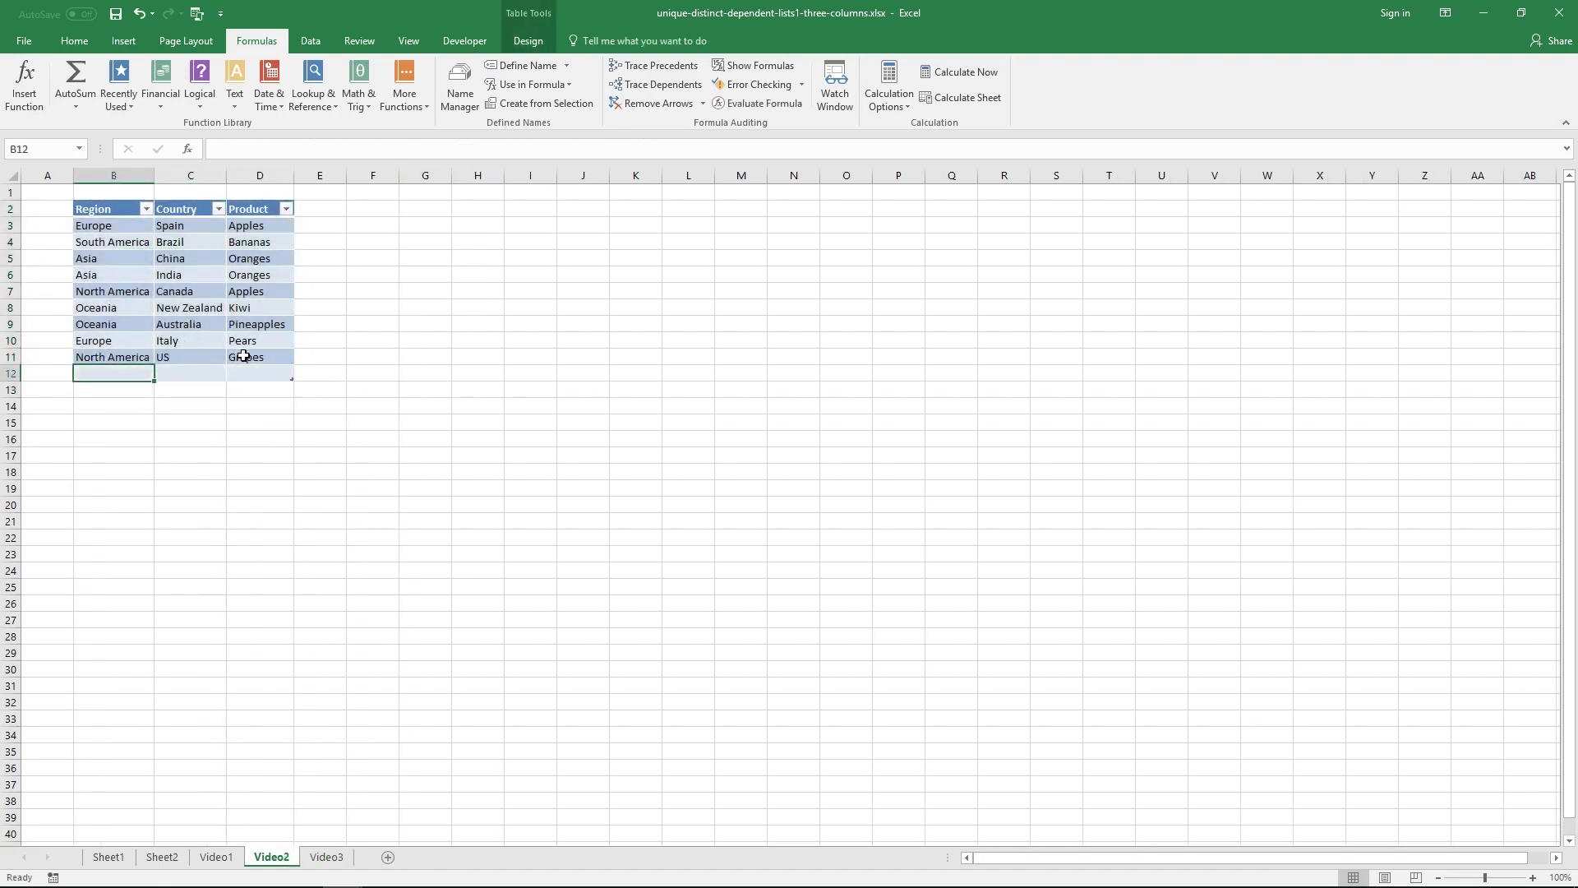
type("la")
left_click(321, 371)
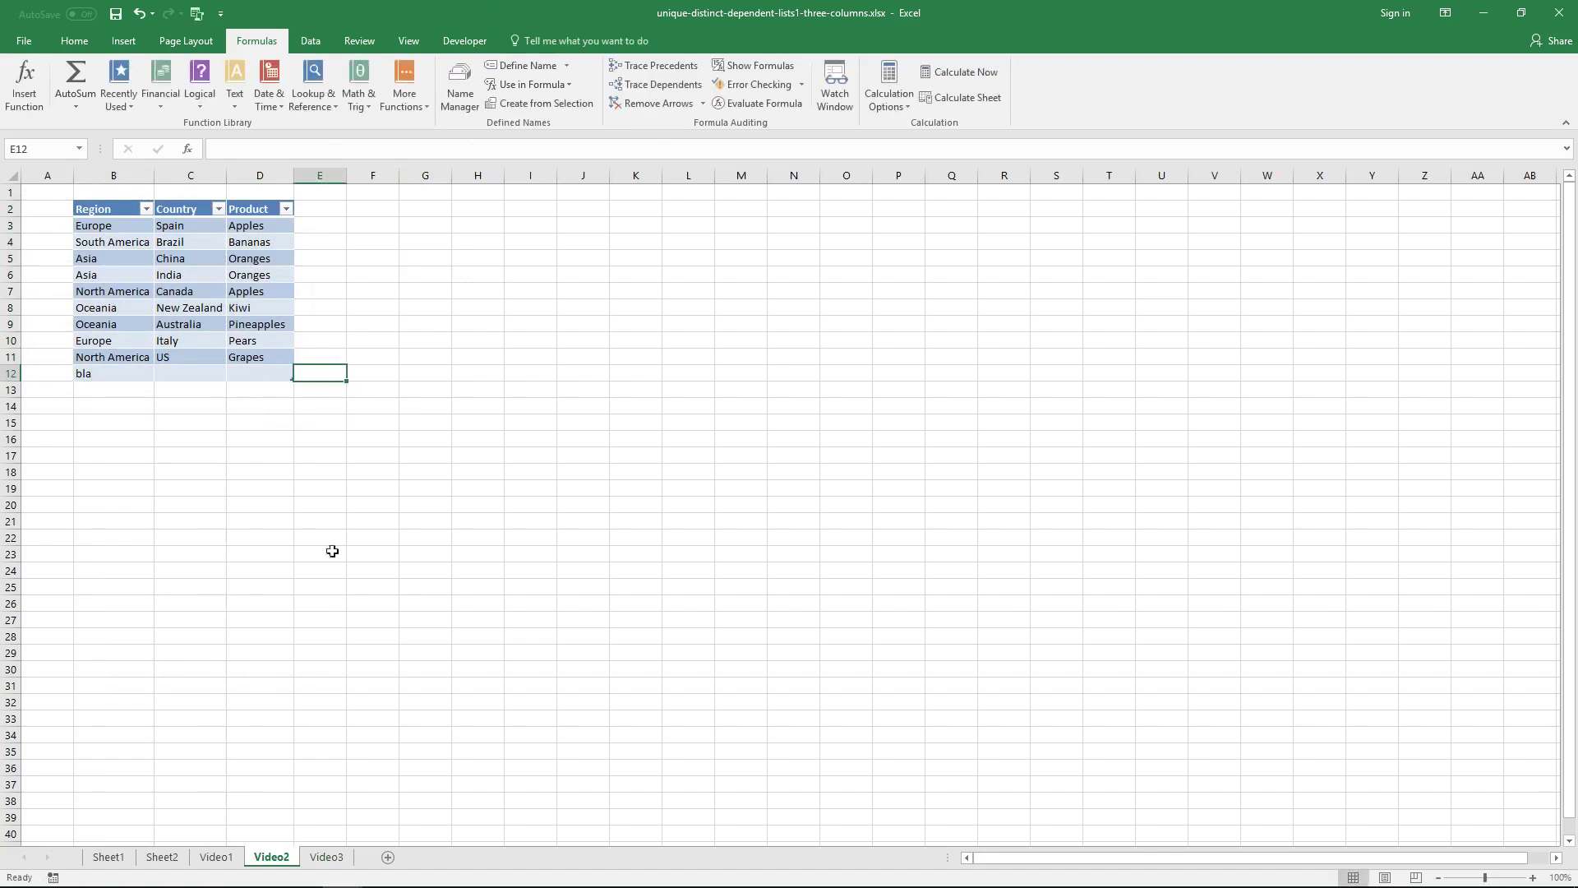
left_click(325, 856)
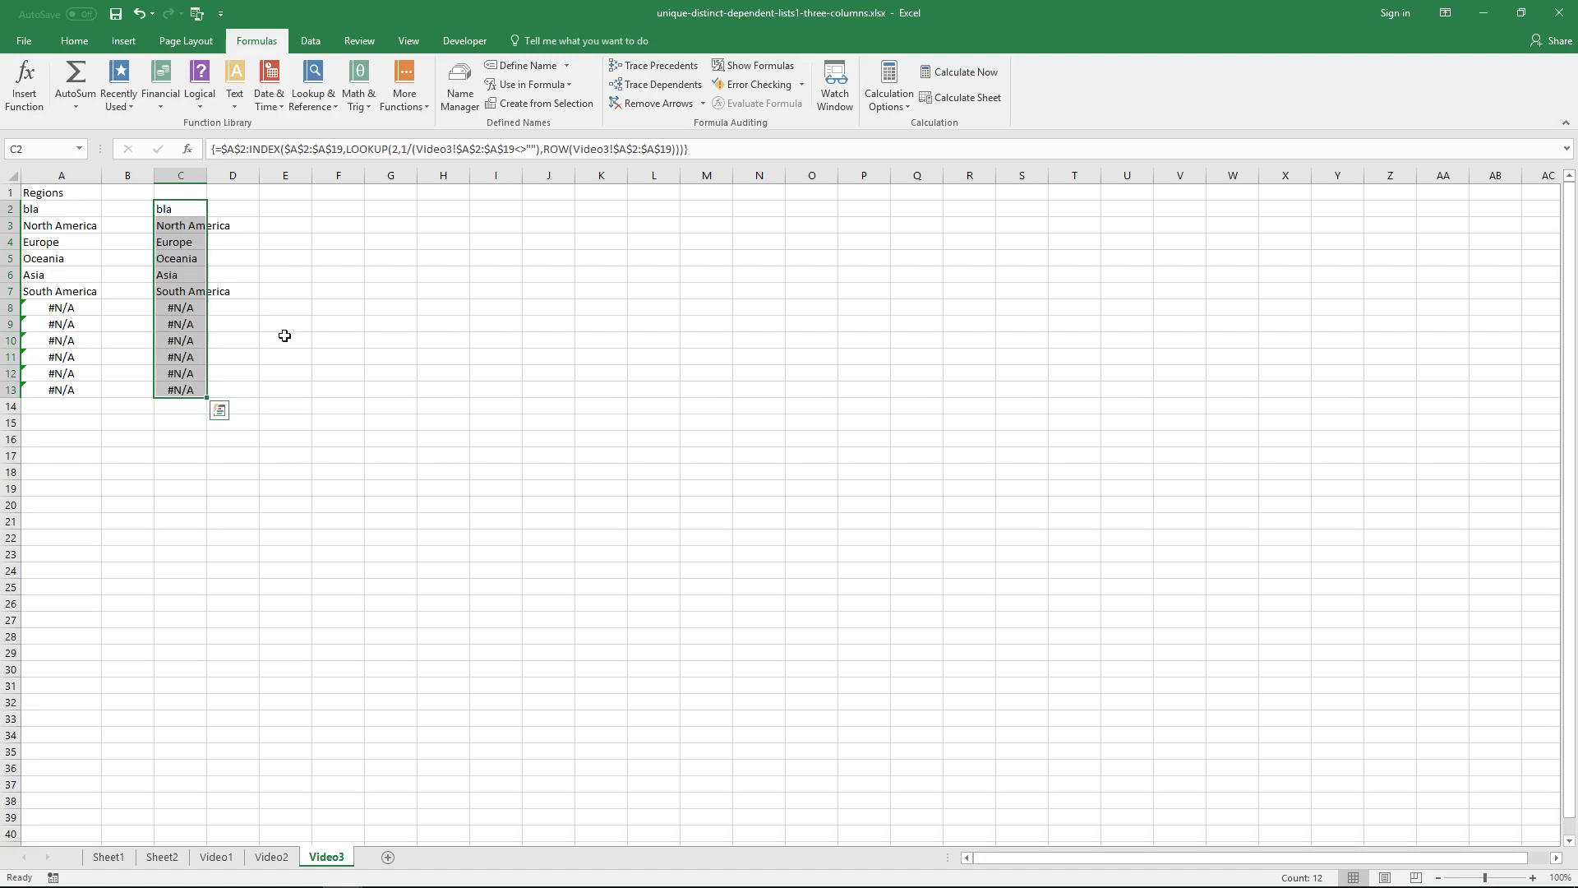
Step: Copy the complete formula text from C2 and keep the cell's array formula
left_click(448, 112)
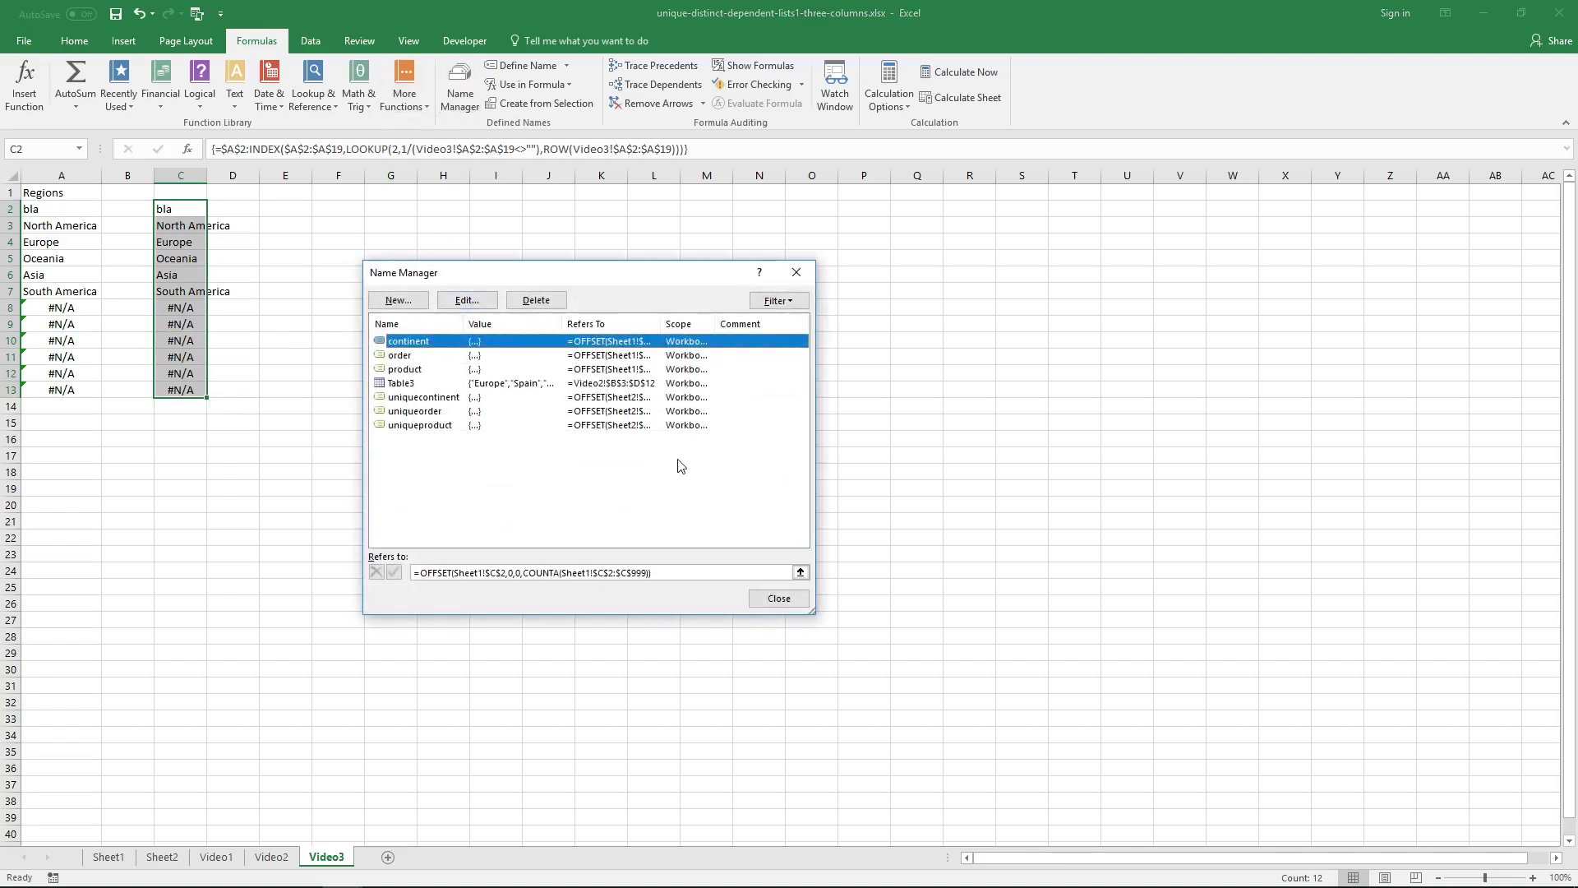
left_click(772, 600)
left_click(191, 210)
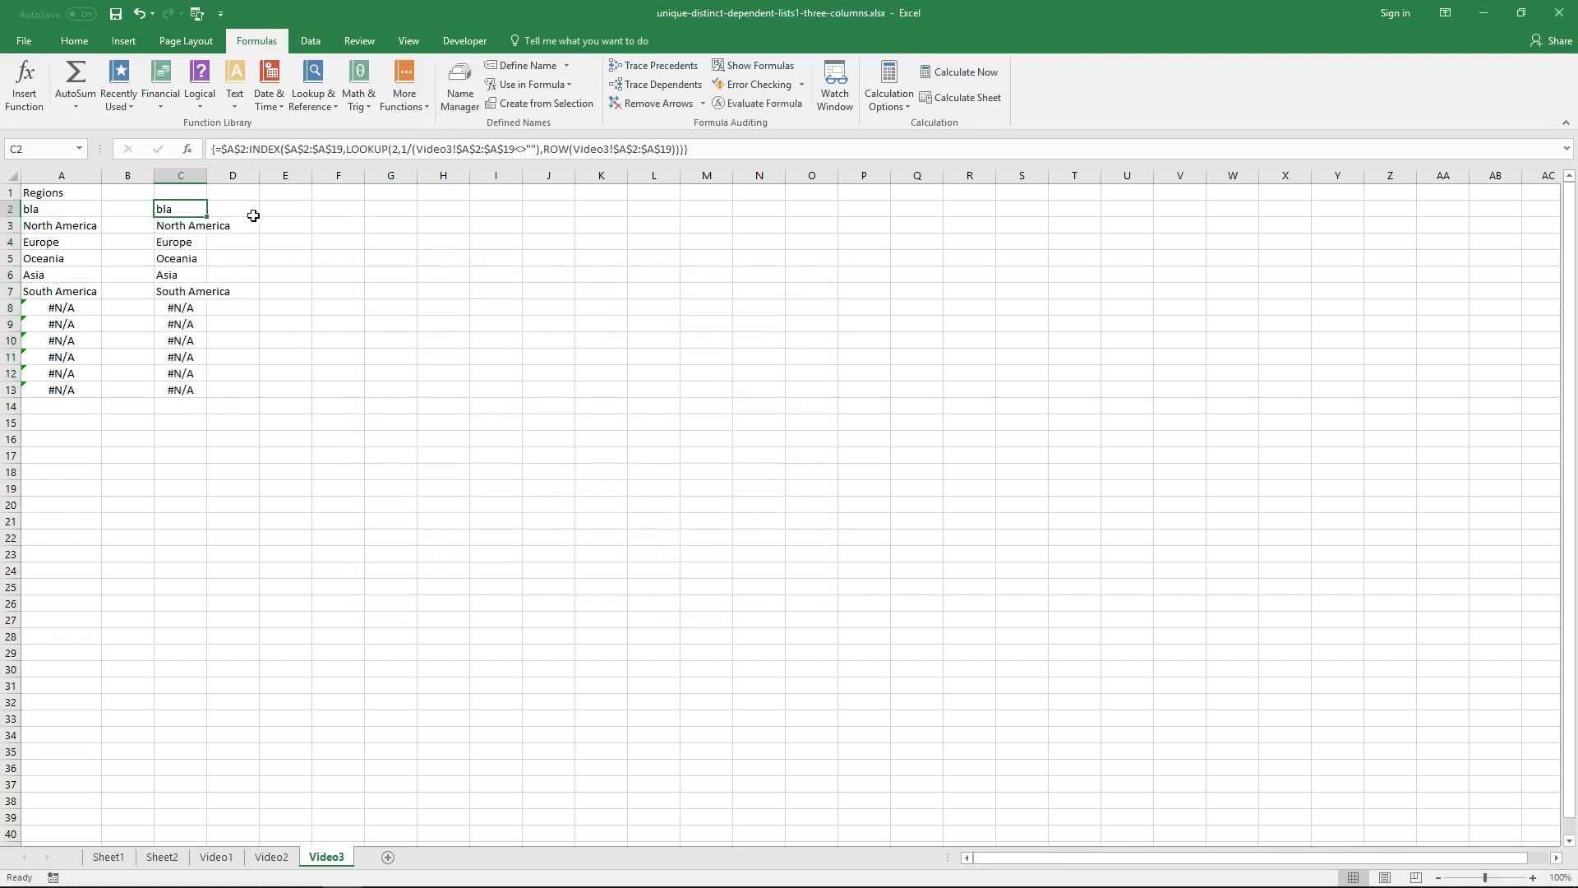
key("F2")
key("shift+Home")
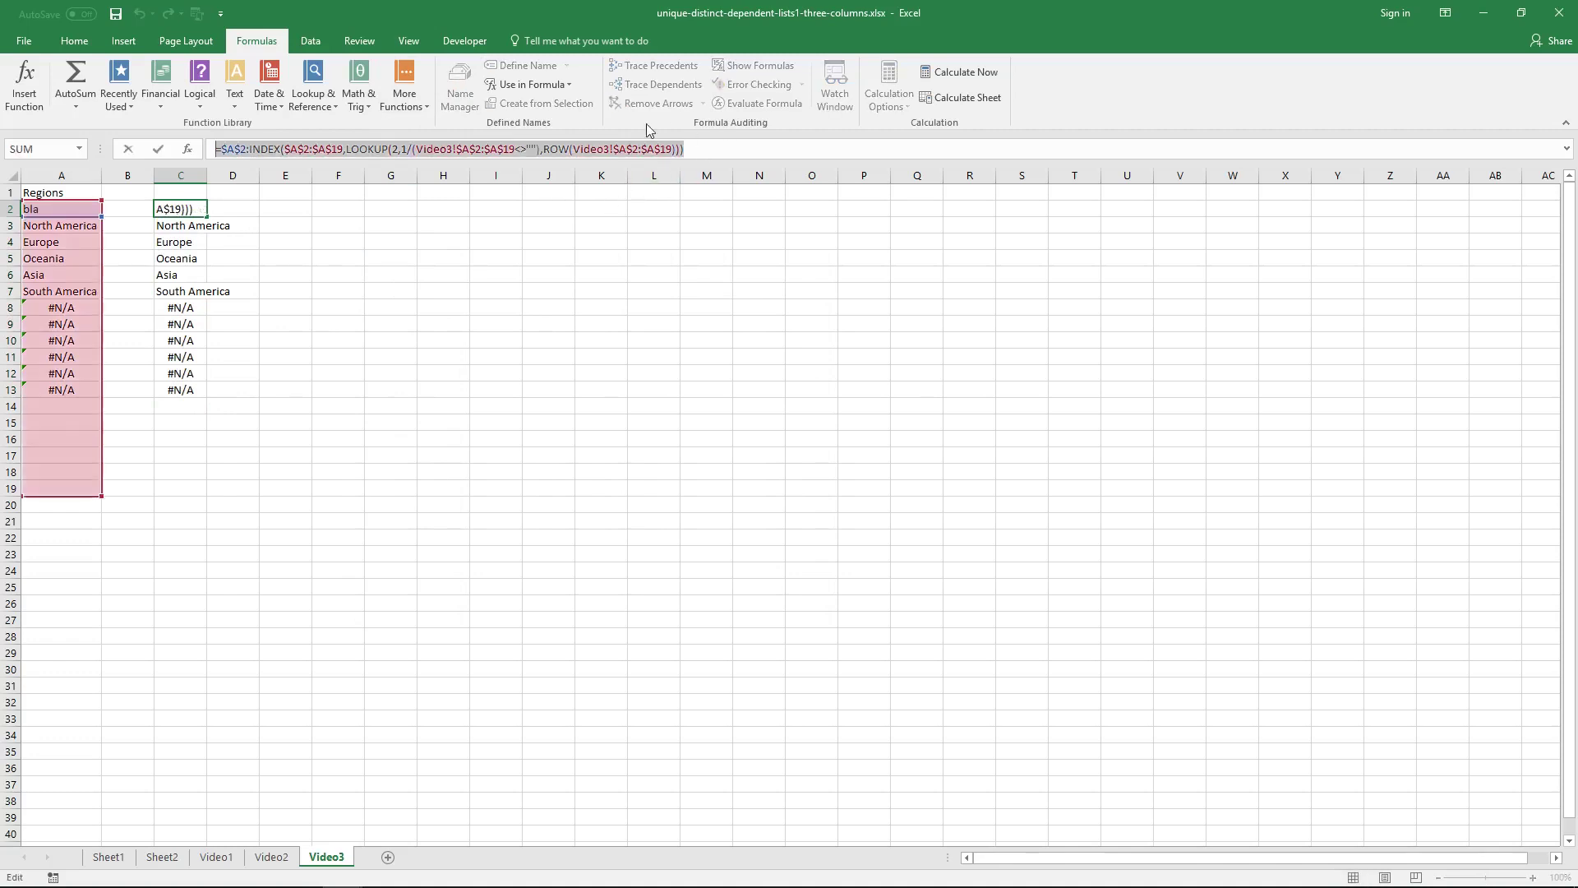
key("ctrl+shift+Return")
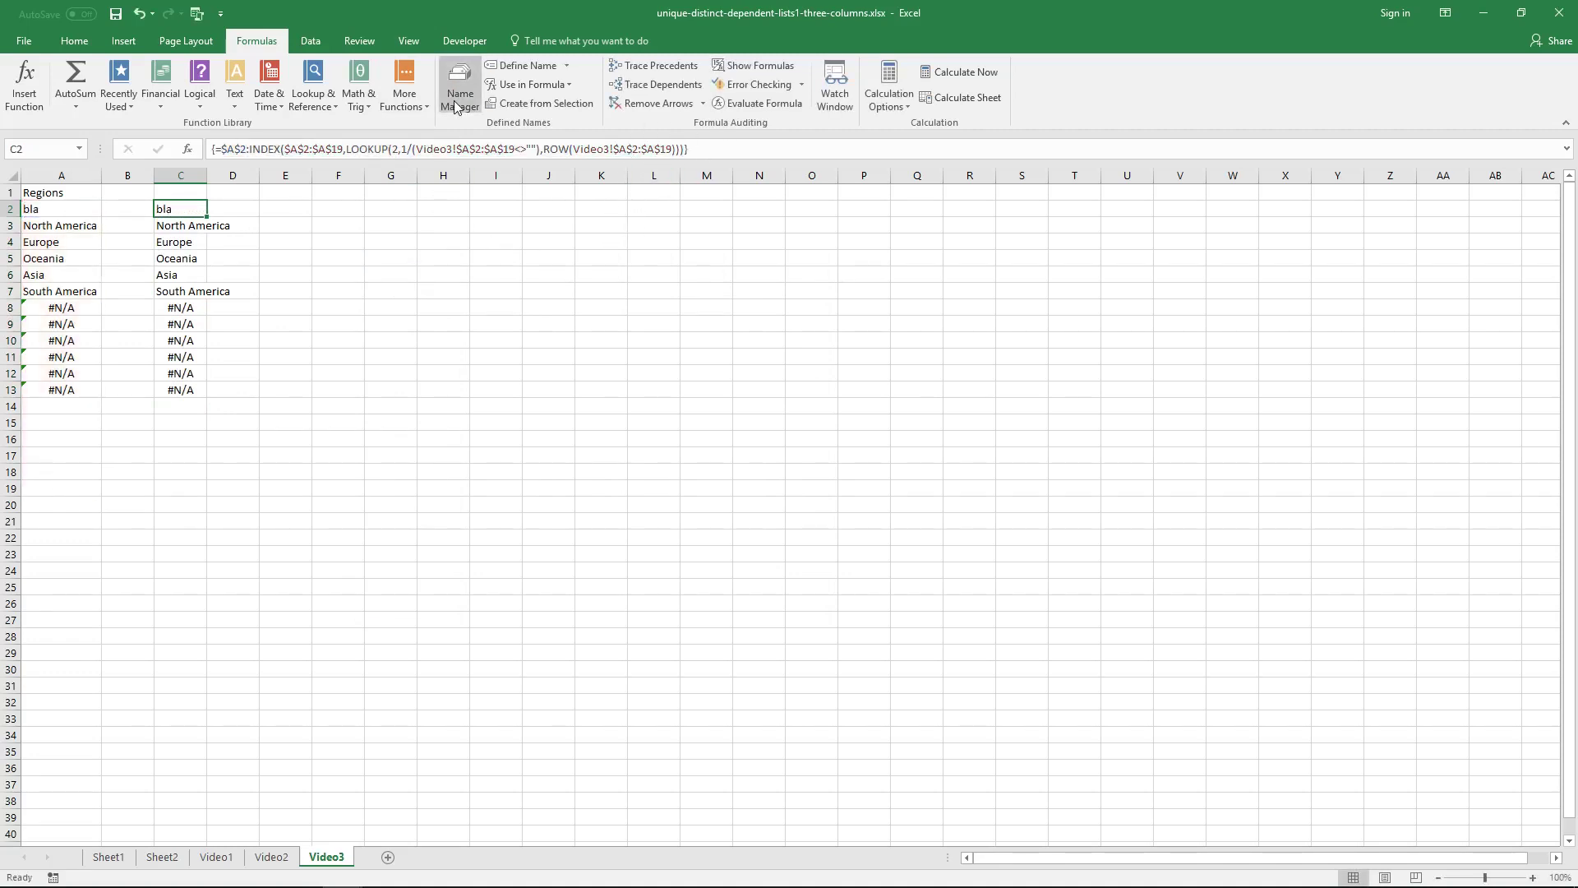
Step: Start a workbook-level defined name Regions and replace its reference with the copied INDEX/LOOKUP formula
left_click(458, 90)
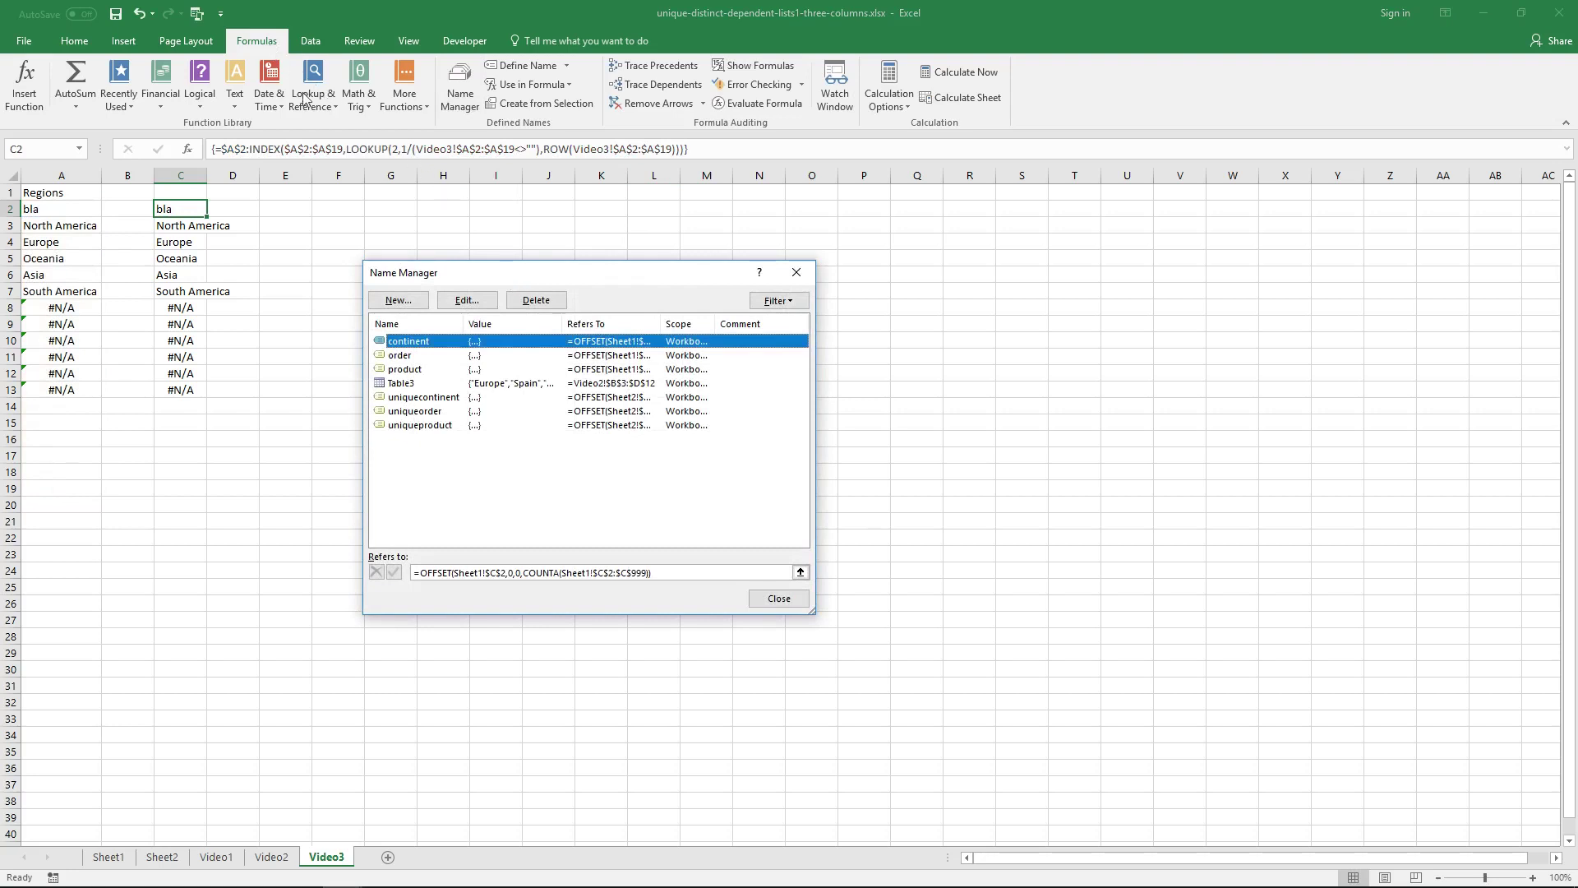
left_click(399, 301)
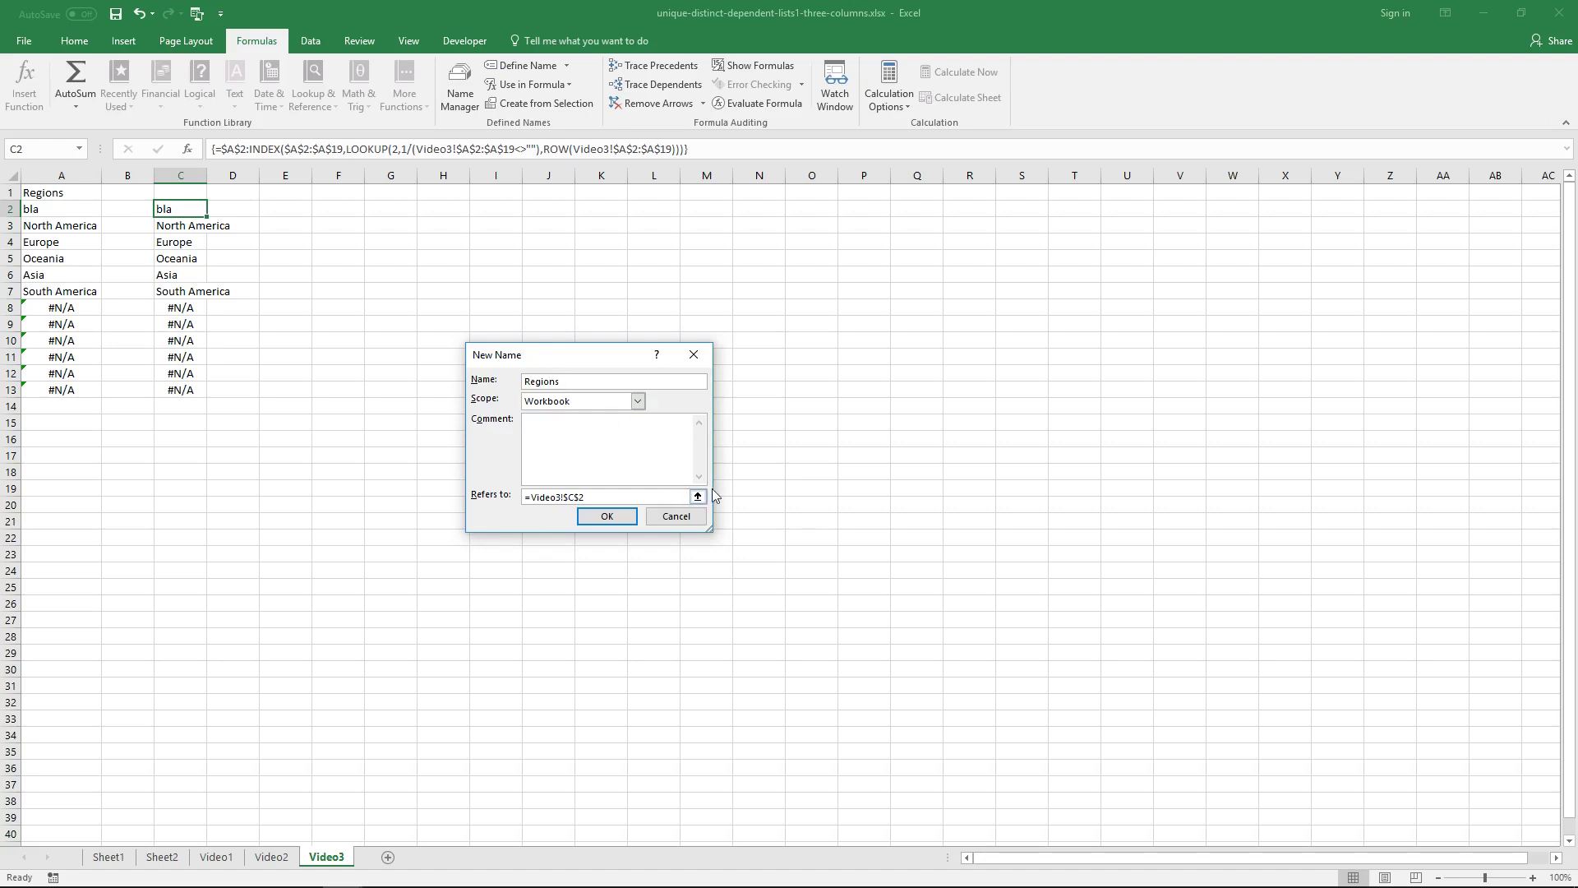
left_click_drag(709, 529, 1180, 517)
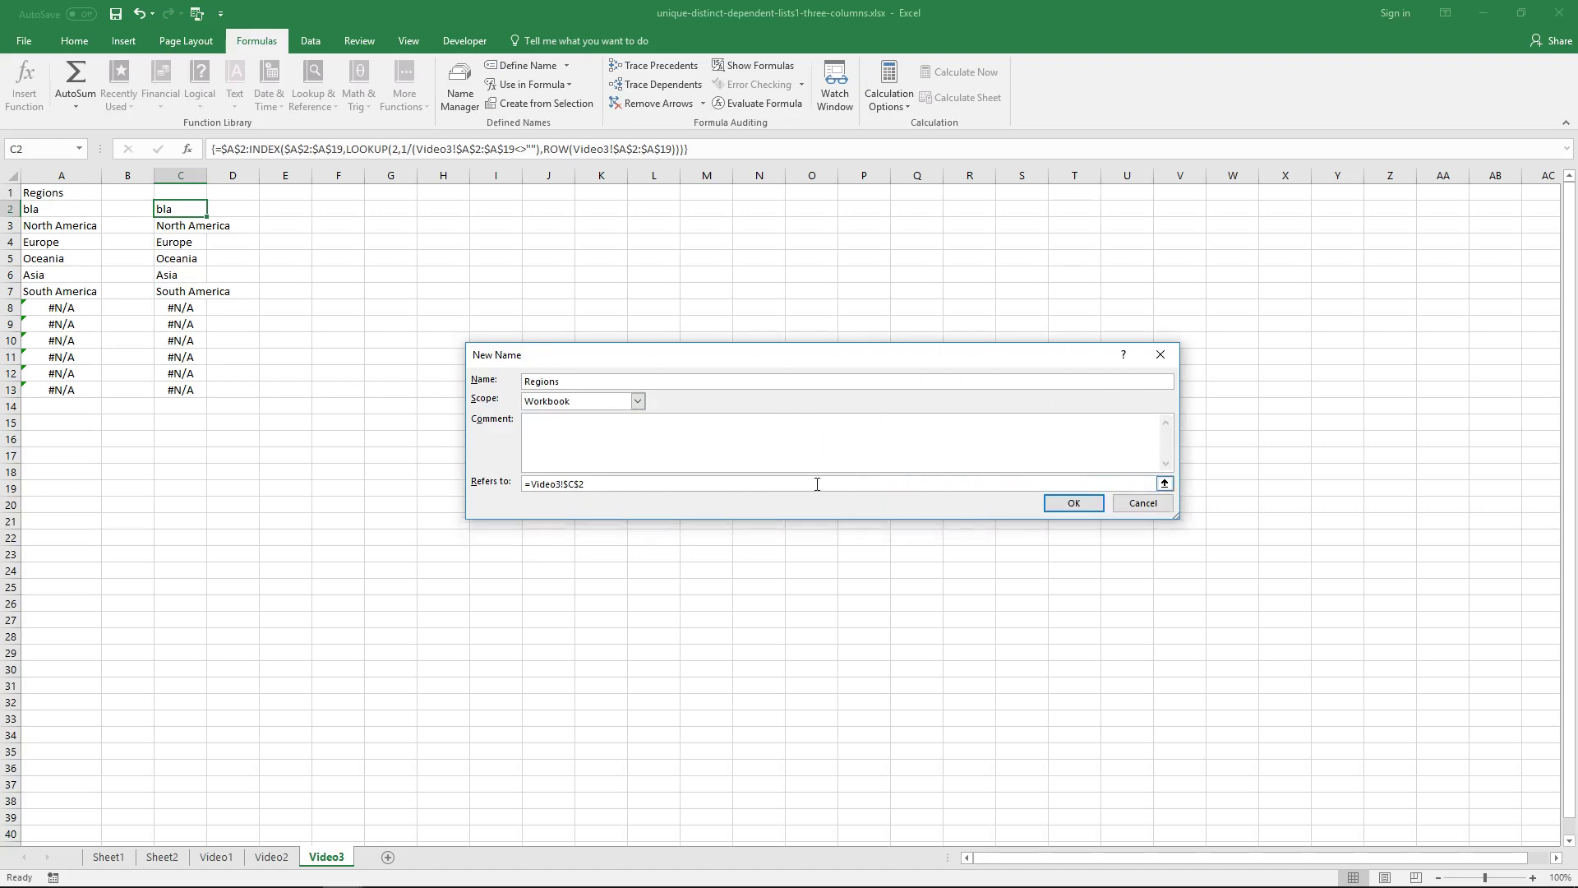
left_click_drag(529, 484, 535, 497)
key("ctrl+v")
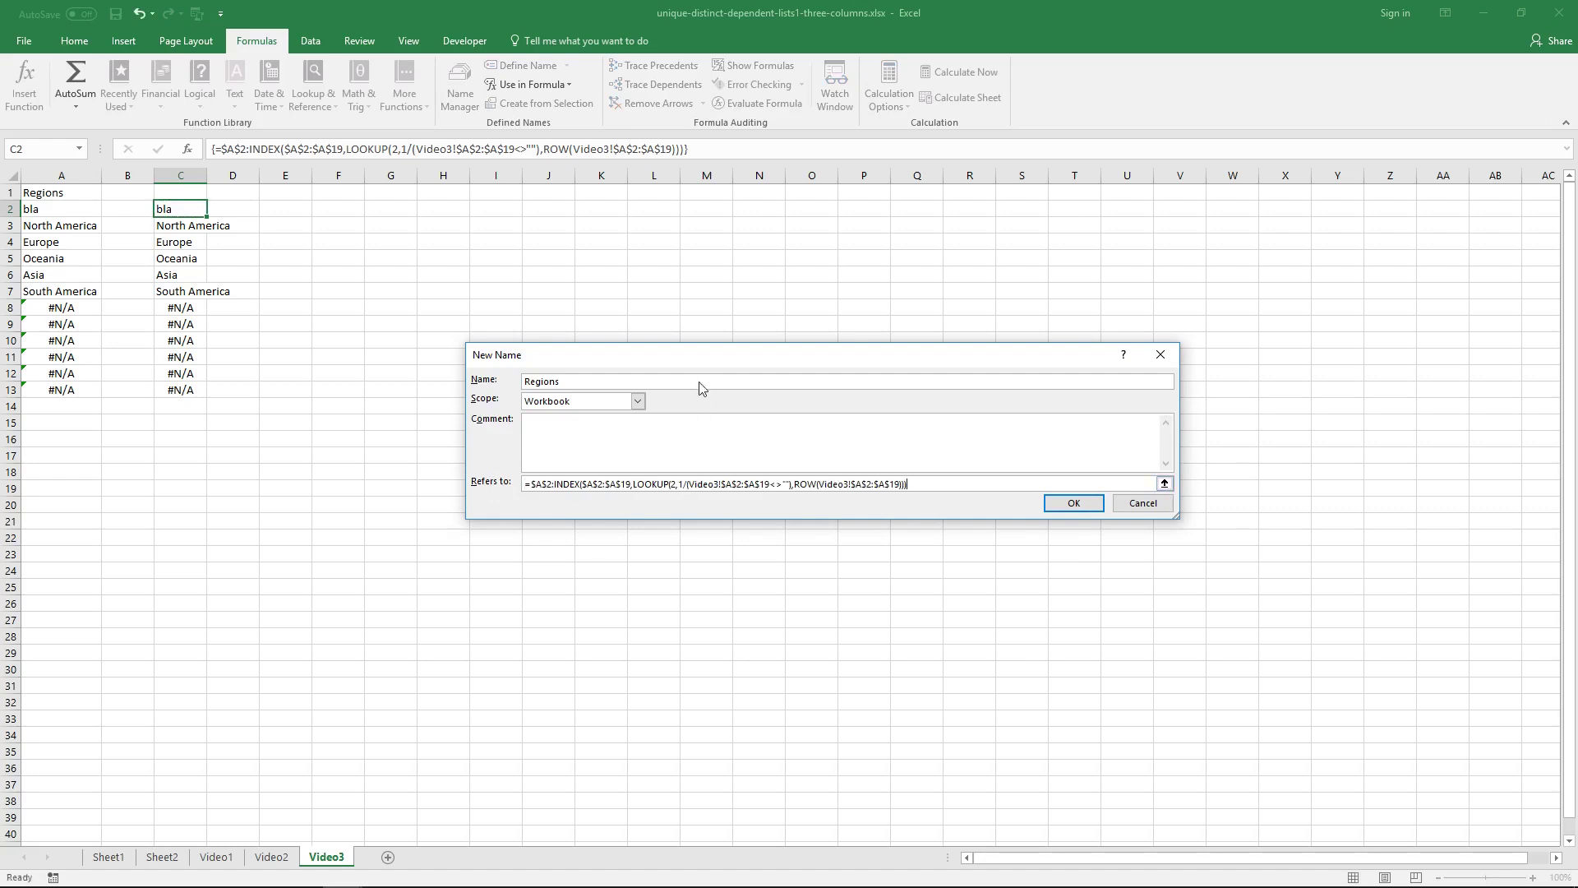
Step: Change the end of the Regions reference to ROW(Video3!$A$2:$A$19)-1)) and save the defined name
left_click(927, 484)
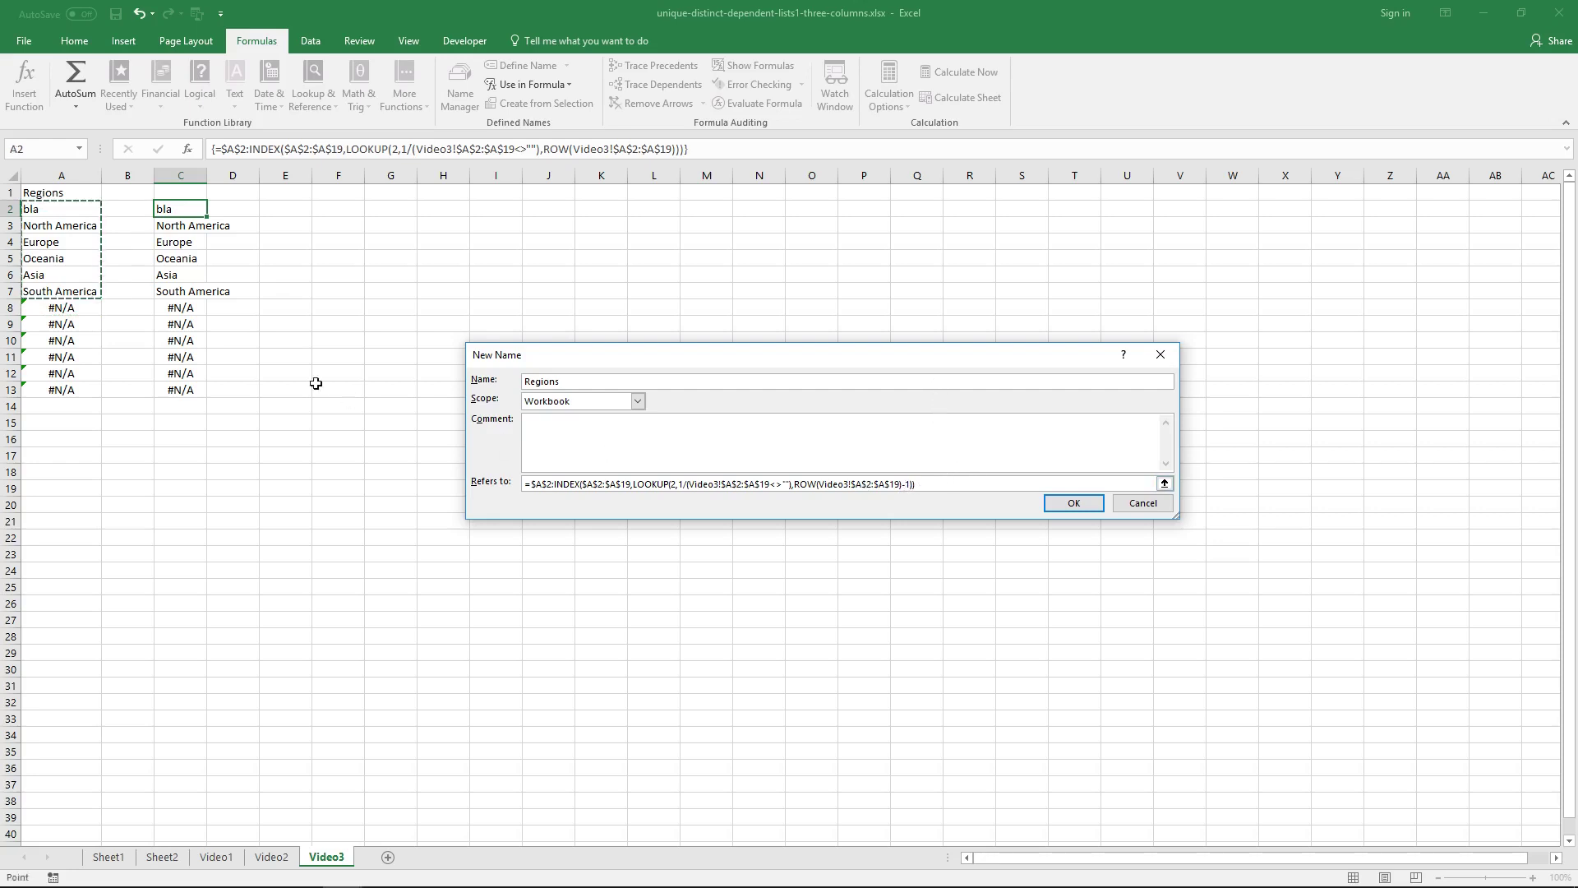
left_click(1087, 504)
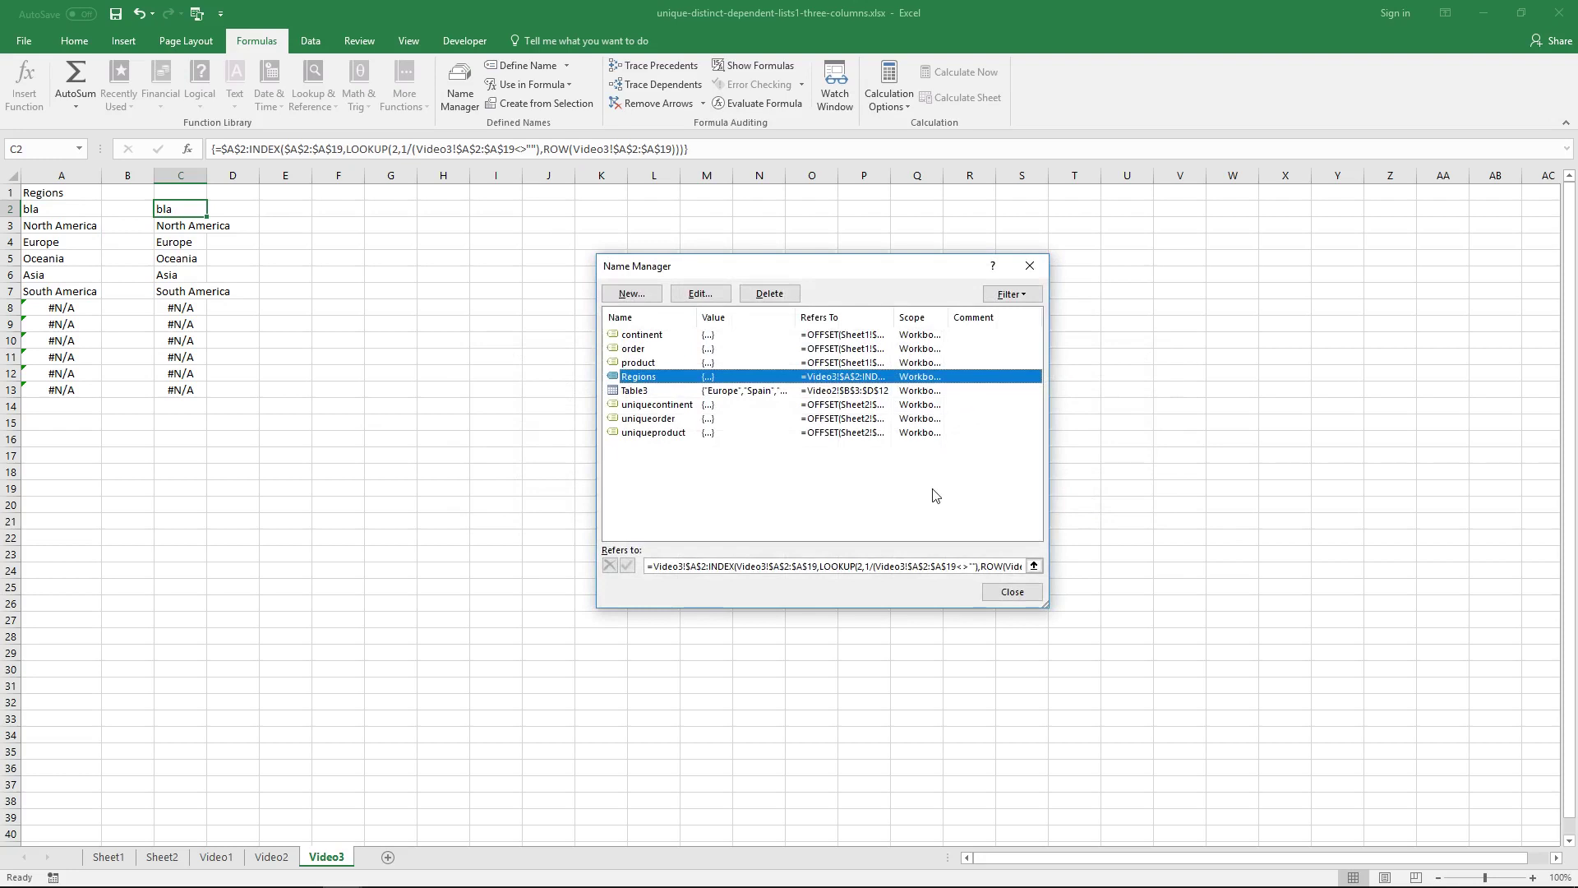
left_click(1013, 592)
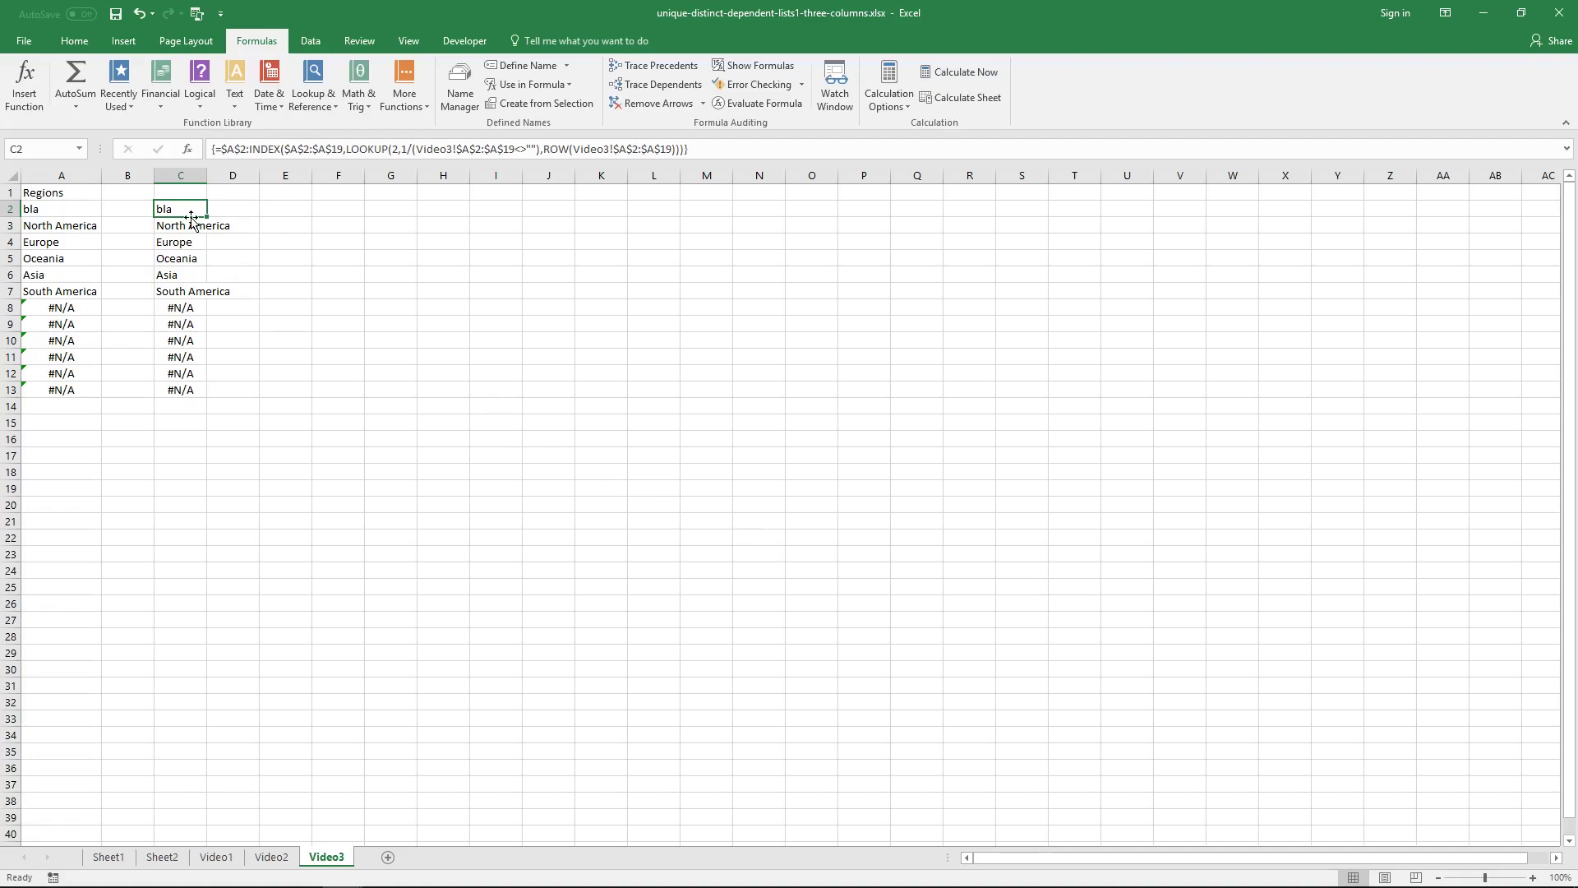
Step: Clear the array formula from C2:C13 and enter the heading Countries in B1
left_click_drag(189, 212, 195, 388)
key("Delete")
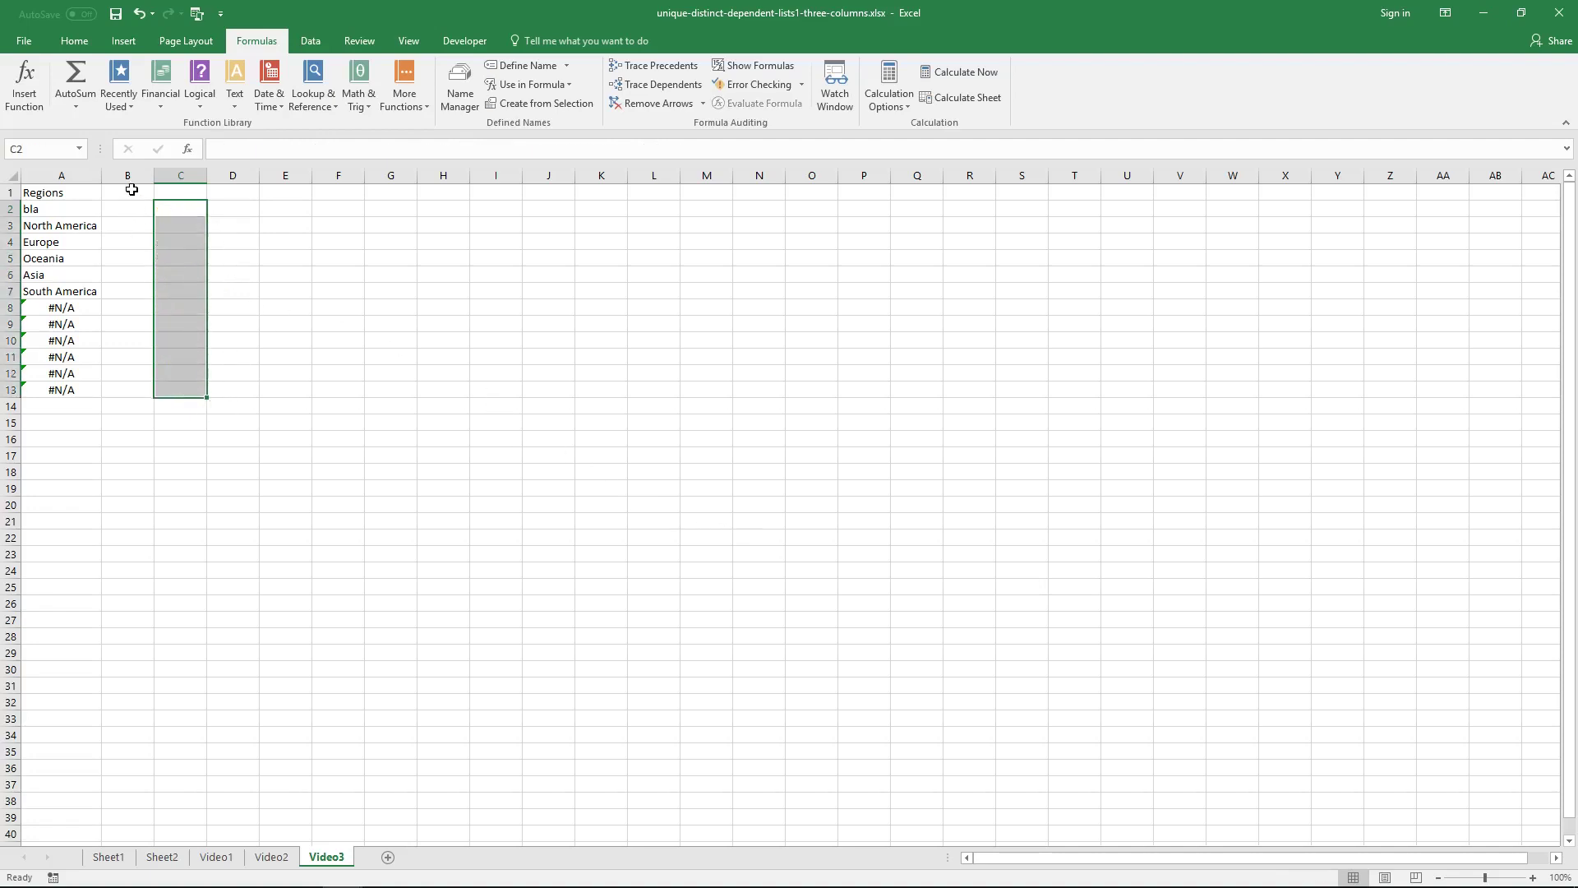
left_click(136, 188)
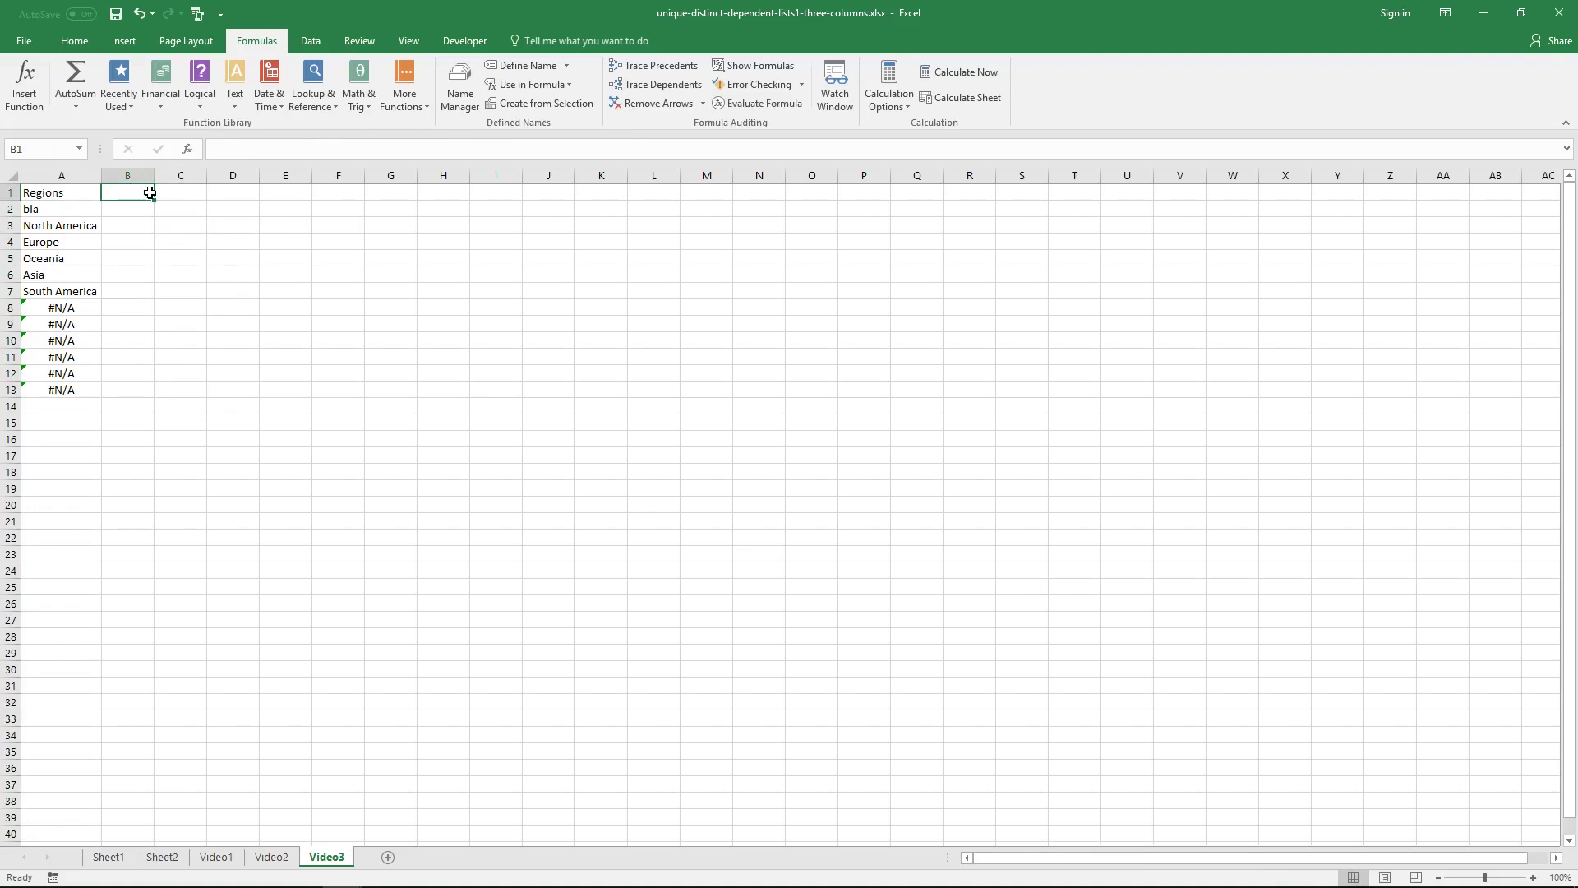
type("Countries")
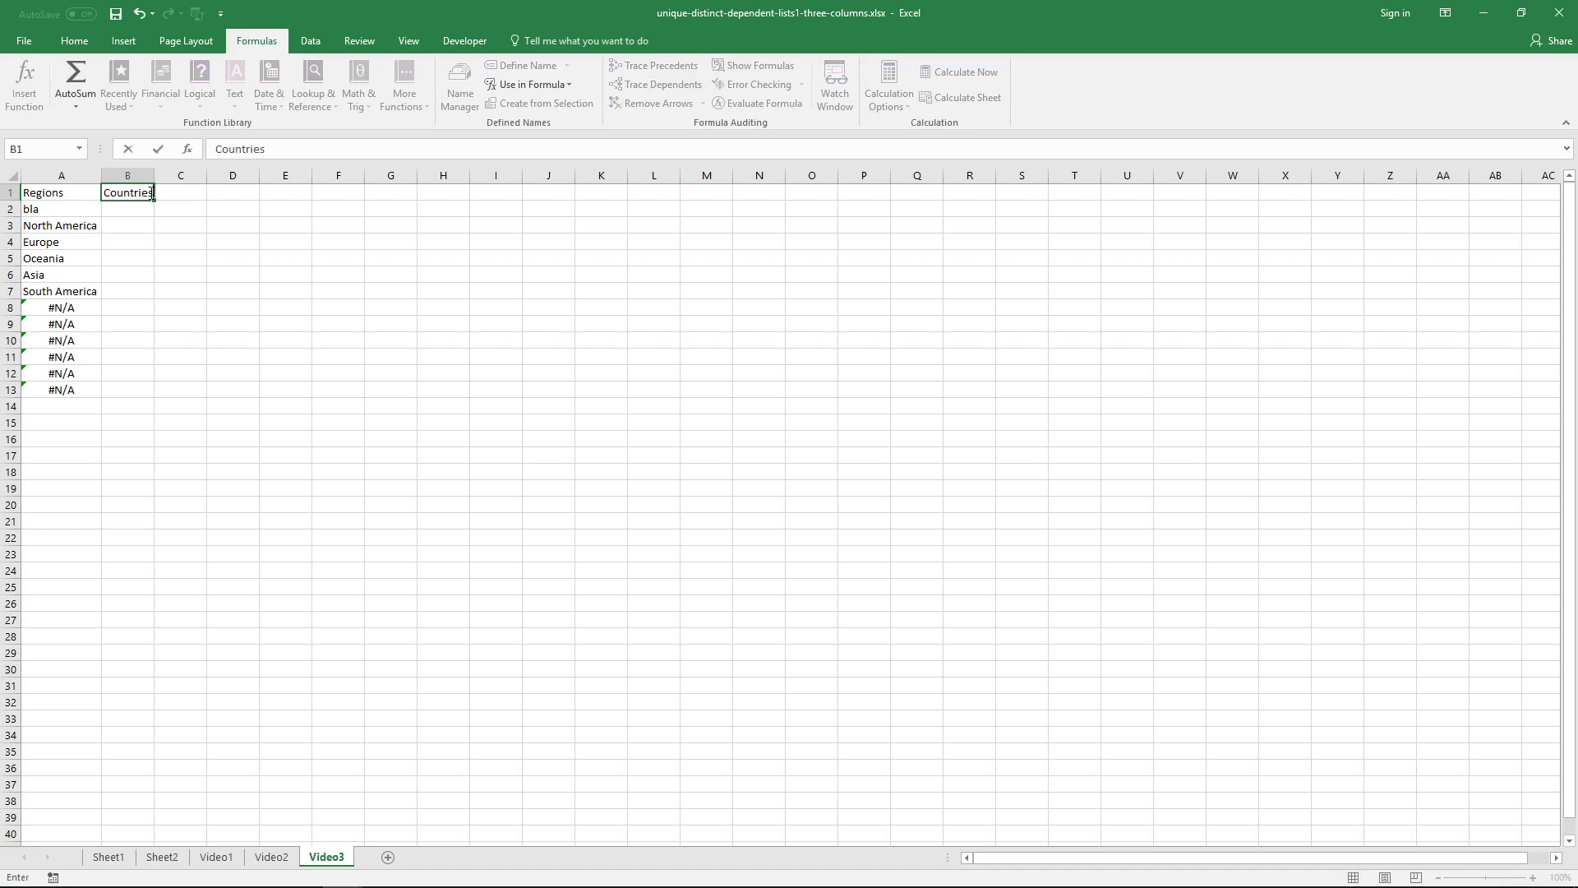
Step: Commit the Countries heading in B1 and fit column B's width to its contents
key("Return")
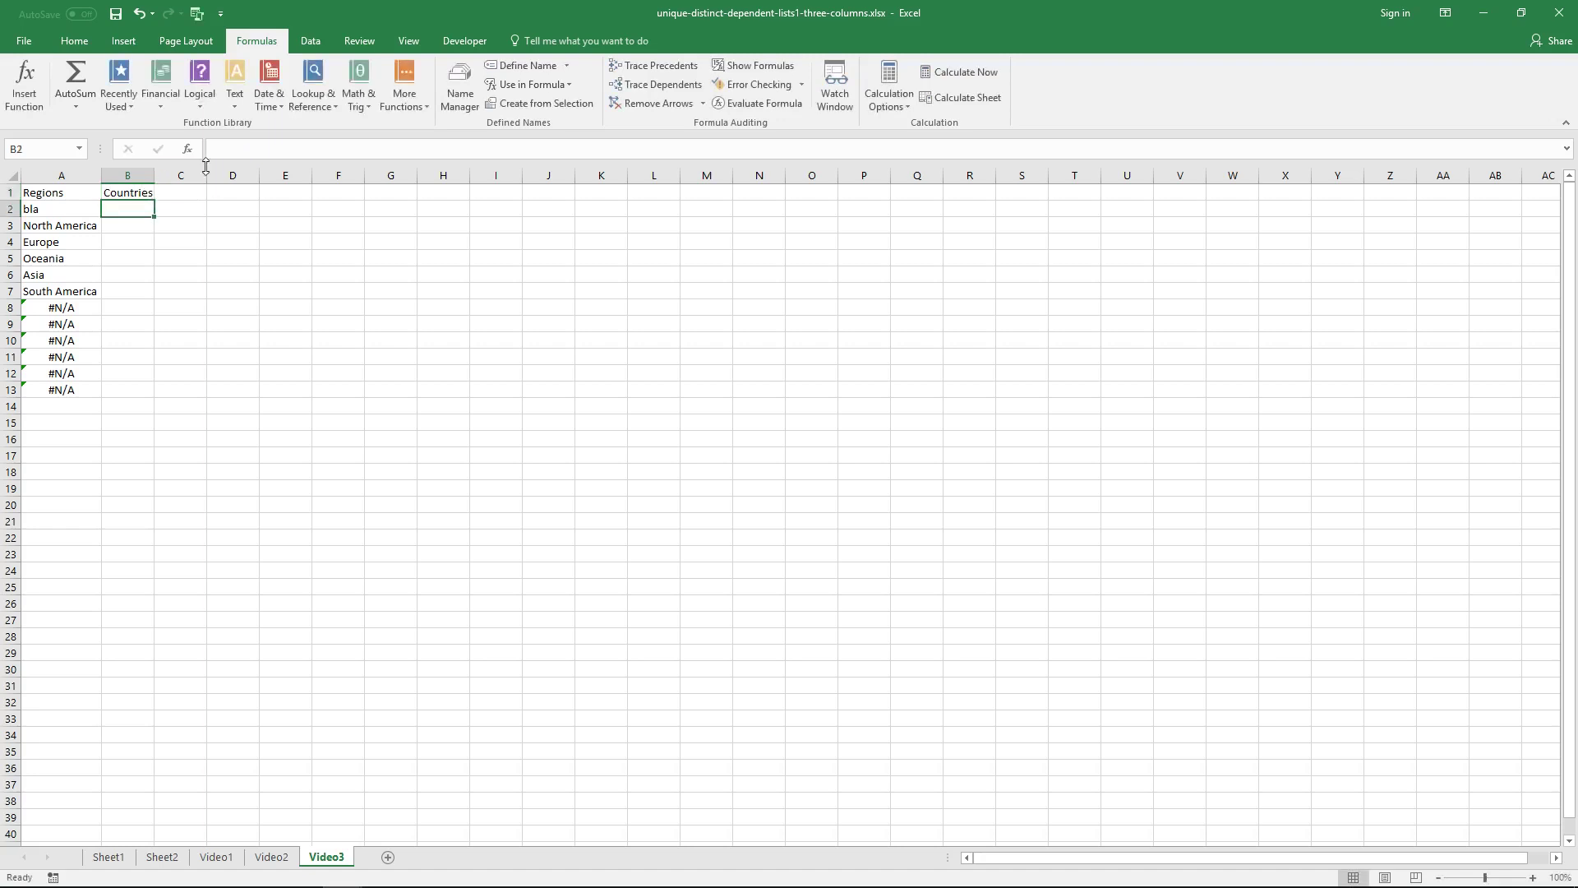
double_click(154, 175)
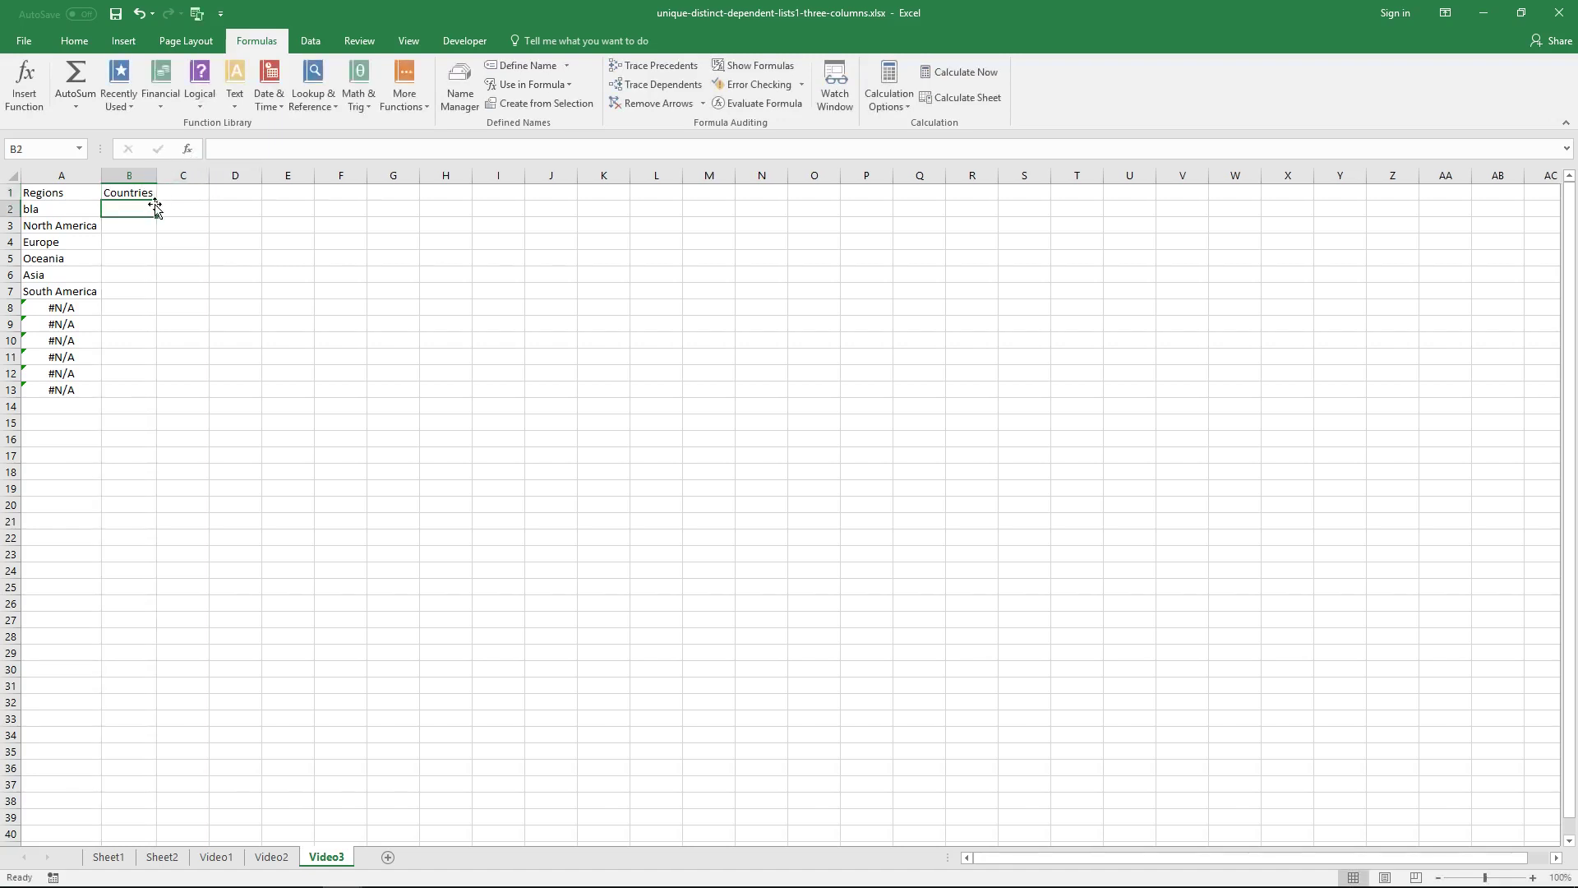
Step: Examine the Region and Country input cells B3 and D3 on the Video1 sheet, returning to Video3
left_click(272, 857)
left_click(239, 858)
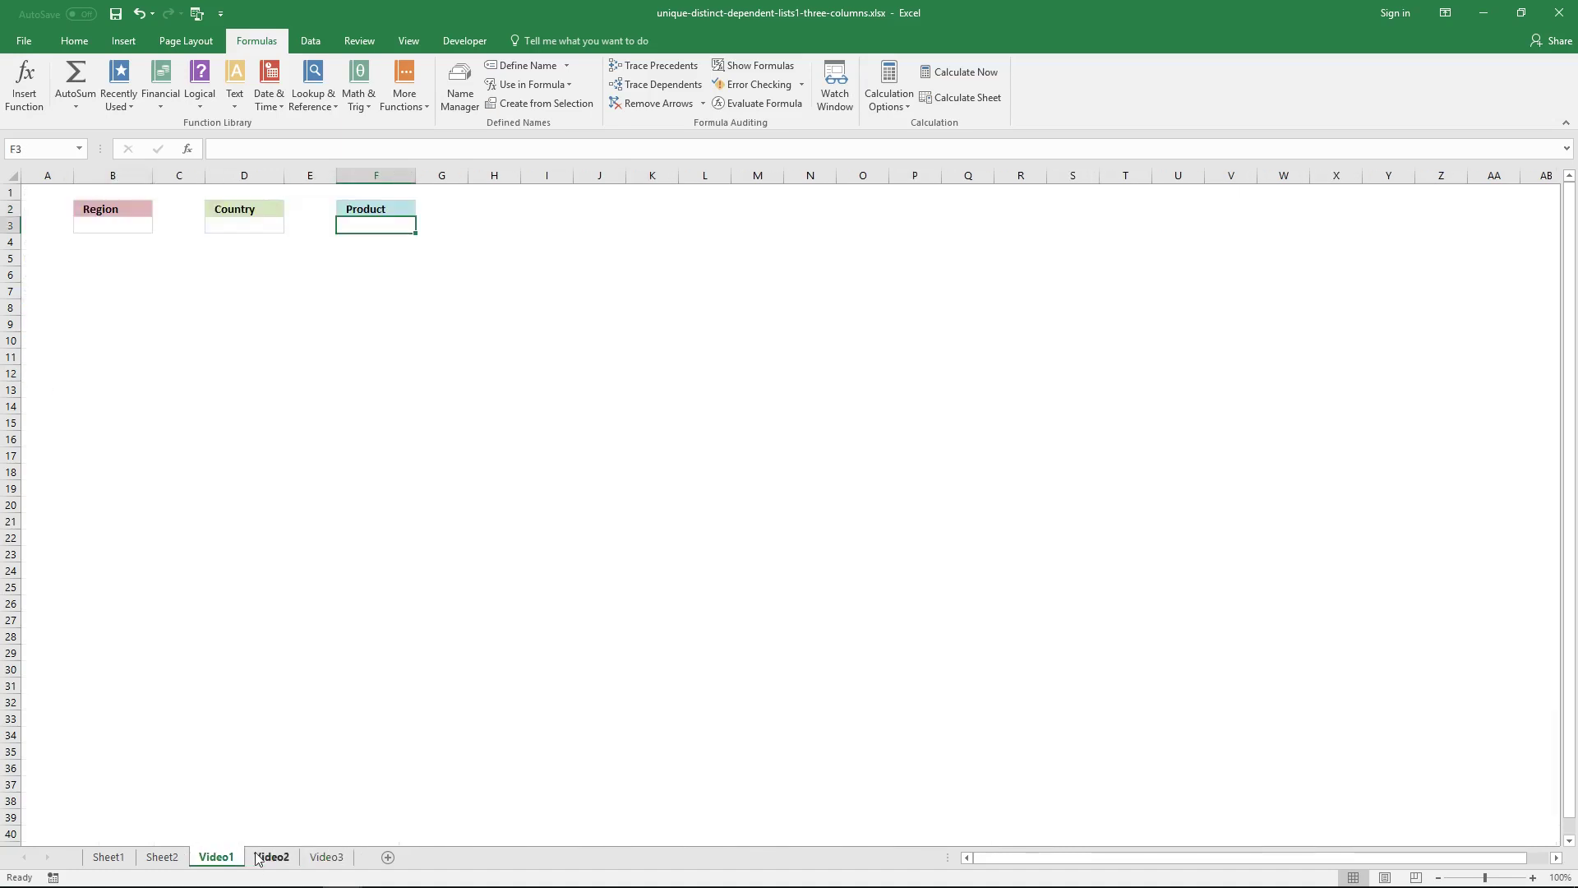
left_click(329, 857)
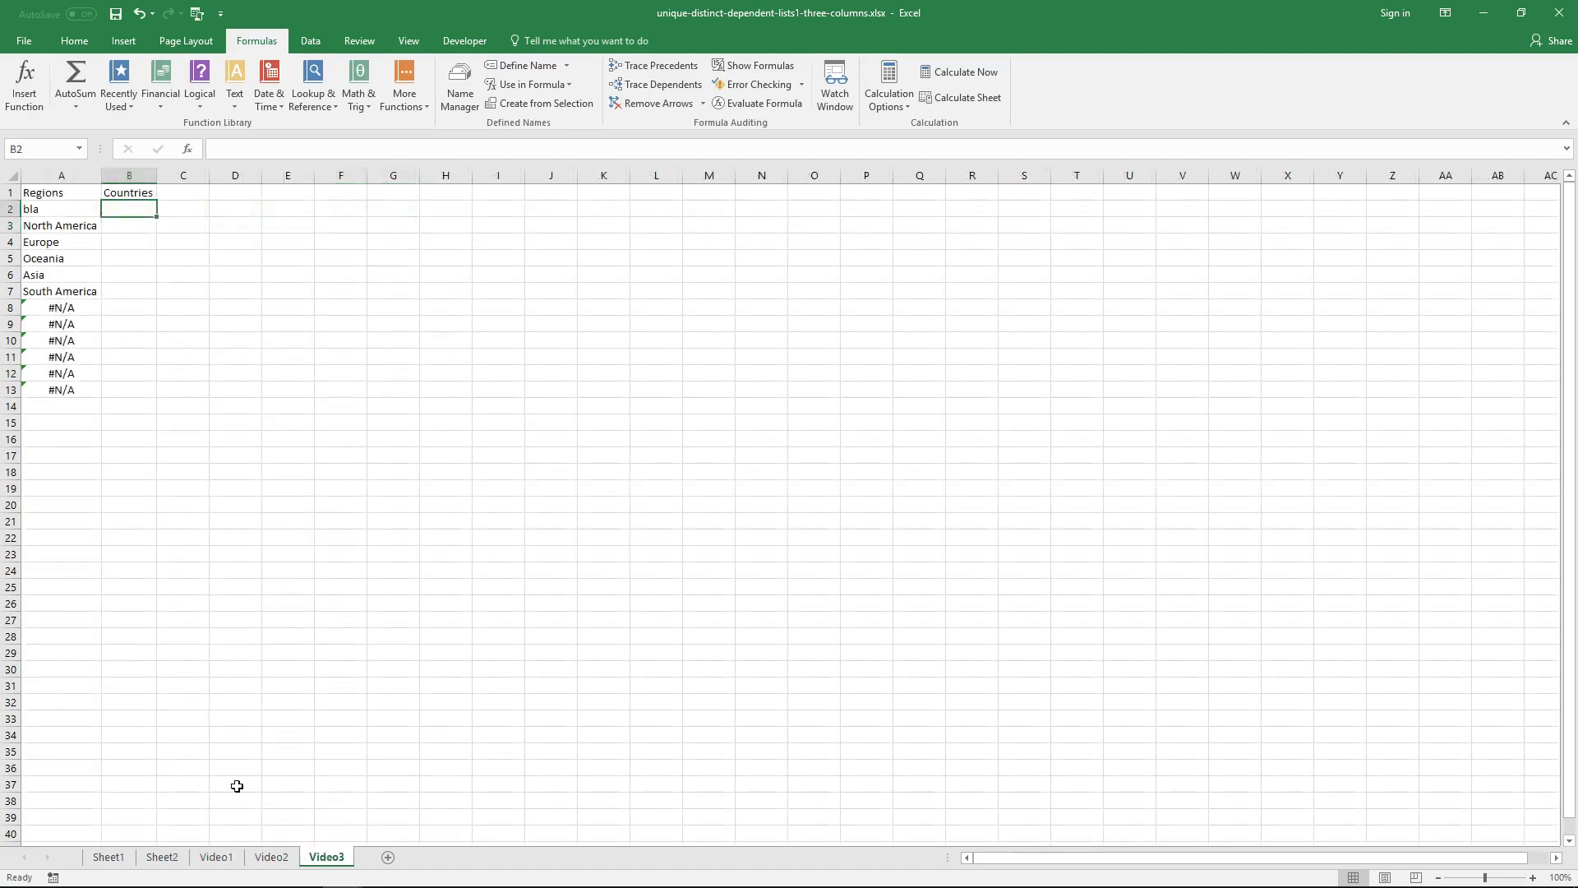
left_click(229, 857)
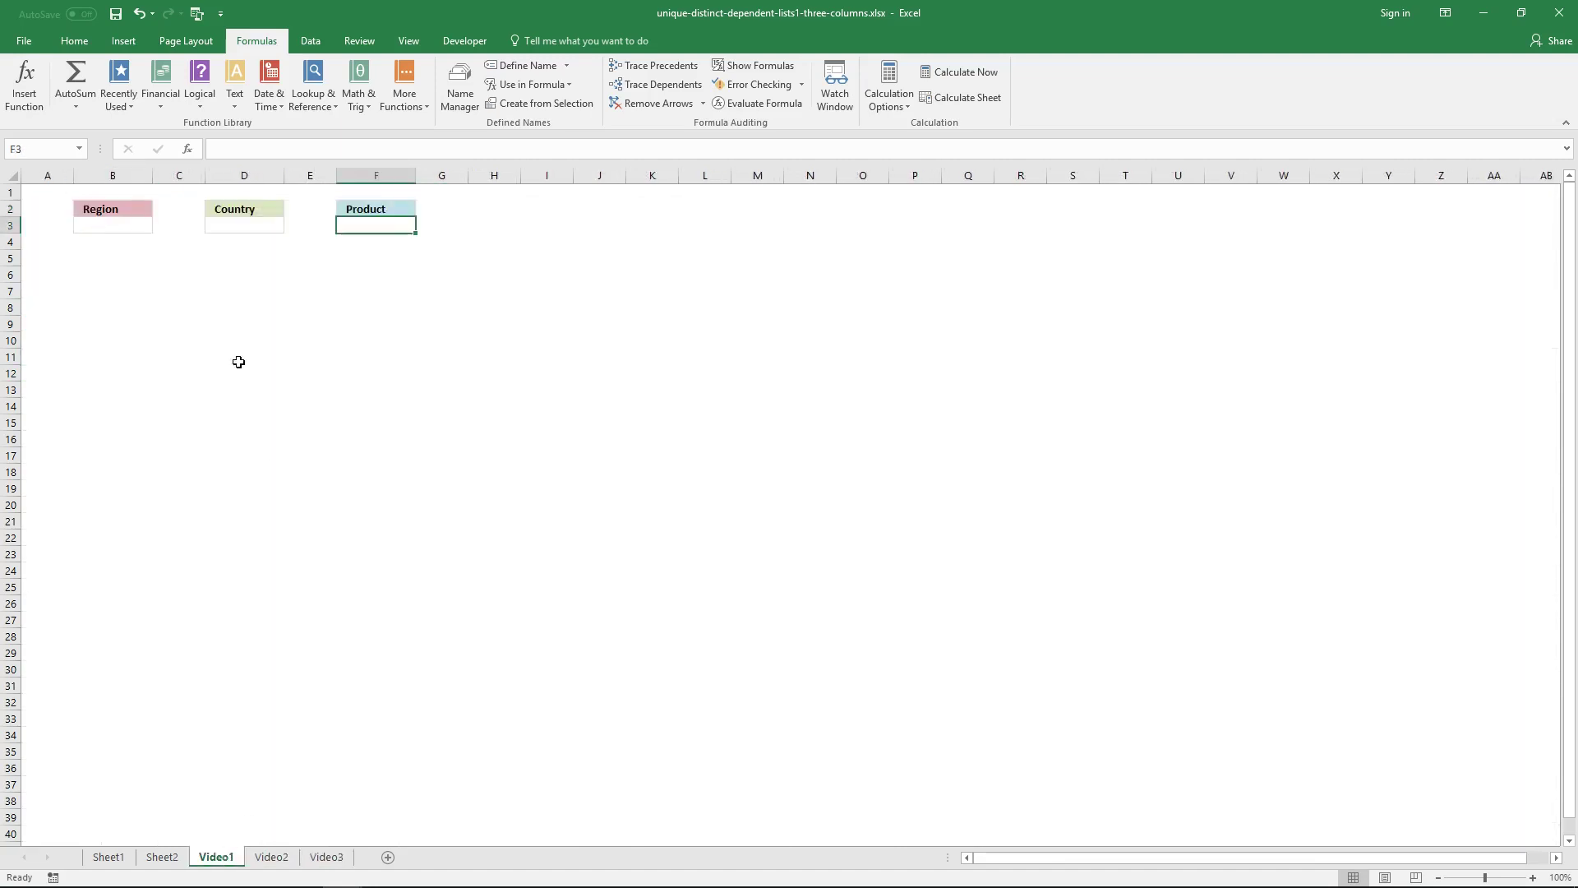
left_click(248, 225)
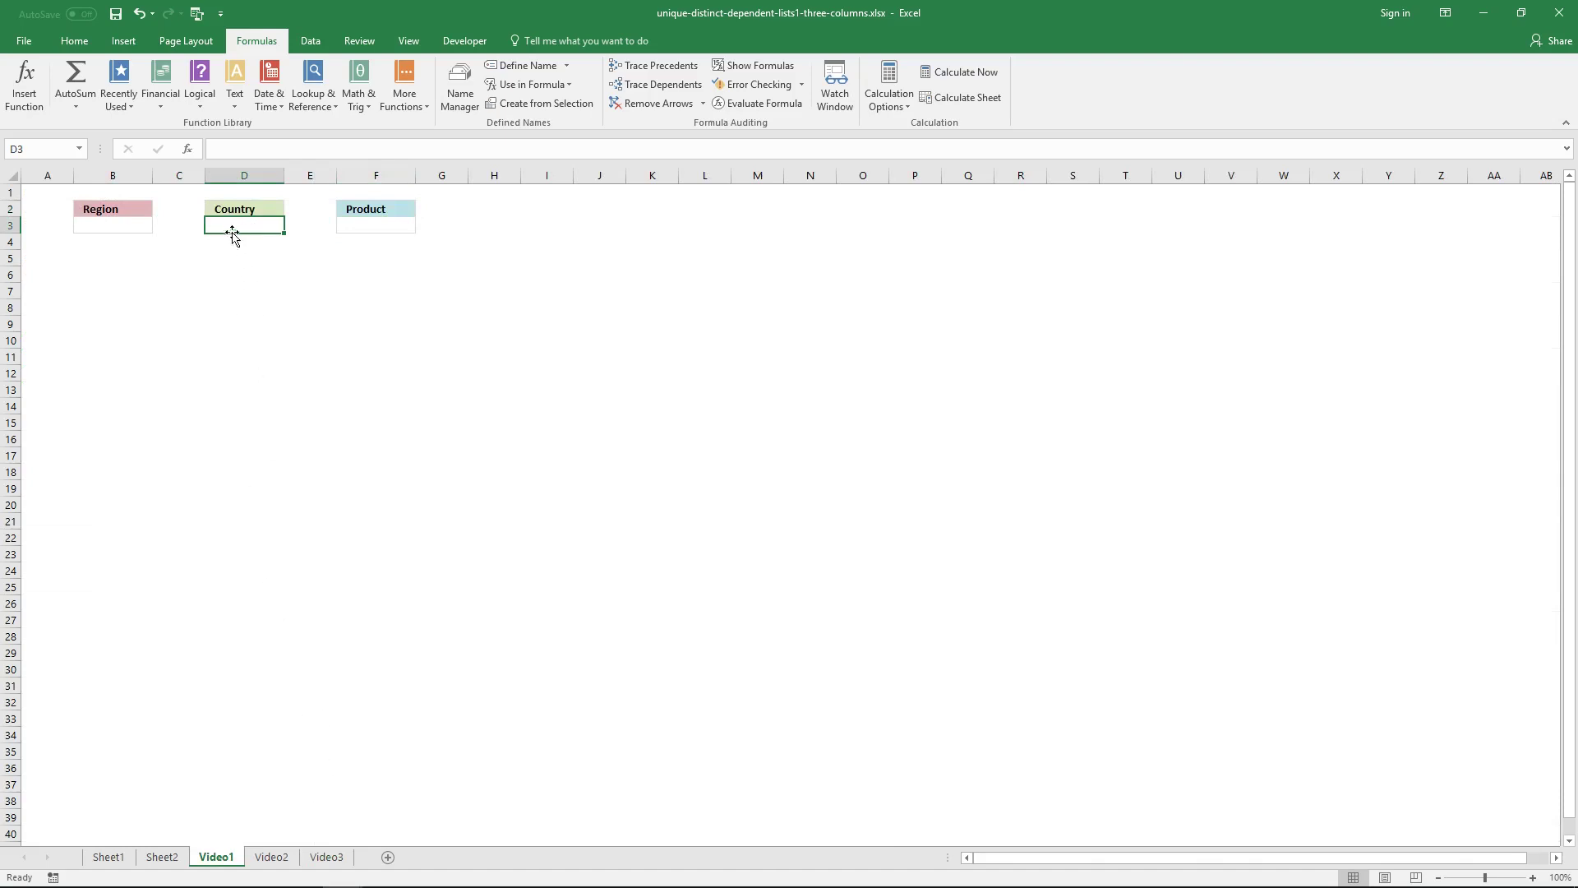
left_click(132, 229)
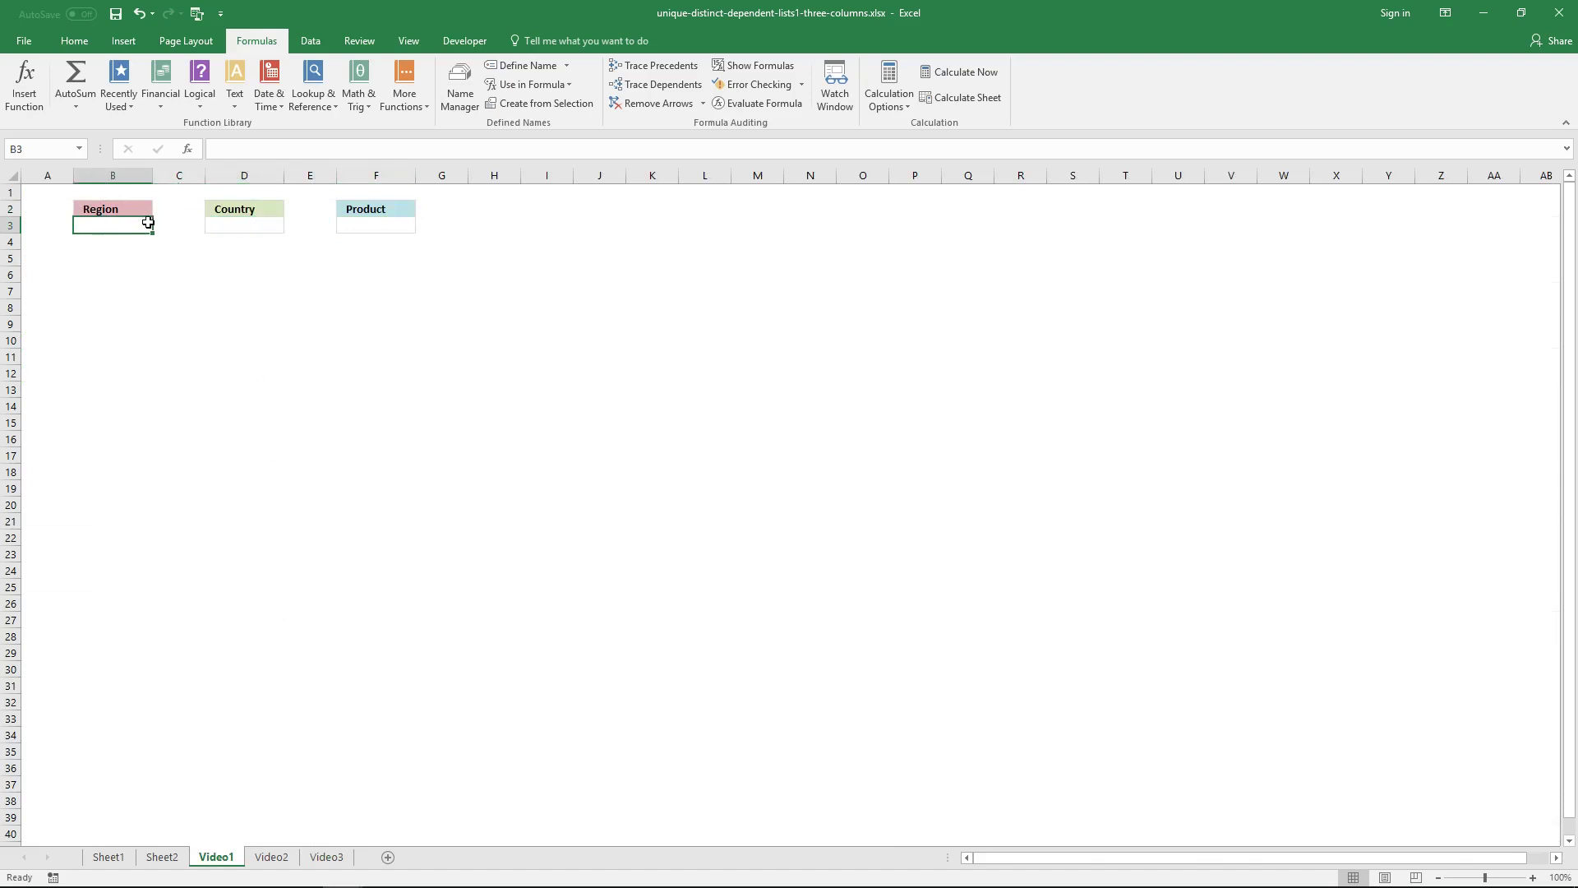
left_click(240, 225)
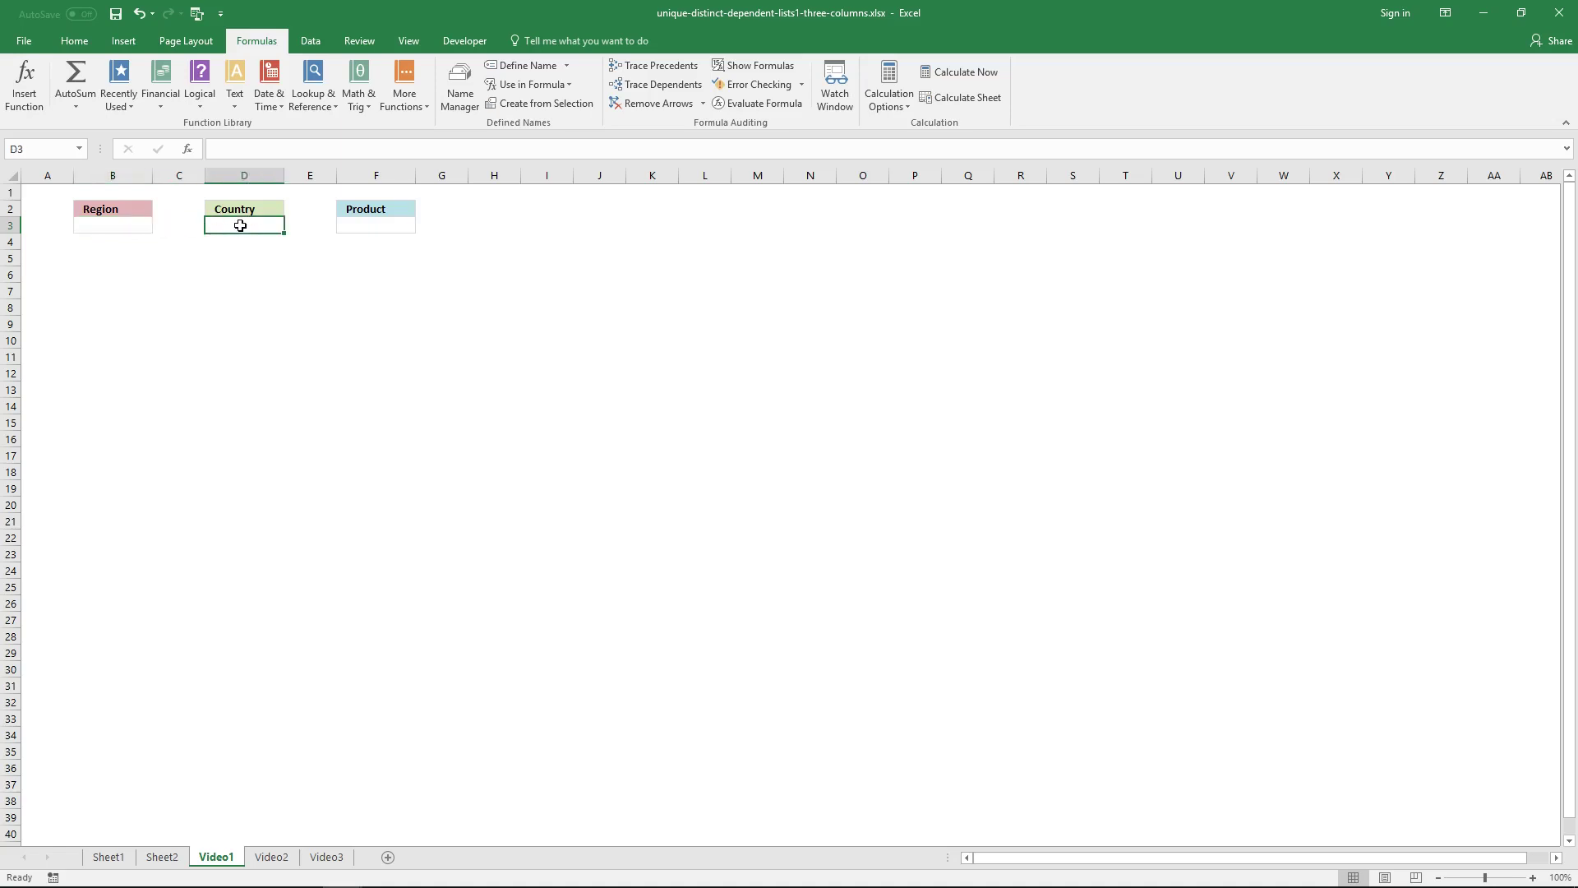
left_click(323, 858)
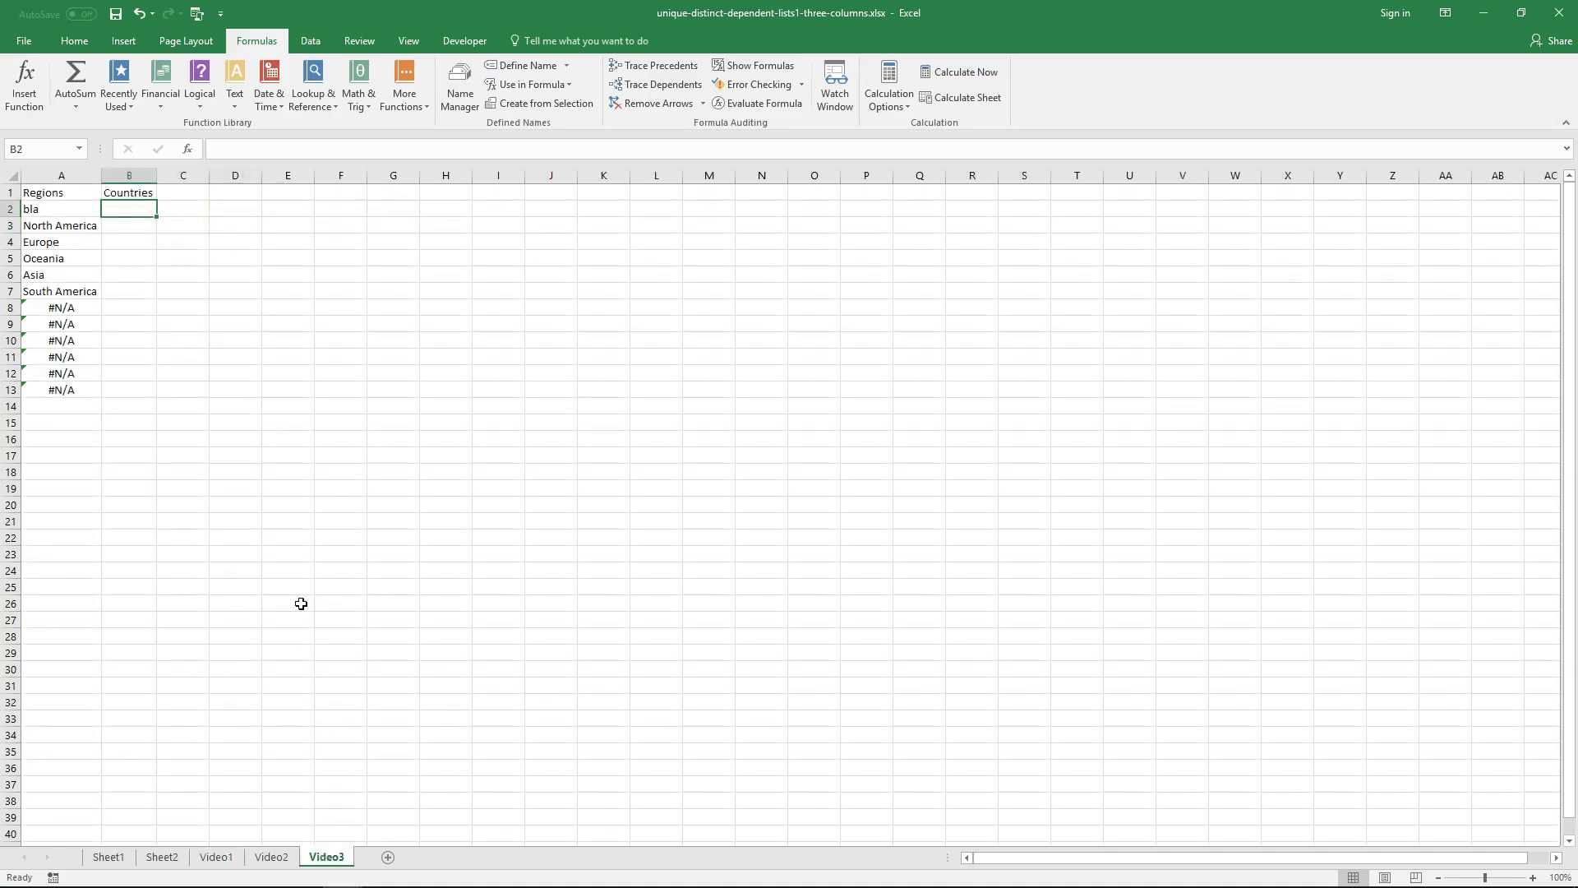
Step: Copy the complete LOOKUP formula text from A2 and paste it into B2 under Countries
left_click(89, 207)
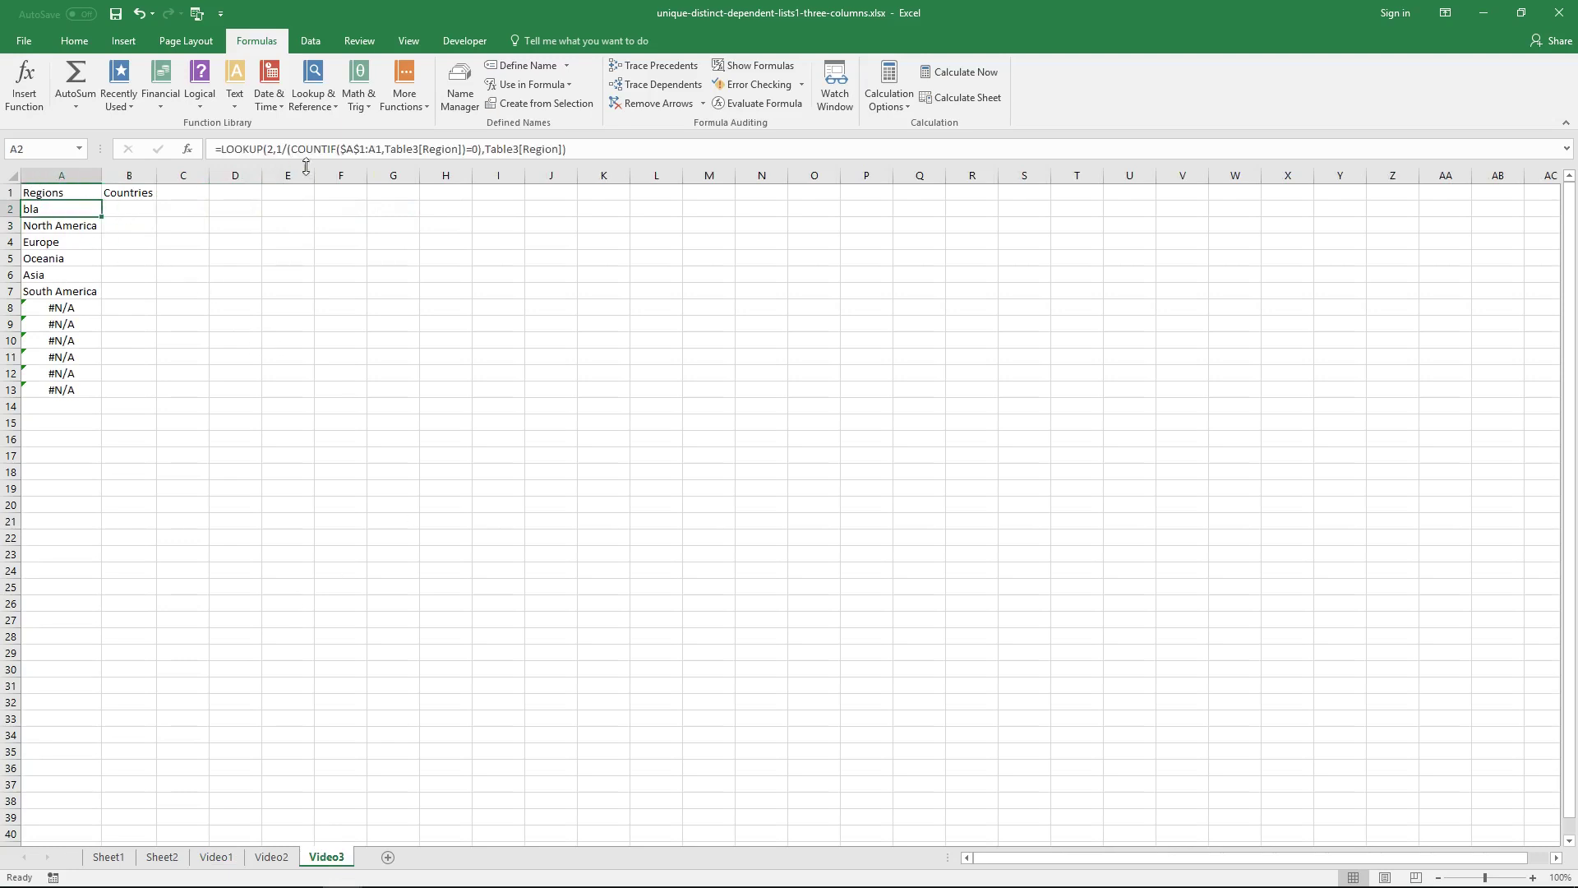
left_click(567, 150)
left_click_drag(568, 151, 212, 142)
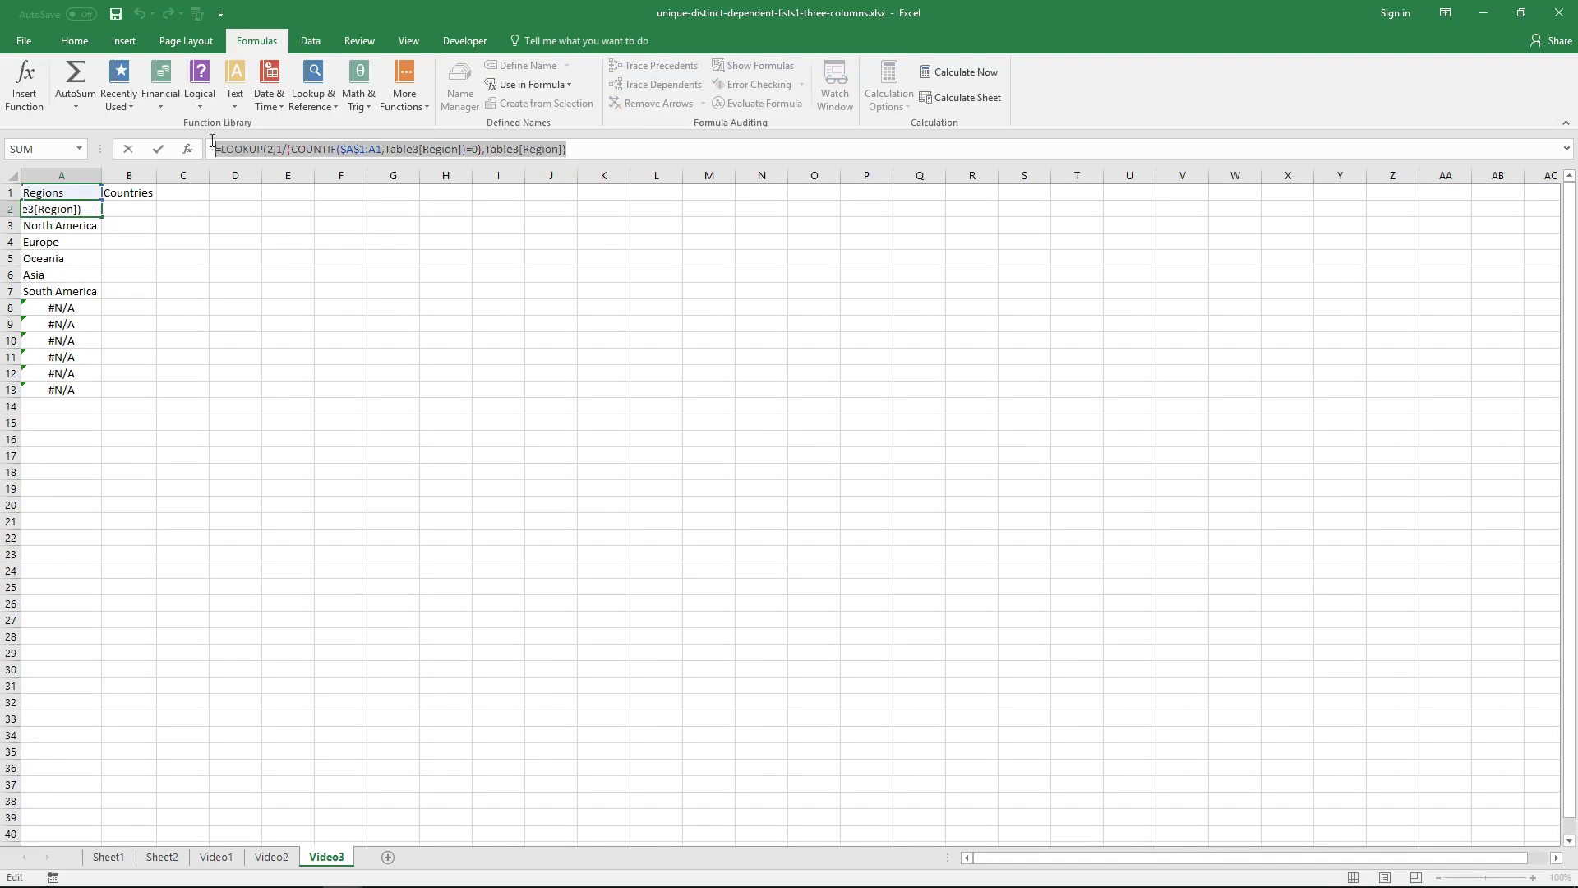
type("bla")
key("Tab")
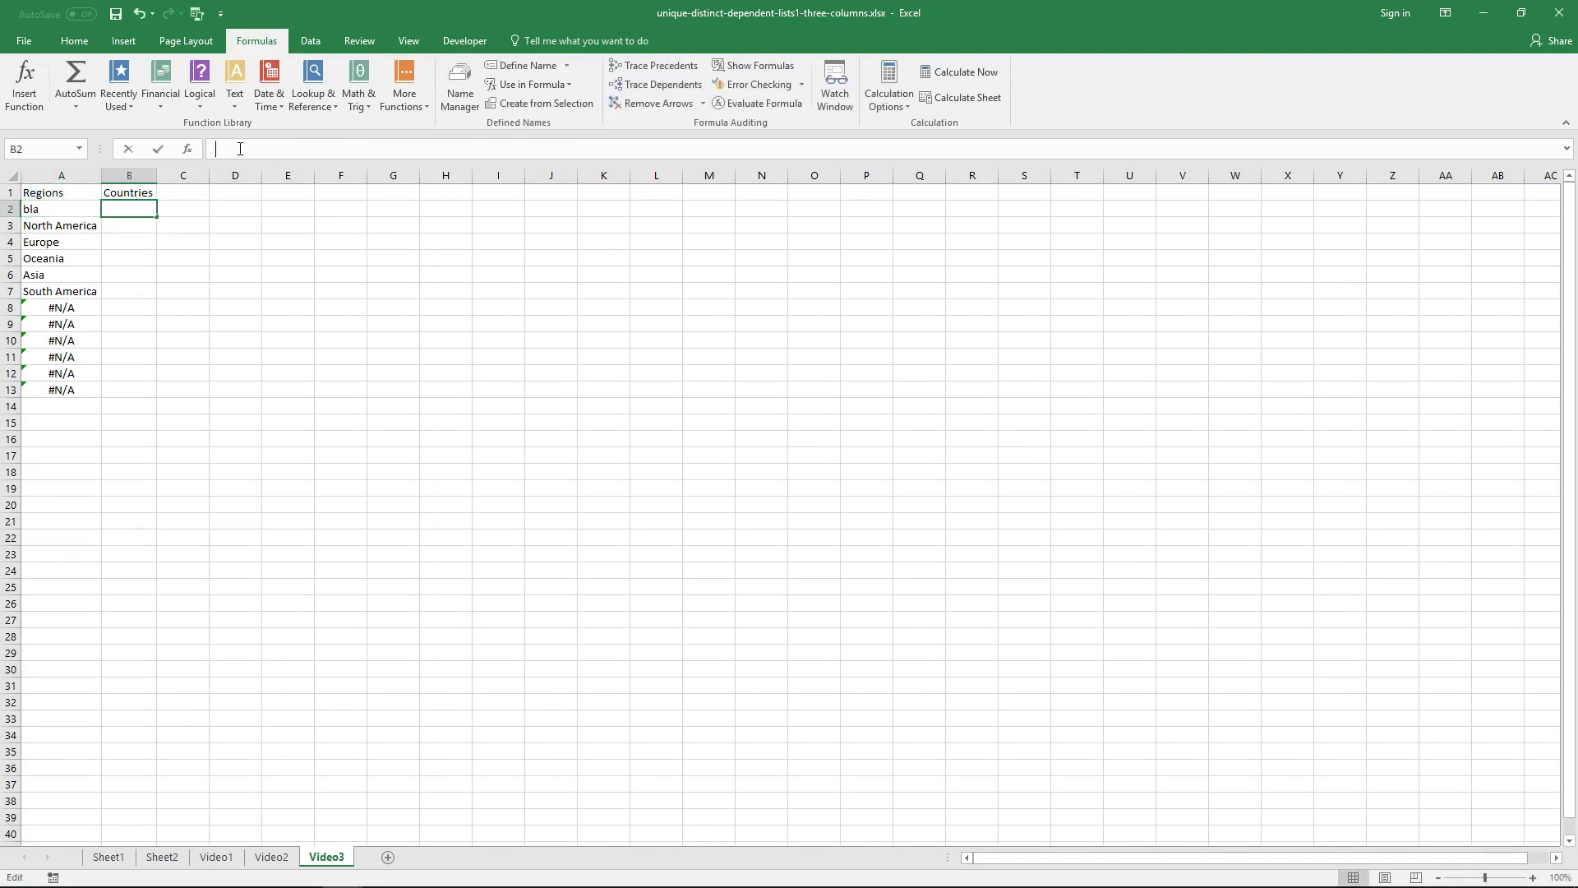
key("ctrl+v")
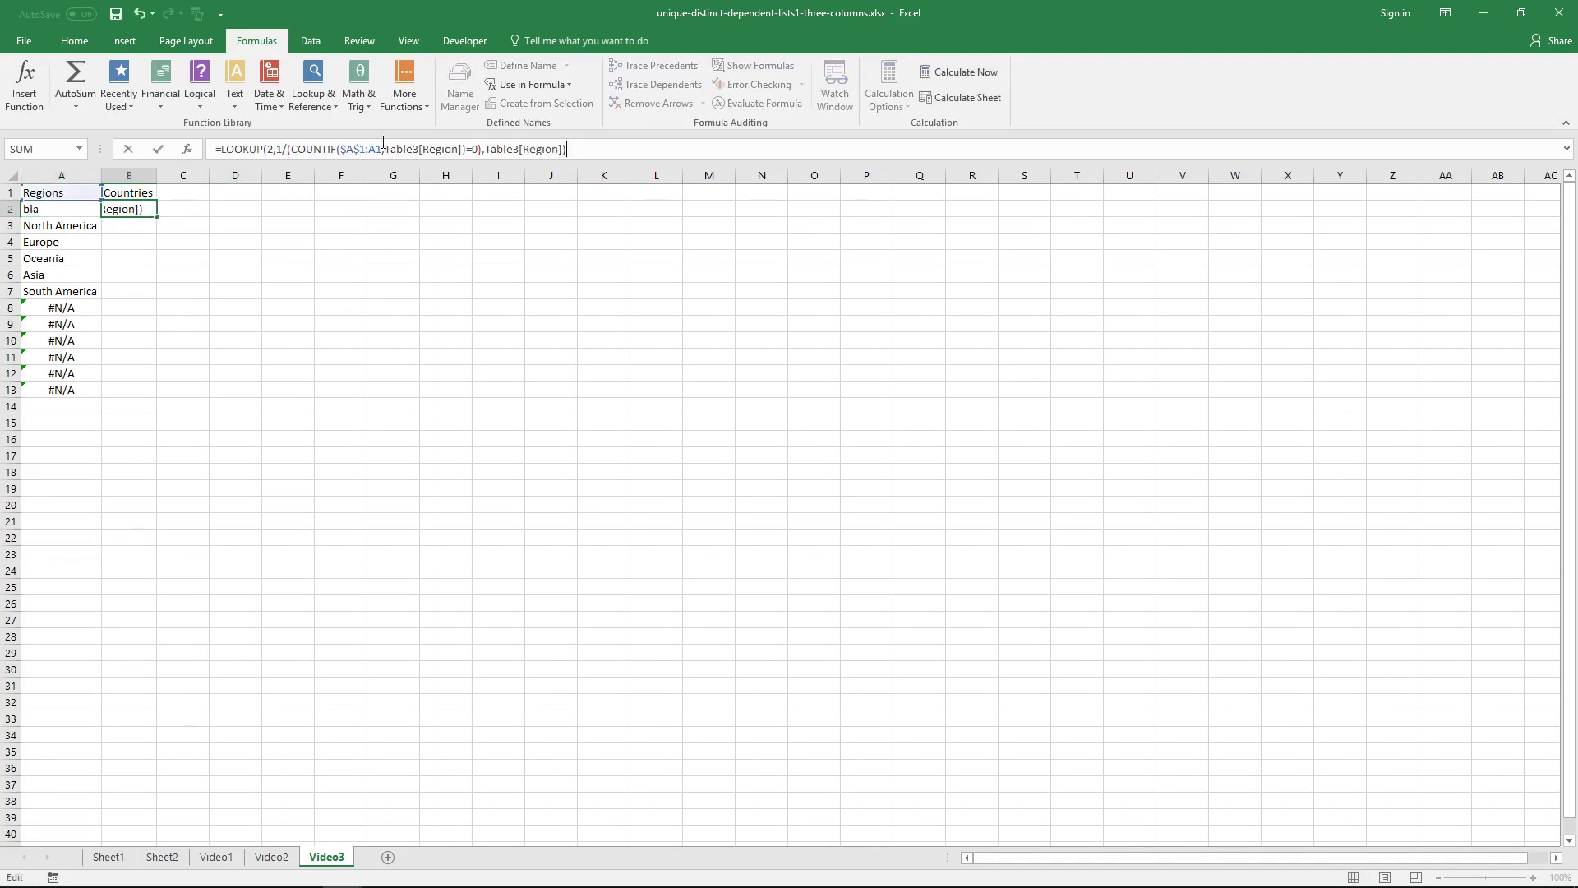
Step: Change B2's COUNTIF range to $B$1:B1 and both Table3 column references to Country, entering it as an array formula
left_click_drag(68, 200, 132, 201)
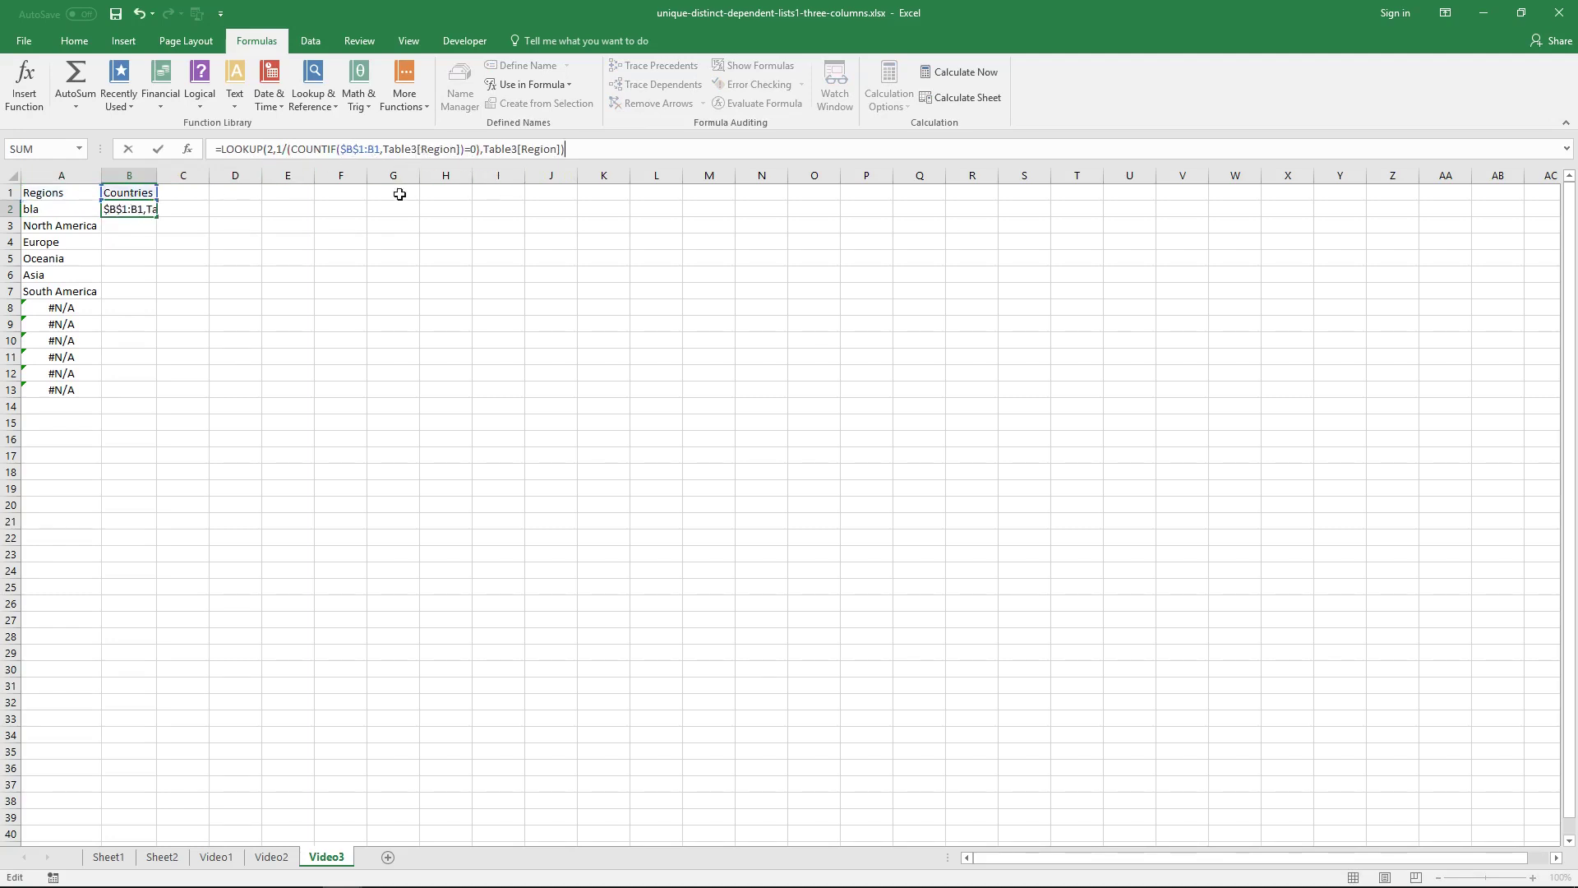
left_click_drag(421, 149, 457, 149)
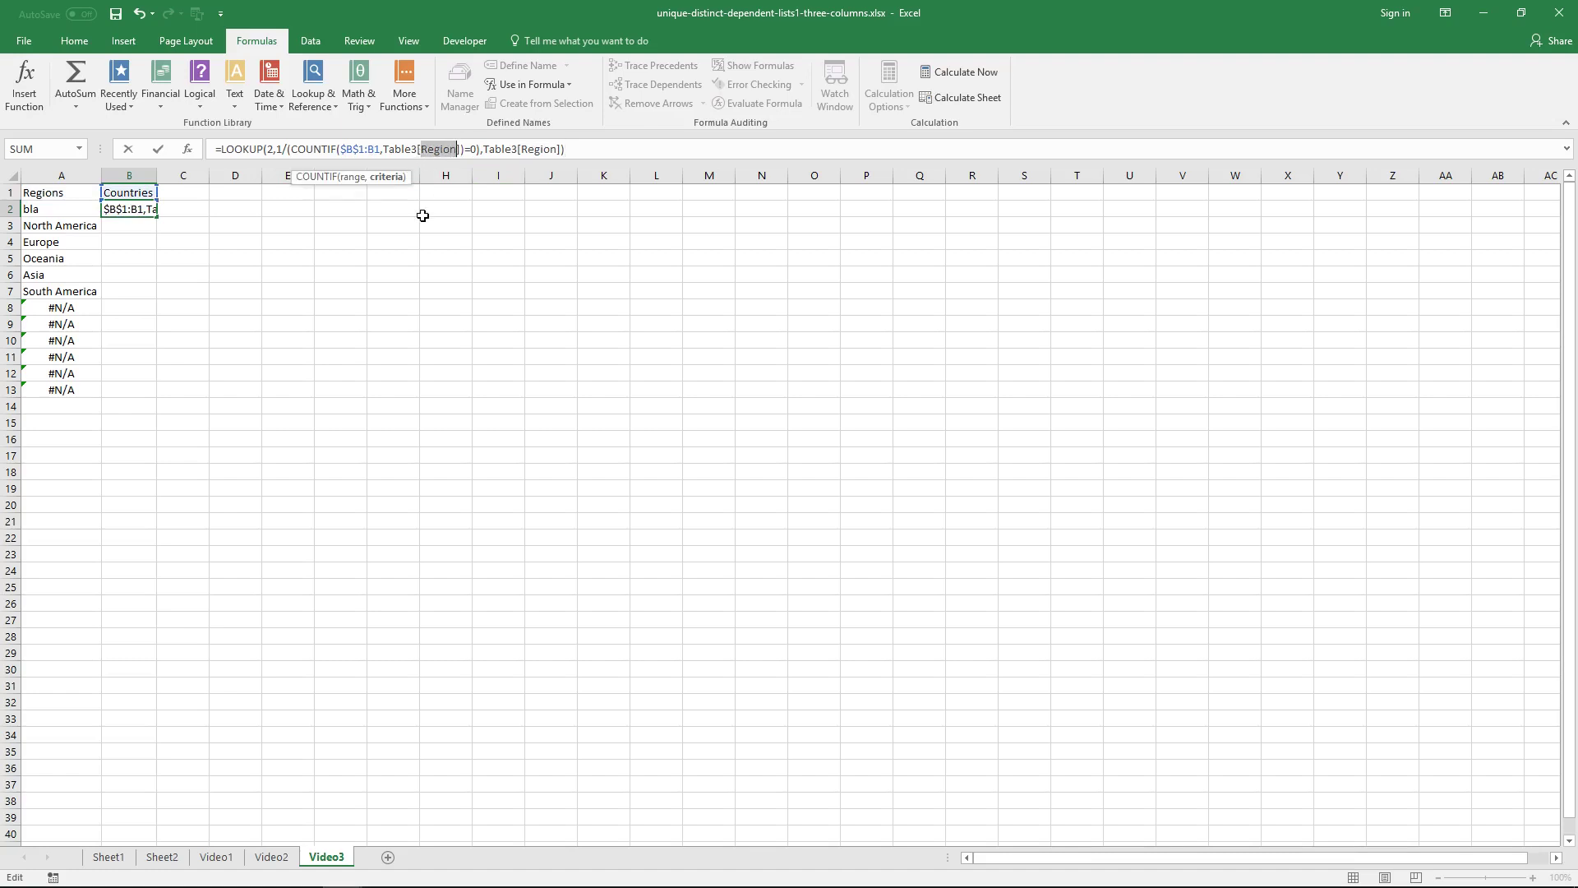
type("Country")
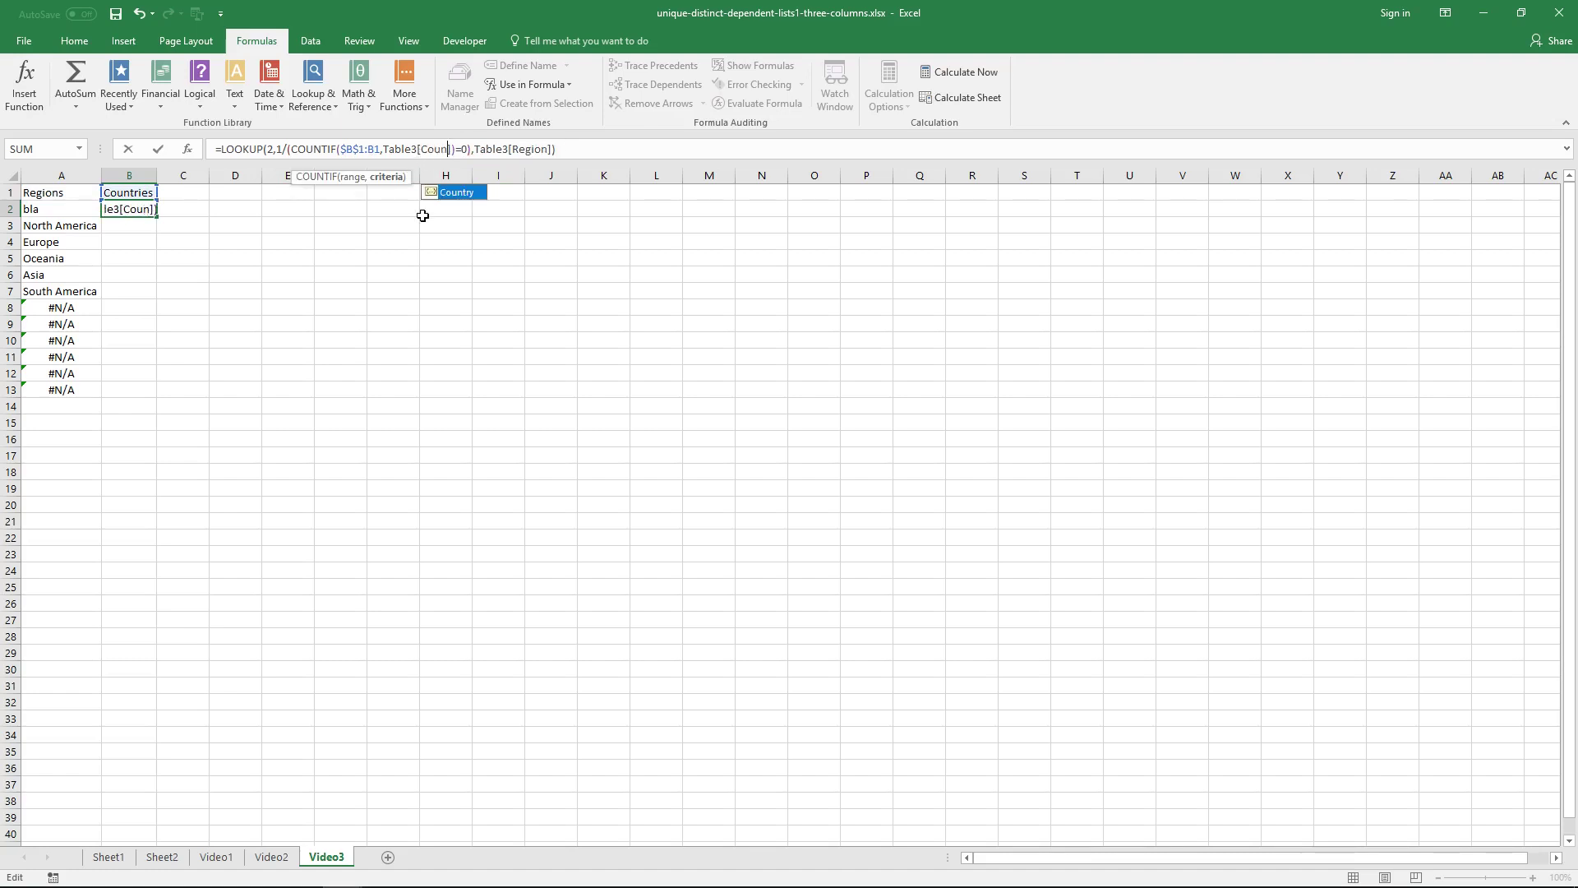
double_click(542, 146)
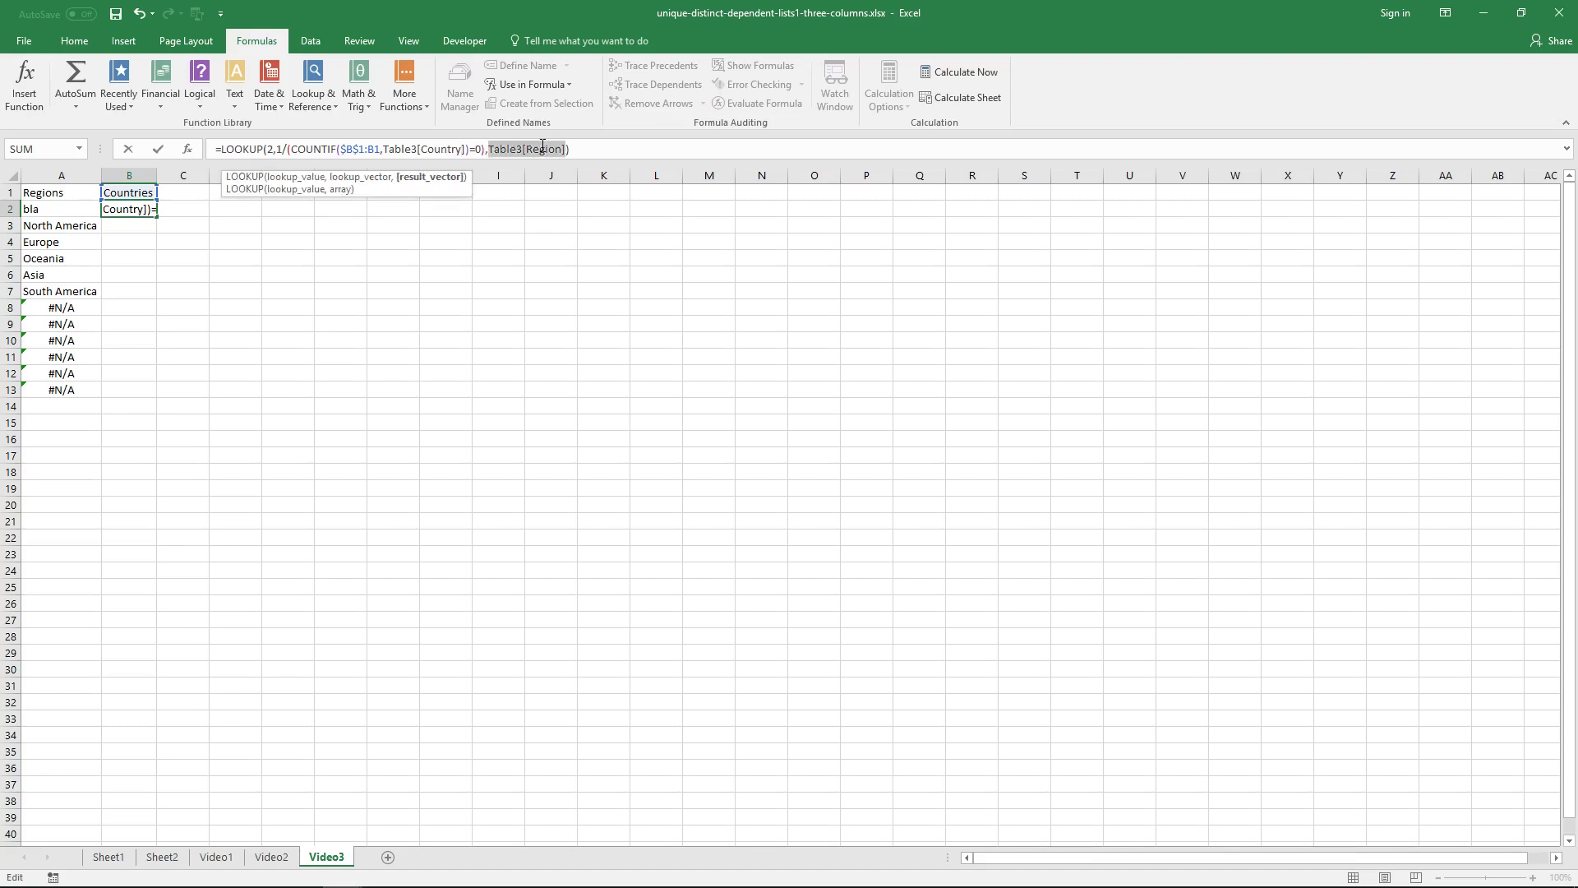
left_click(534, 149)
left_click_drag(526, 149, 559, 147)
type("Country")
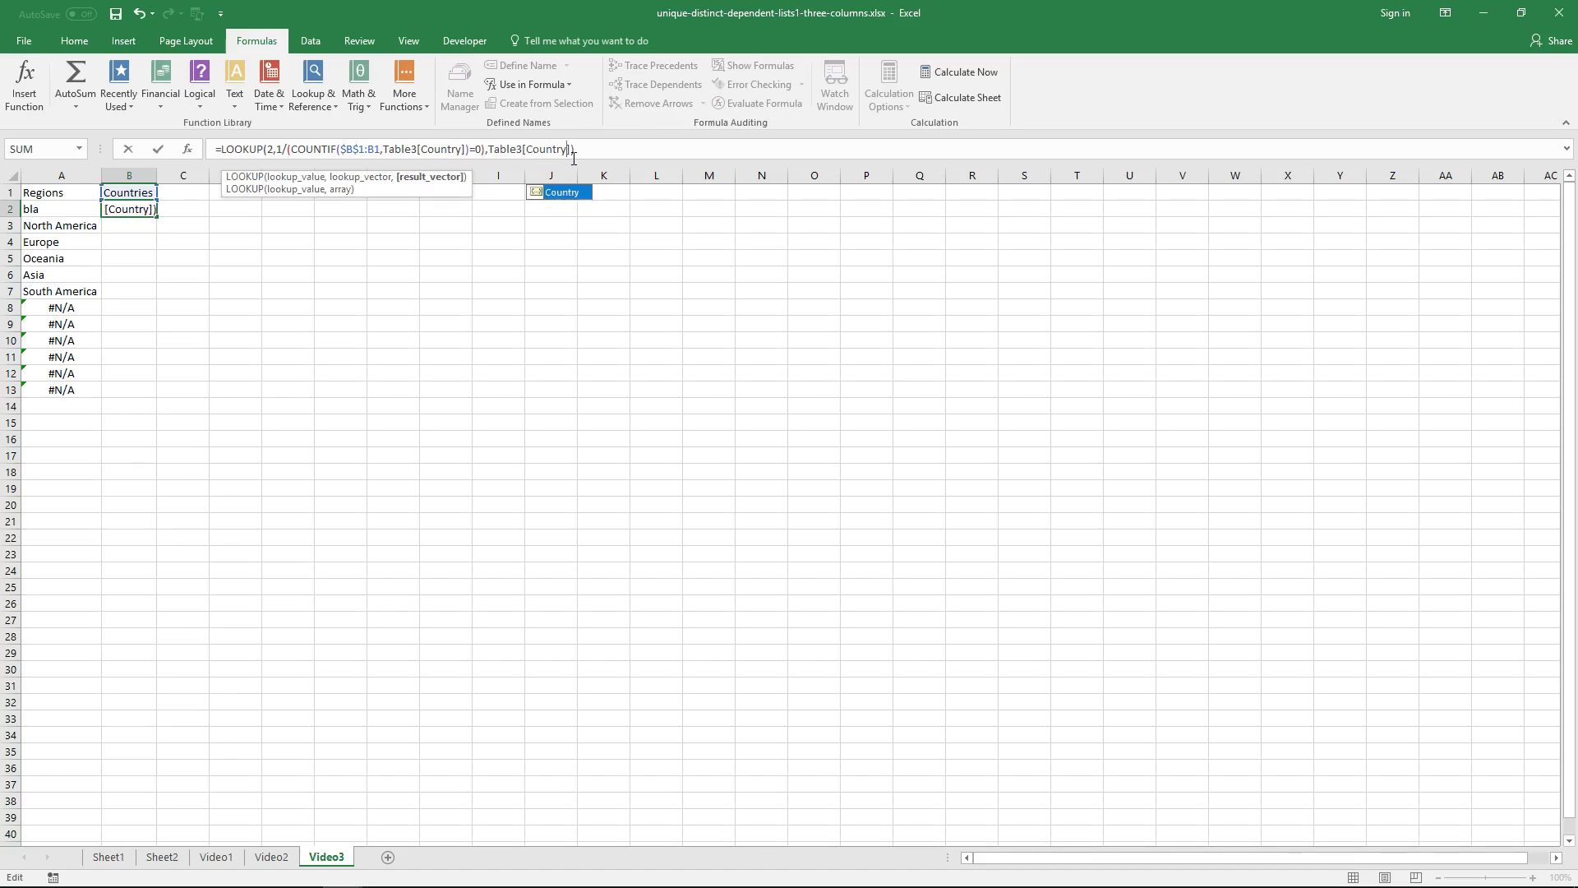
key("ctrl+shift+Return")
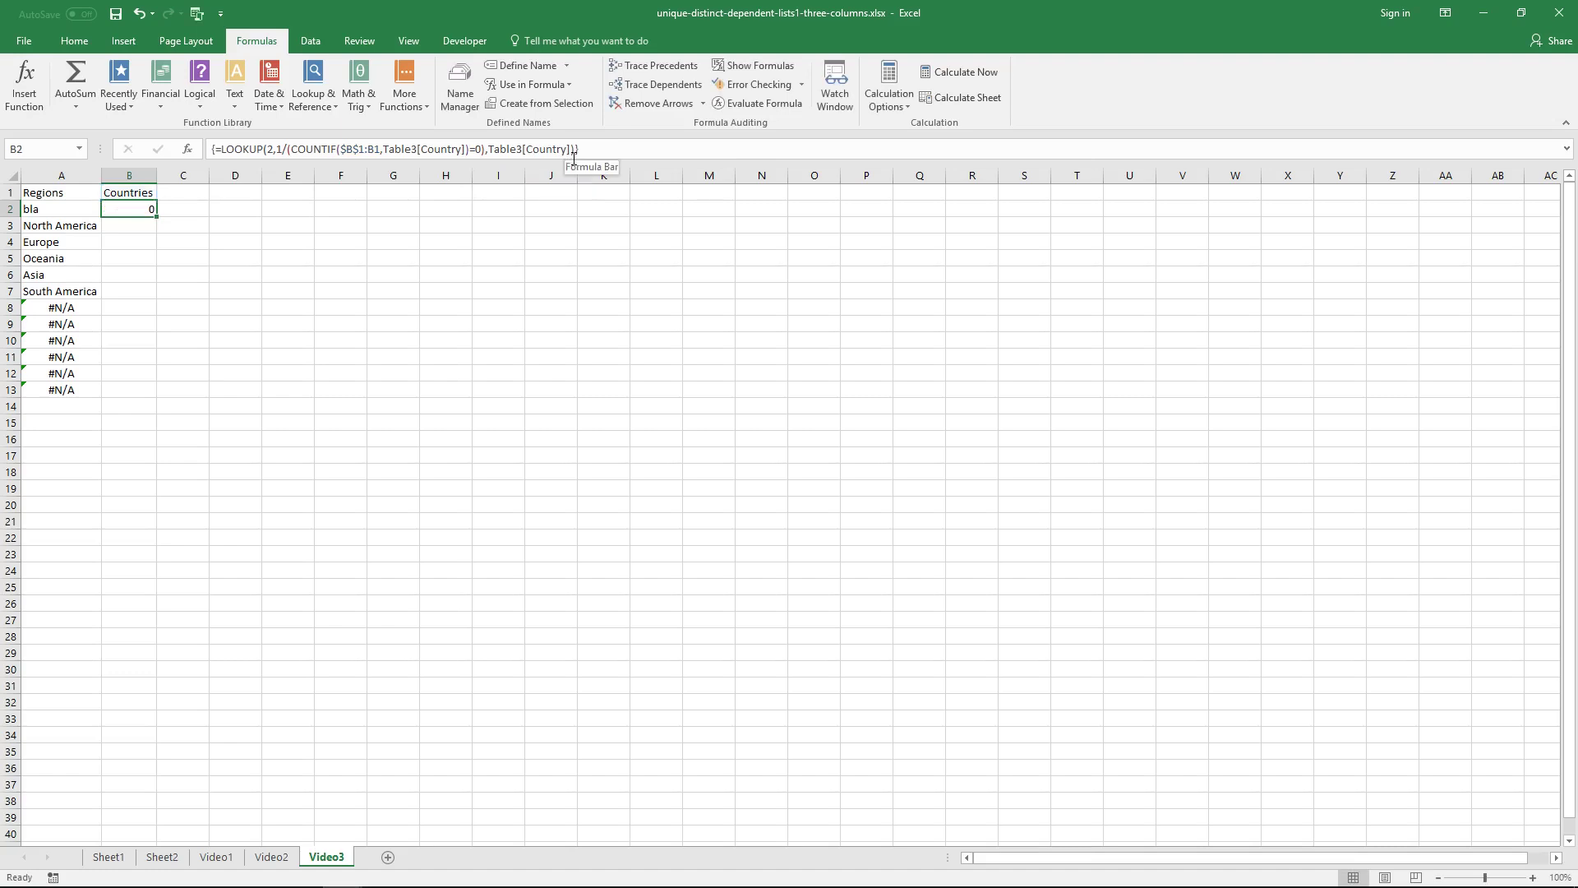
key("shift+F8")
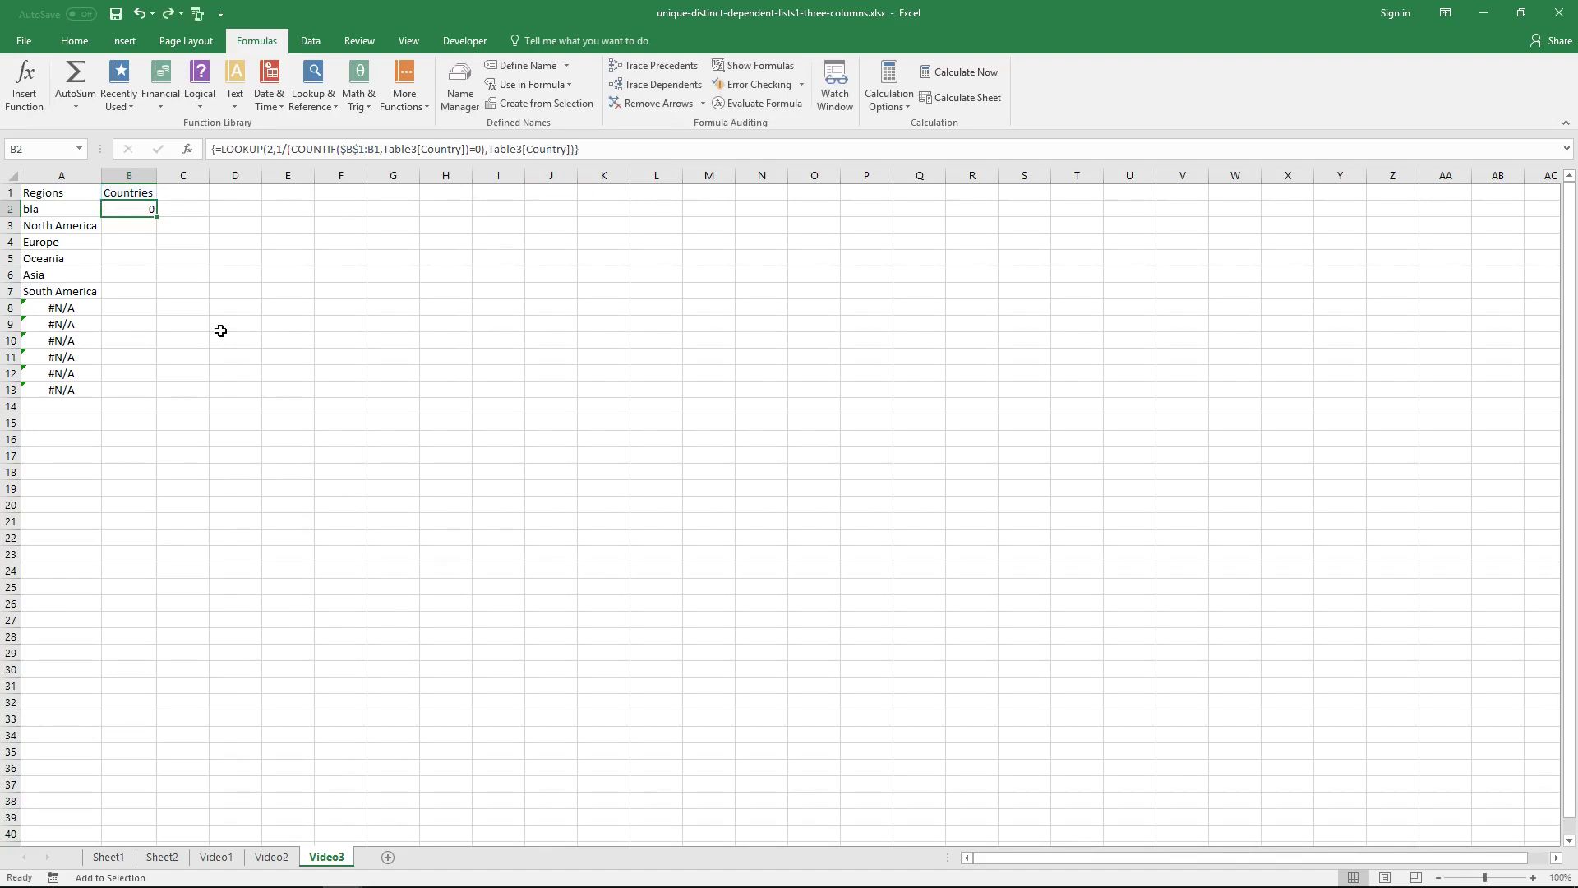
Step: Delete the table row containing bla from the table on the Video2 sheet
left_click(274, 857)
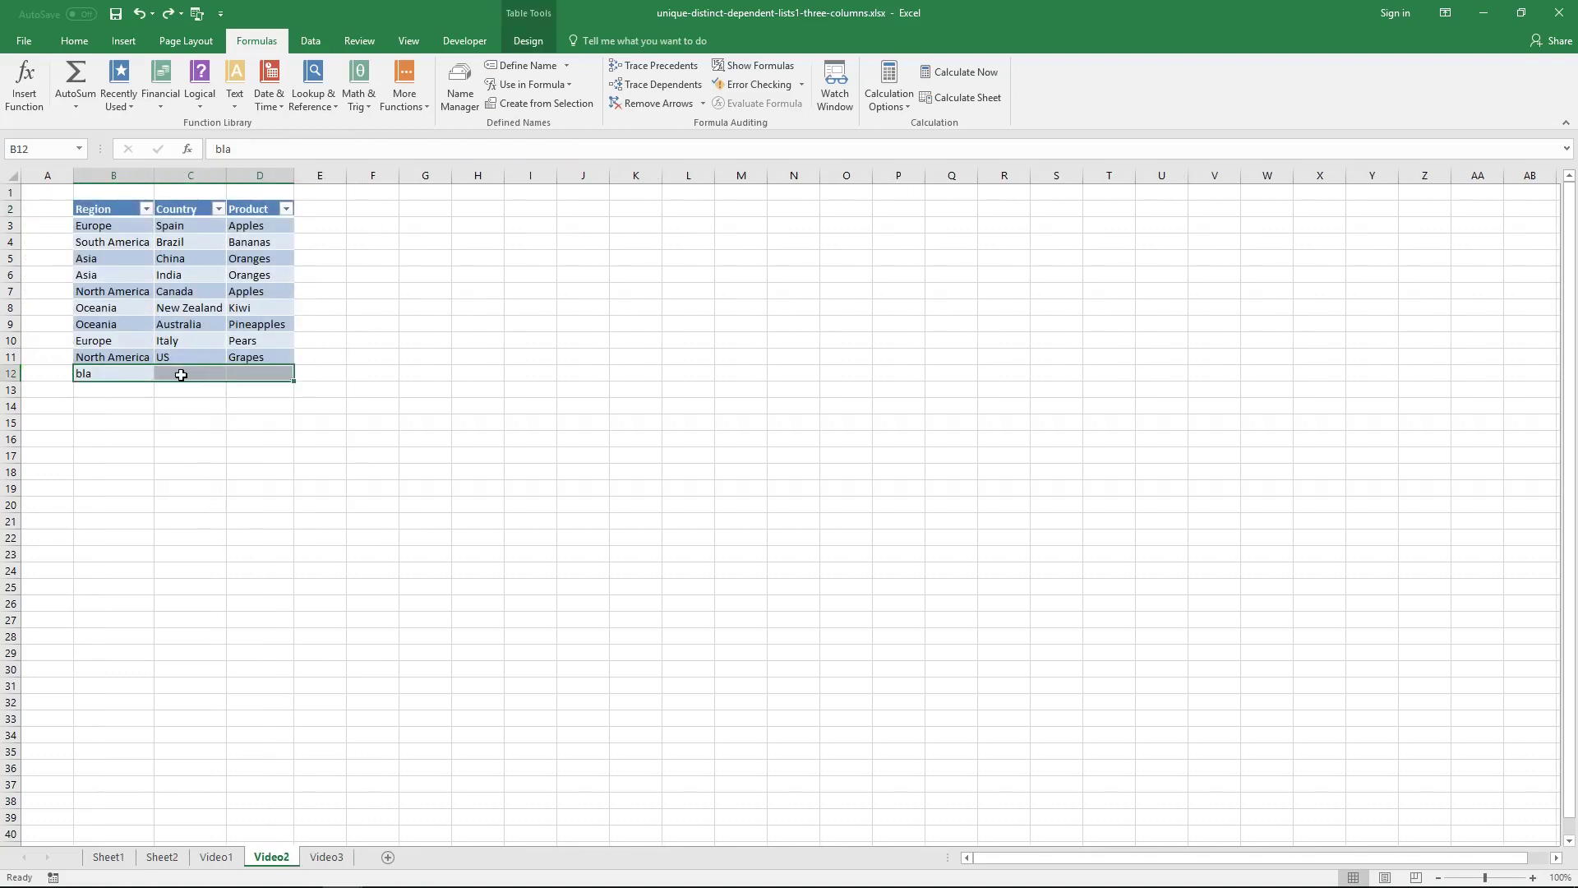
right_click(110, 372)
mouse_move(216, 557)
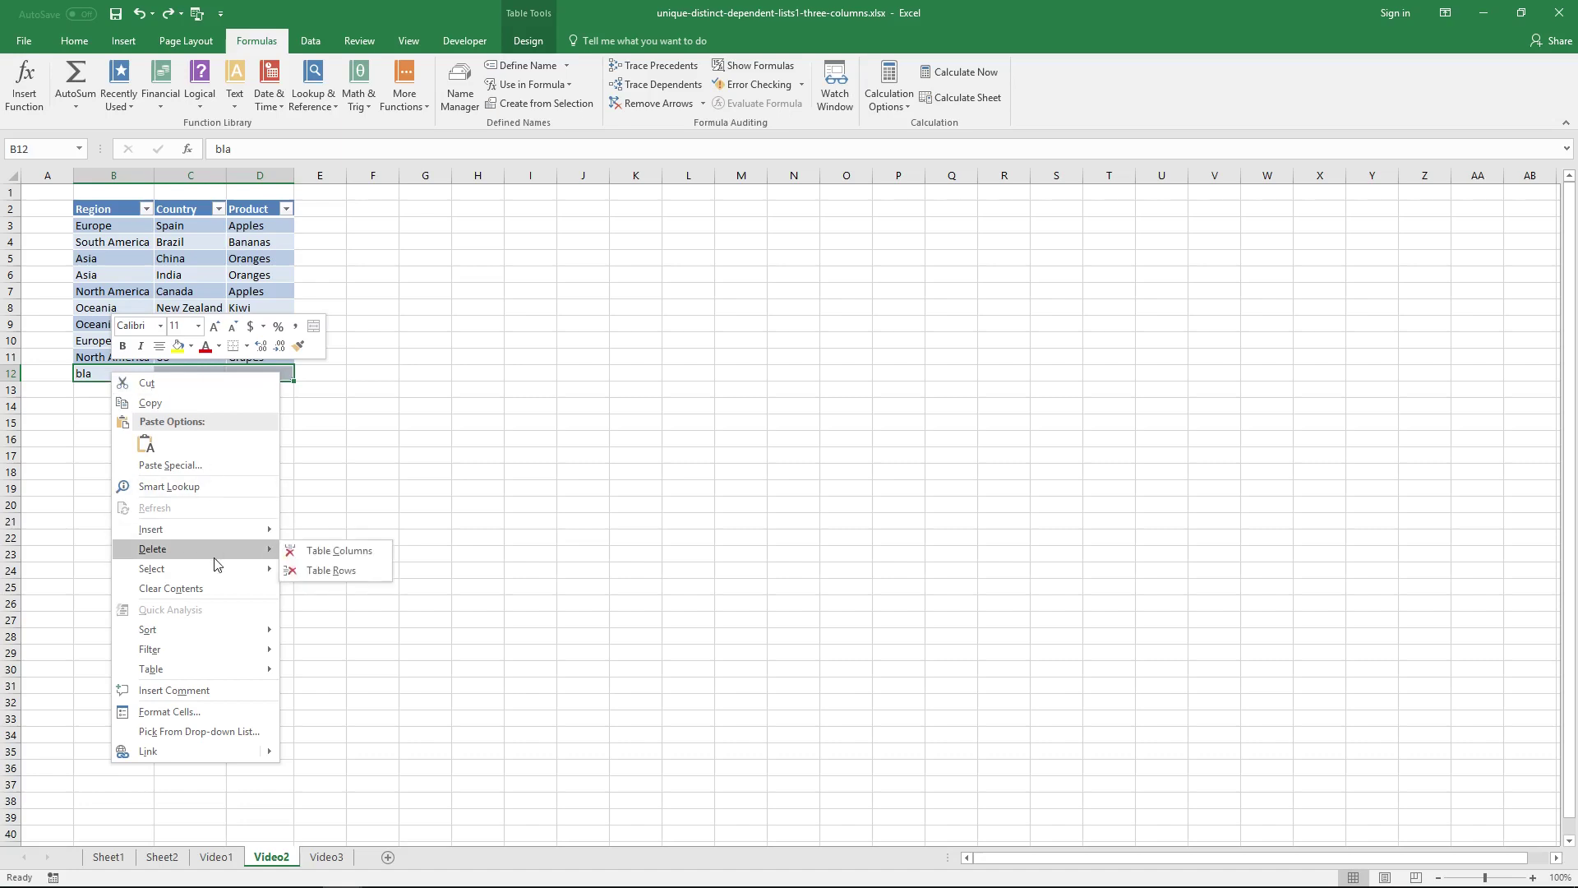
left_click(329, 569)
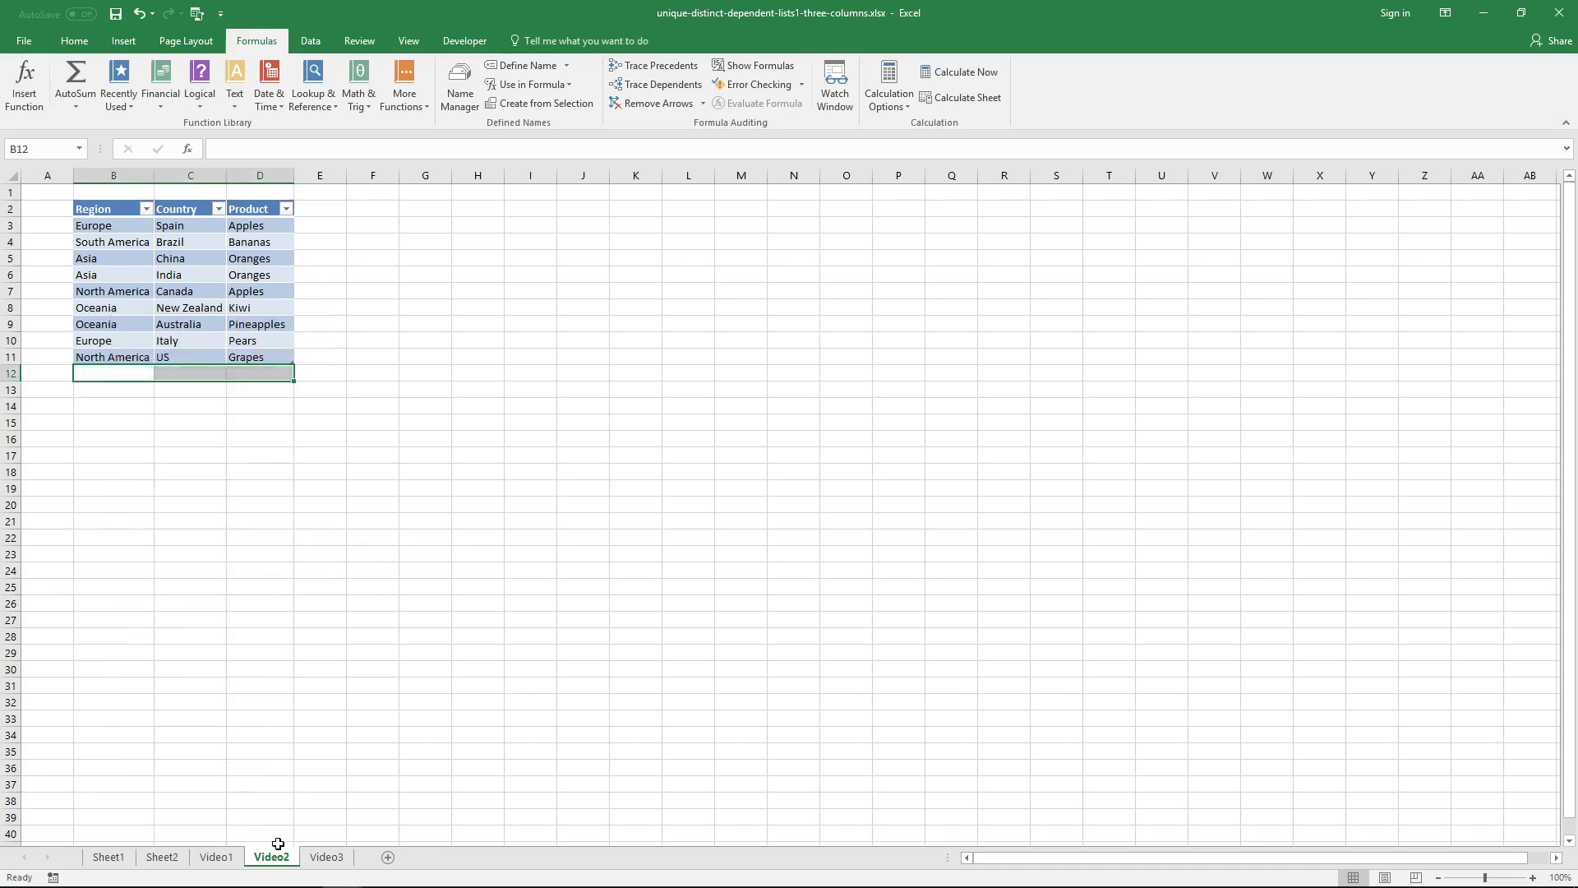
Step: Fill the Countries array formula on Video3 from B2 down through B13
left_click(327, 856)
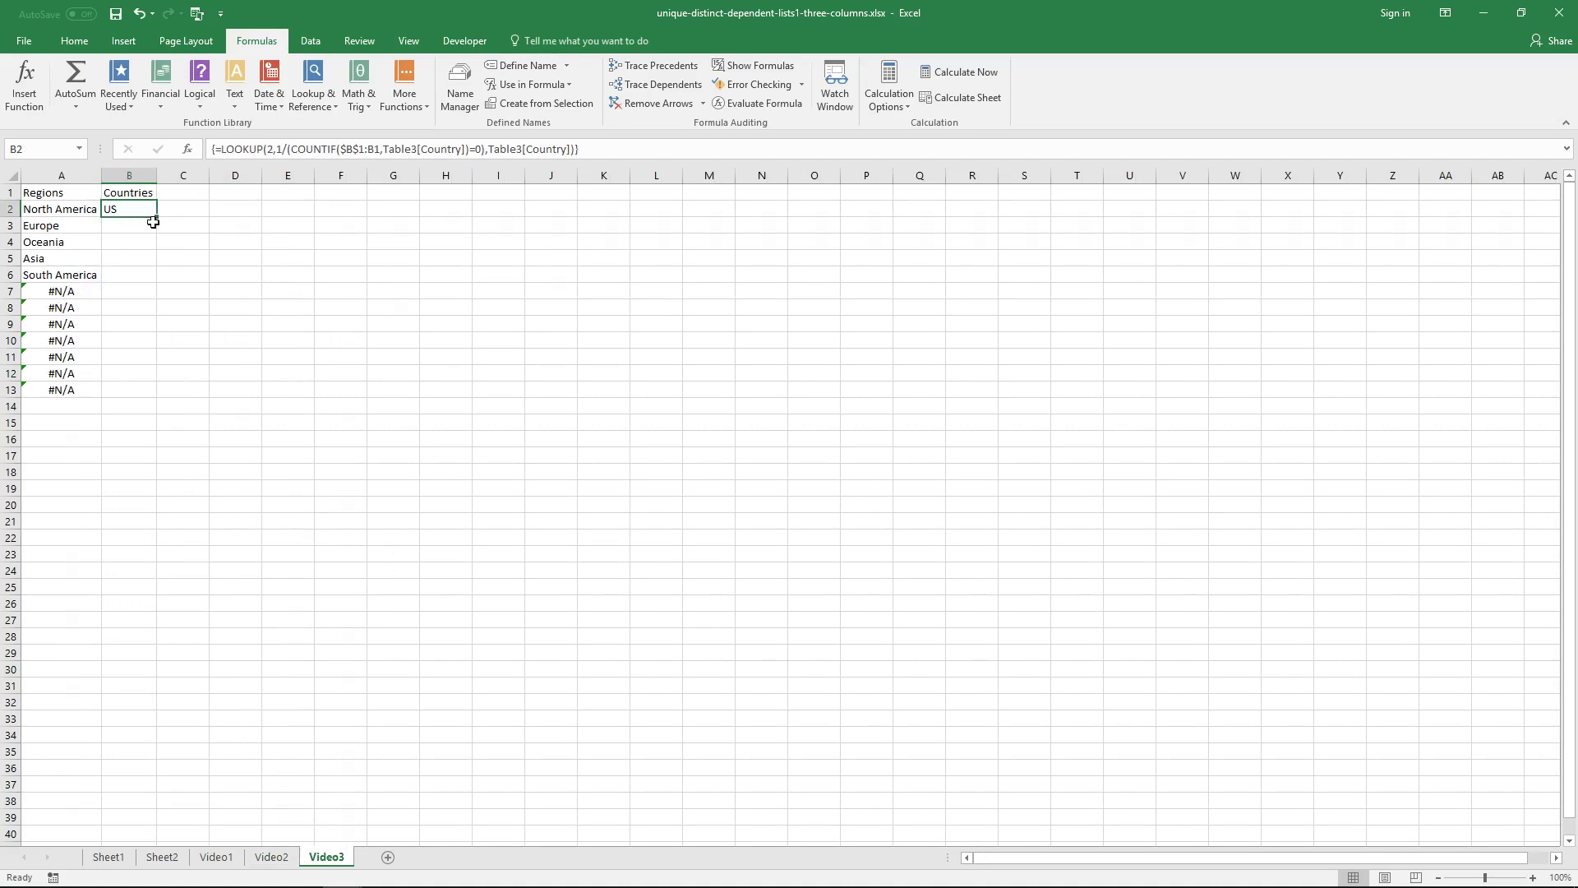
left_click_drag(156, 217, 158, 398)
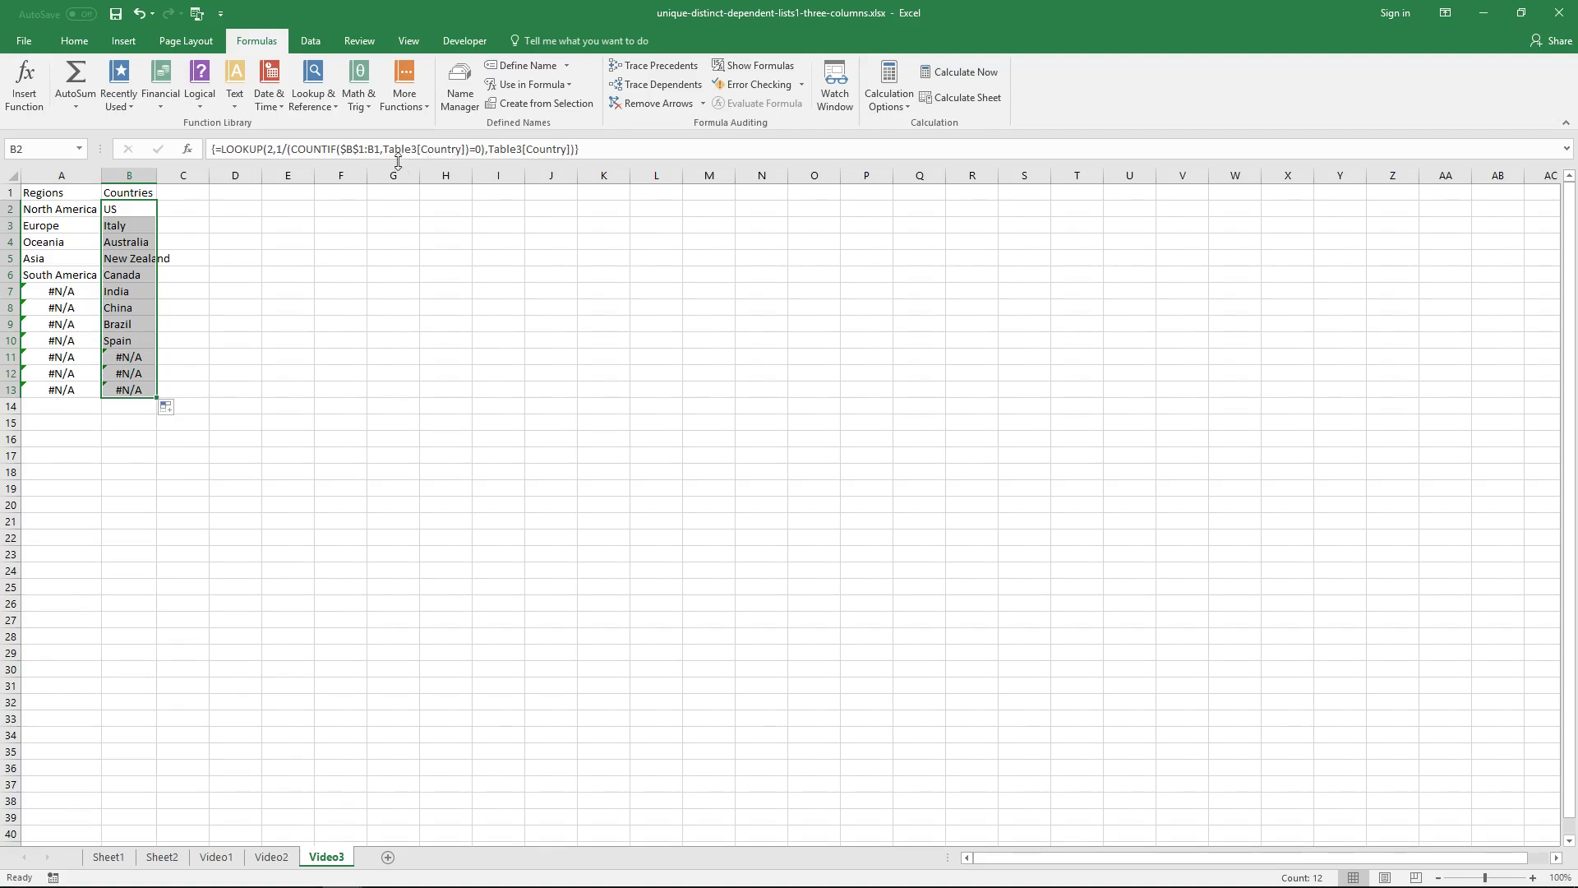
Step: Wrap B2's COUNTIF test in parentheses and multiply it by a new condition beginning with the absolute reference Video1!$B$3=
left_click(295, 149)
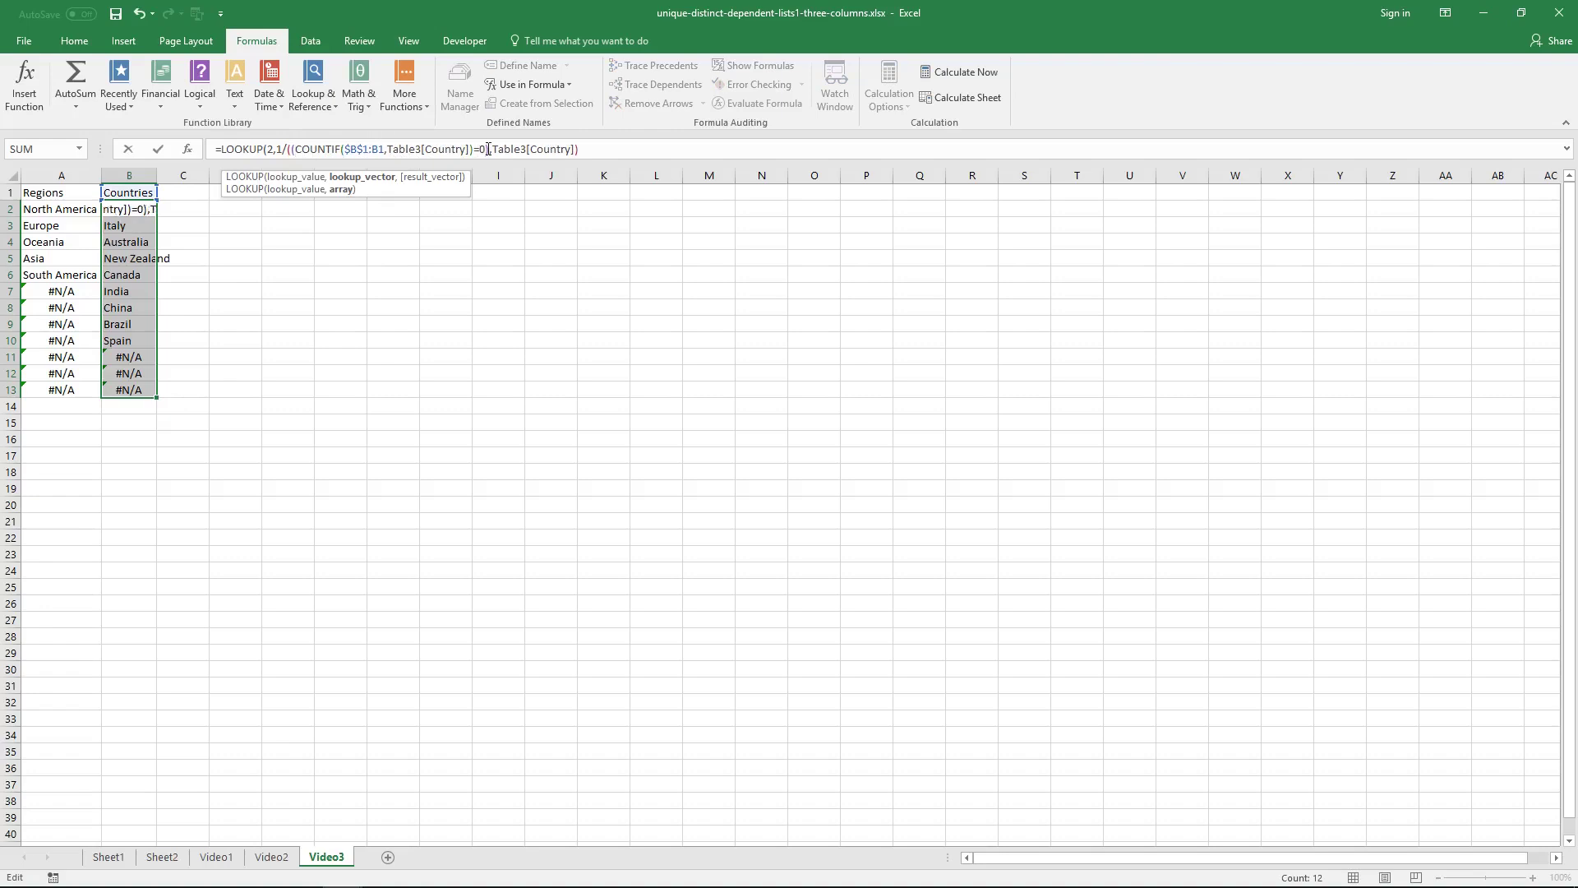
type(")*(")
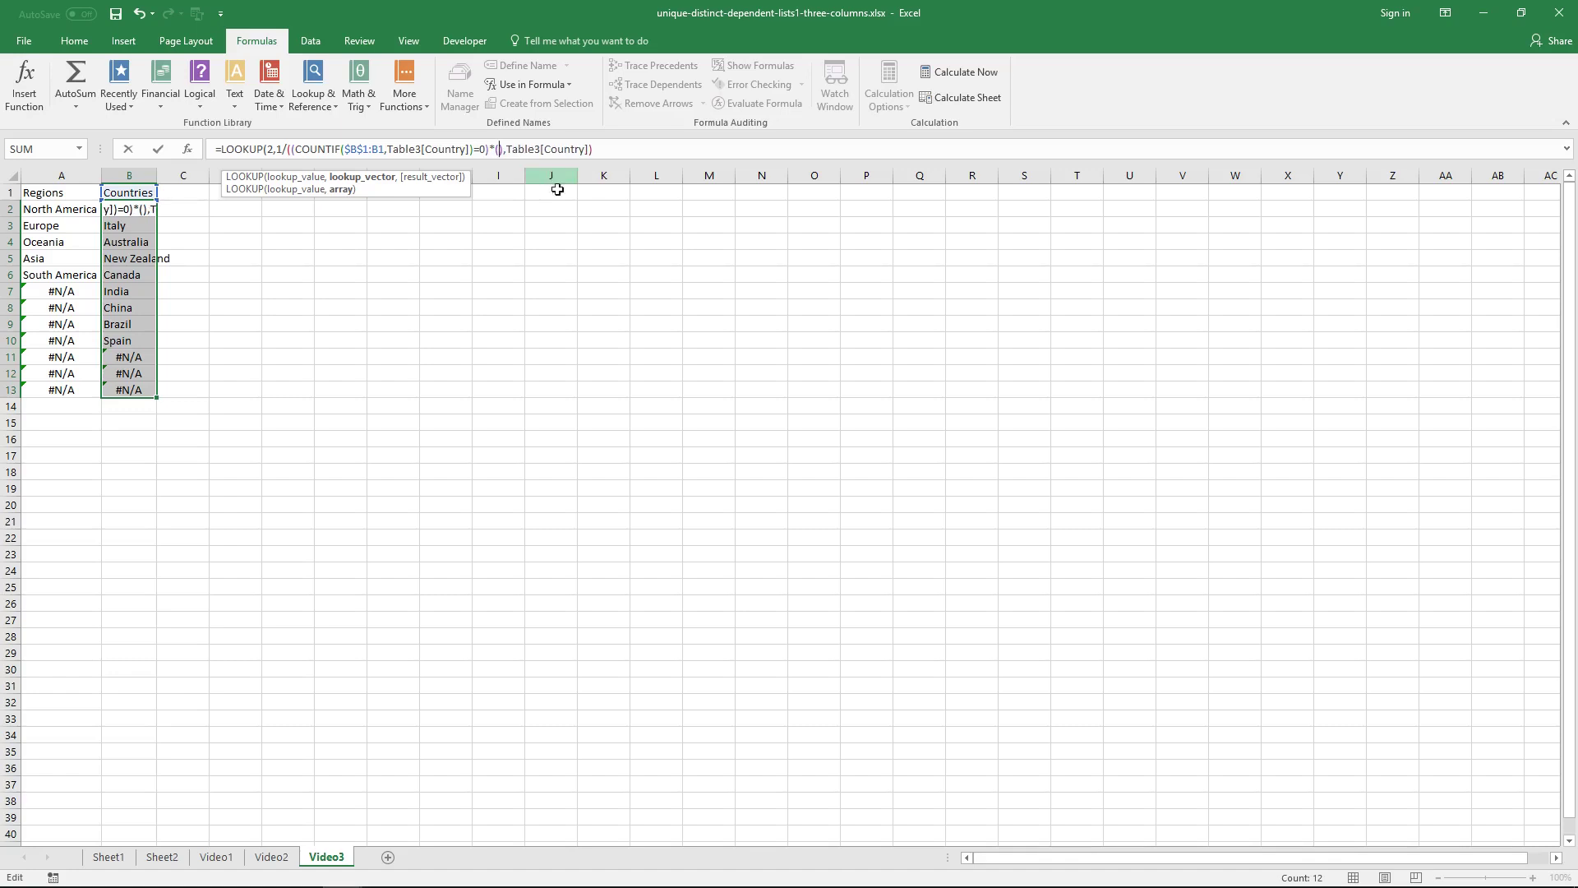
left_click(286, 858)
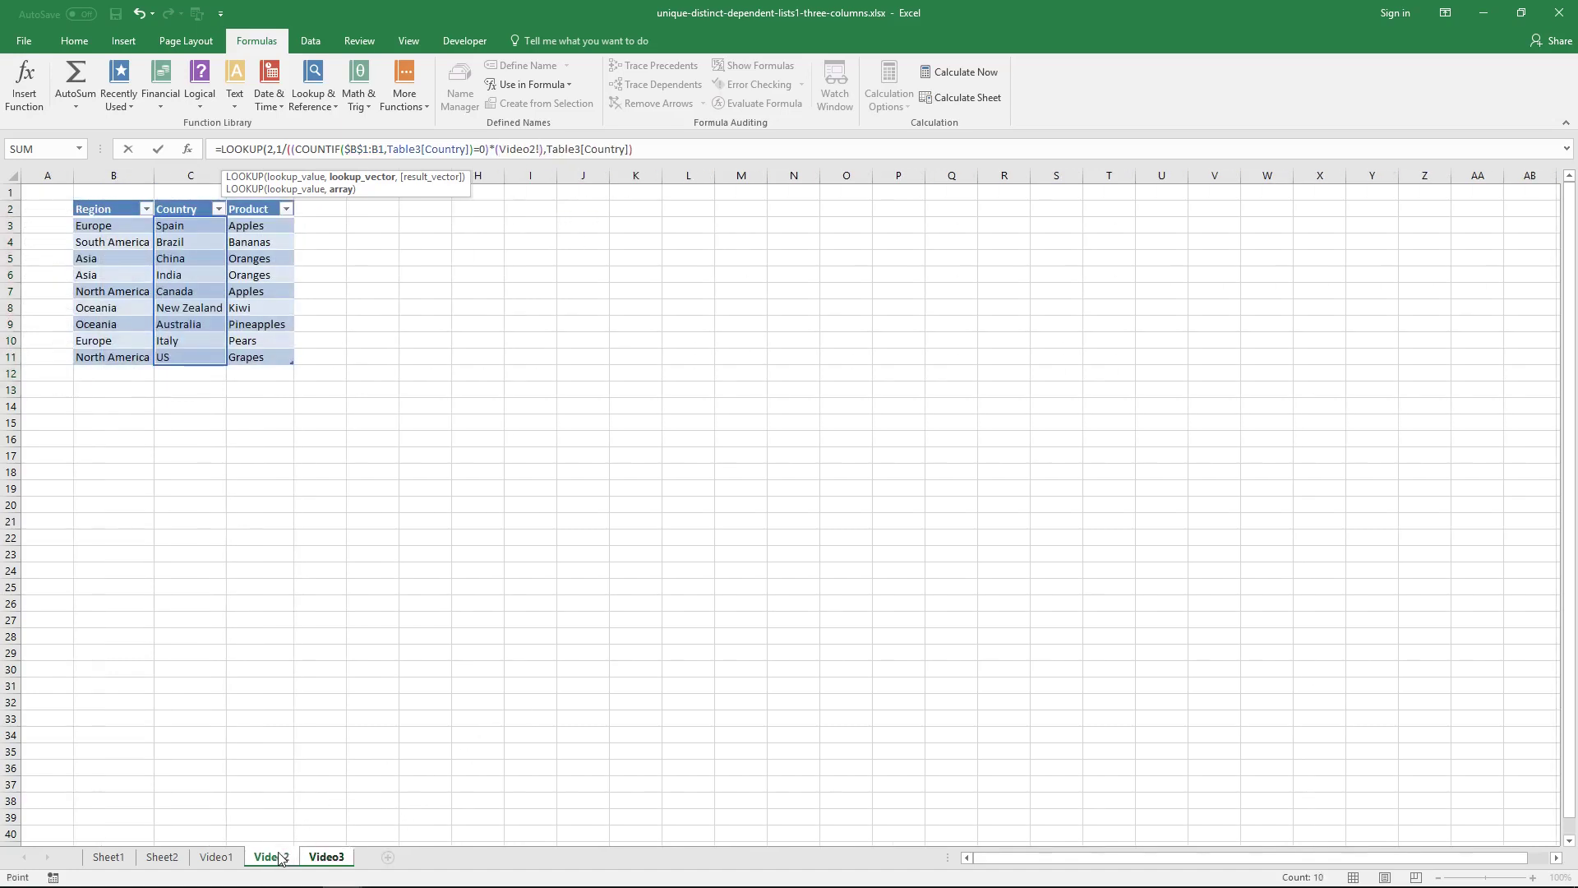
left_click(235, 857)
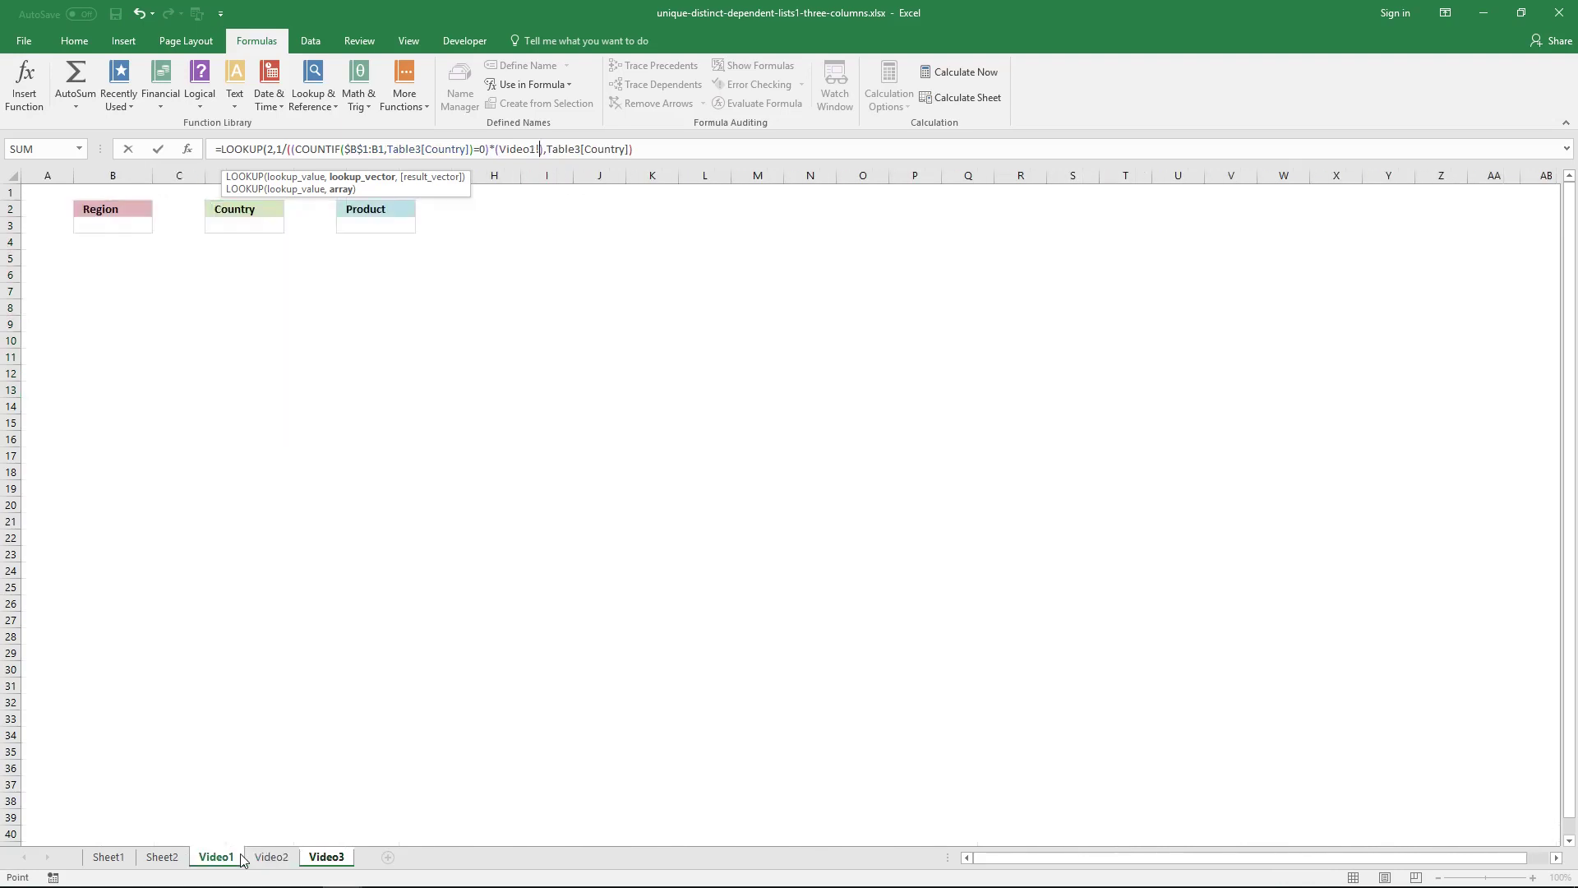
left_click(119, 225)
key("F4")
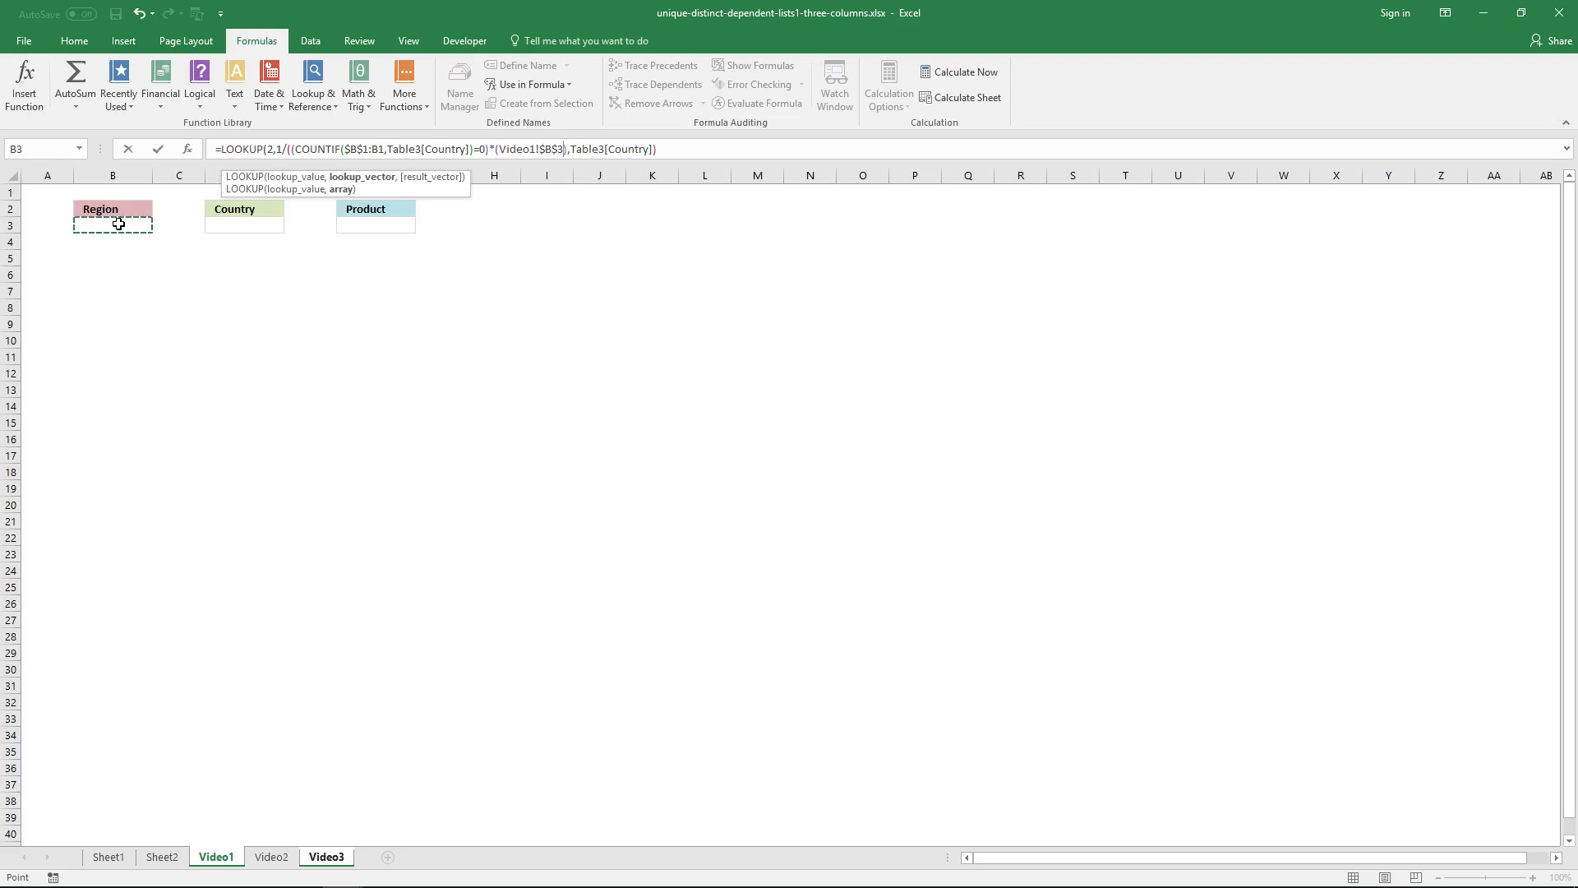
type("=")
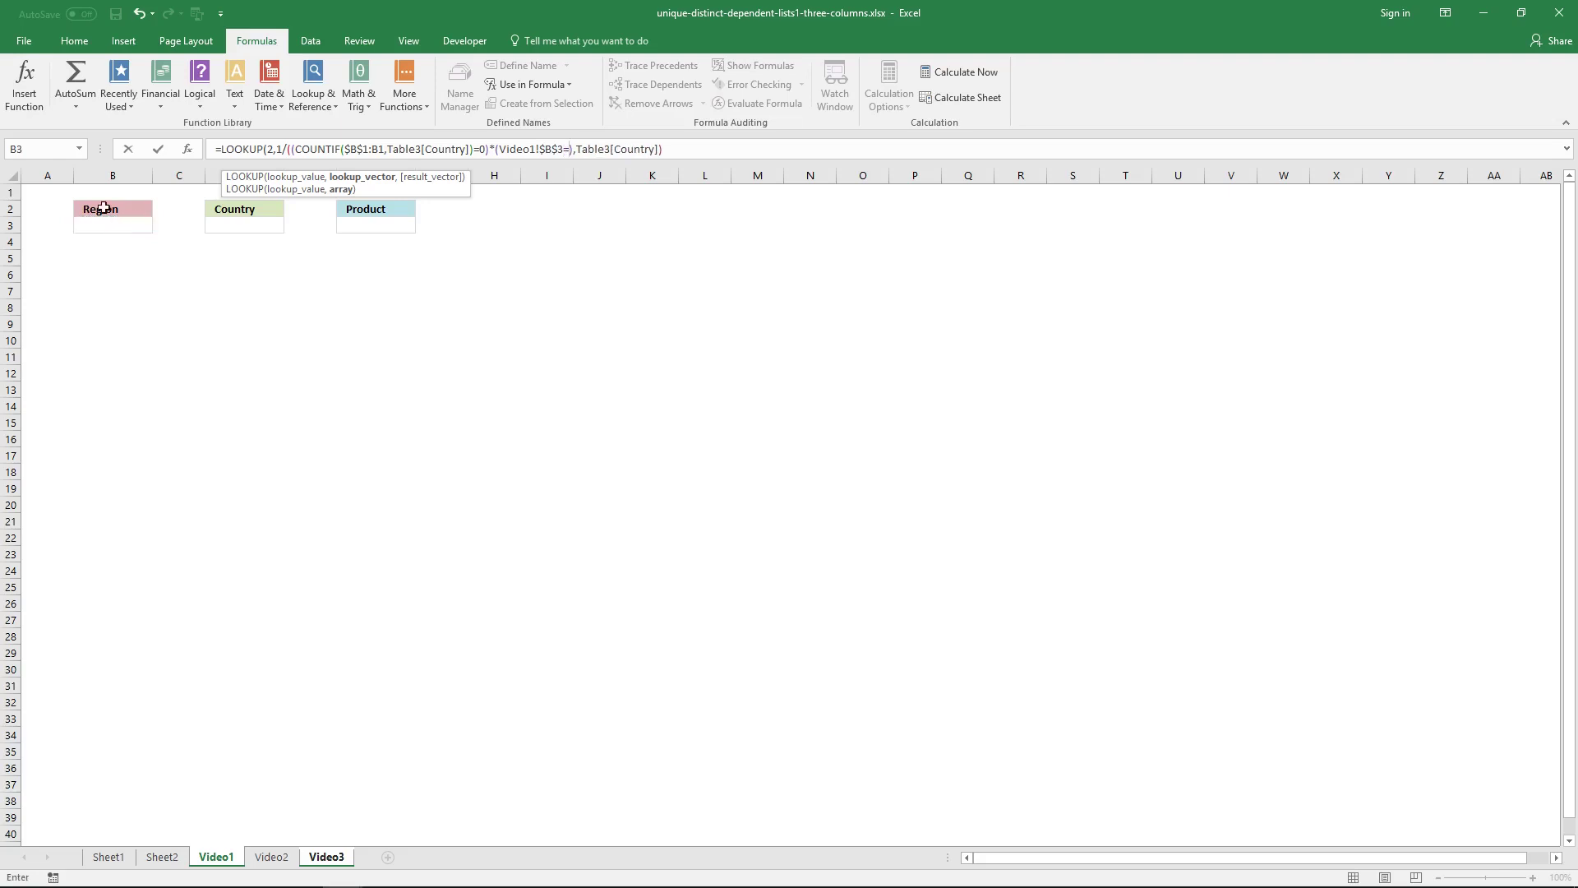
Step: Complete the new condition in B2 with the absolute Region range Video2!$B$3:$B$11 and enter the result as an array formula
left_click(283, 858)
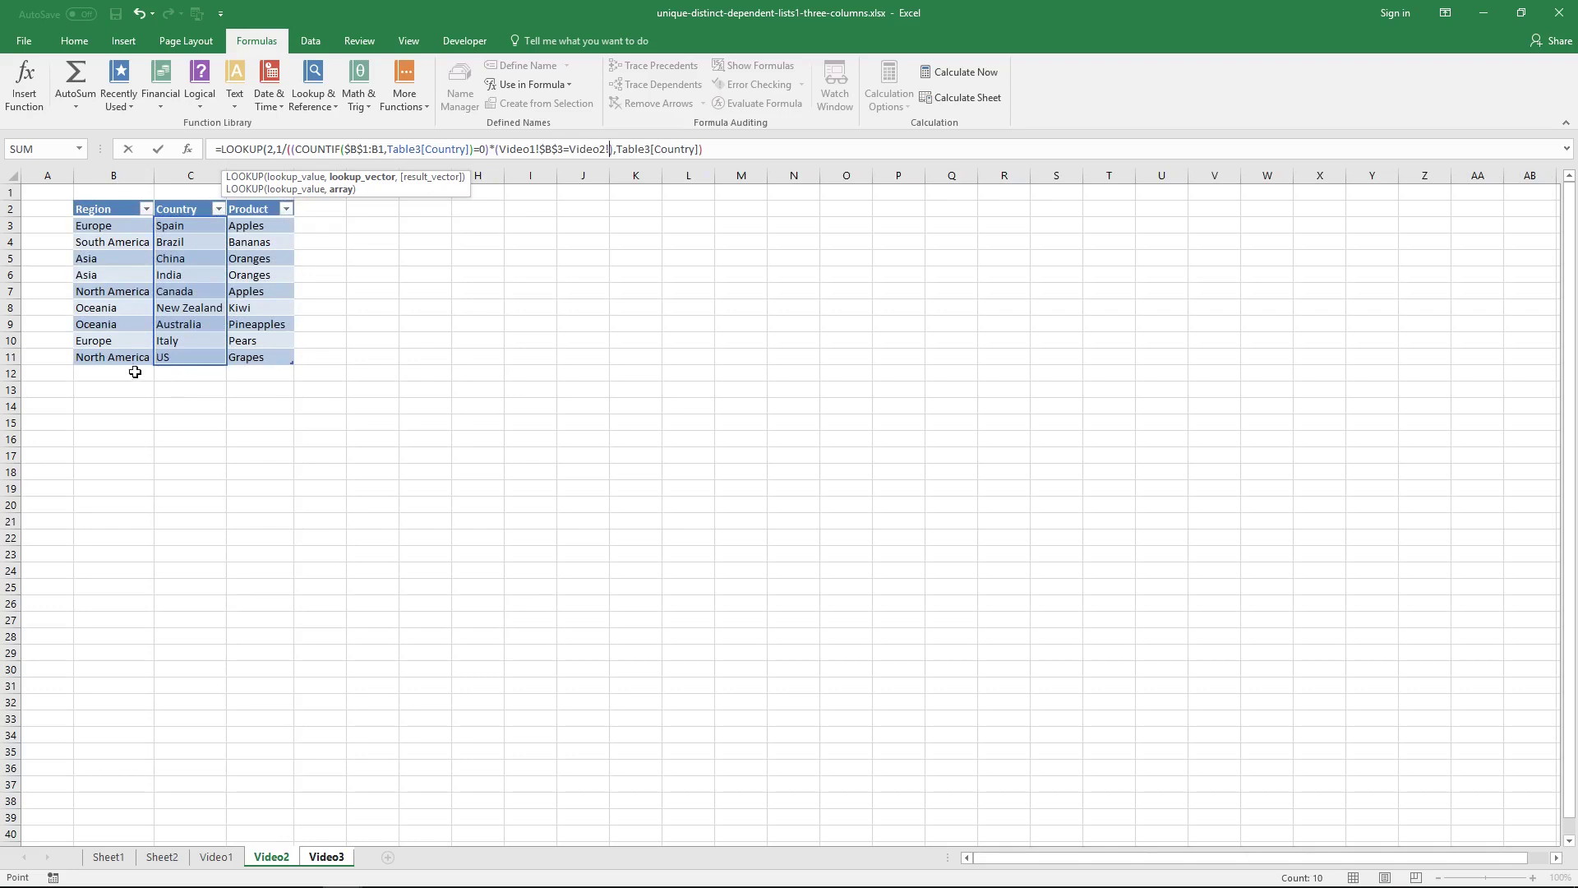
left_click_drag(128, 355, 97, 227)
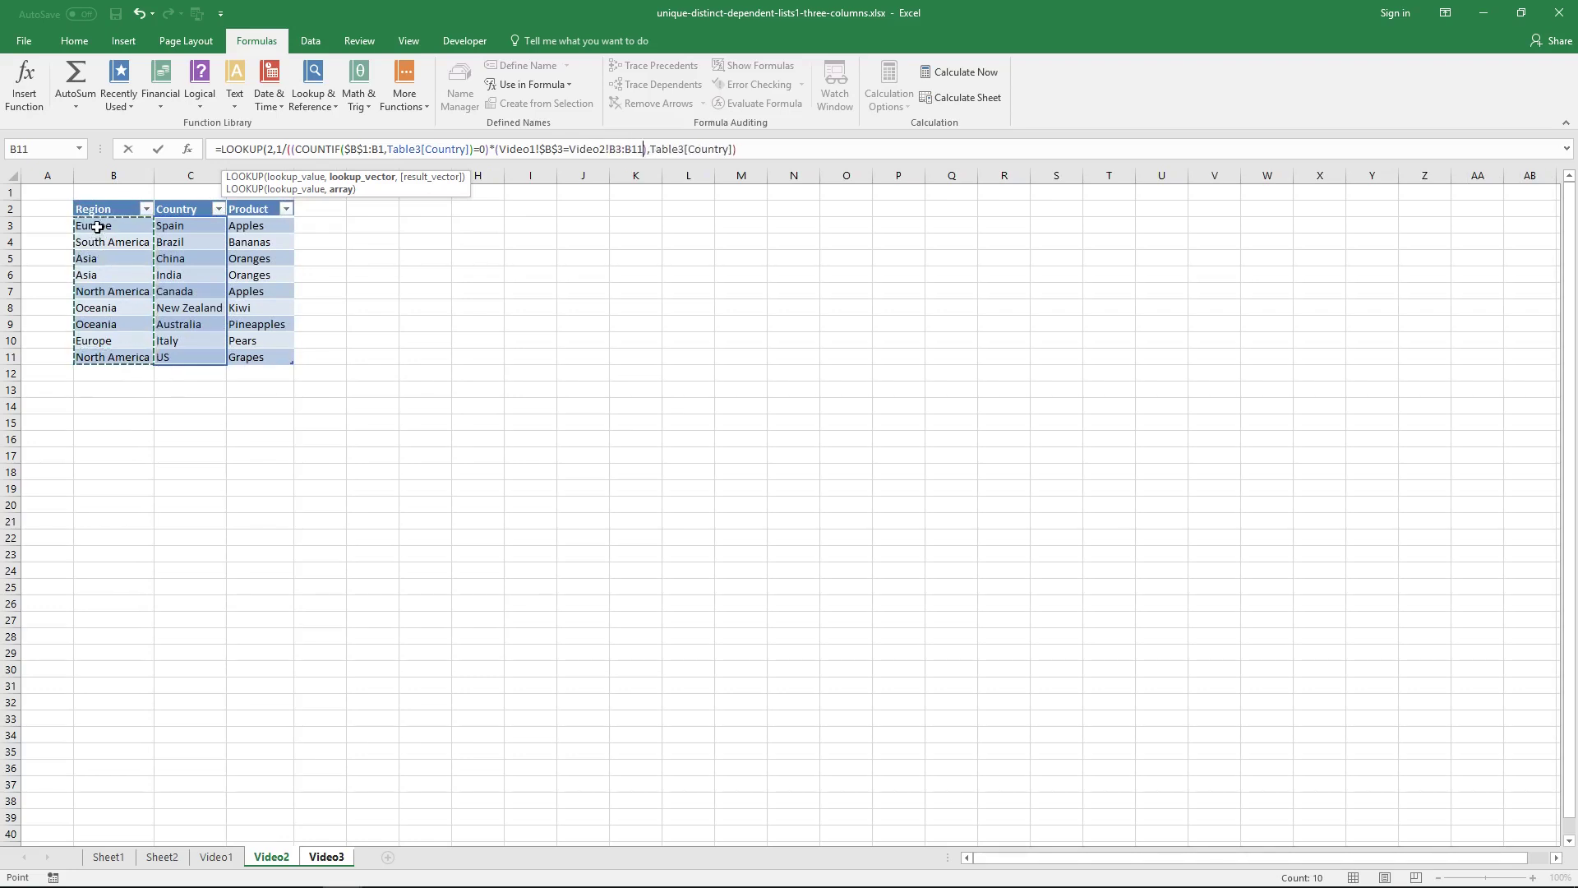
key("F4")
key("ctrl+shift+Return")
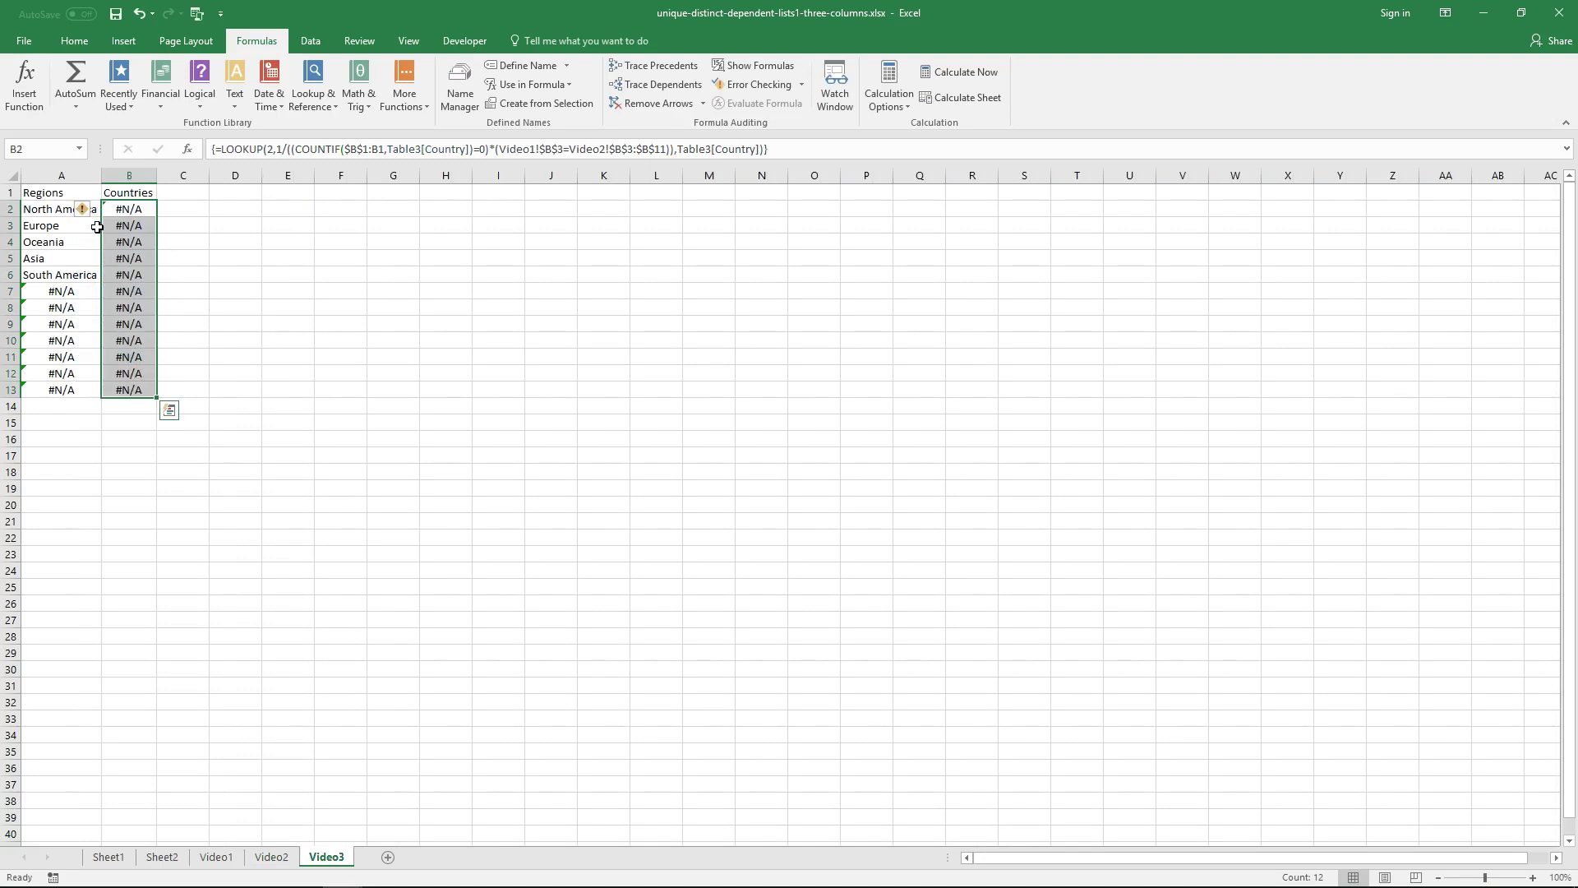
key("shift+F8")
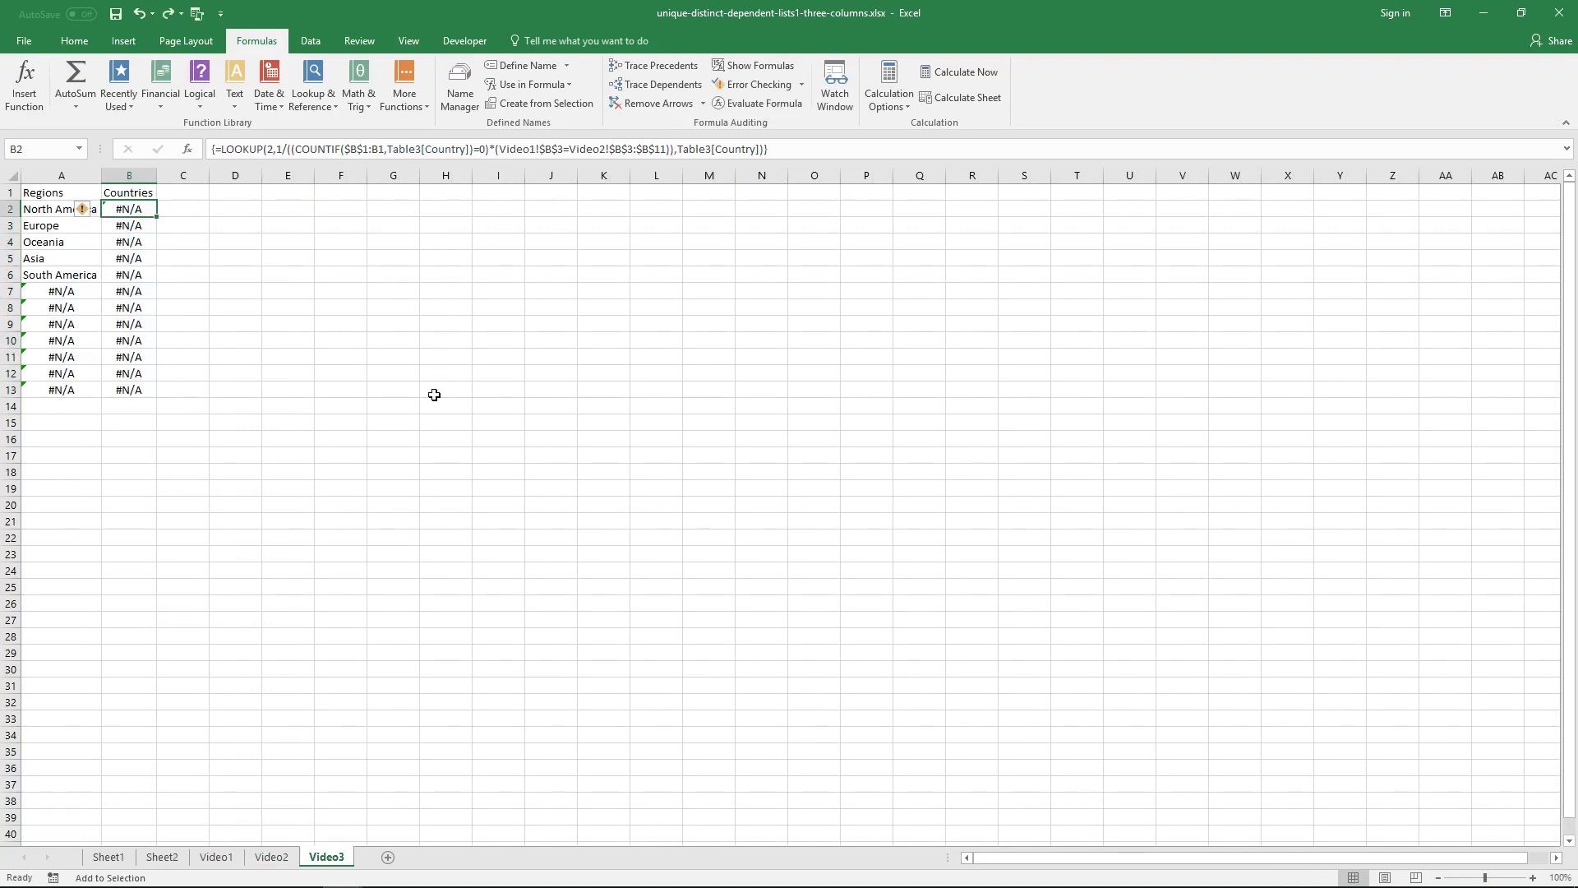
Step: Enter Asia in the Region cell B3 on the Video1 sheet and return to the Video3 sheet
left_click(215, 857)
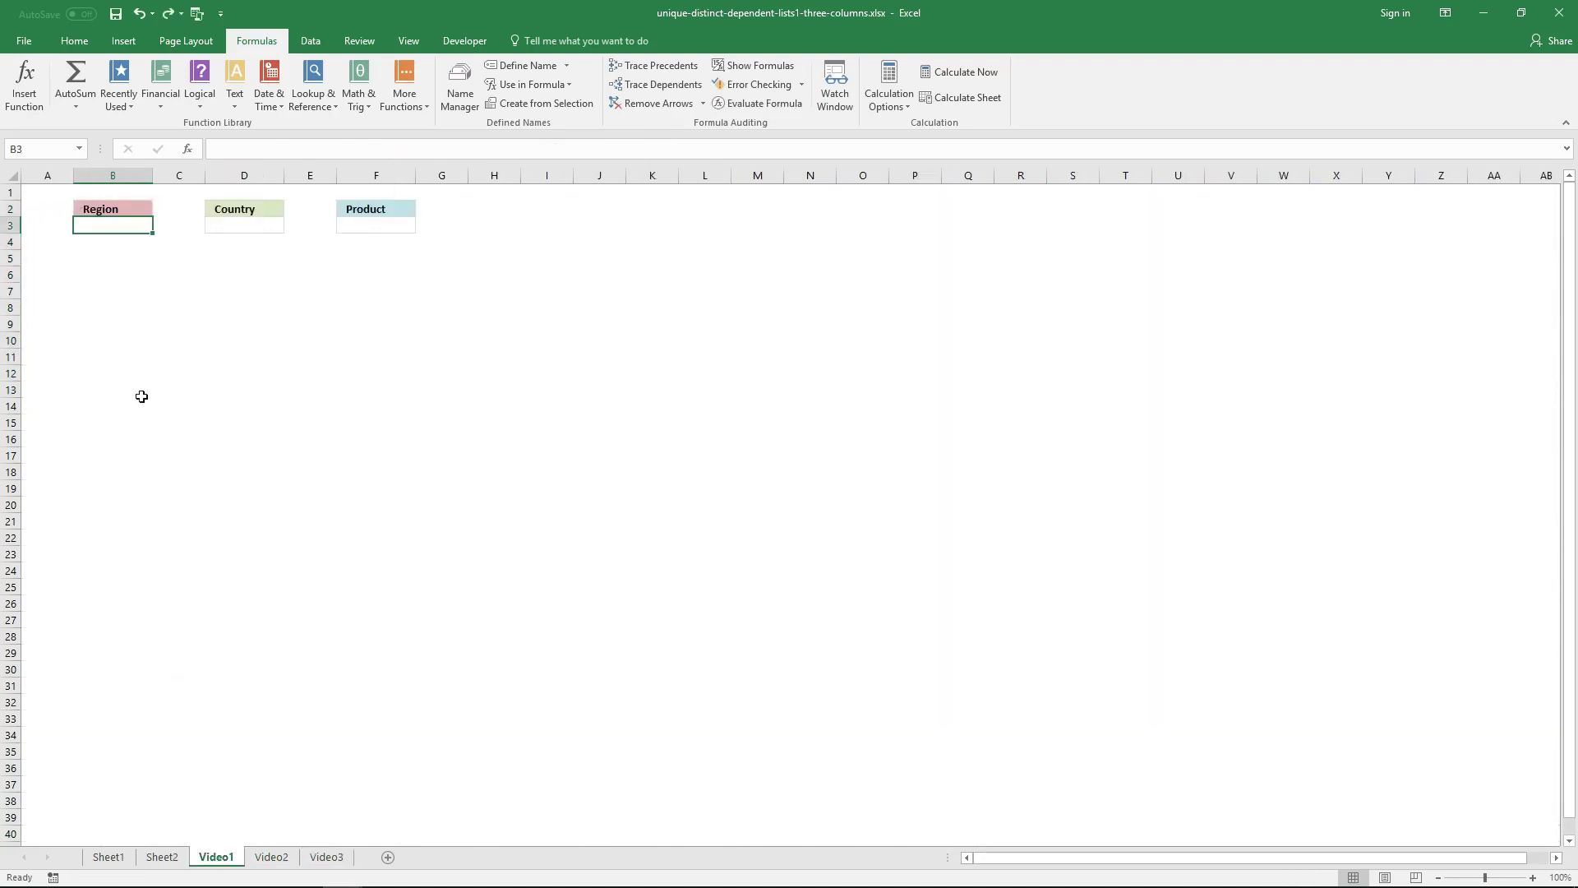
type("Asia")
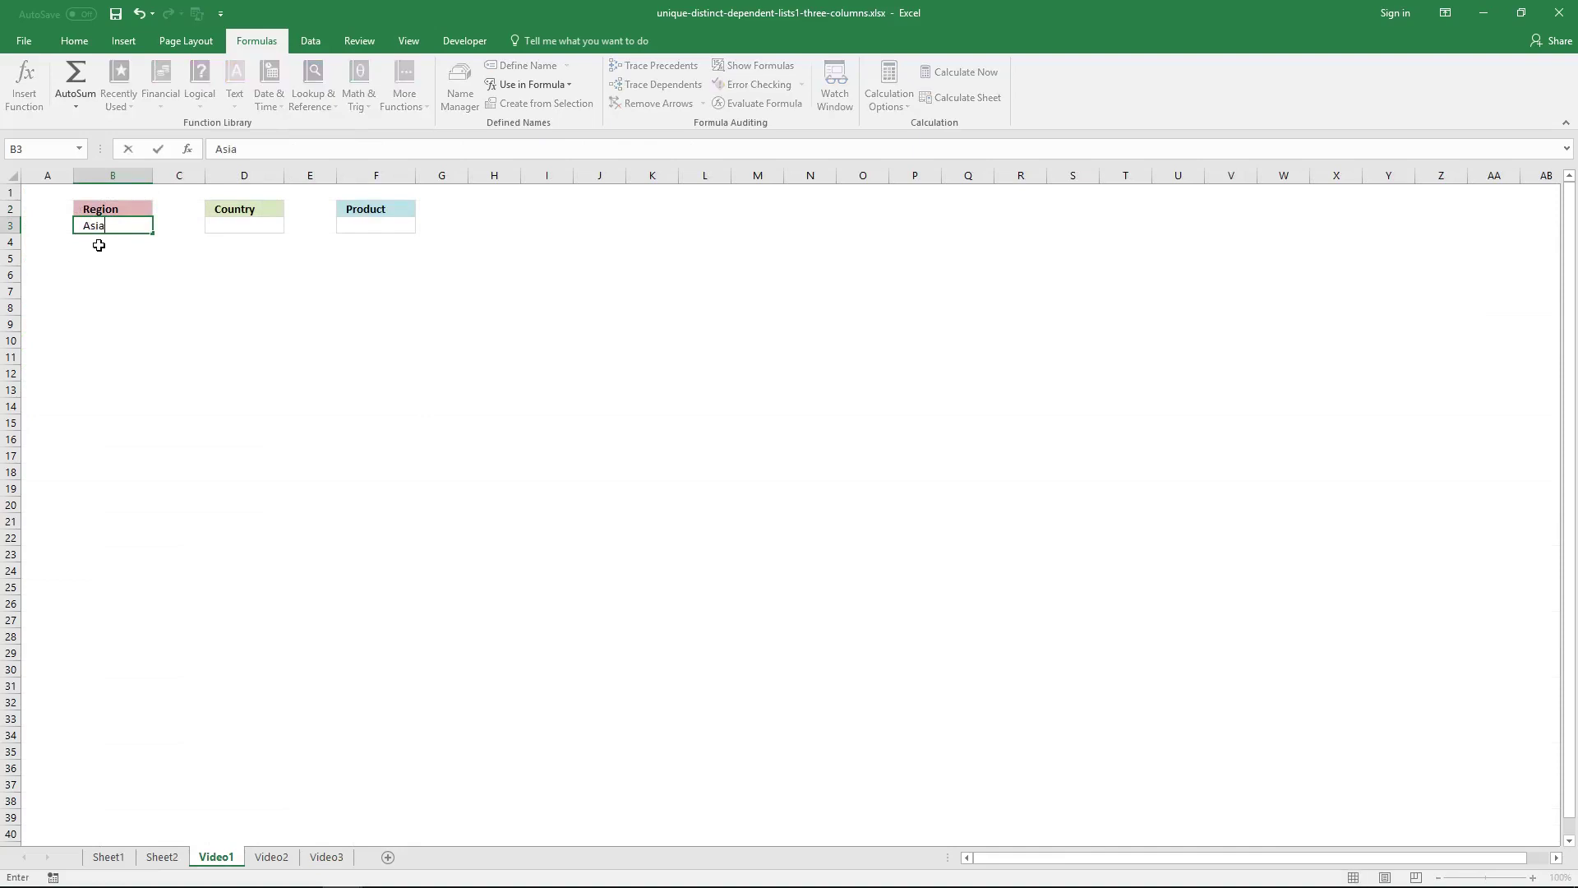
key("Return")
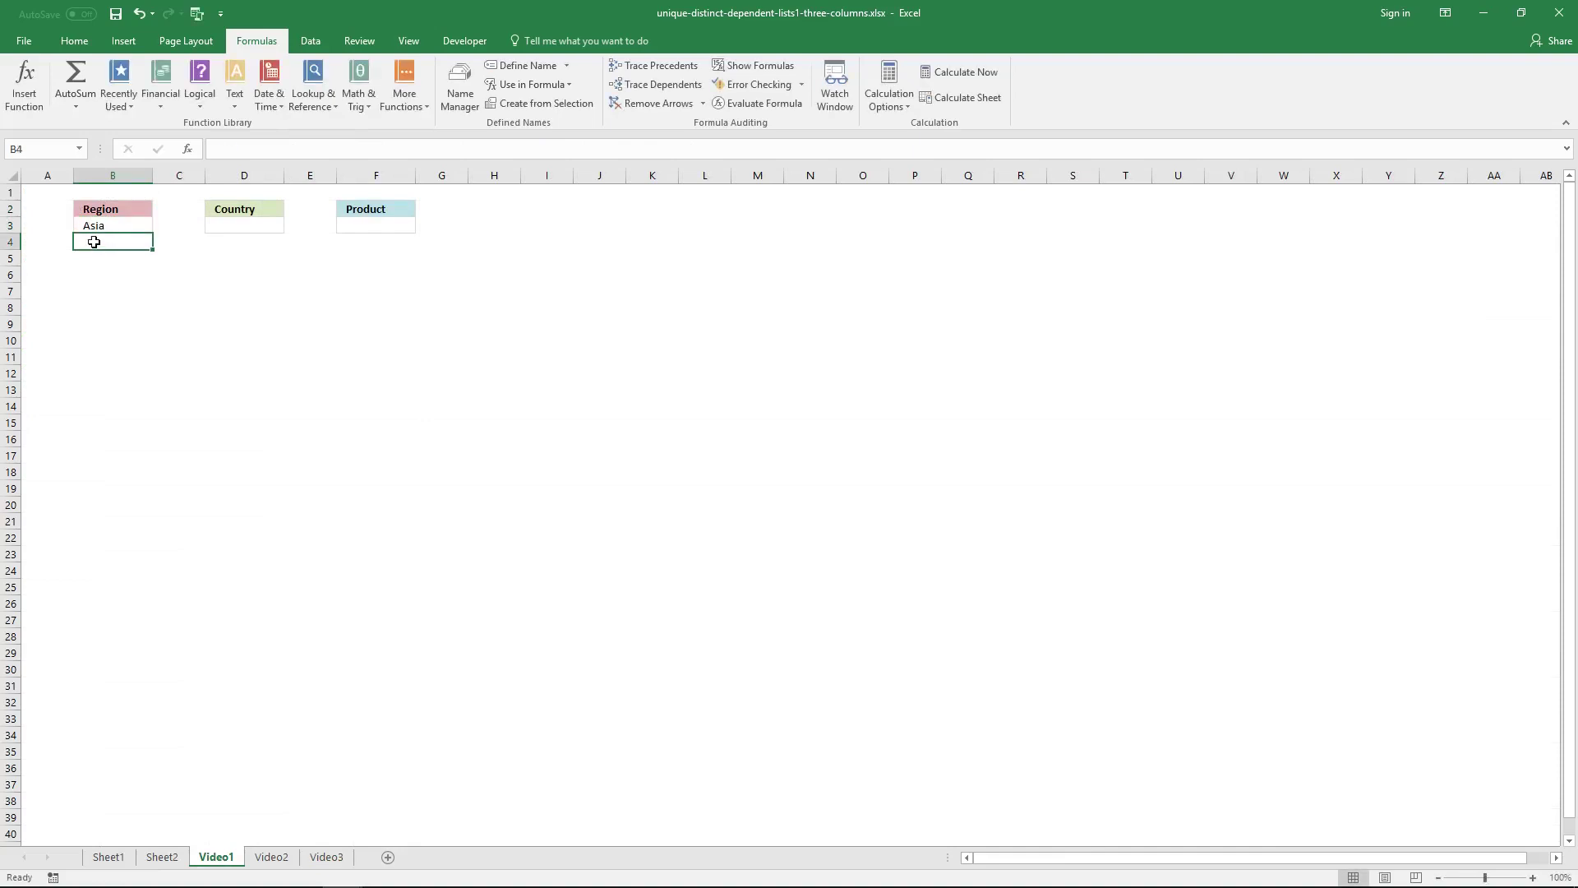
left_click(323, 857)
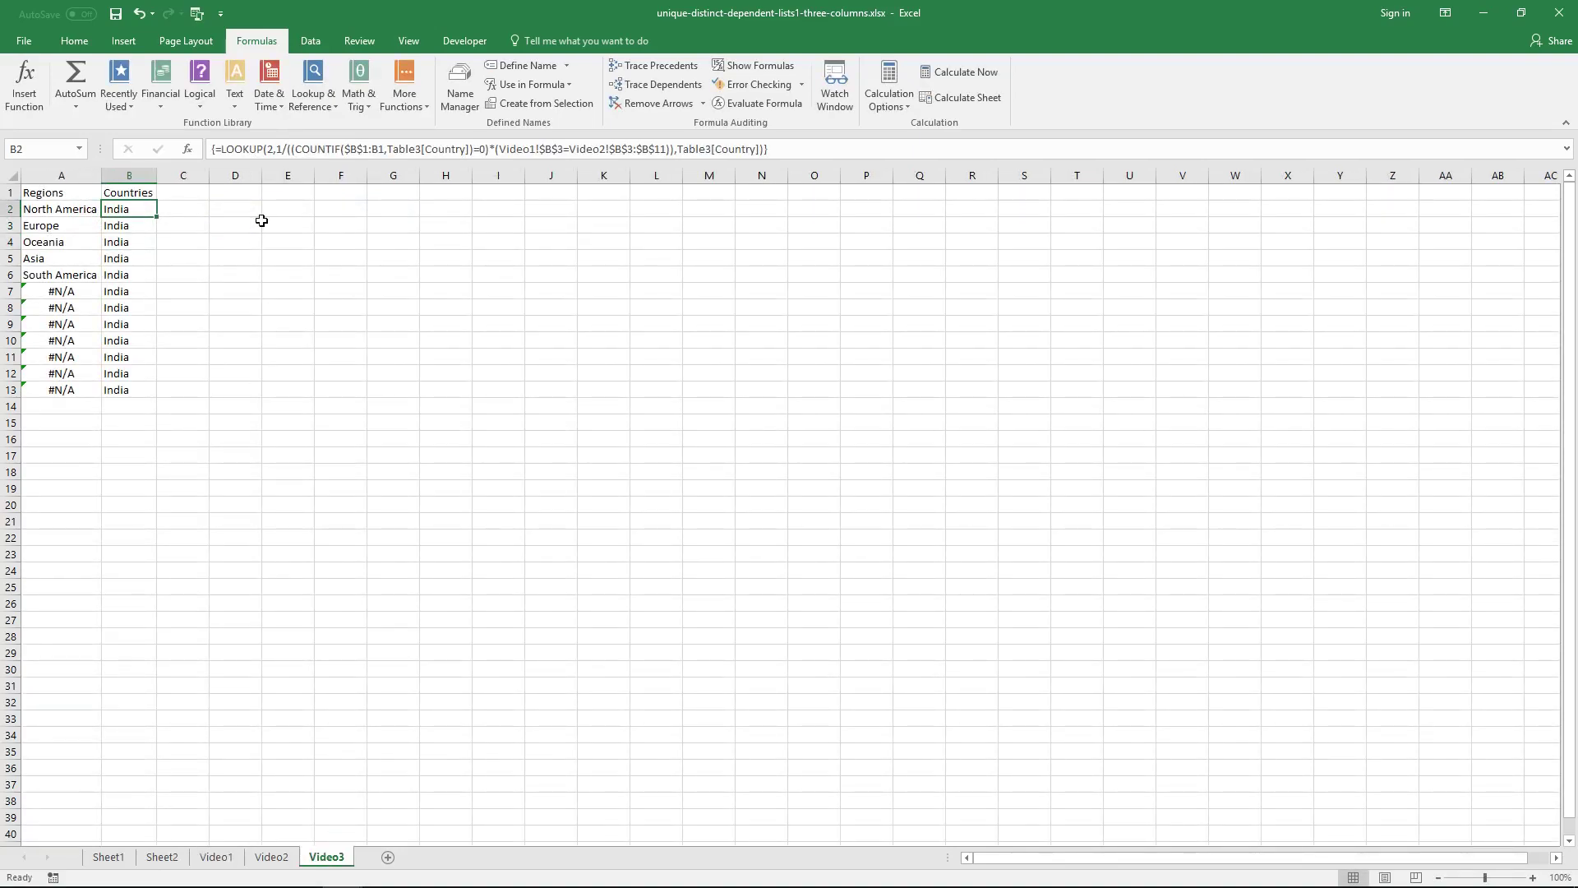
Step: Move B2's =0 comparison outside the two multiplied conditions, enclose them together in parentheses, and enter it as an array formula
left_click(483, 148)
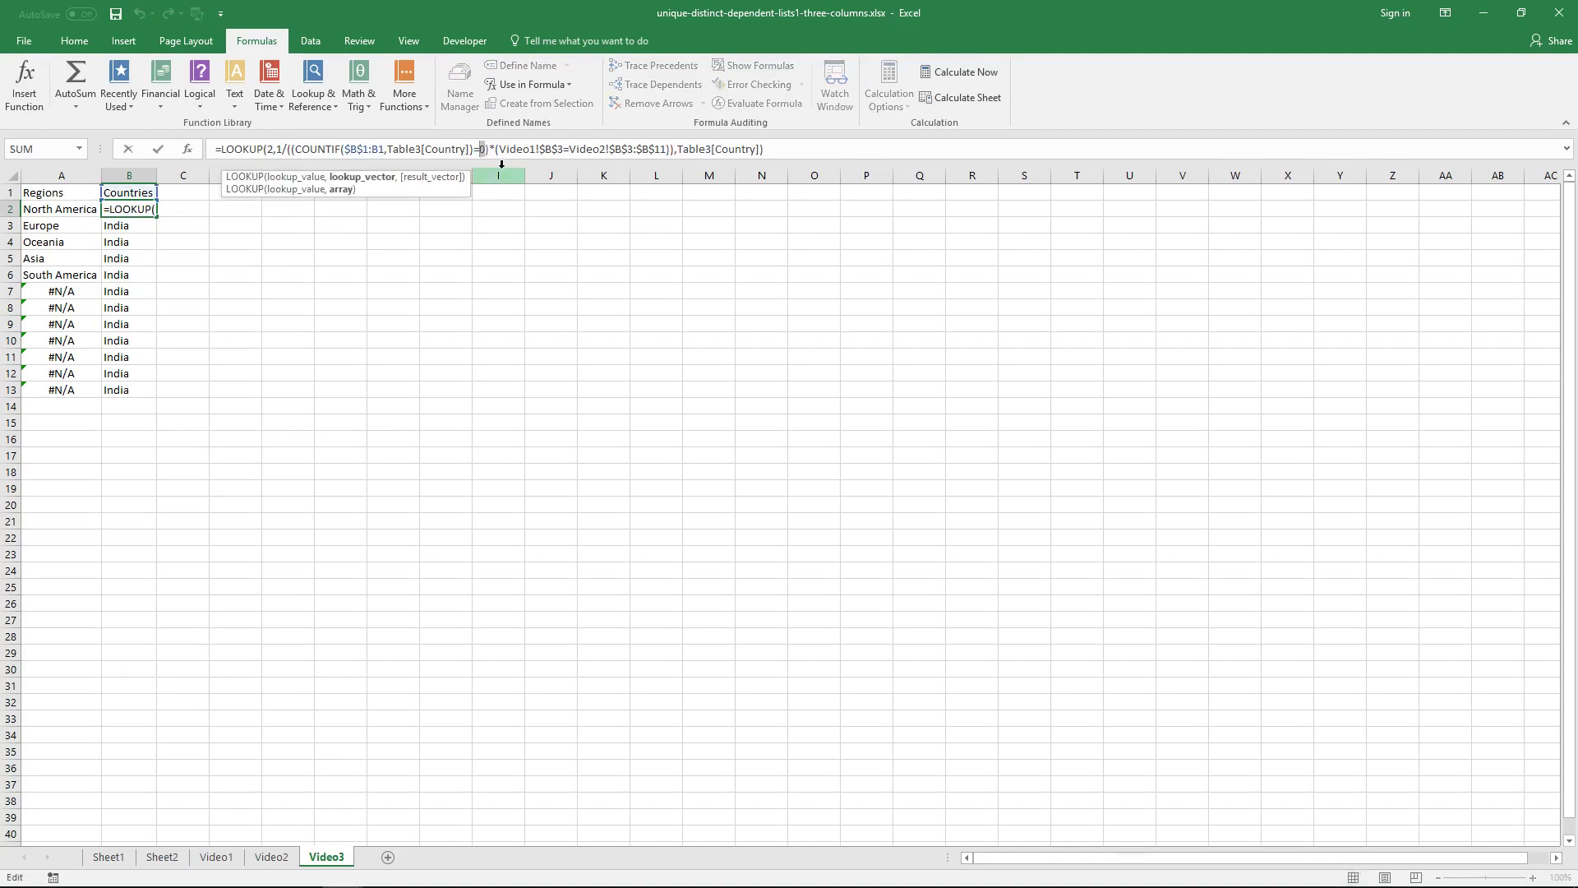
key("Delete")
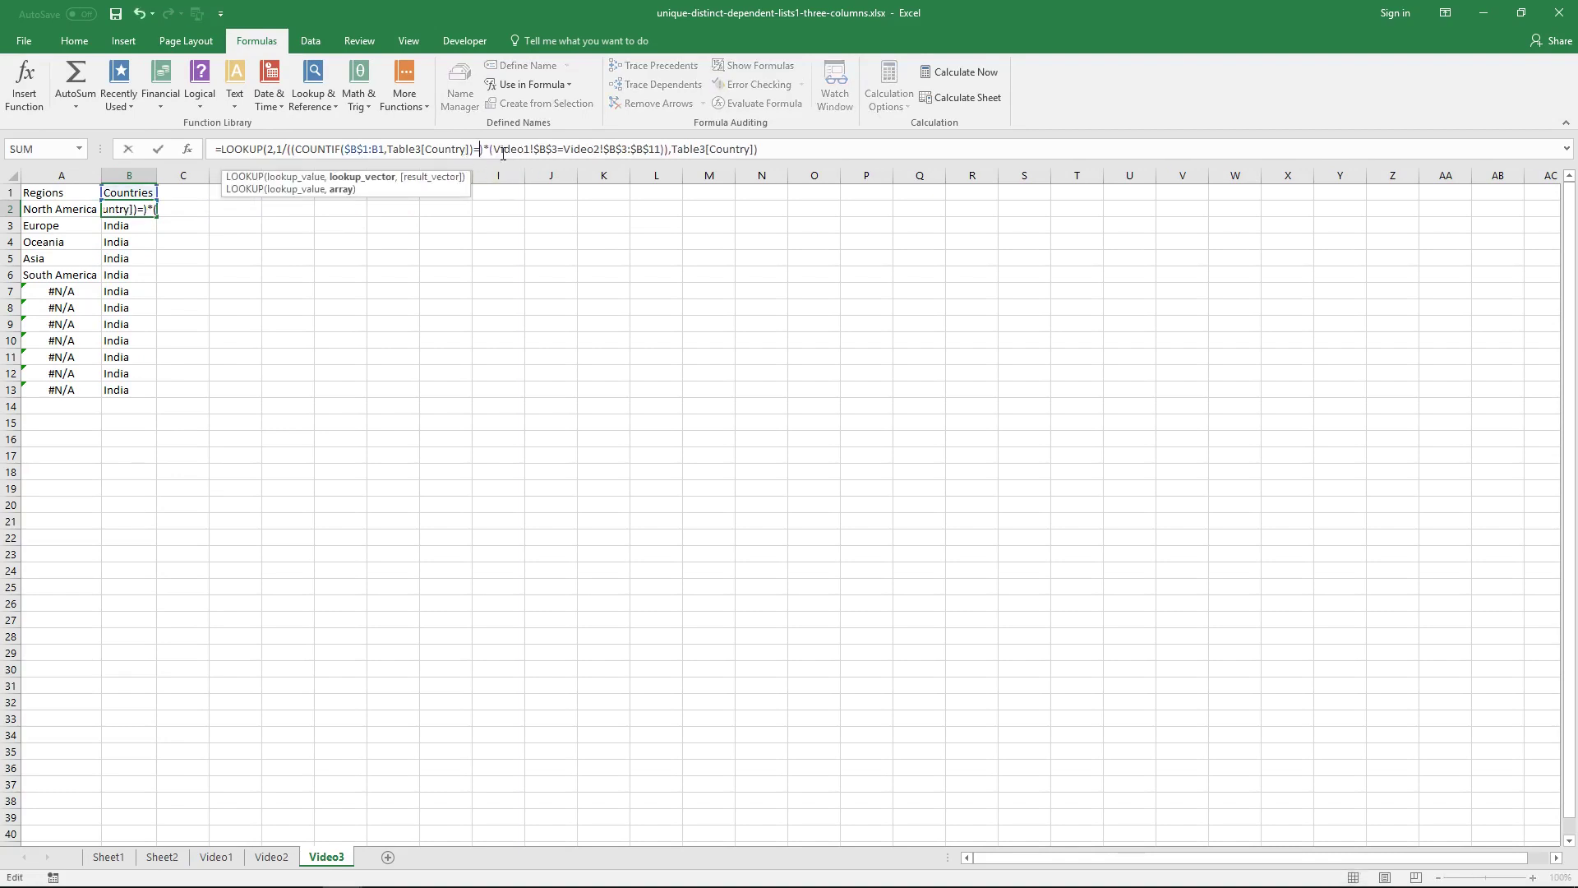
key("BackSpace")
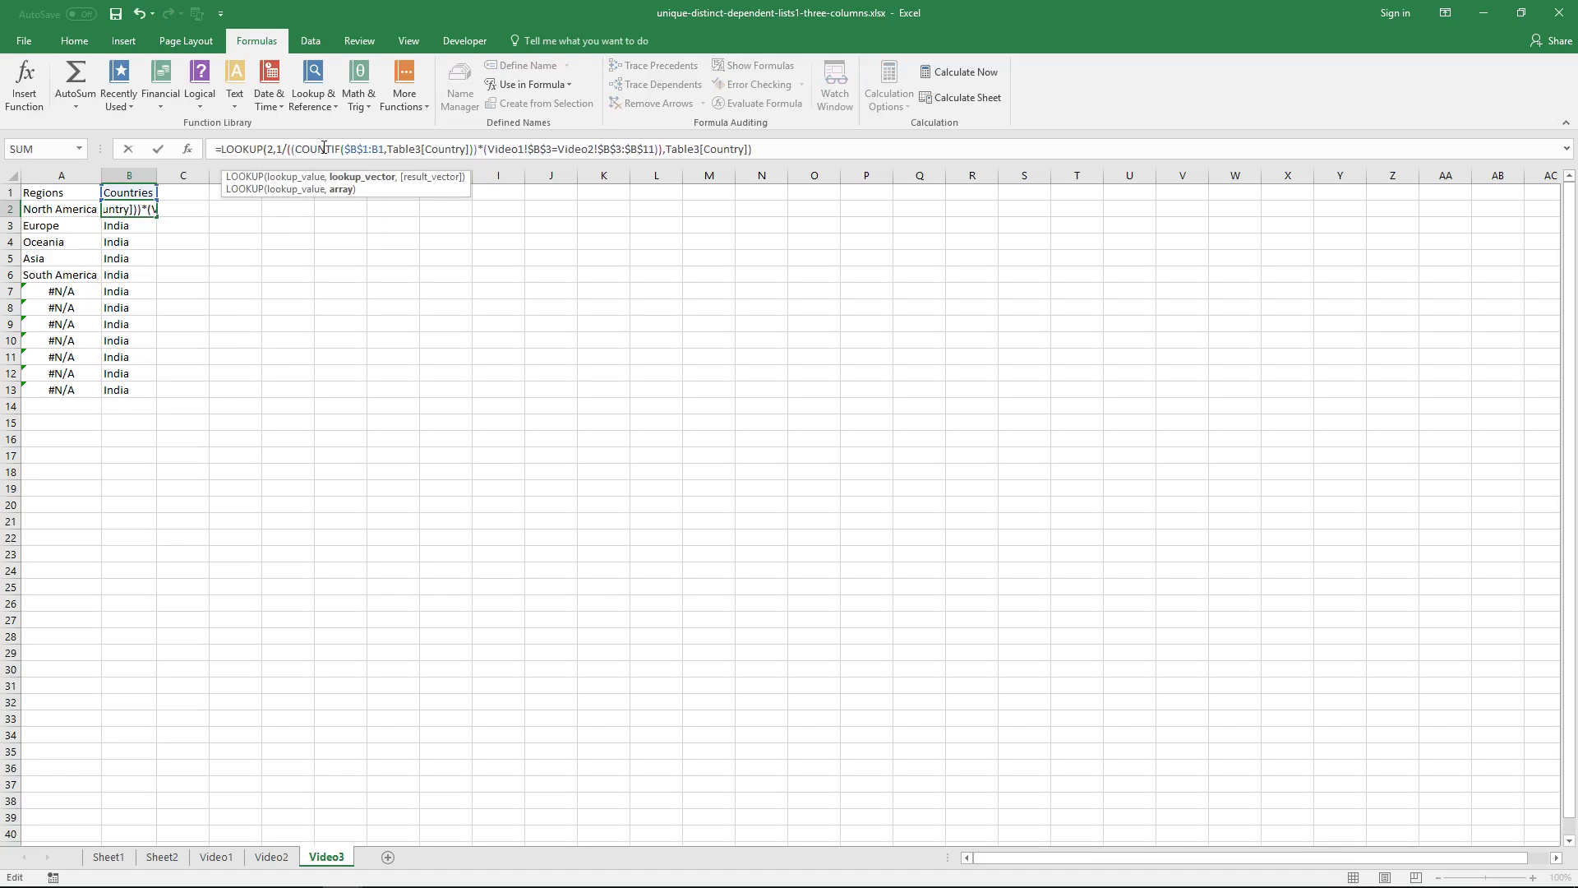
left_click(295, 149)
type("(")
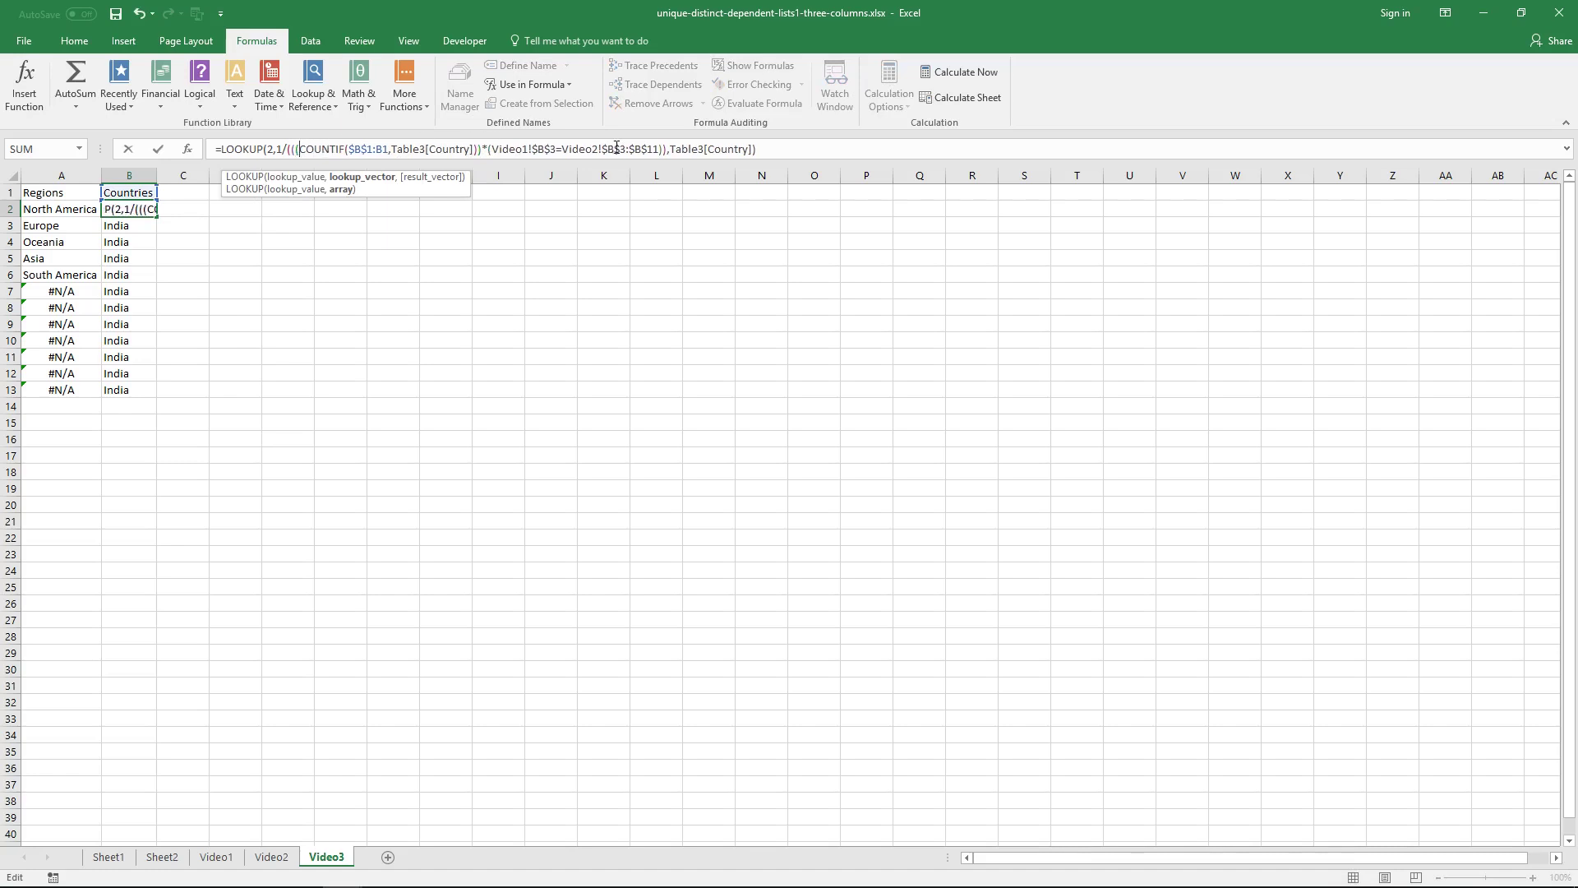
left_click(666, 149)
type("()")
key("BackSpace")
key("BackSpace")
type(")=")
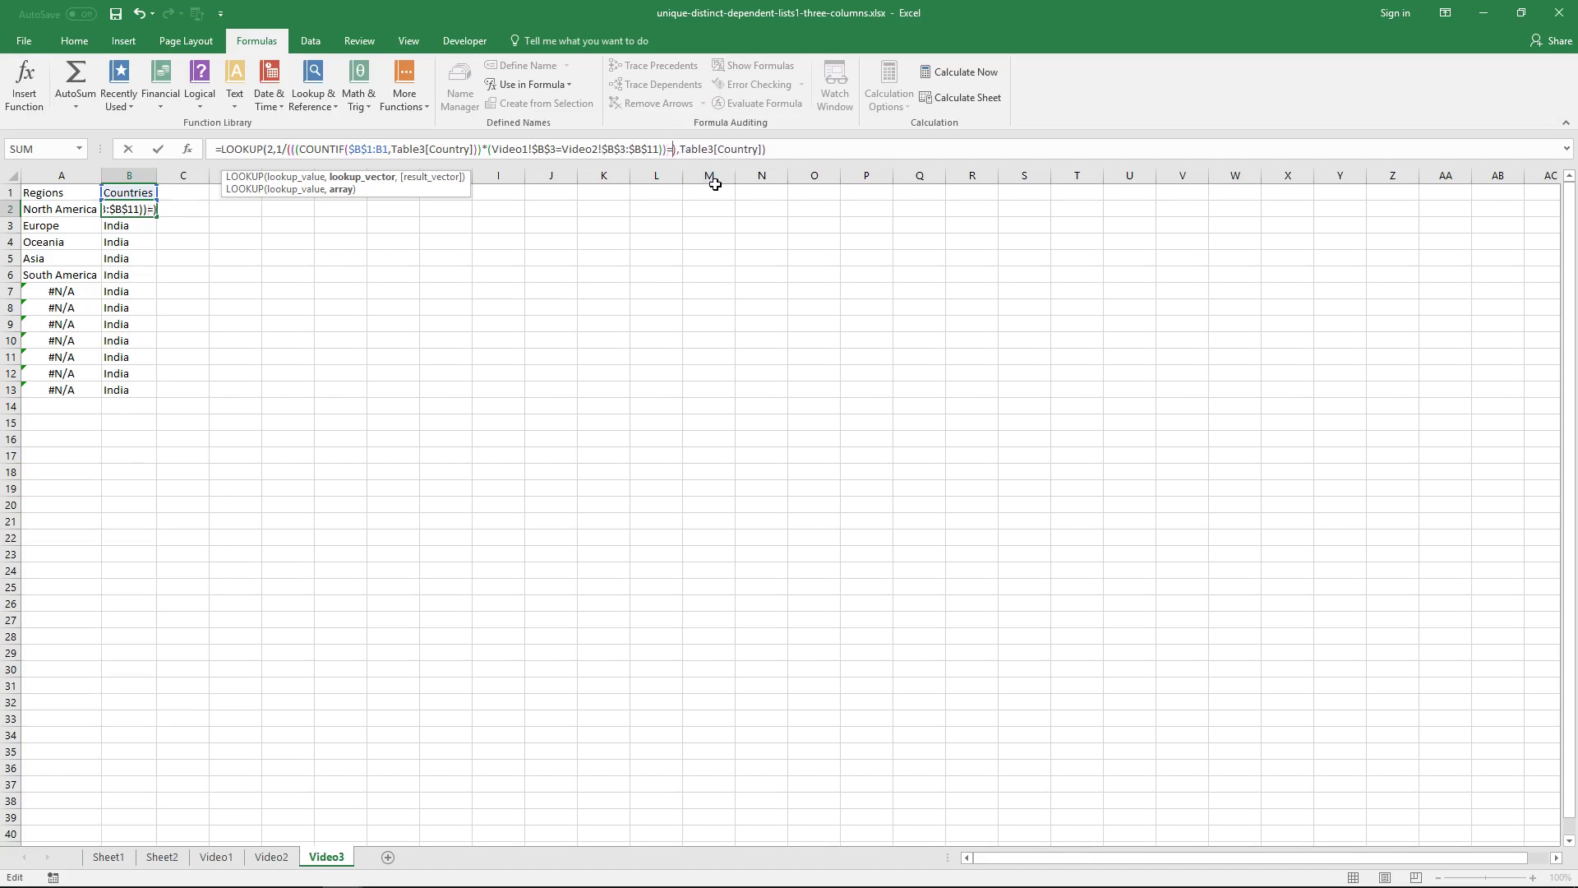
type("0)")
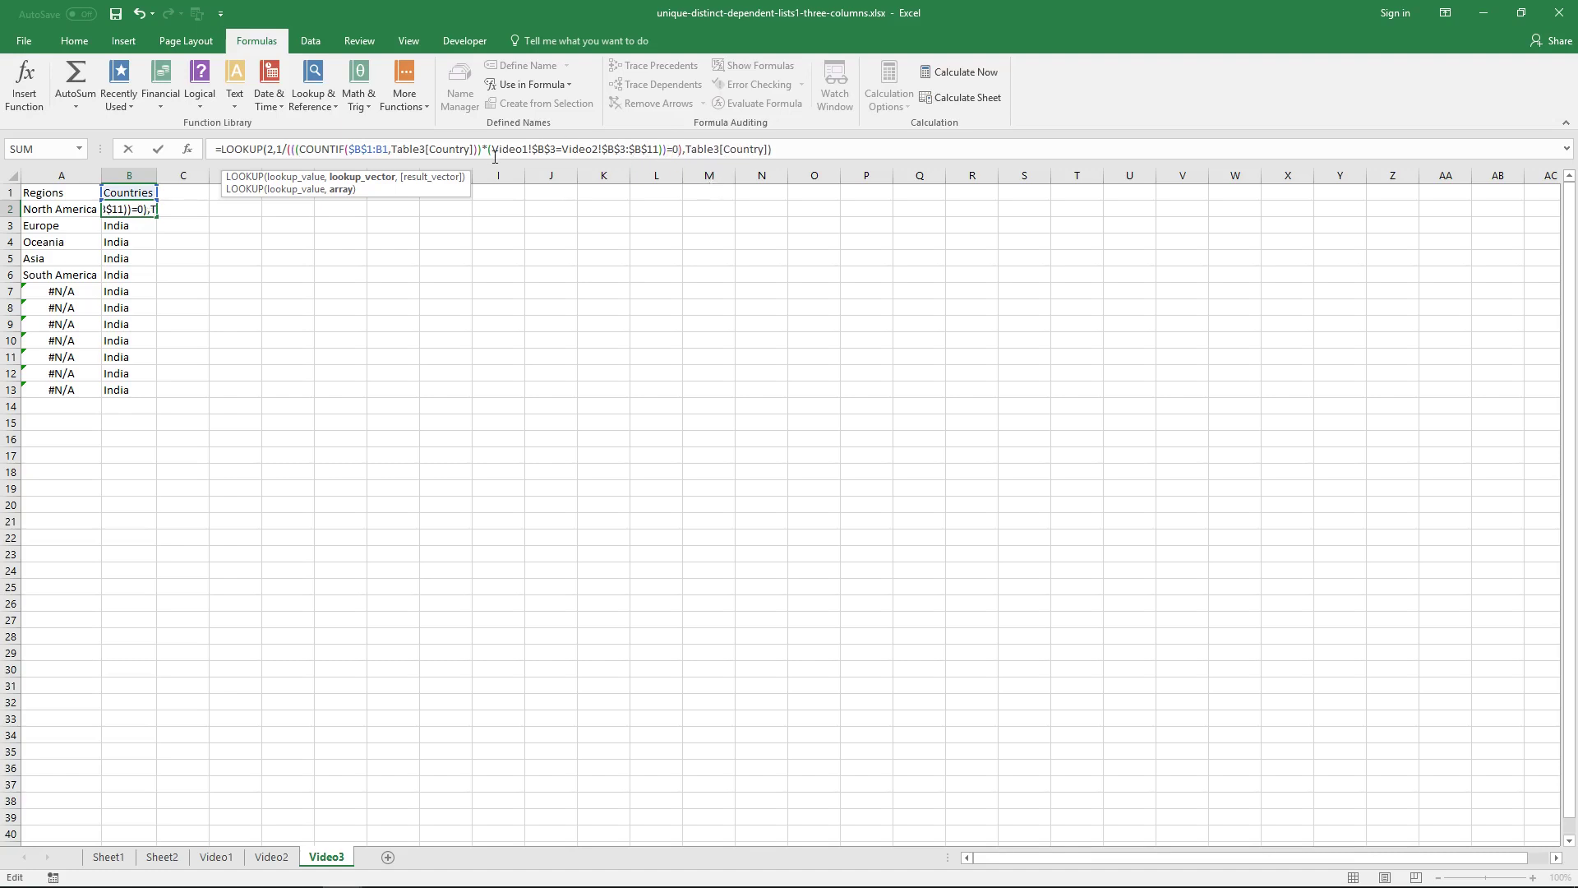
key("ctrl+shift+Return")
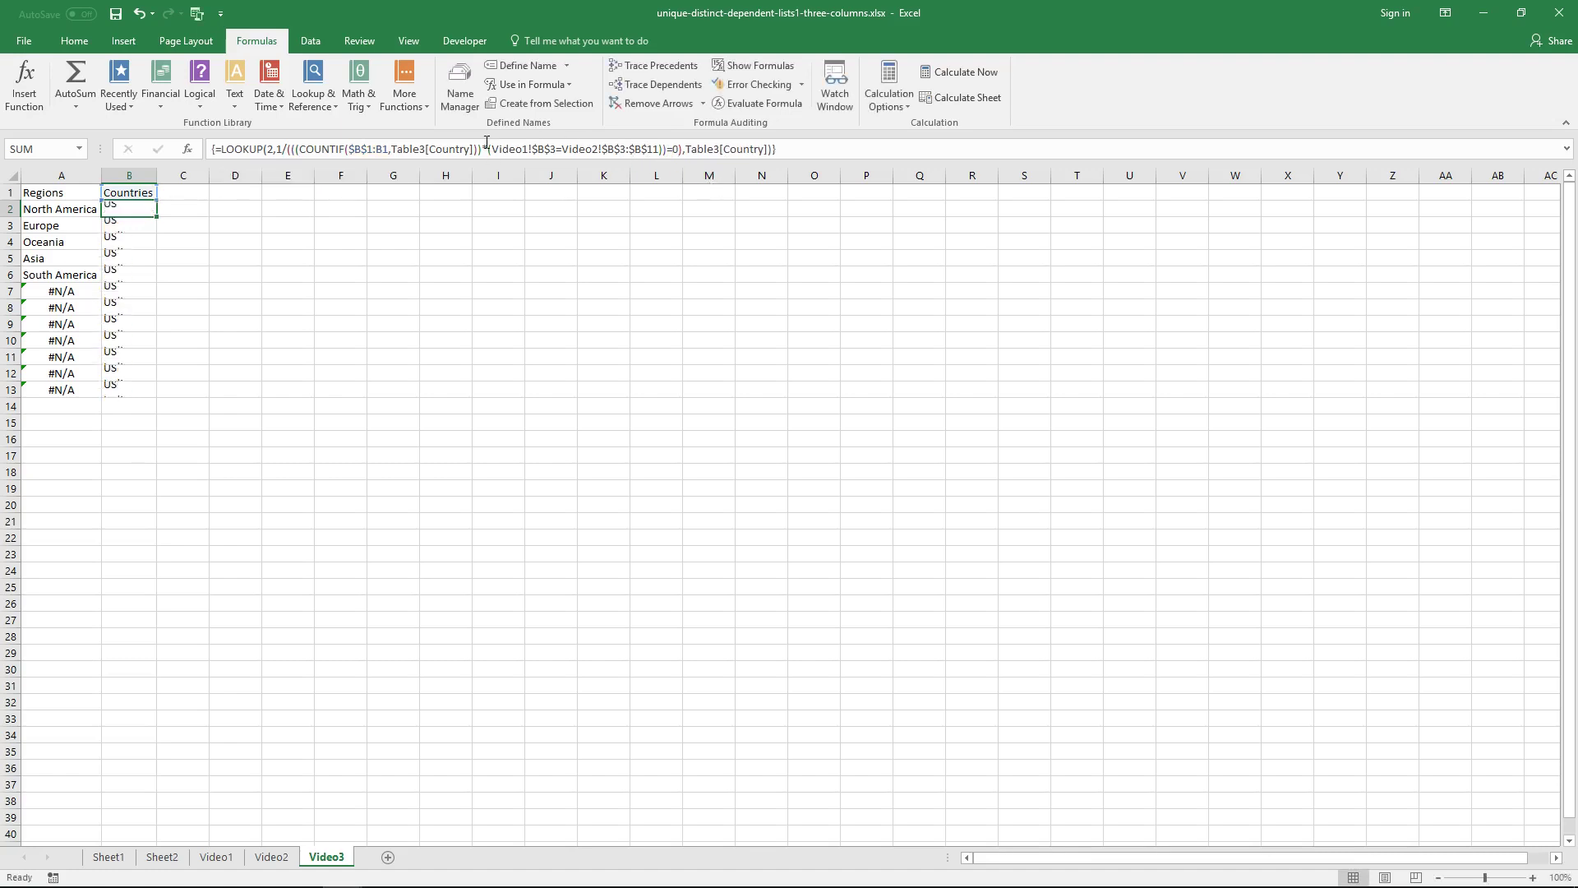
Step: Copy B2's full formula text and clear the Countries cells B2:B13
left_click(794, 146)
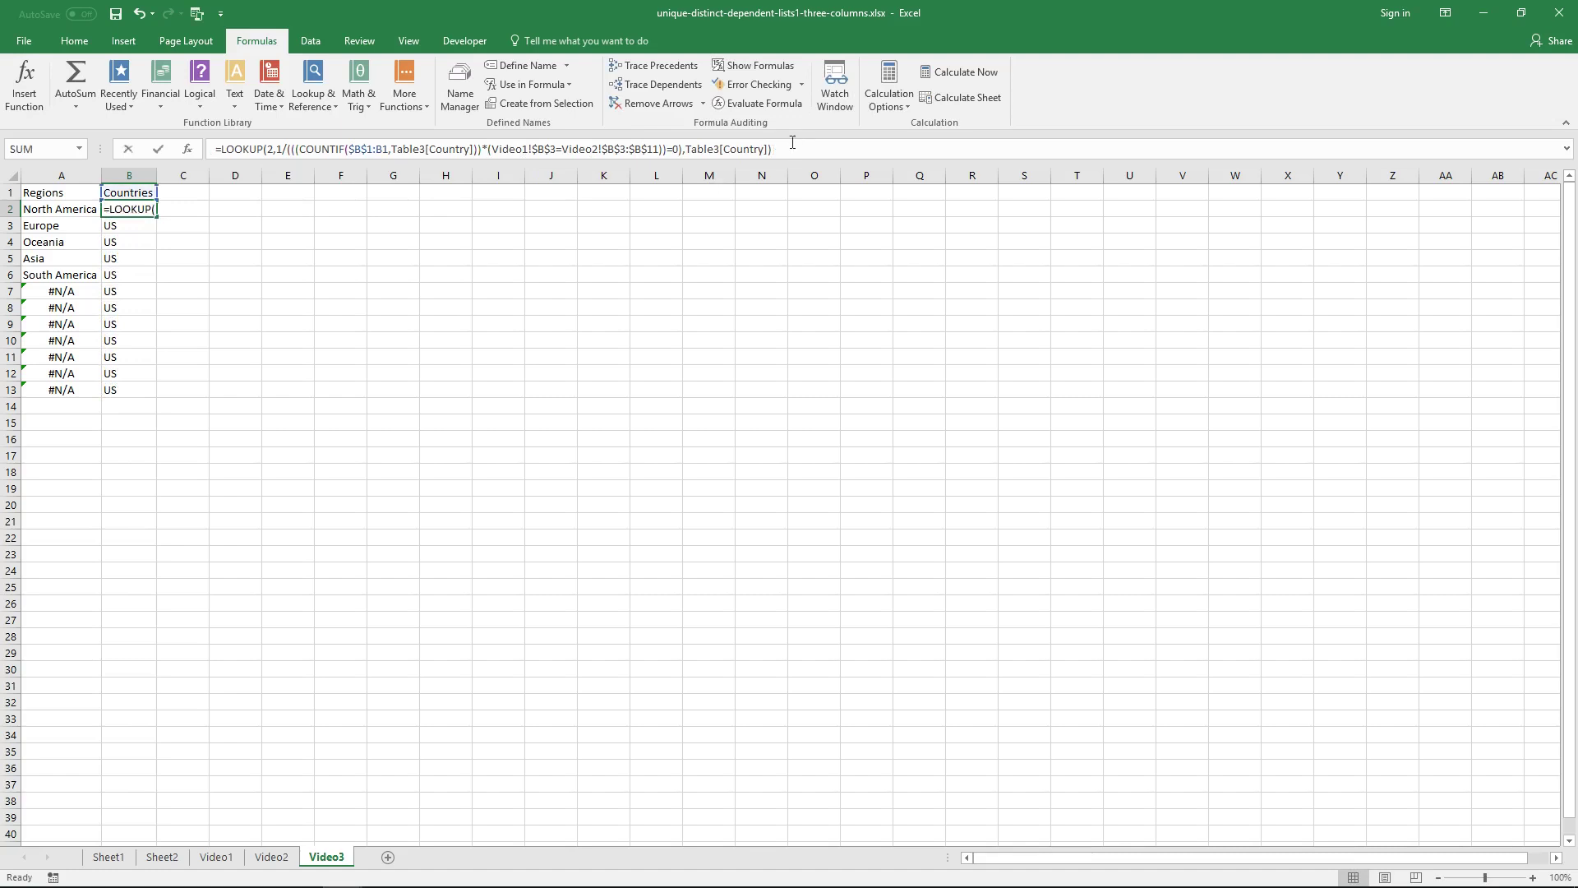
key("shift+Home")
key("ctrl+shift+Return")
key("ctrl+c")
key("shift+Down")
key("ctrl+v")
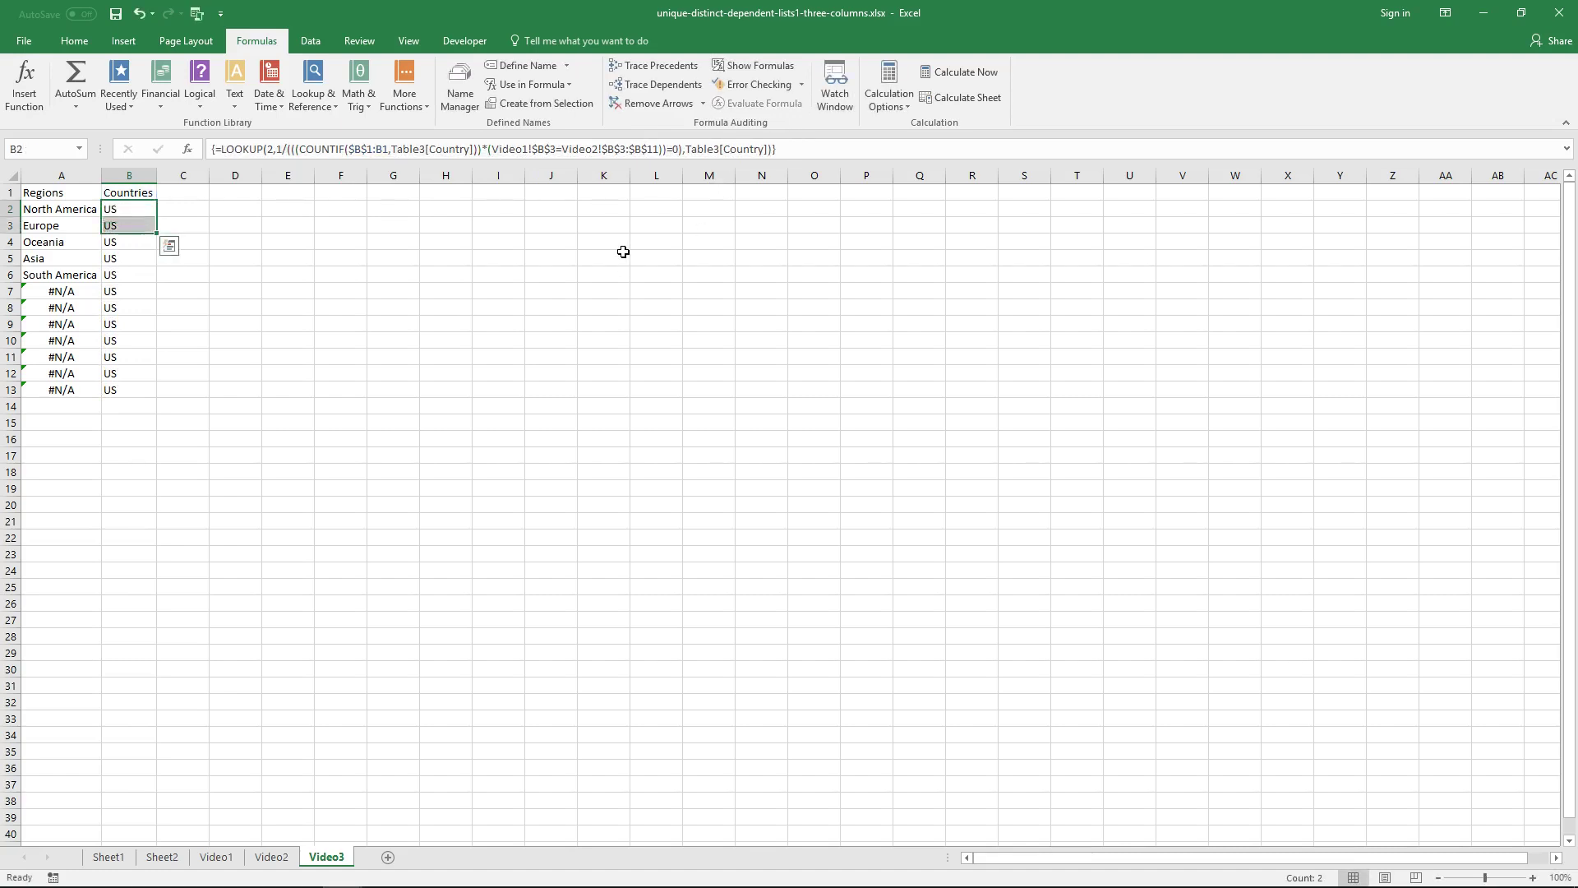
key("ctrl+shift+Down")
key("ctrl+v")
key("Delete")
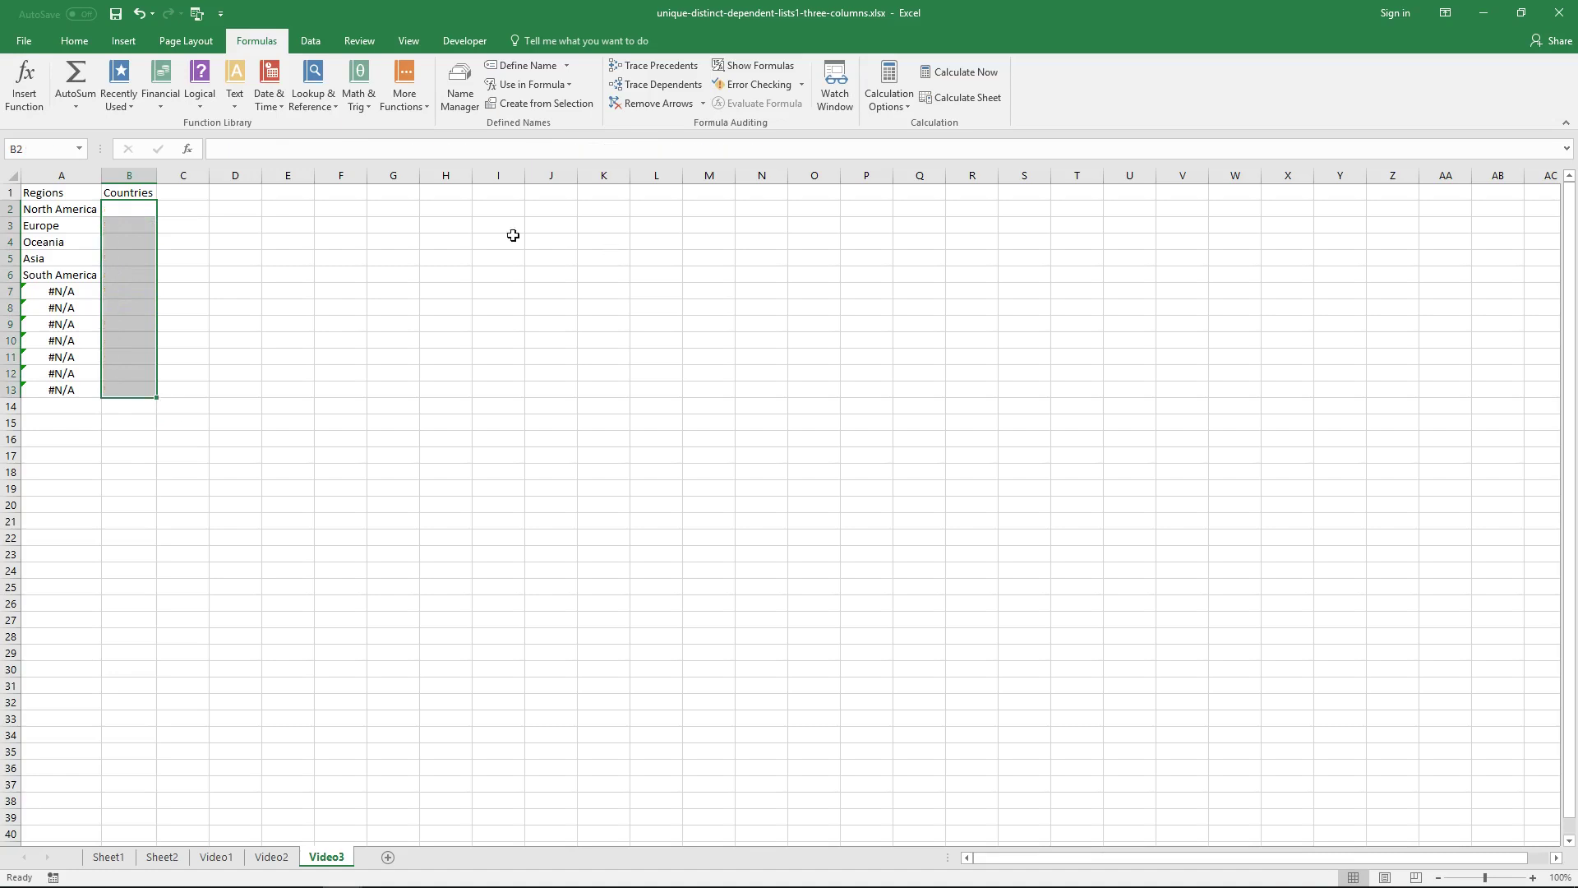
Step: Re-enter the copied formula in B2 as an array formula and fill it down to B13
left_click(144, 212)
left_click(269, 151)
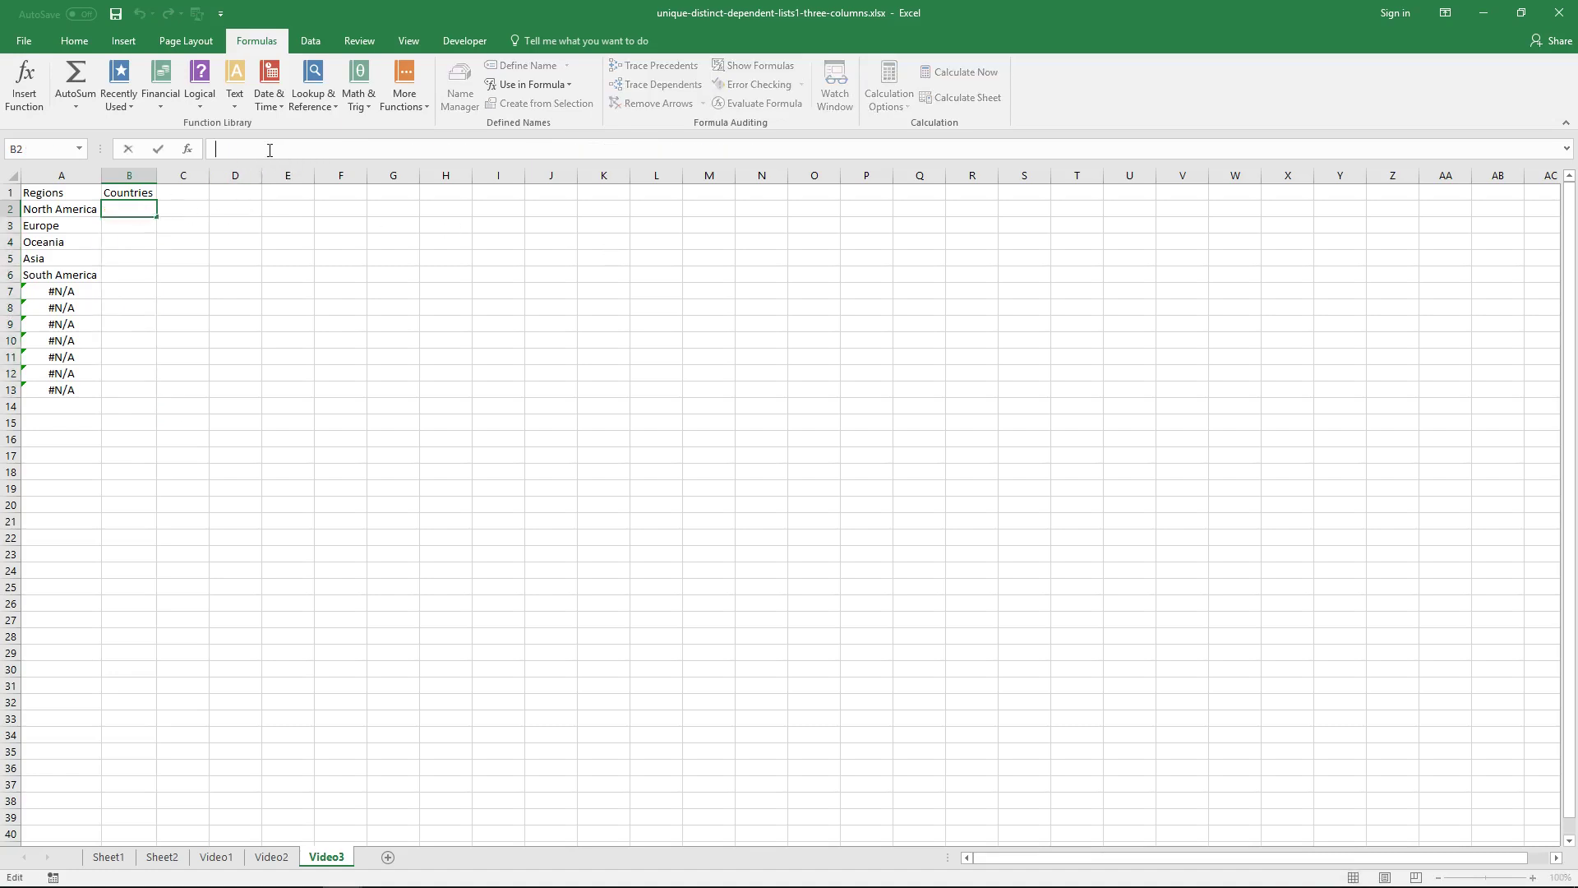
key("ctrl+v")
key("ctrl+shift+Return")
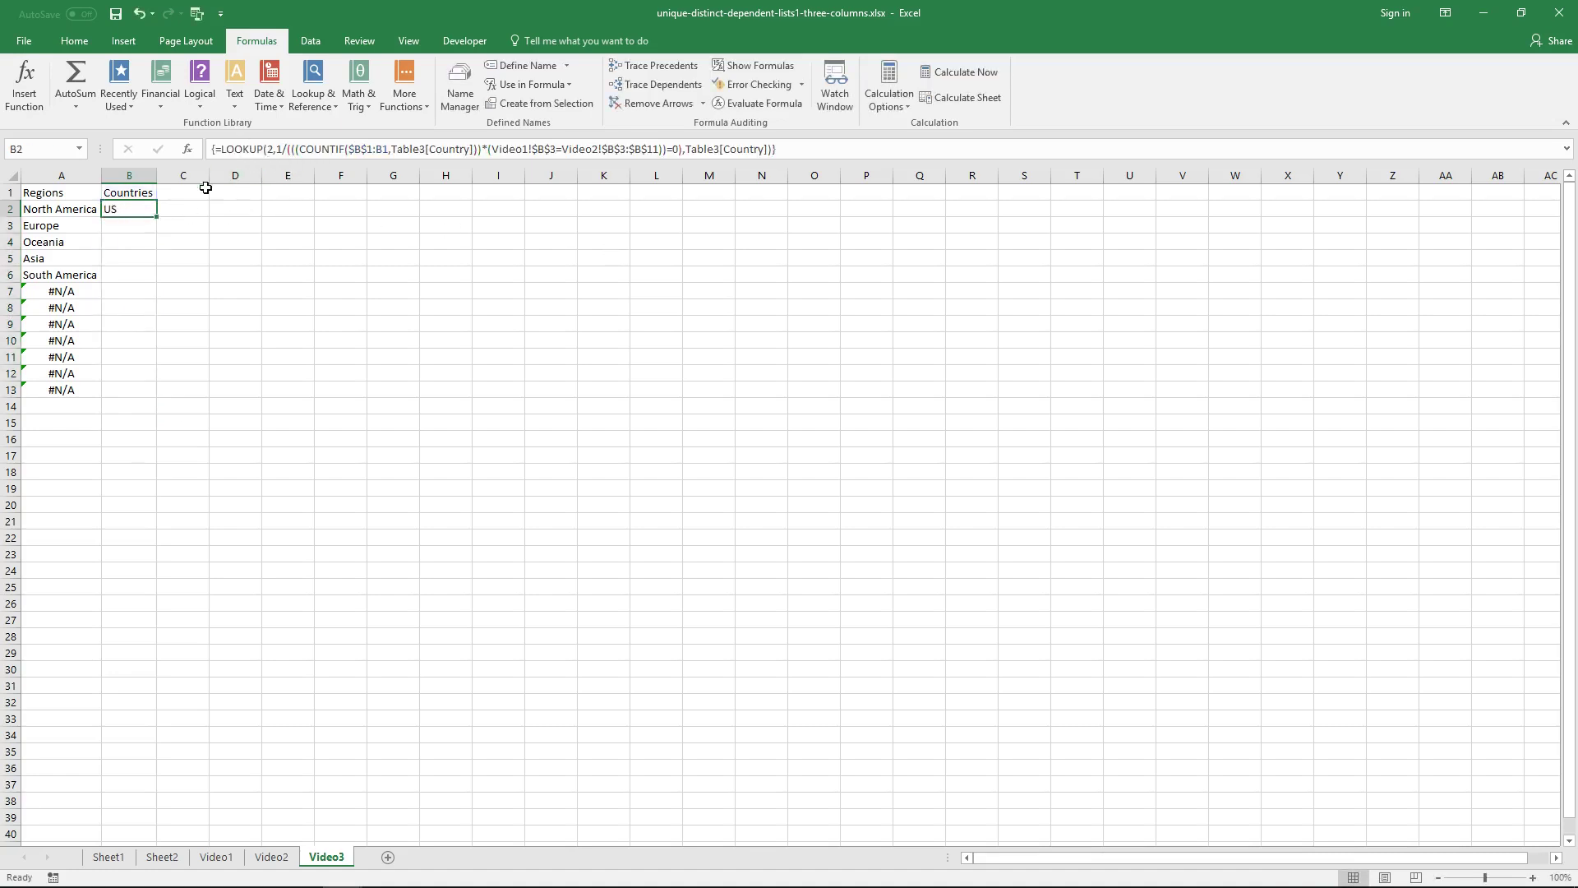
left_click_drag(157, 219, 170, 394)
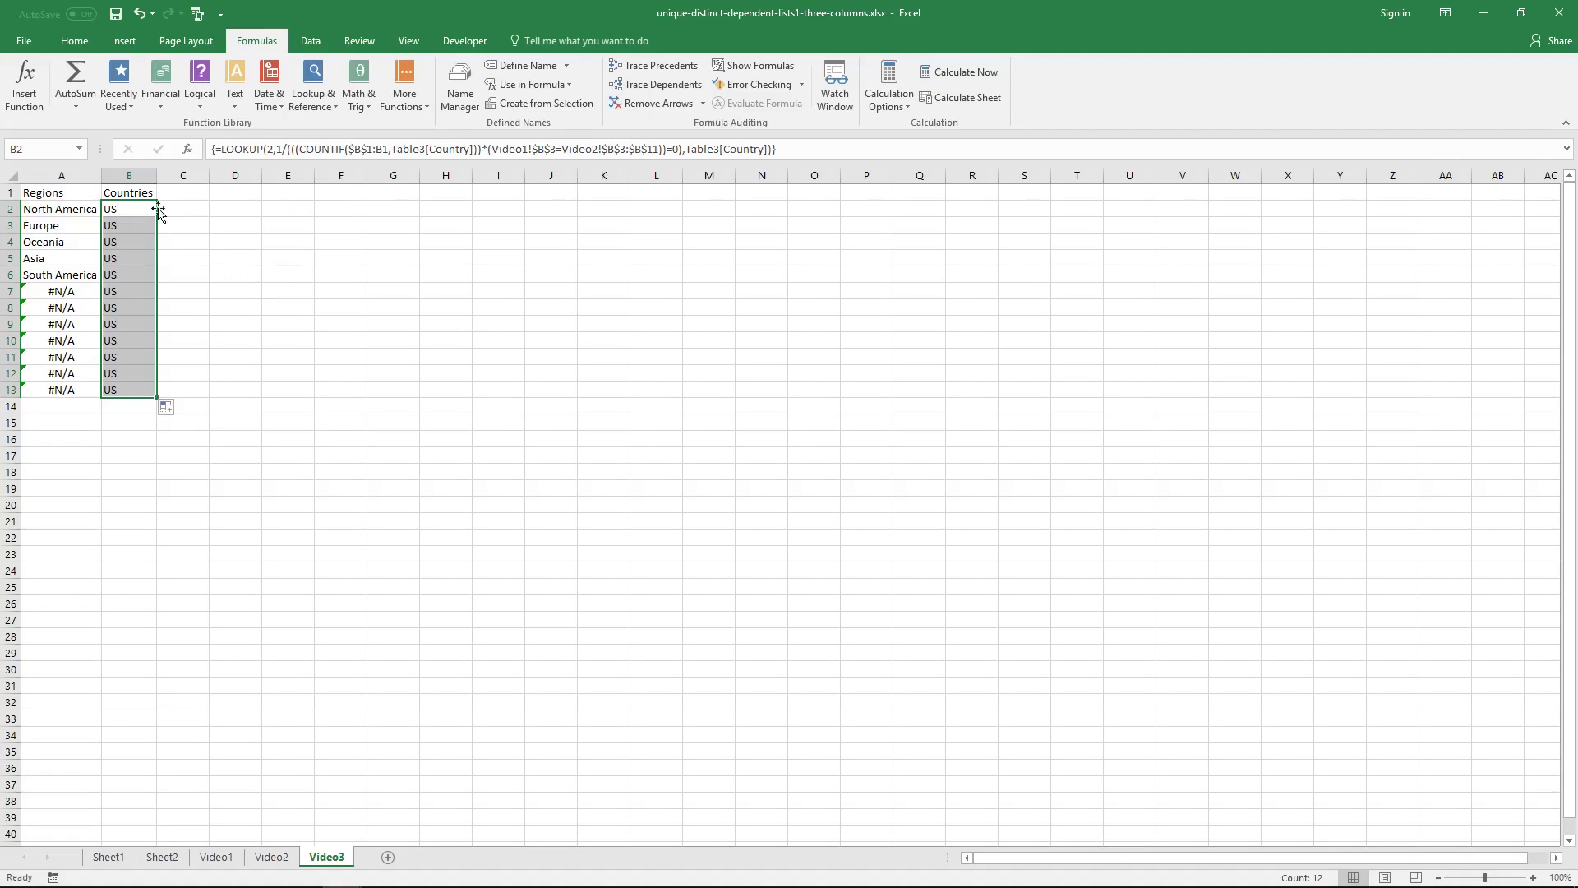
Step: Replace the multiplication between B2's conditions with + and the region comparison with <>, and copy the edited formula text
left_click(488, 153)
key("BackSpace")
type("+")
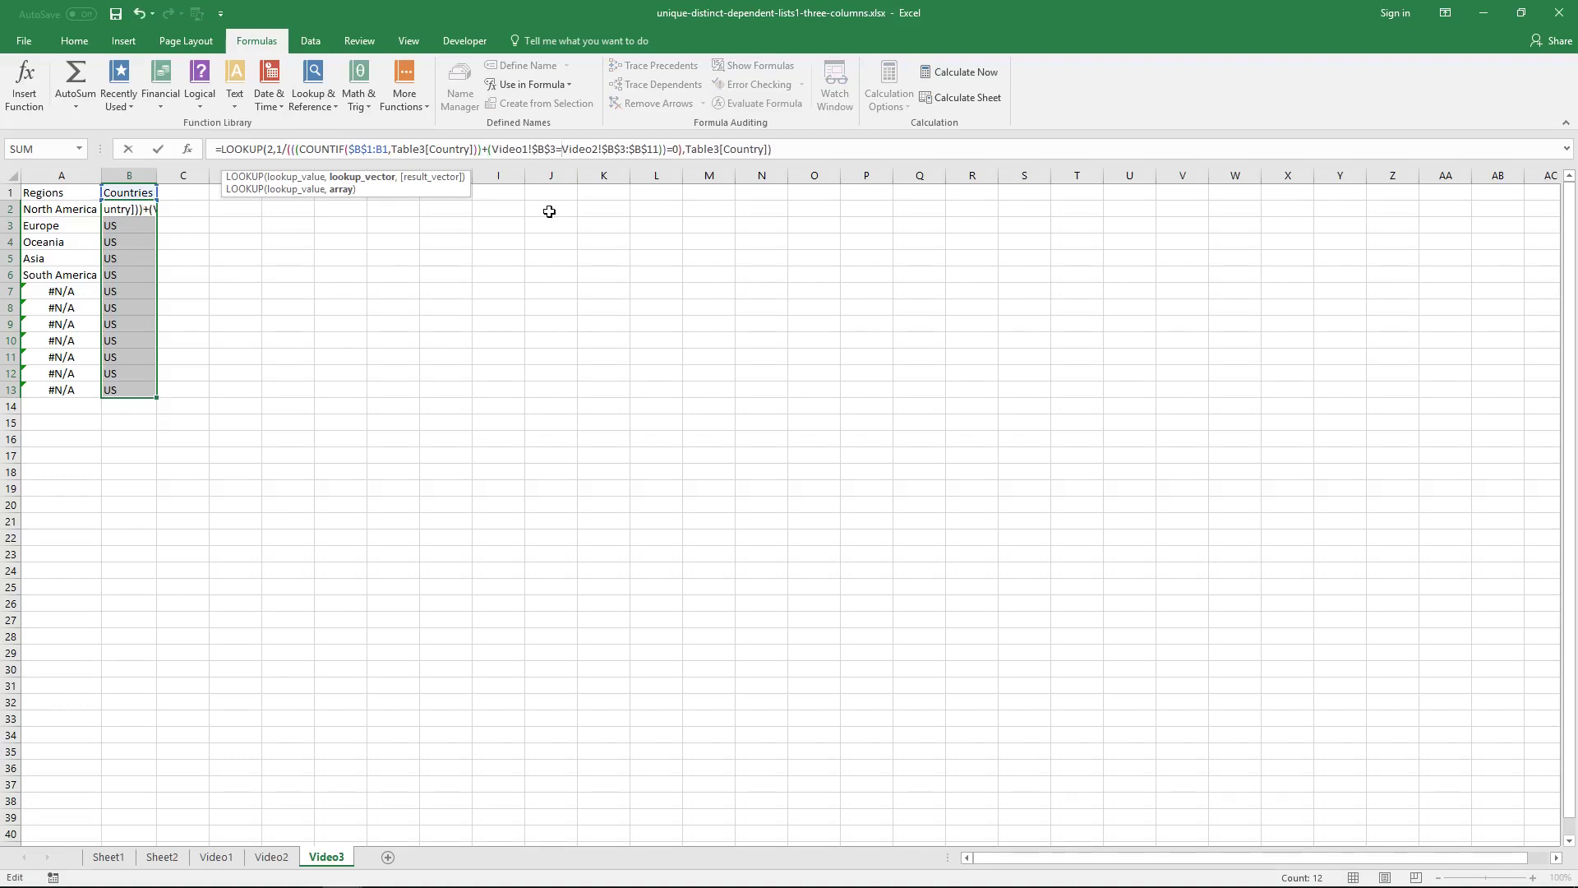
key("BackSpace")
type("<>")
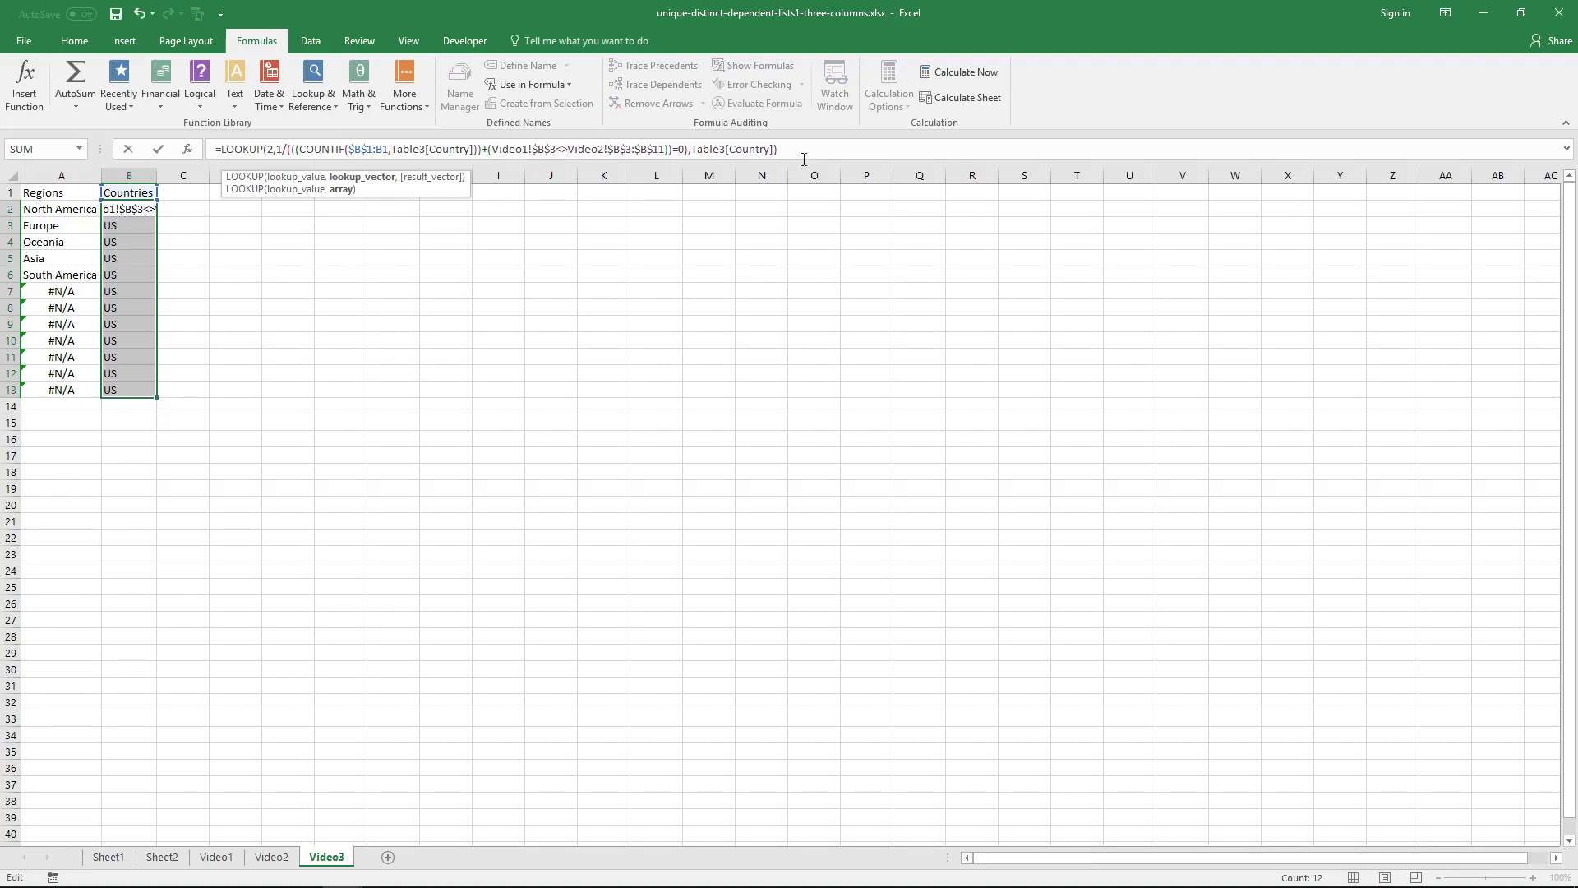
triple_click(802, 148)
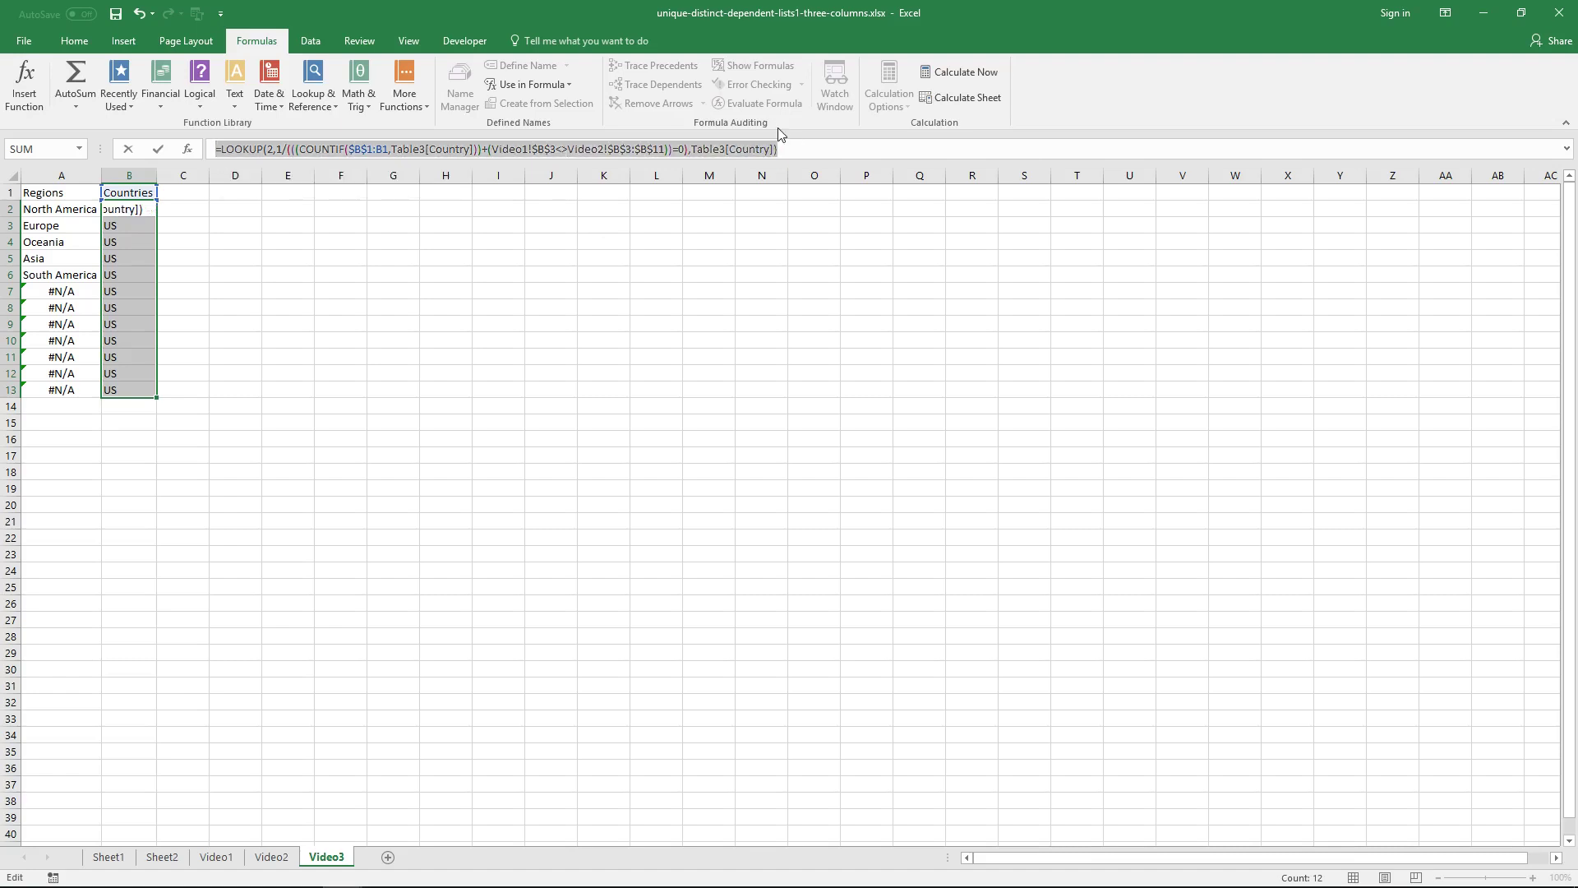
key("Escape")
Step: Replace the contents of B2:B13 with the copied formula, entered in B2 as an array formula and filled down to B7
key("Delete")
left_click(151, 208)
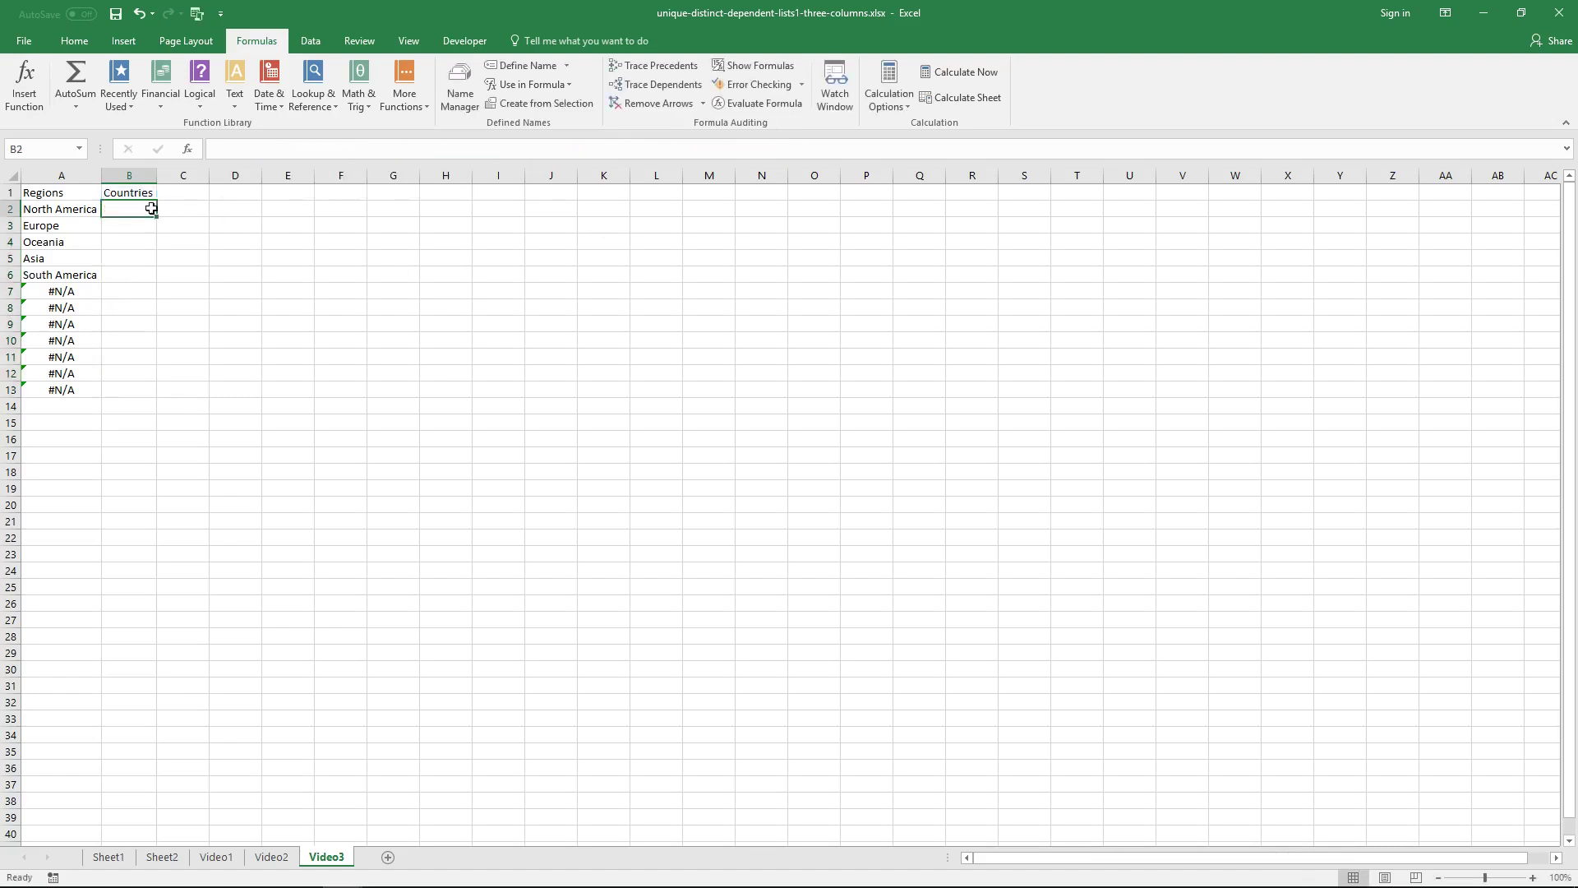
left_click(233, 148)
key("ctrl+v")
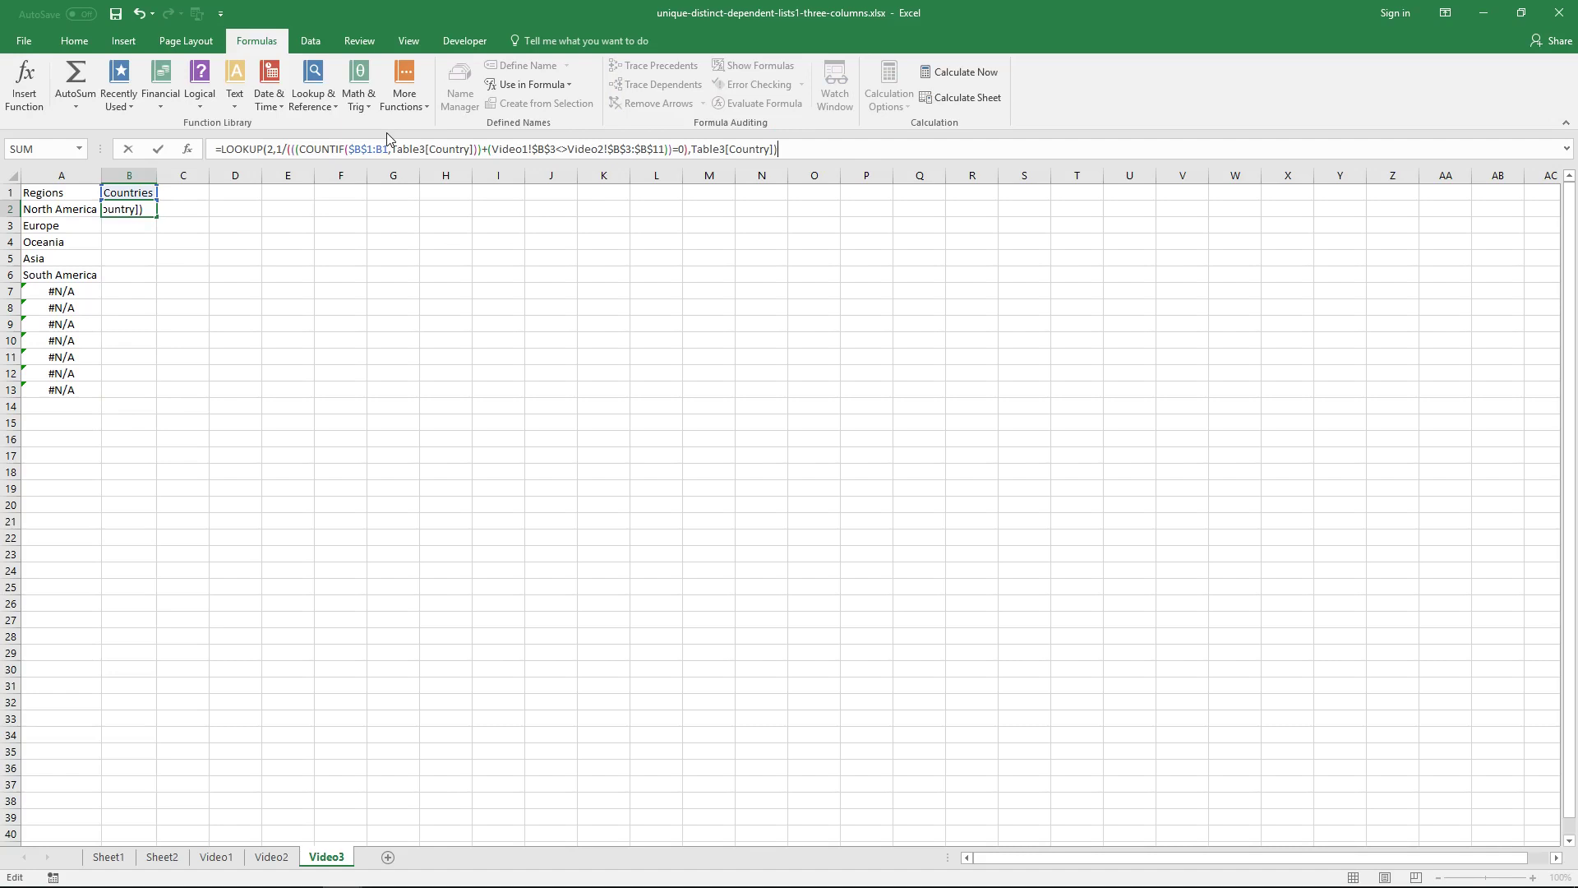
key("ctrl+shift+Return")
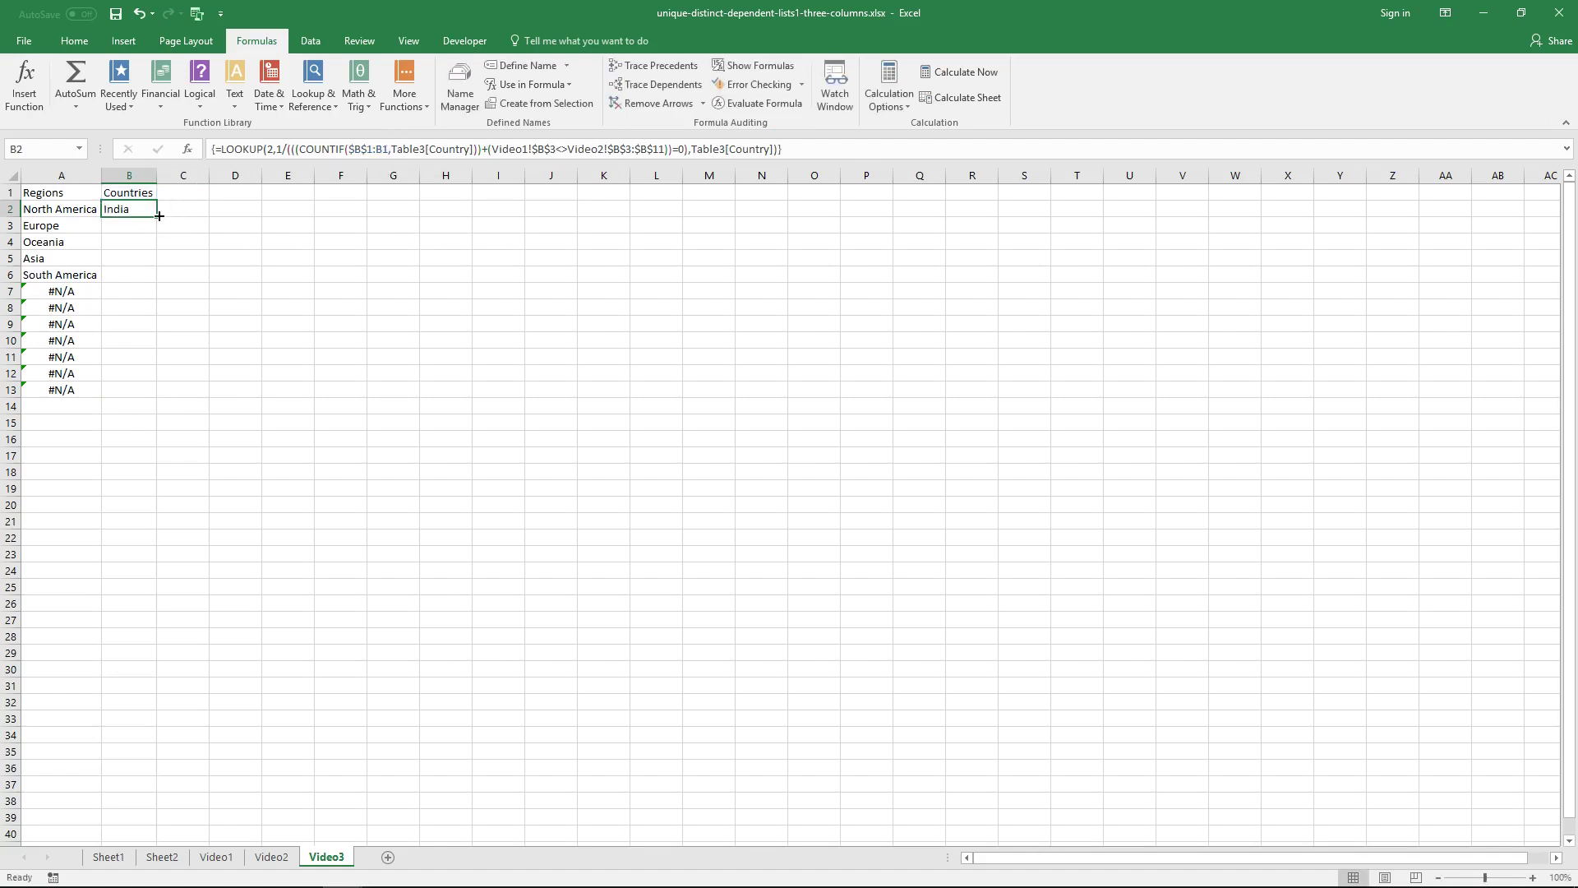
left_click_drag(159, 215, 161, 296)
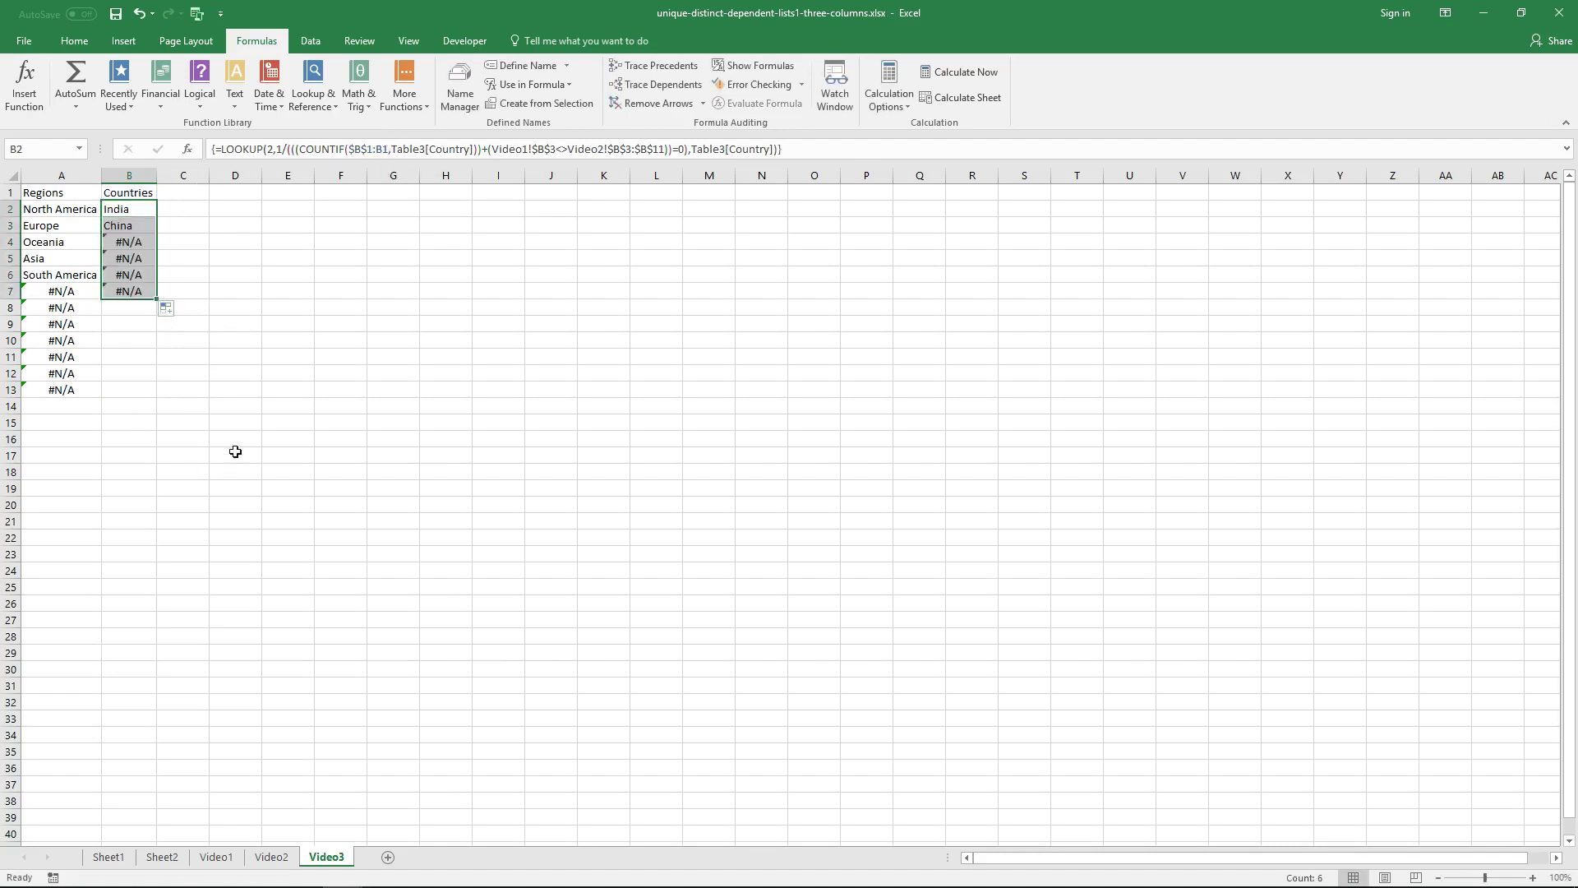
Step: Compare the Region selection on Video1 and the Asia rows' countries on Video2 with the Countries list on Video3
left_click(220, 856)
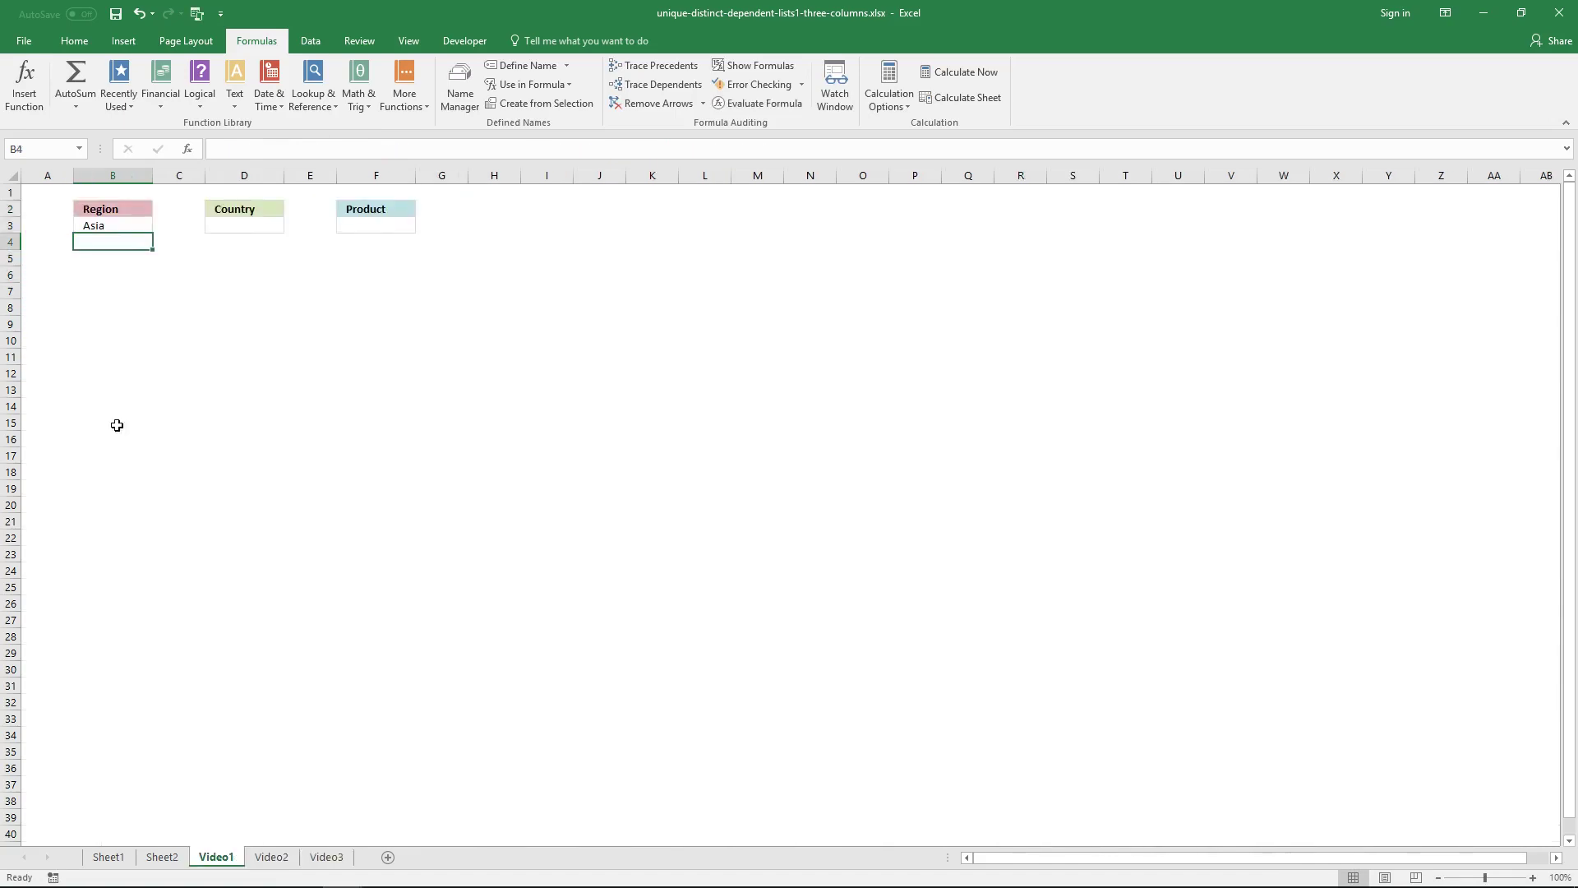
left_click(120, 226)
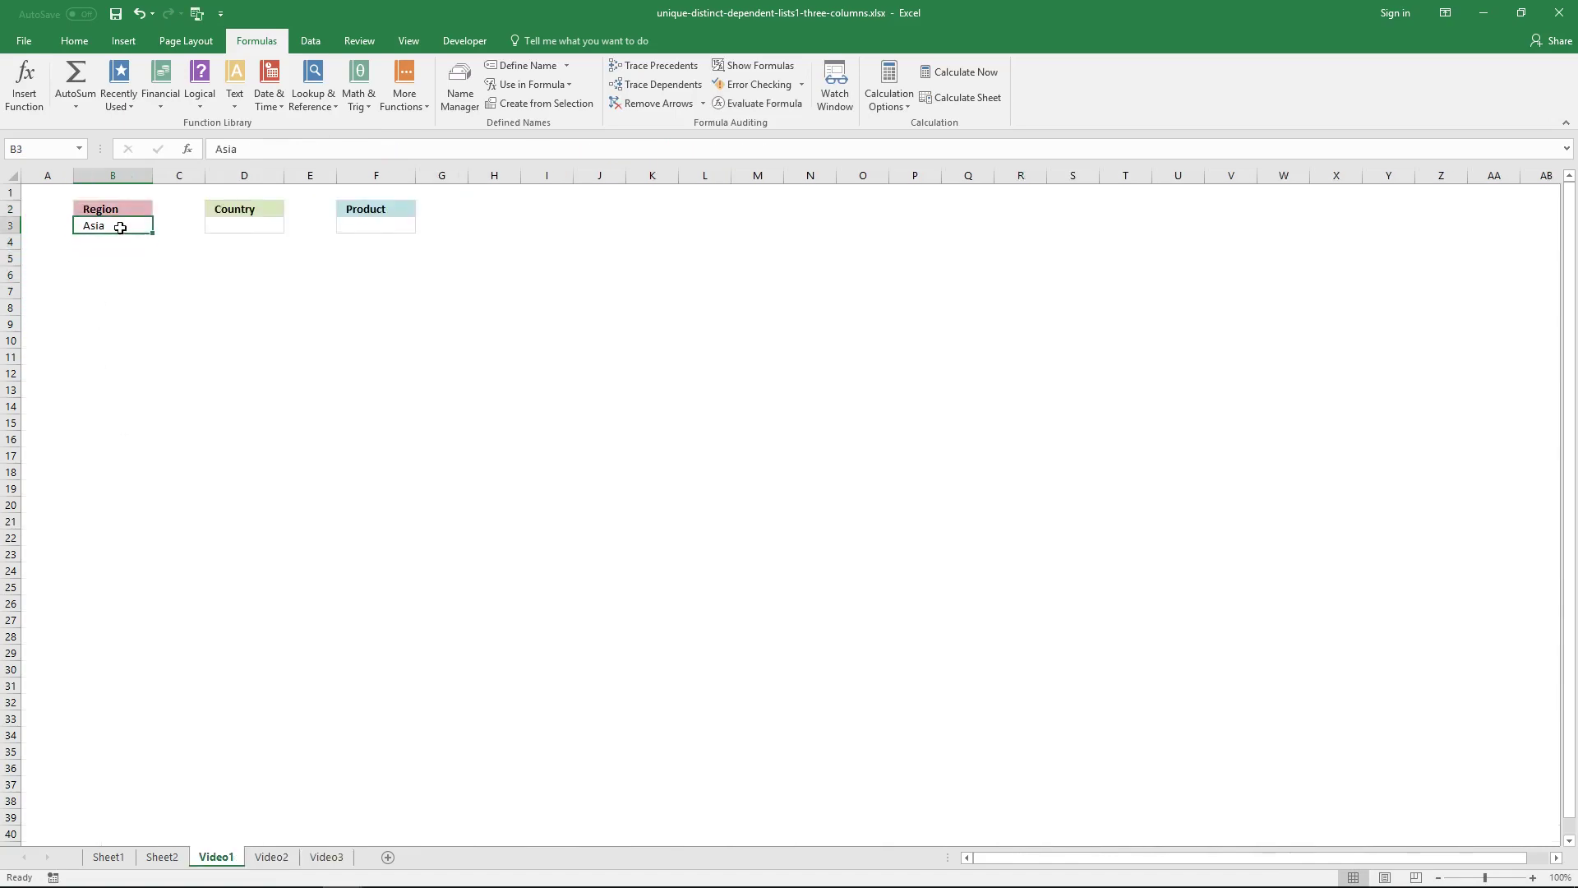
left_click(272, 857)
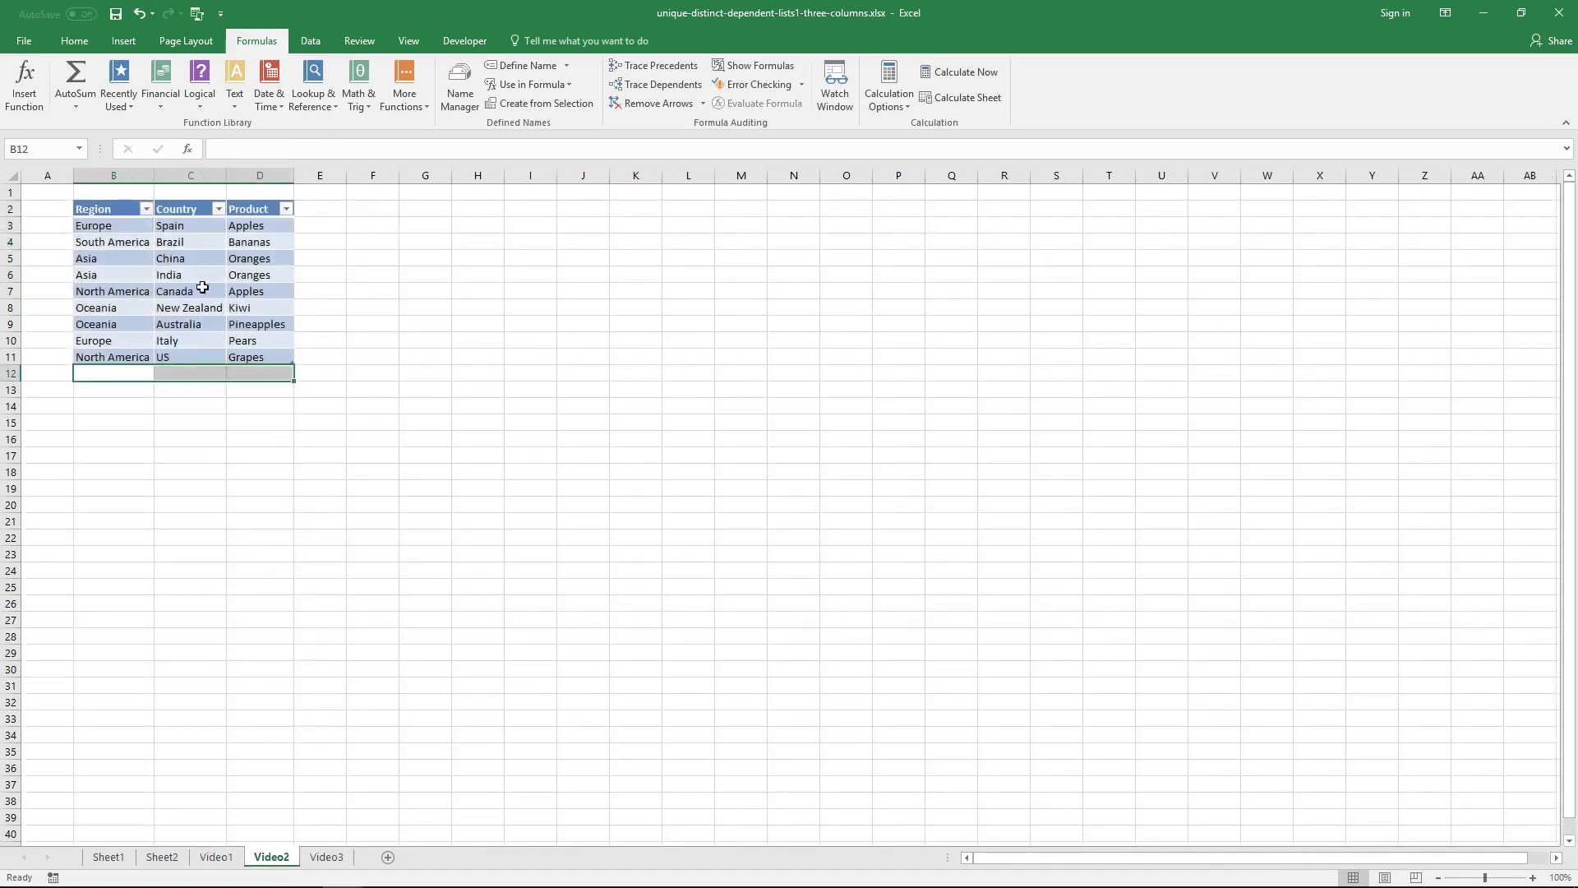
left_click(131, 258)
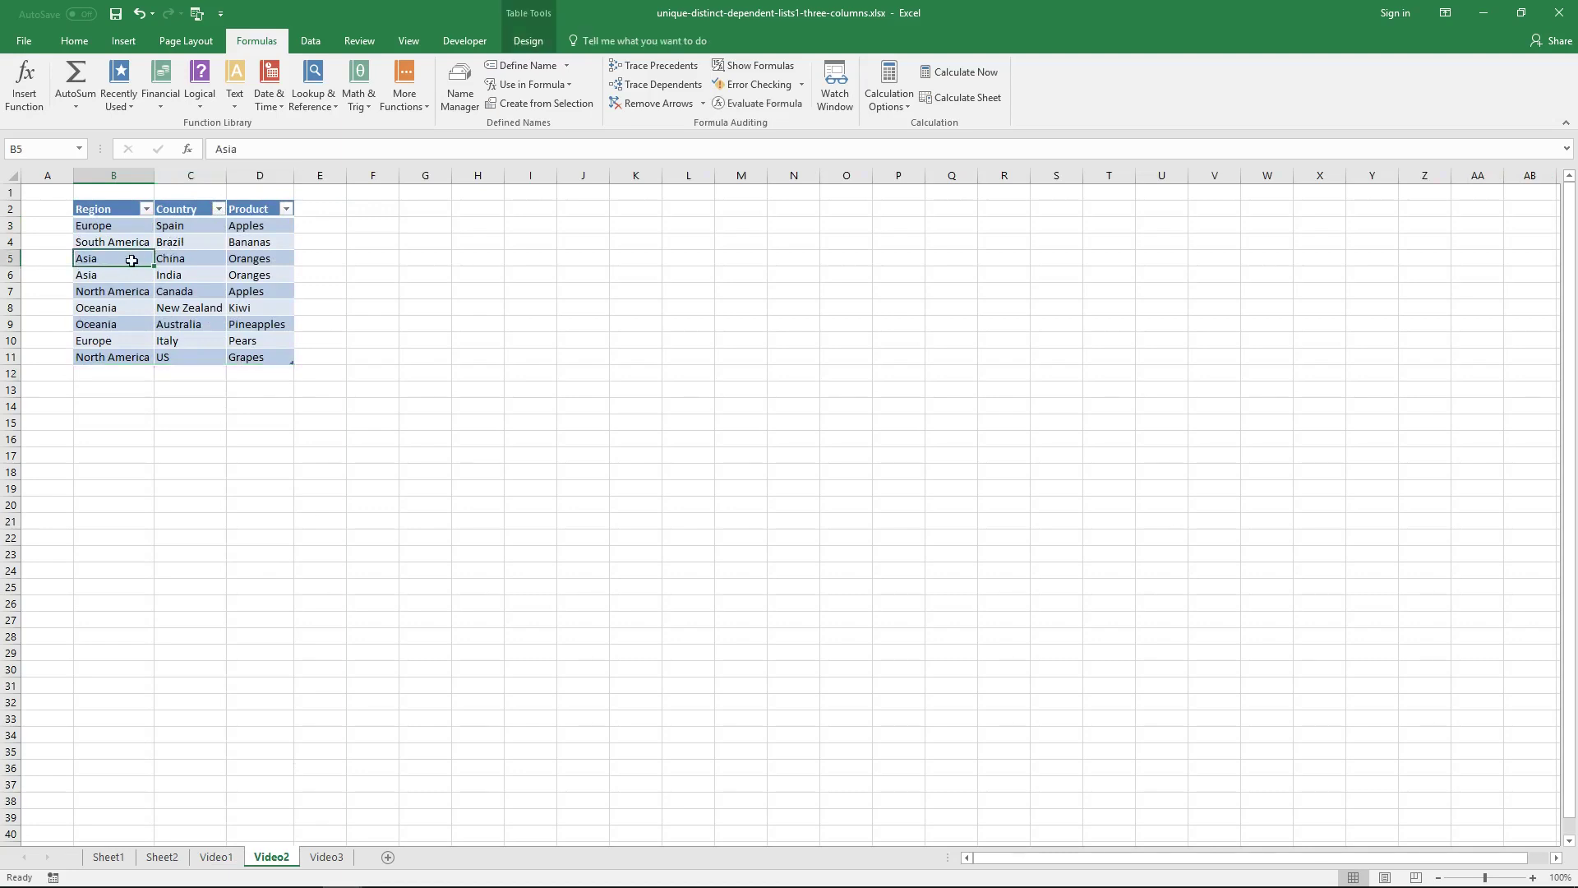
left_click(122, 274, "ctrl")
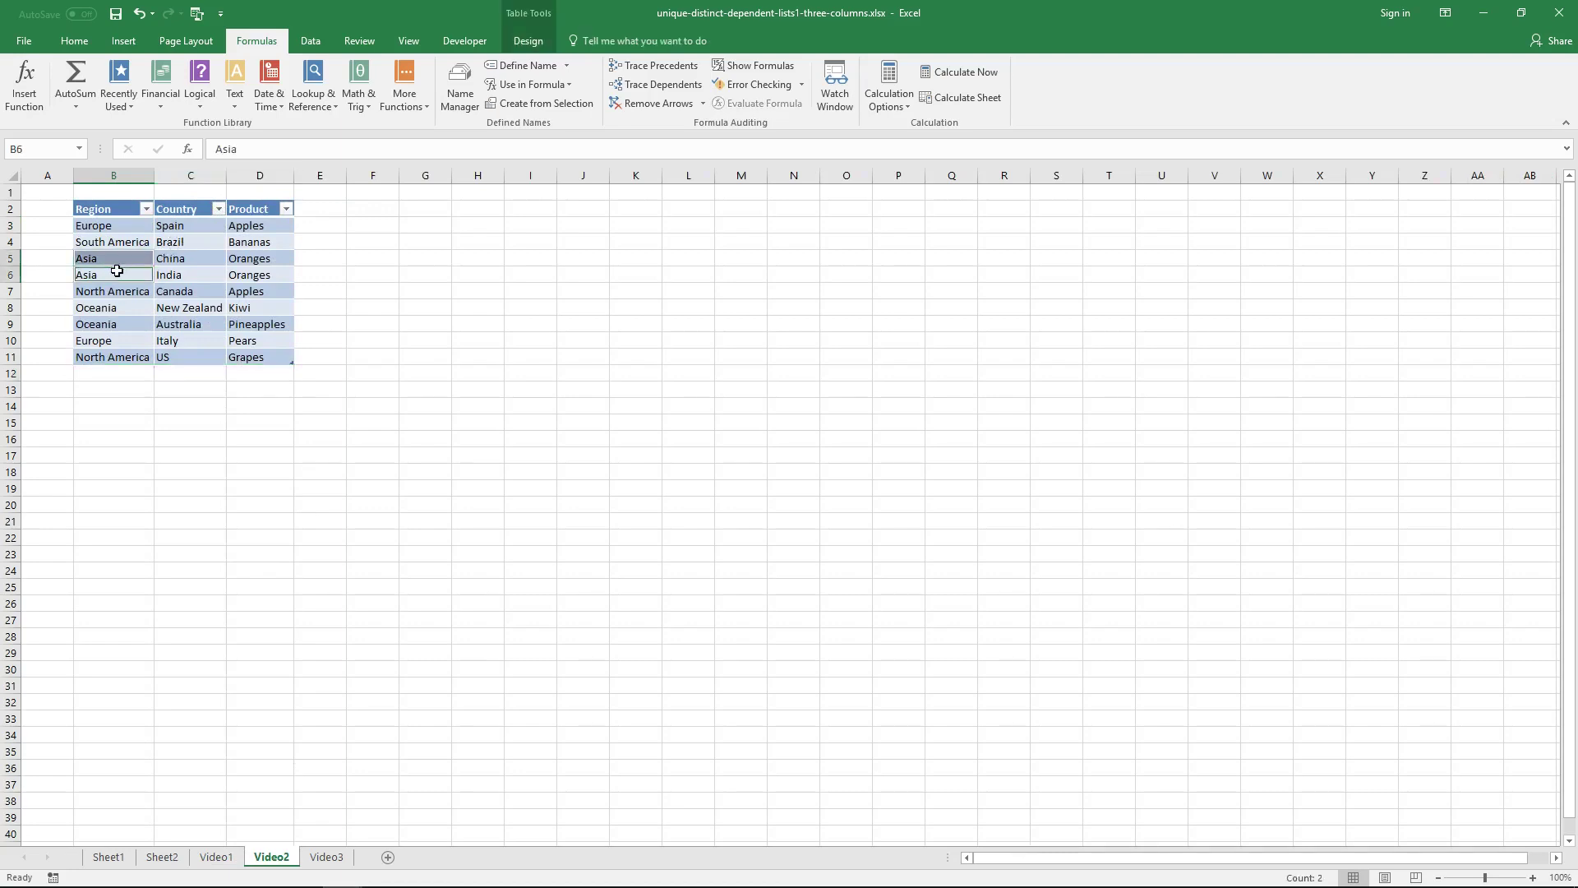
left_click(189, 258)
left_click(198, 278, "ctrl")
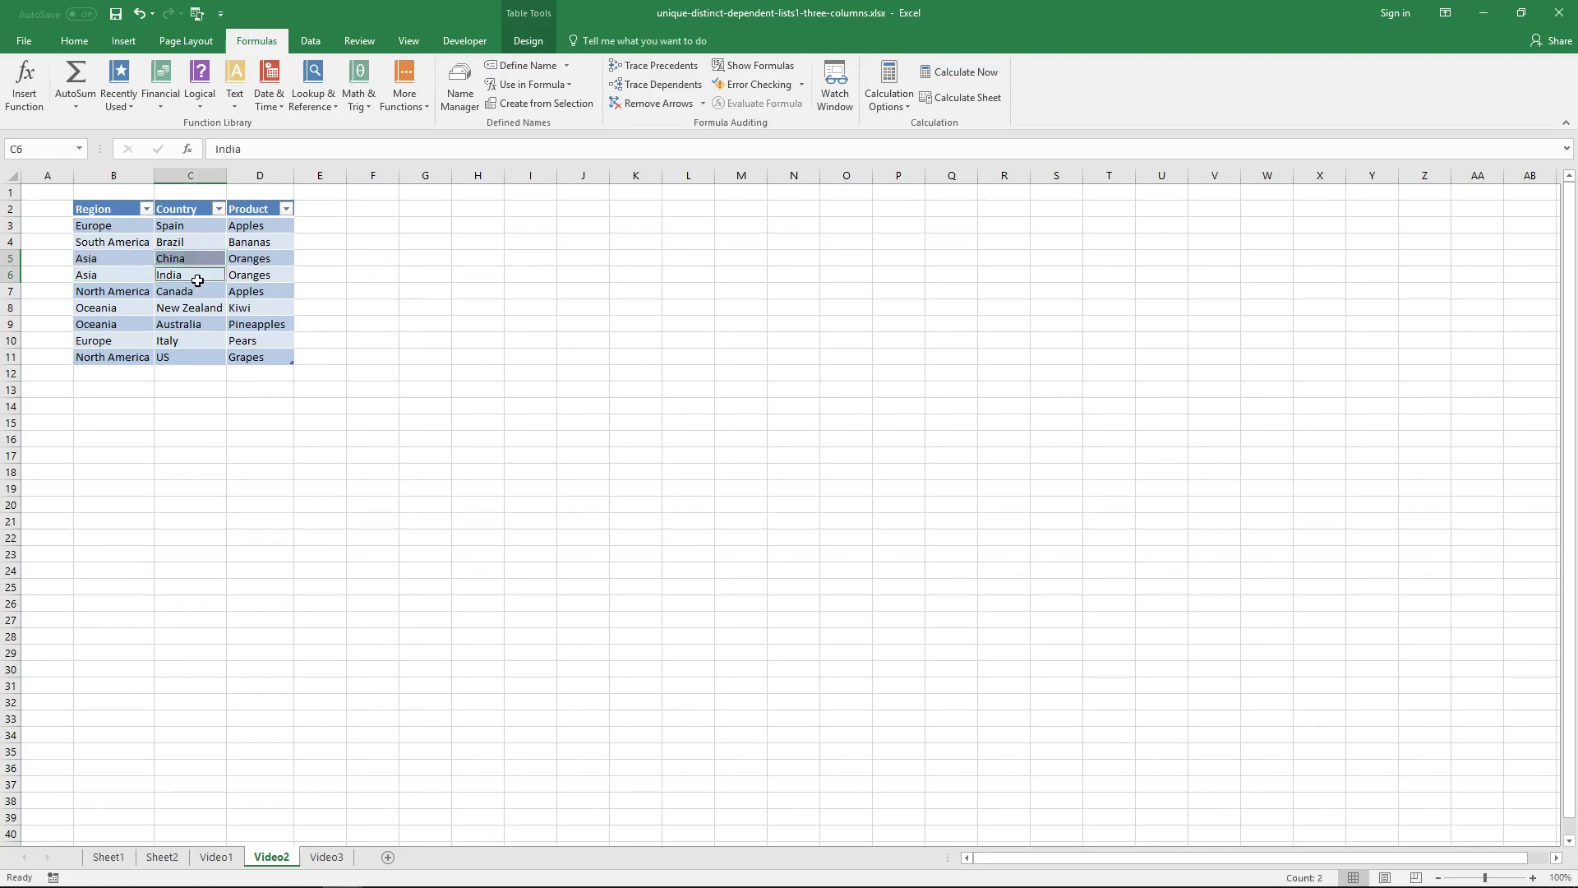
left_click(332, 864)
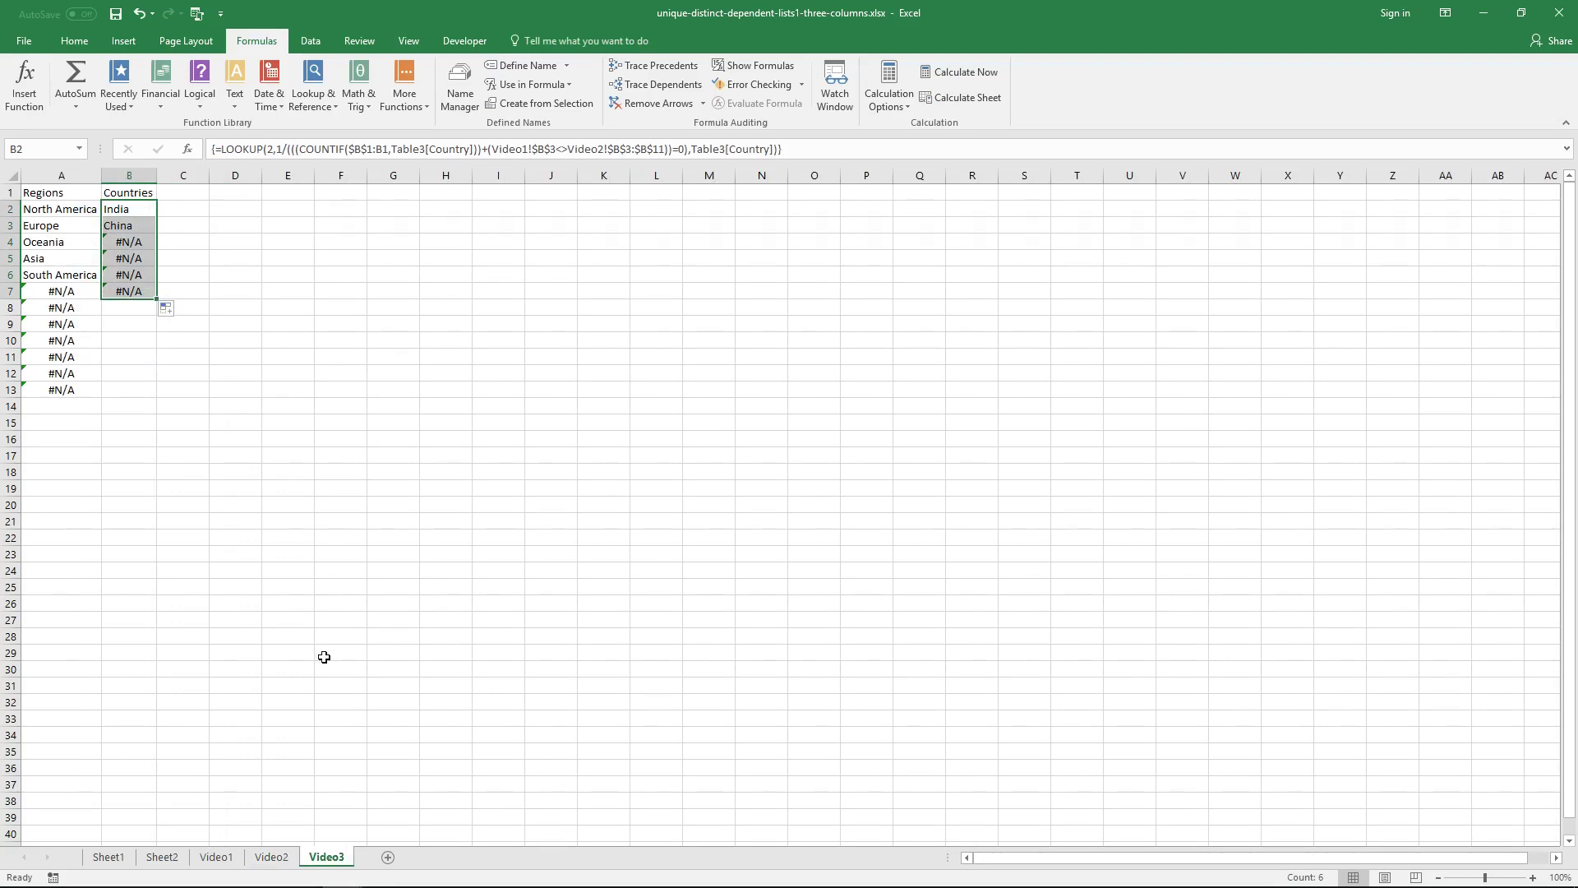
left_click(272, 856)
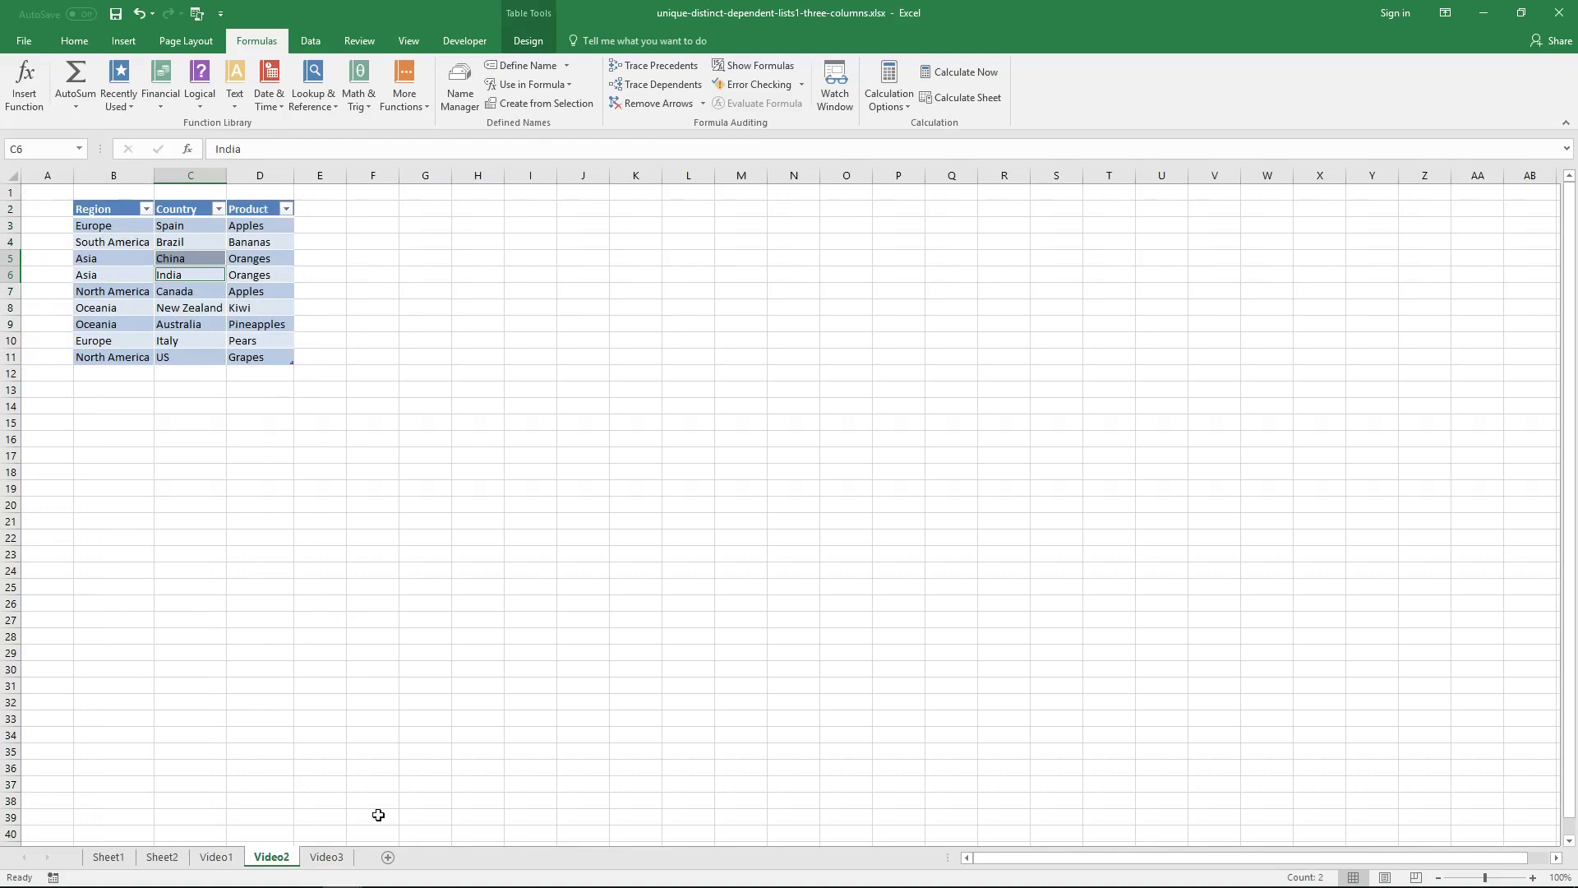
Step: Enter the header Products in C1 on the Video3 sheet
left_click(327, 856)
left_click_drag(185, 206, 186, 224)
left_click(186, 194)
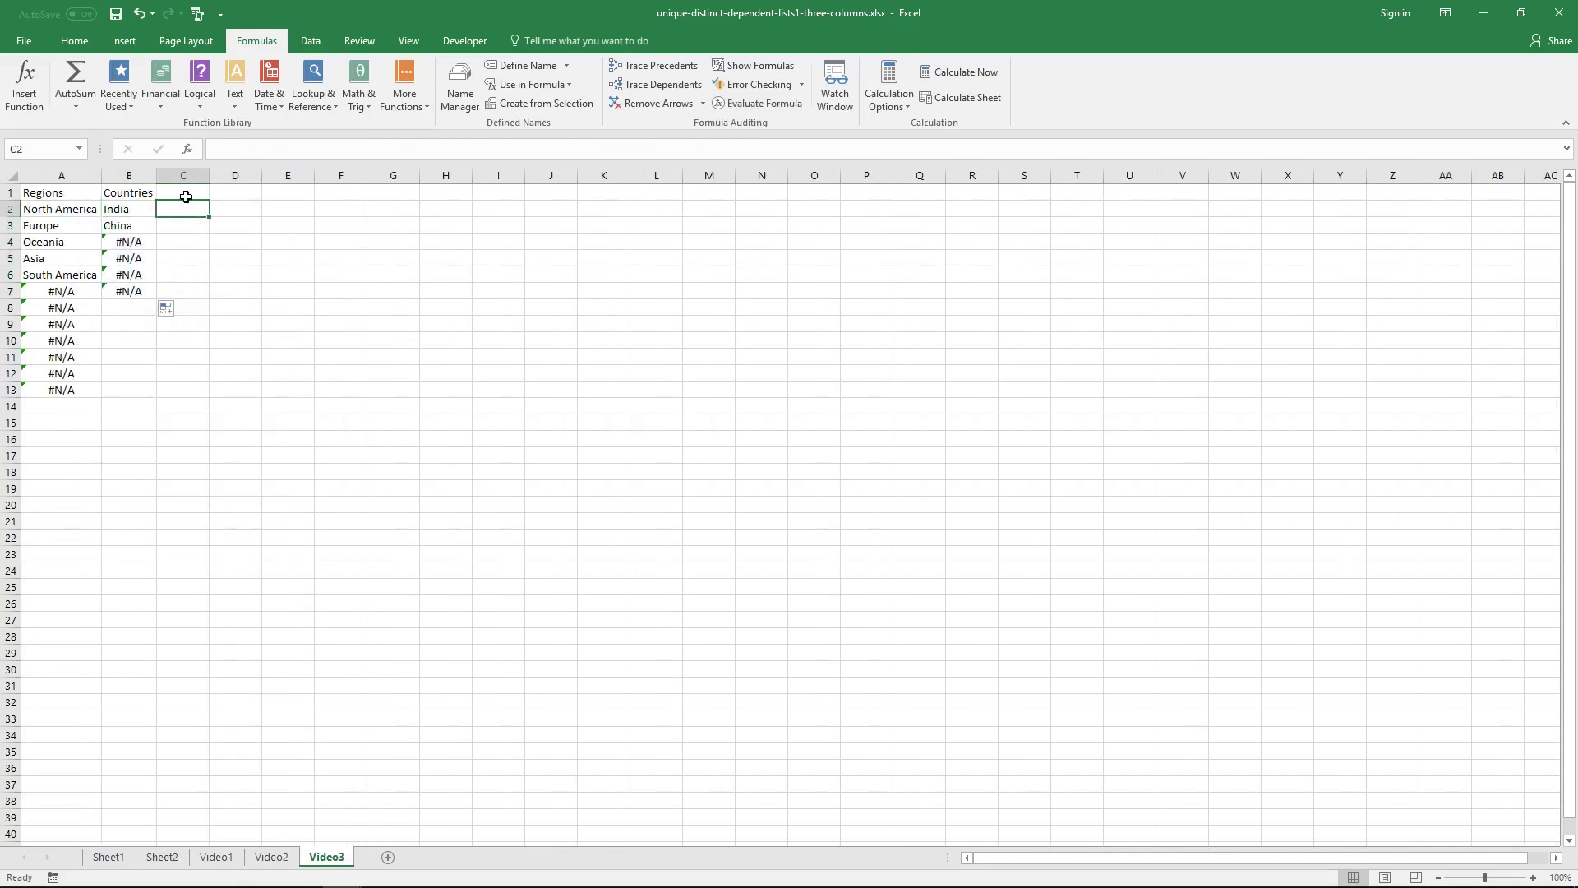
type("Products")
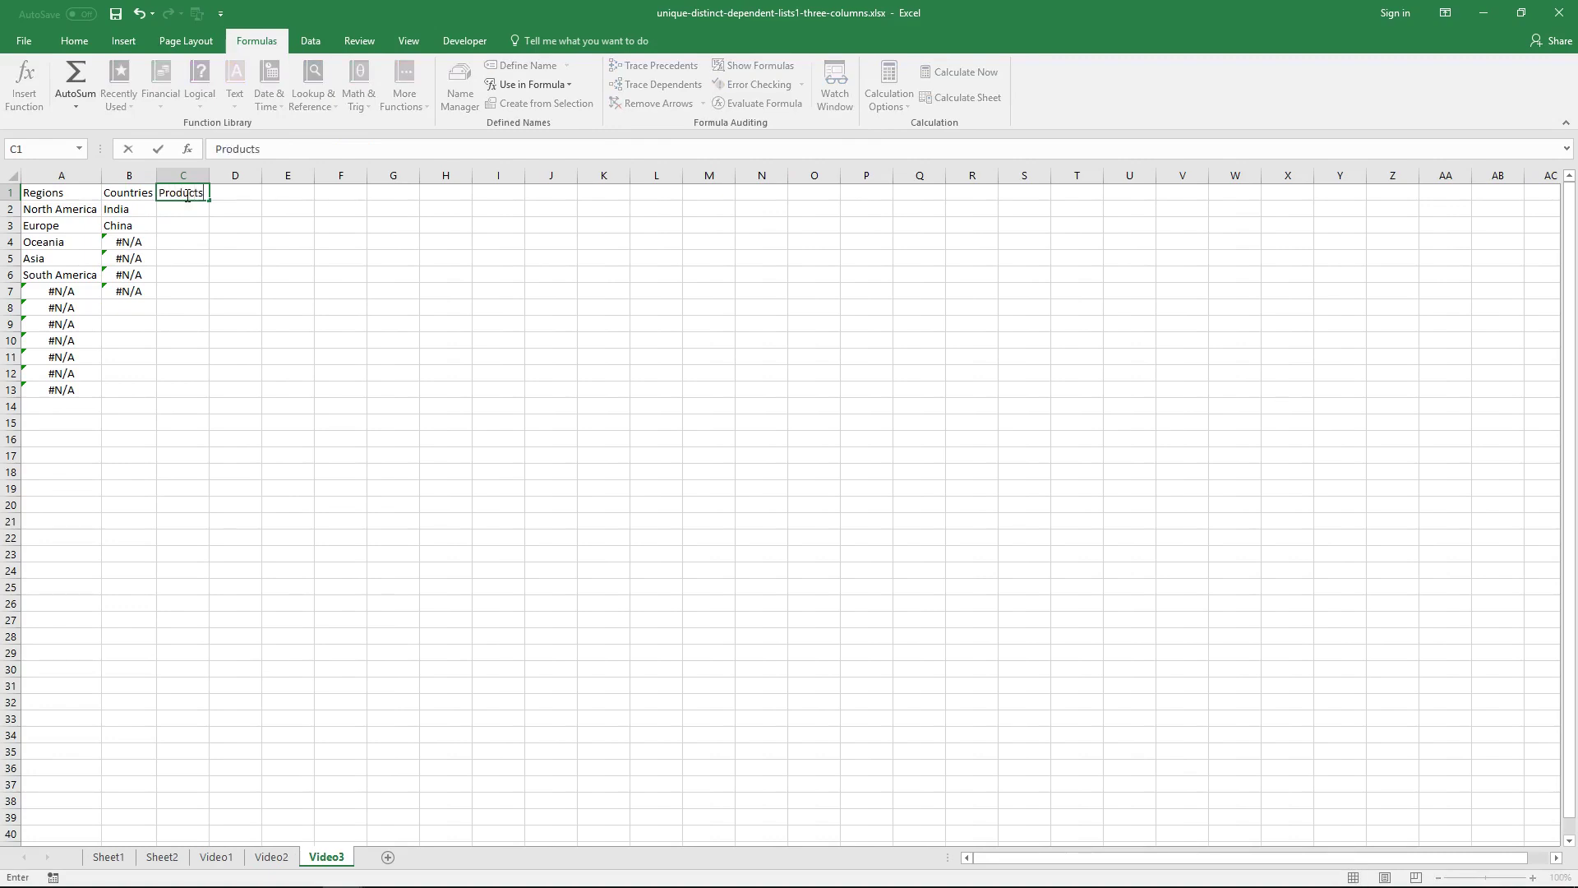
key("Return")
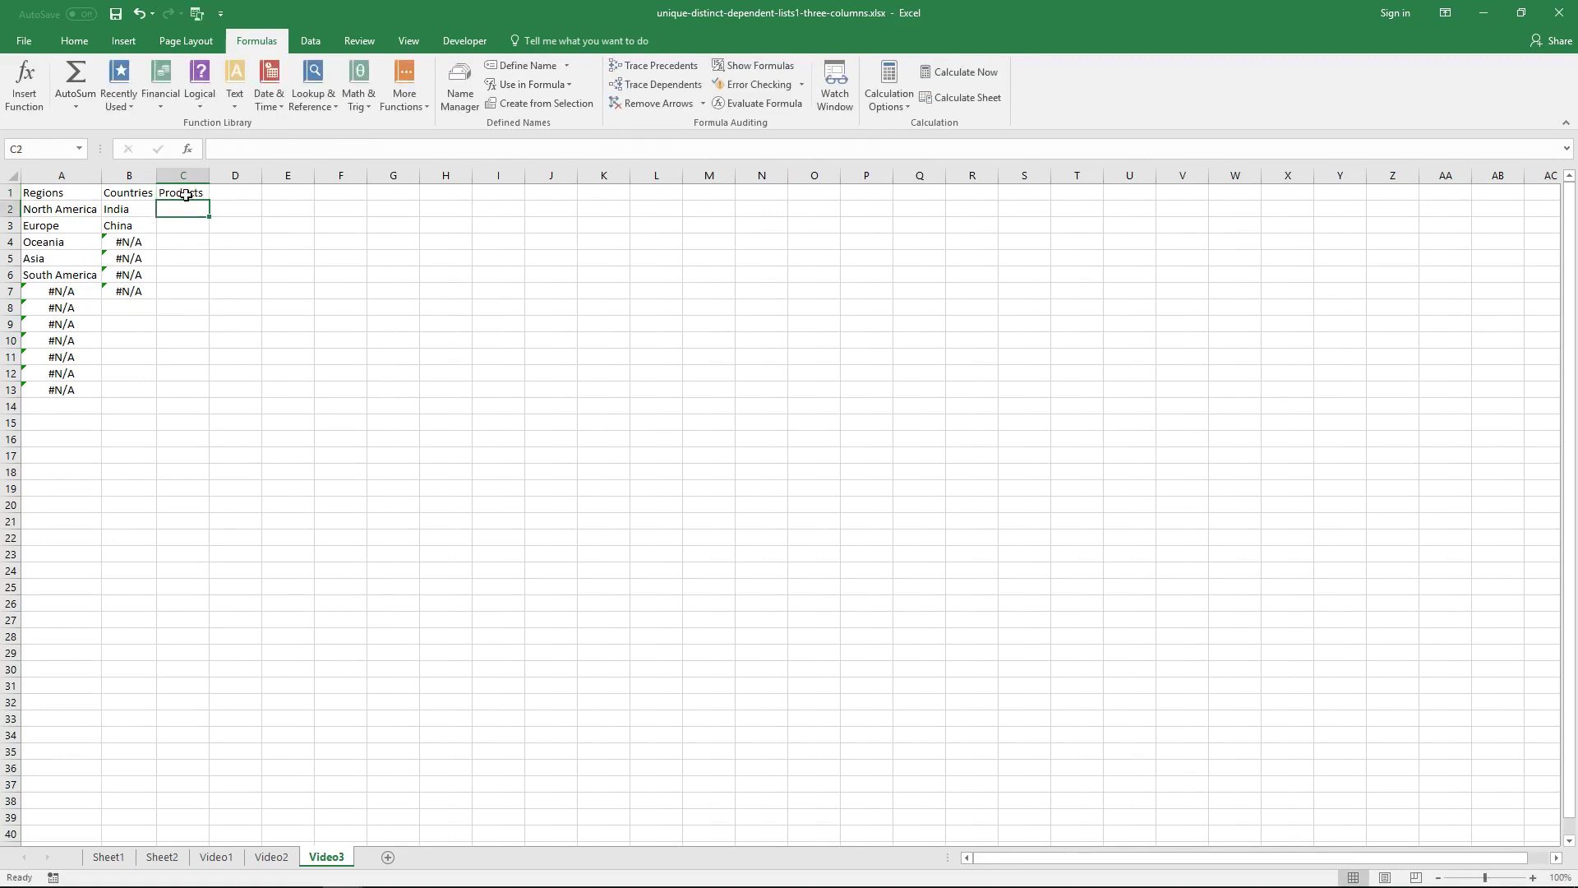
Step: Copy the formula text from B2 and paste it into C2 under the Products header
left_click(129, 209)
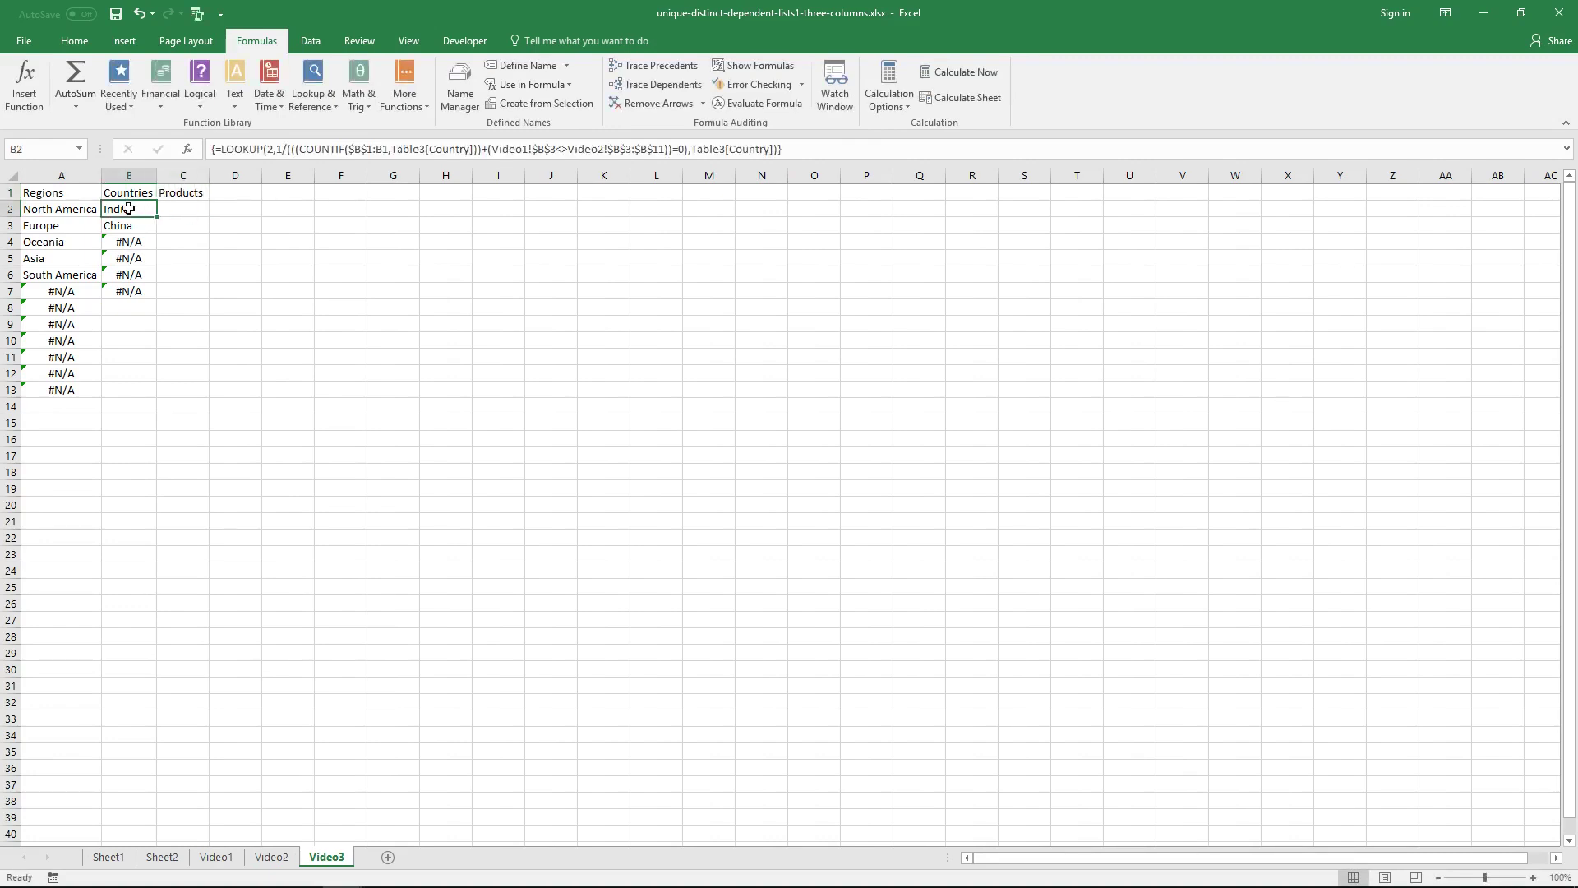
left_click(781, 149)
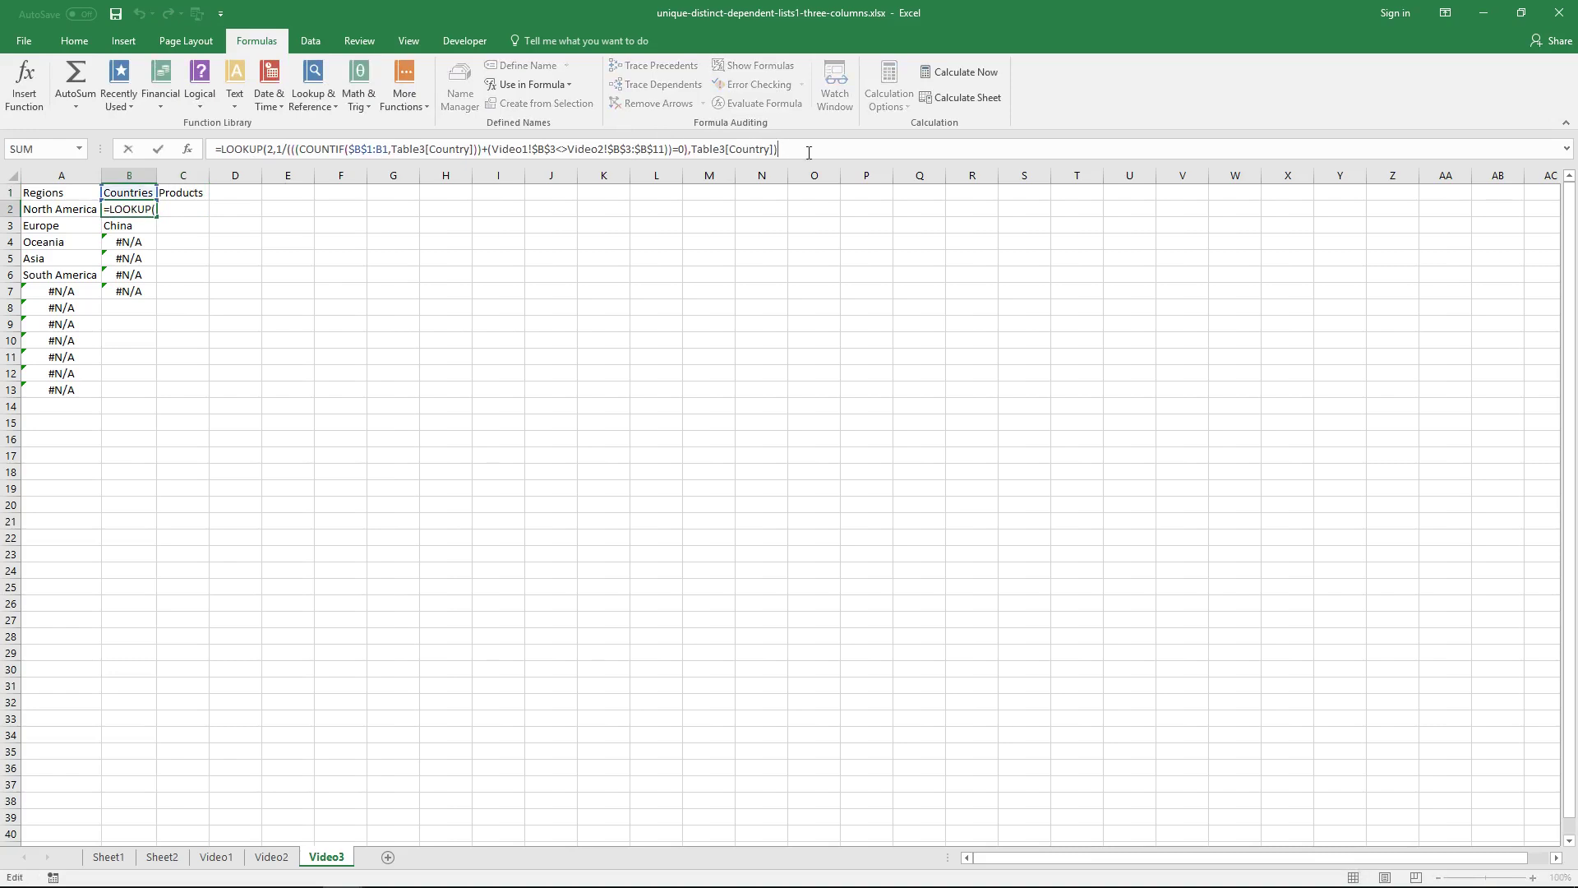
key("shift+Home")
key("ctrl+c")
key("Escape")
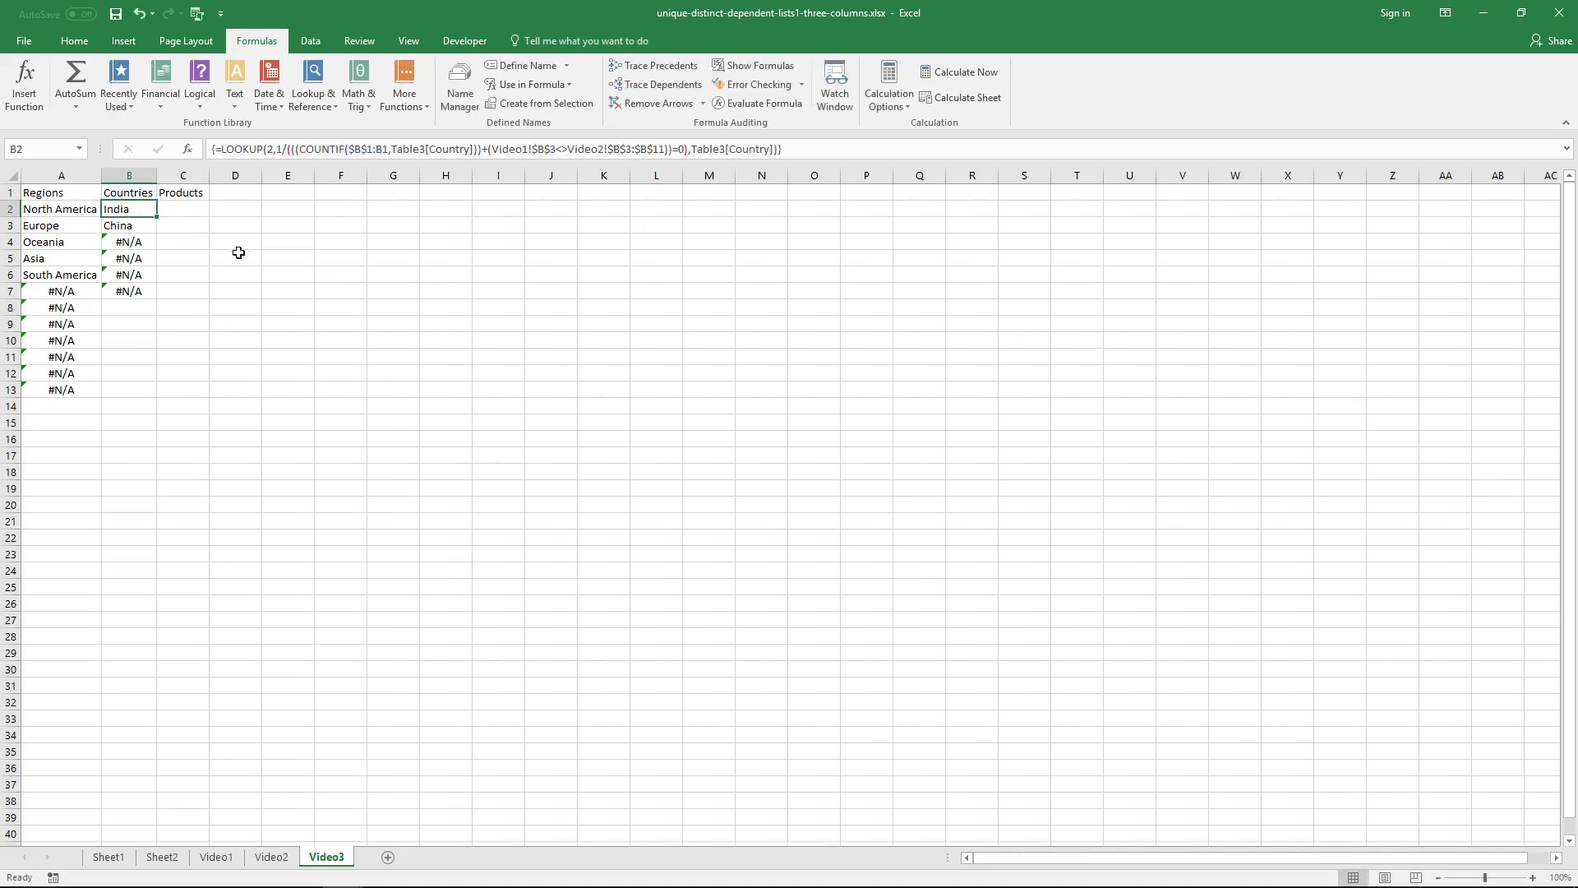
left_click(198, 211)
left_click(277, 149)
key("ctrl+v")
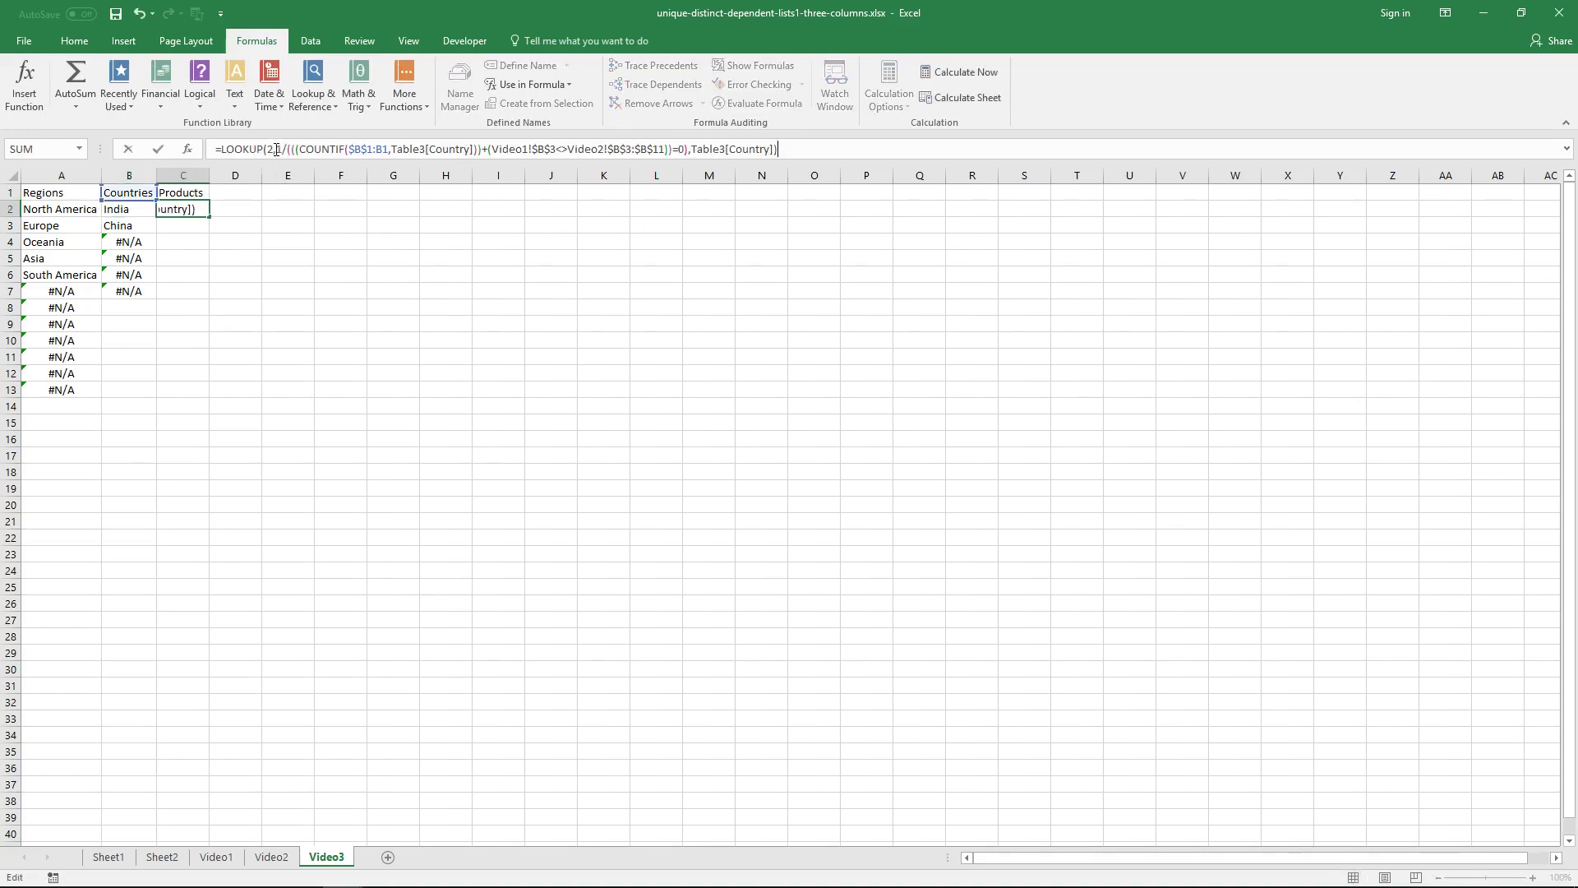
Step: Add the condition +(Video1!$D$3<>Table3[Country]) after the region comparison in C2's formula and enter it as an array formula
left_click(671, 150)
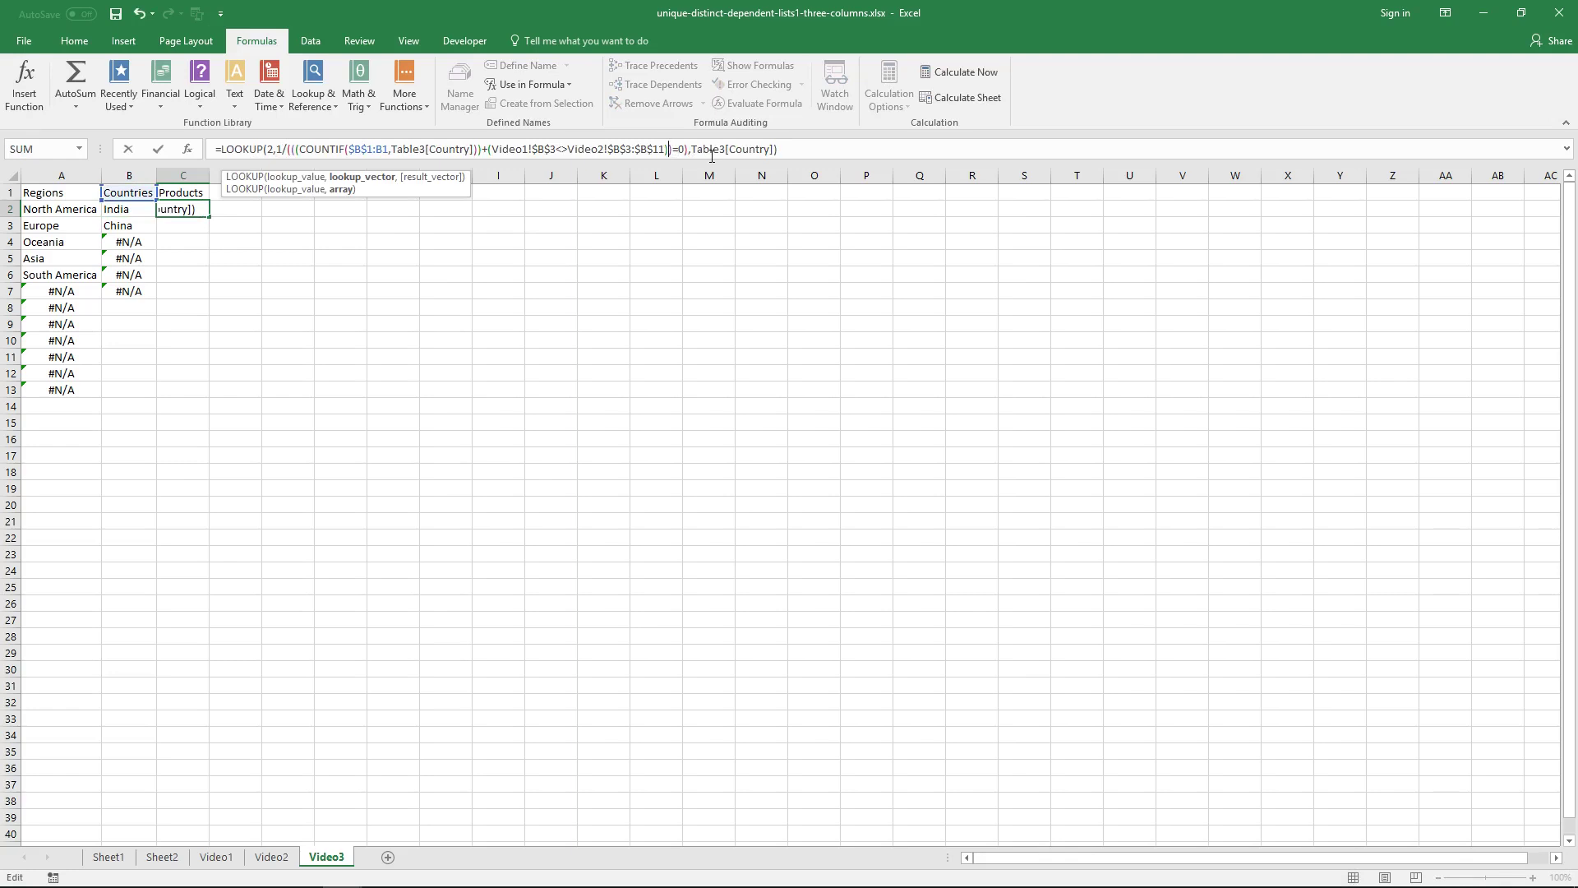
key("Left")
type("+(")
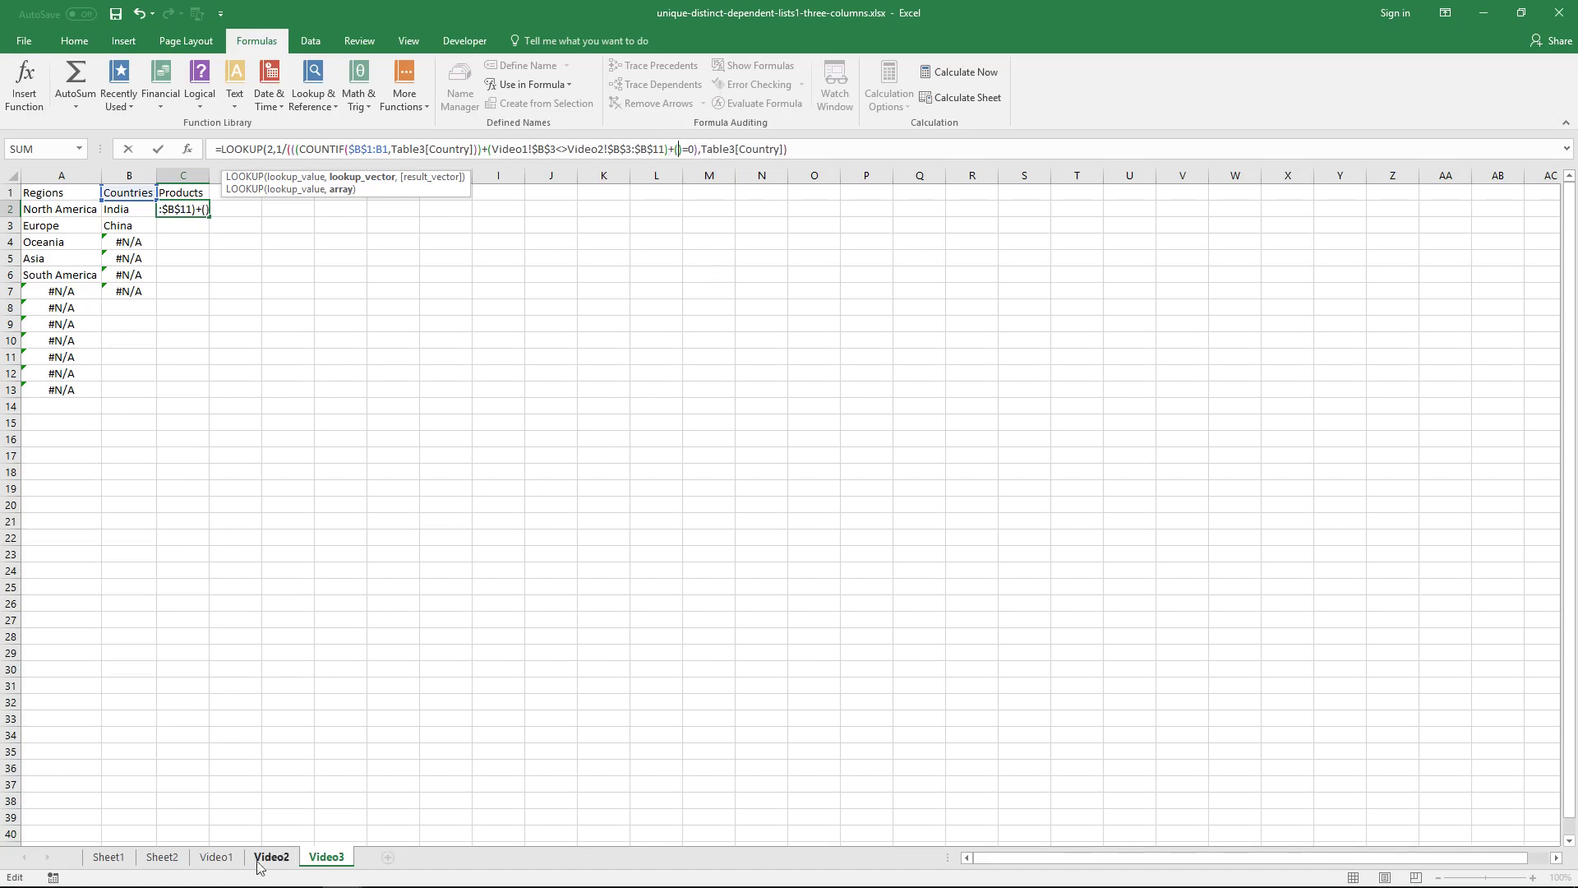
left_click(216, 857)
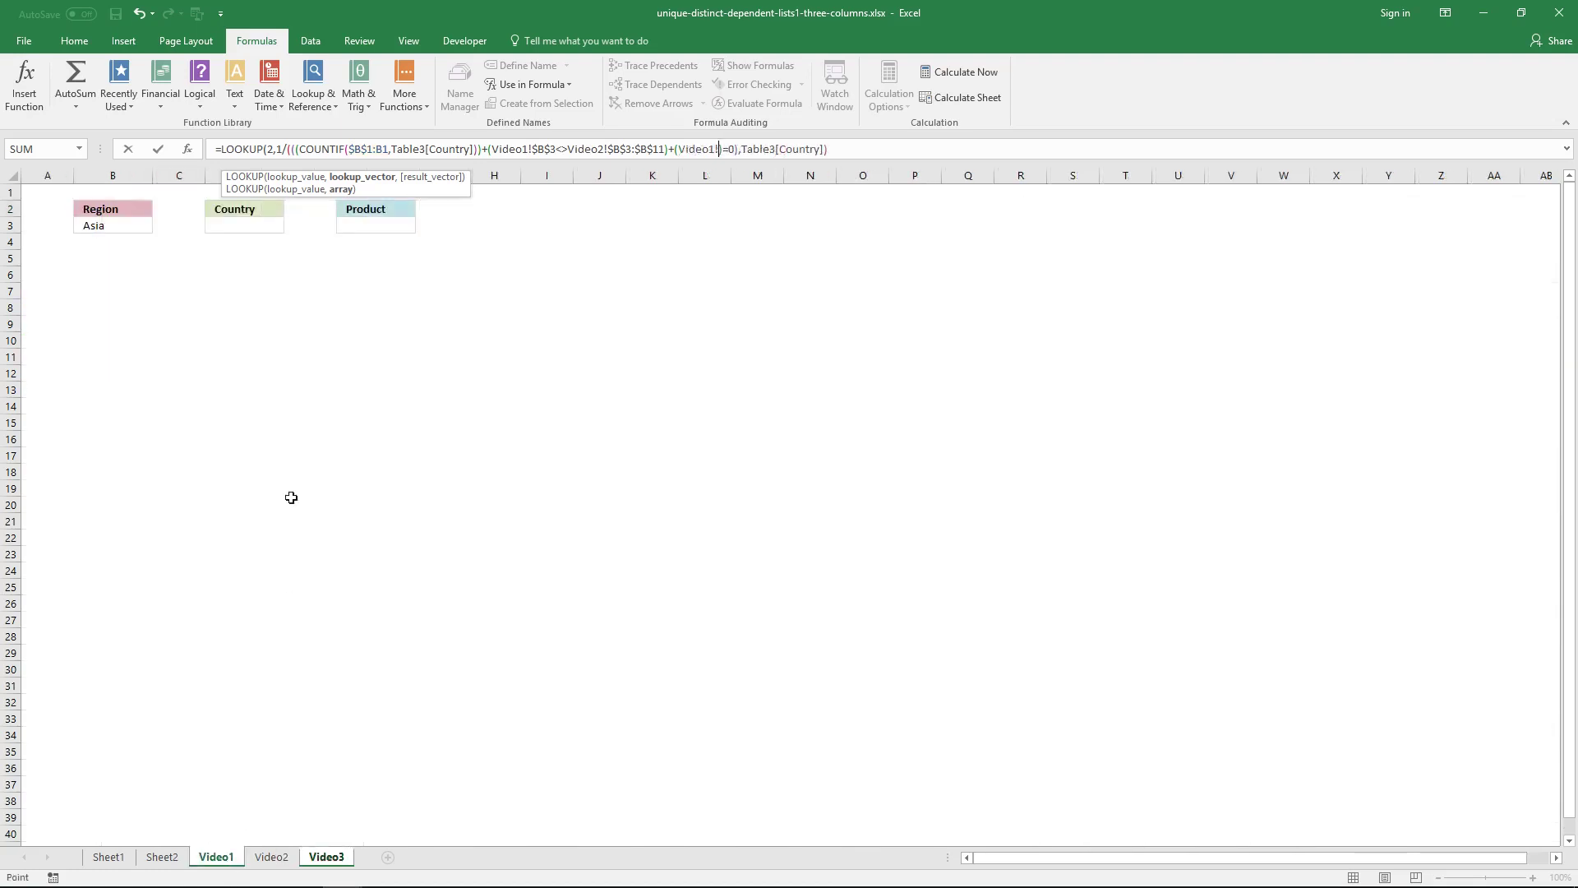
left_click(262, 230)
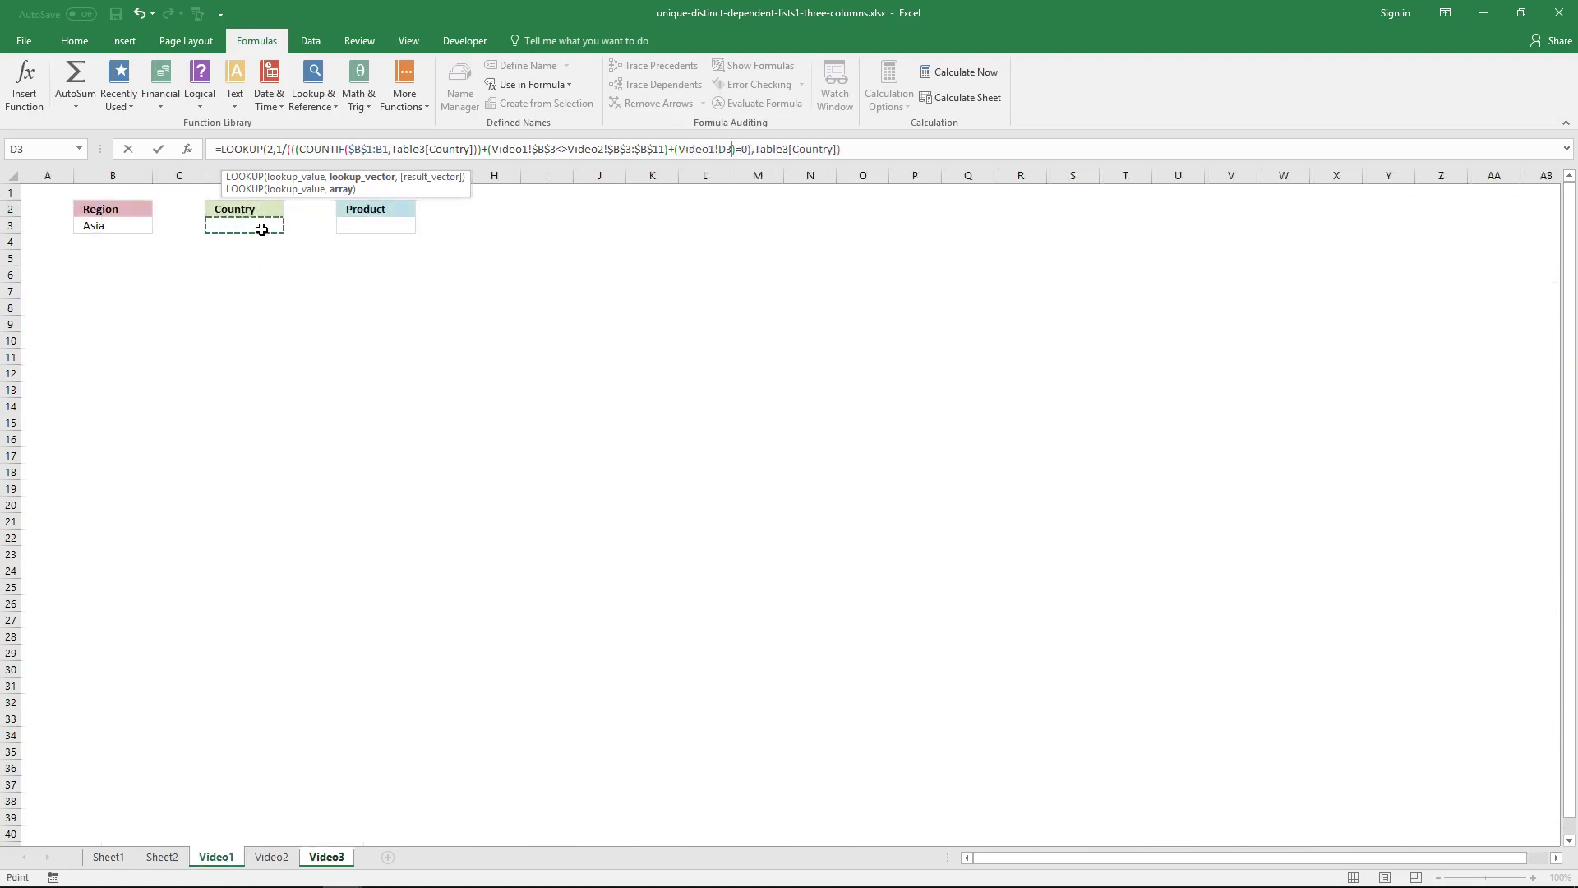
key("F4")
type("<>")
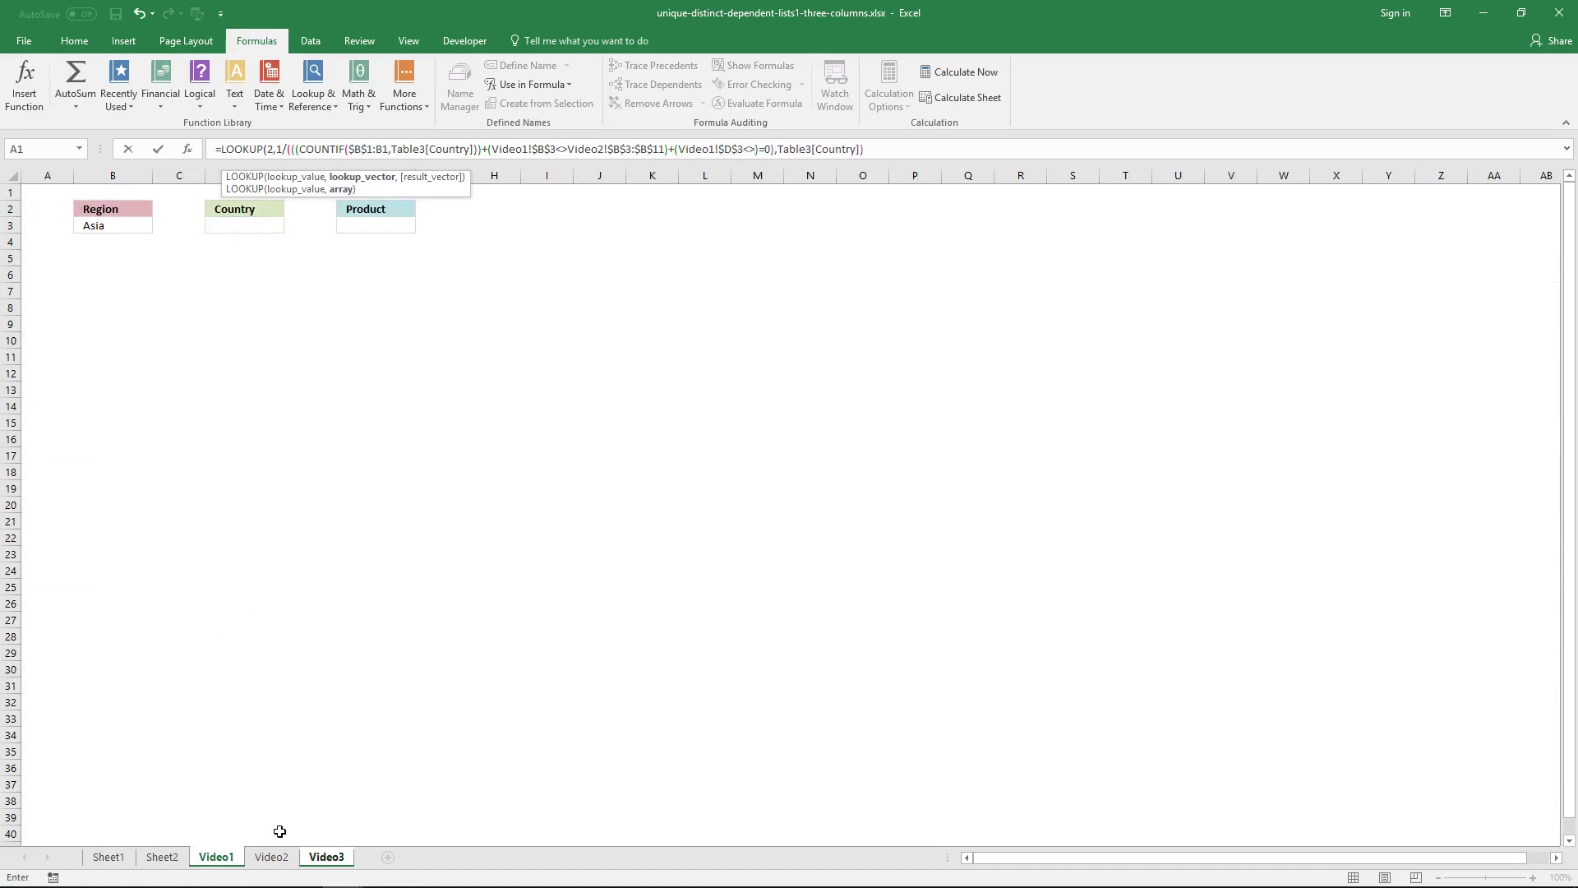
left_click(280, 859)
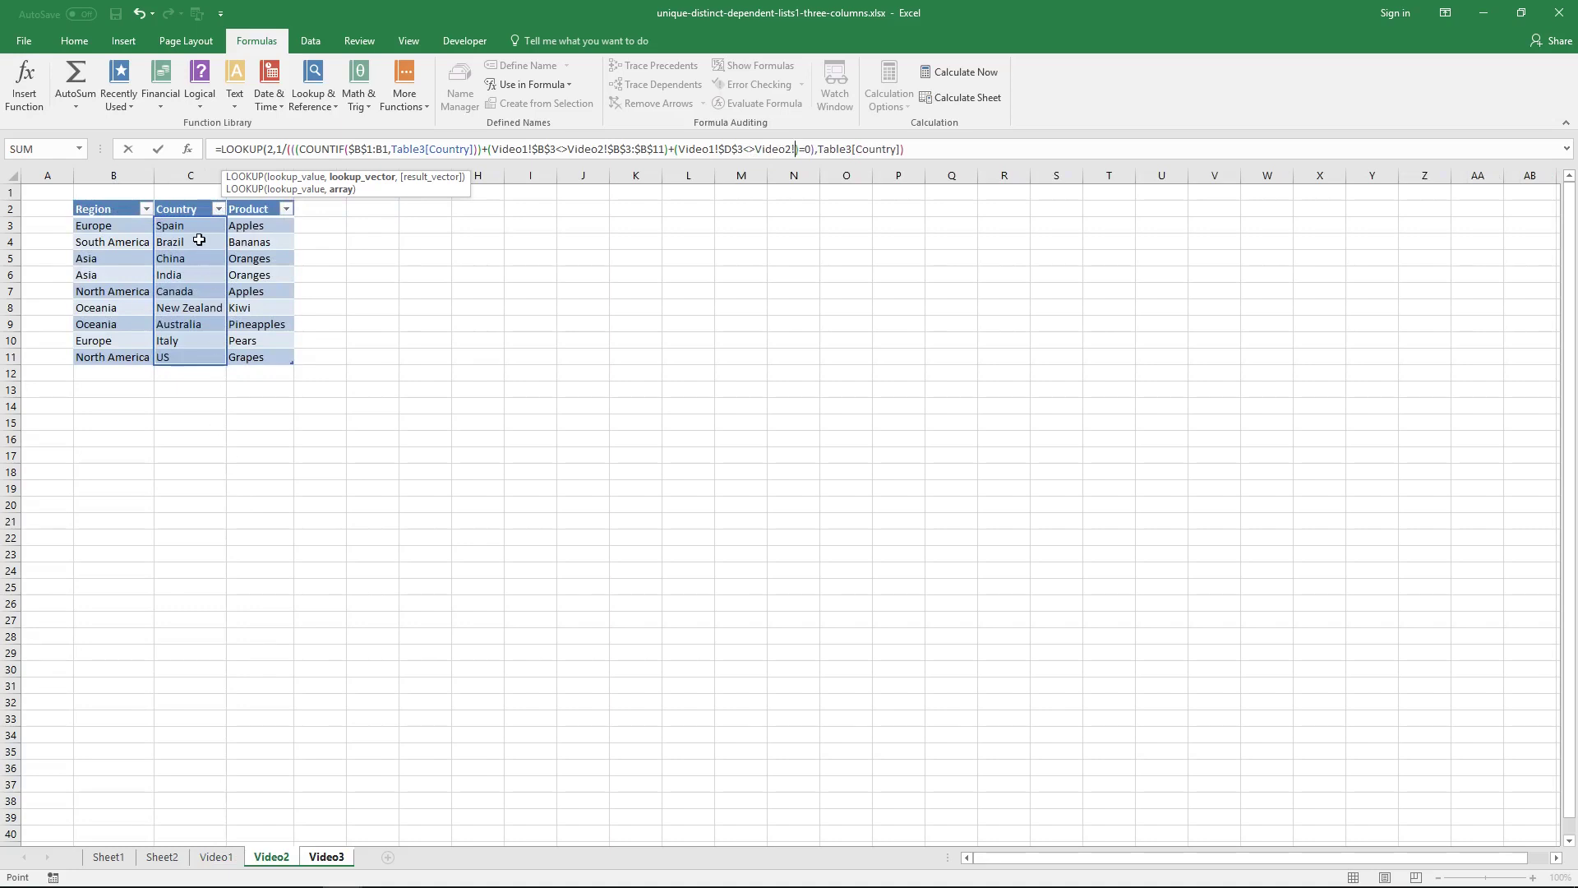
left_click_drag(197, 226, 197, 355)
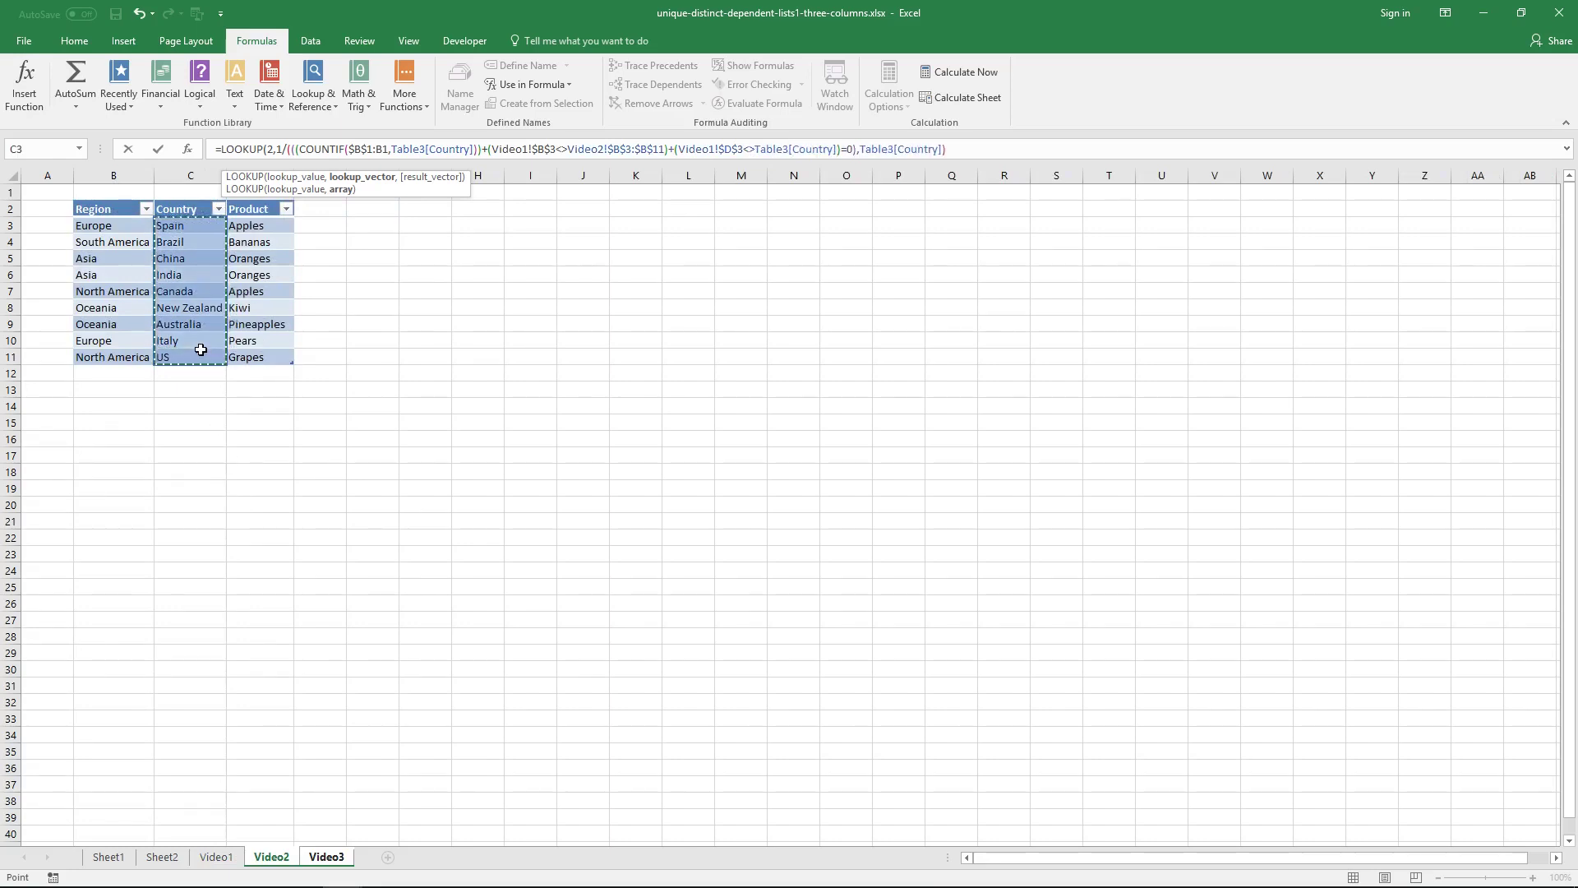
type(")")
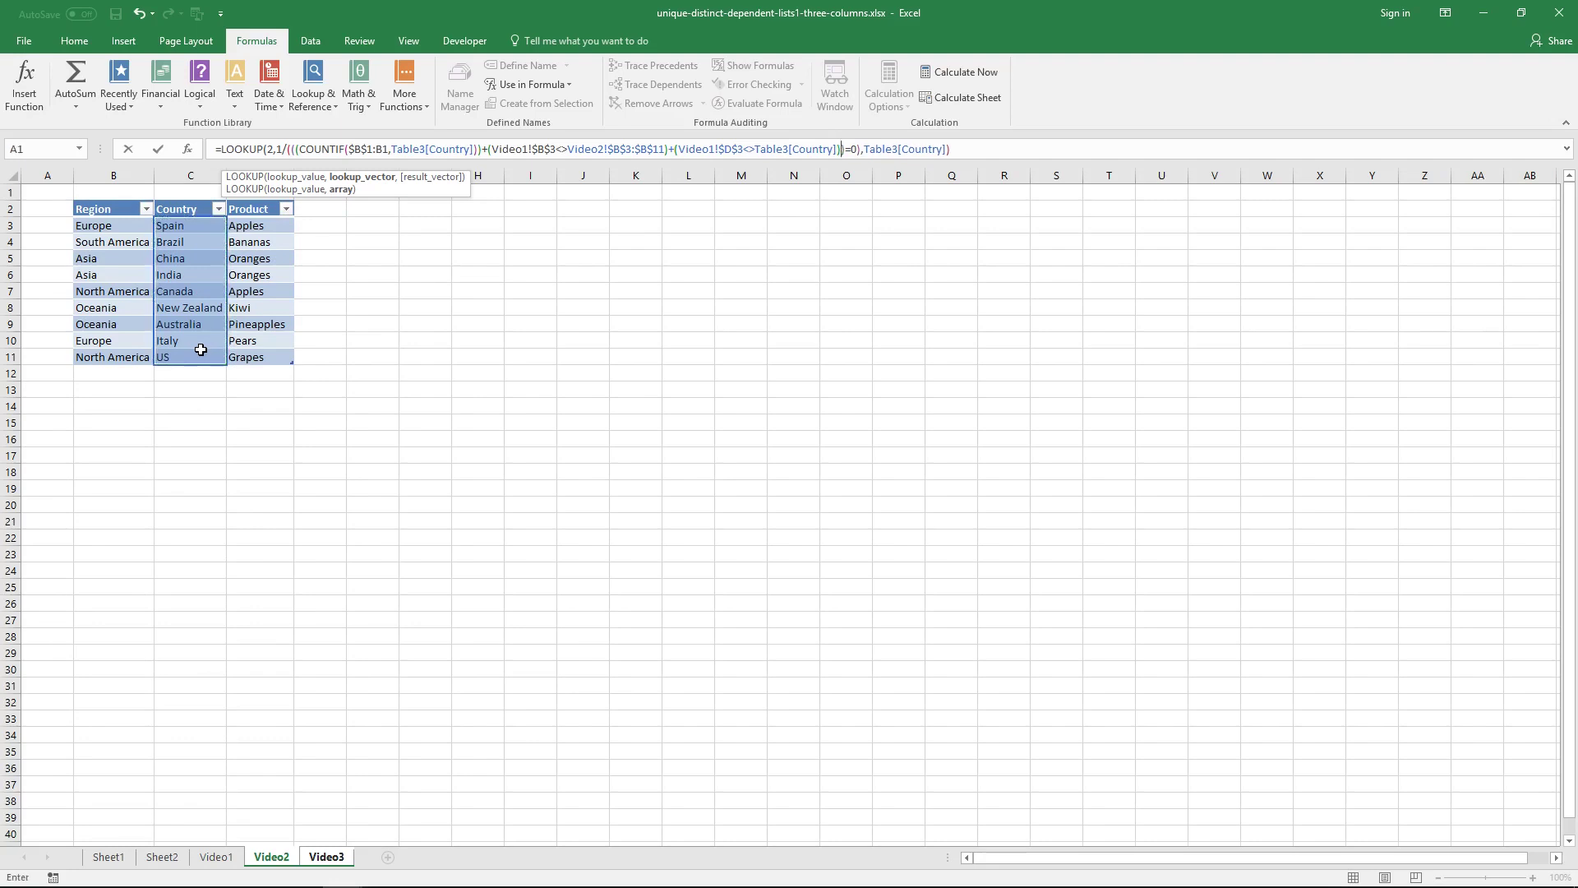
key("ctrl+shift+Return")
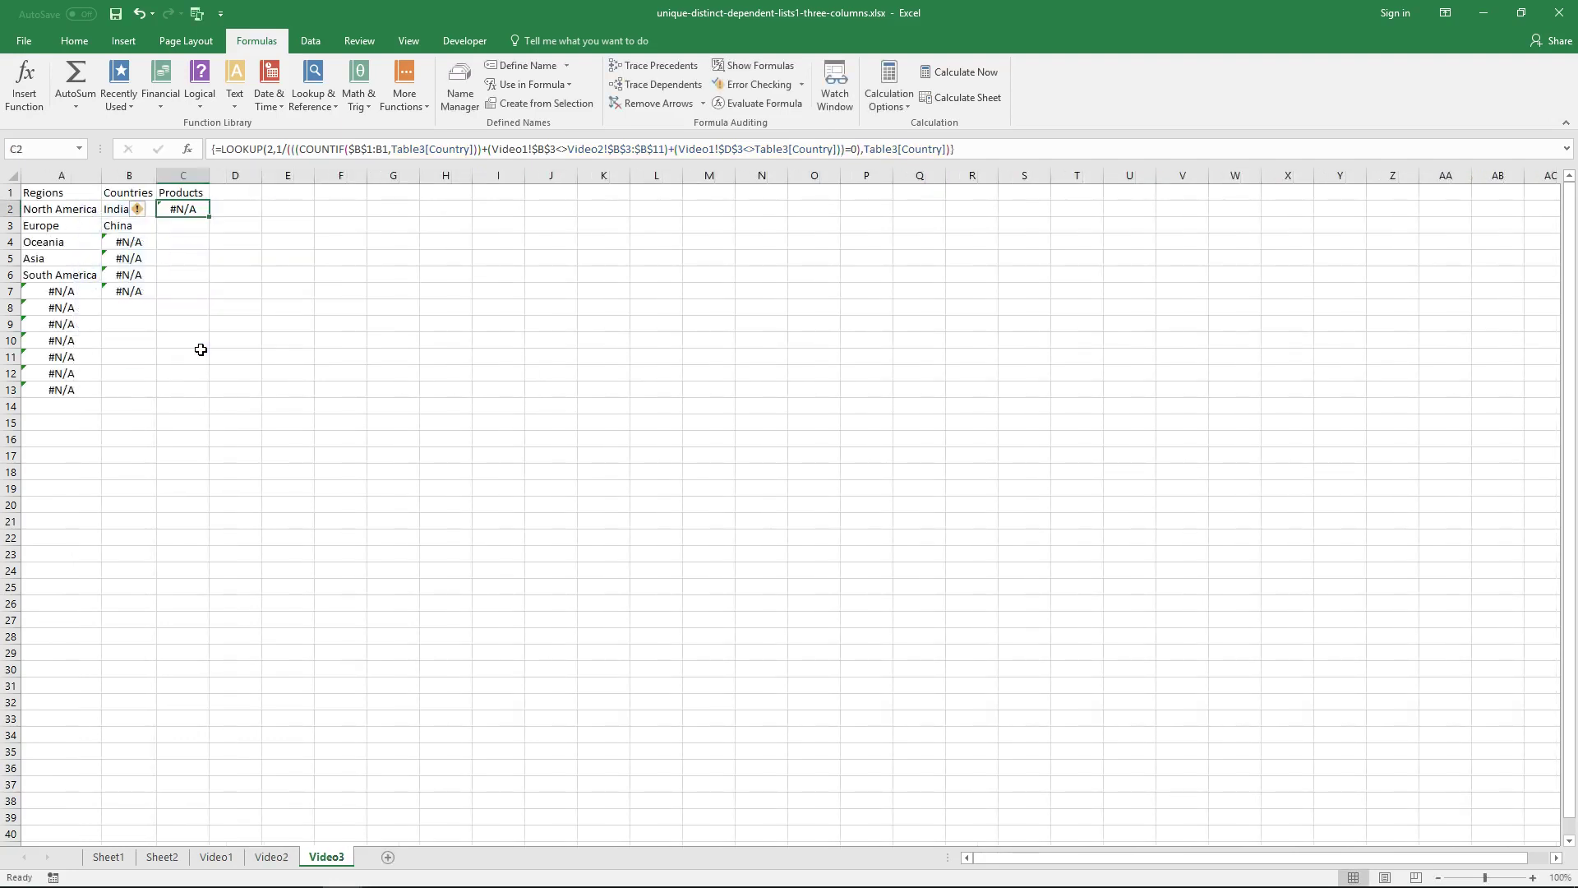
Step: Enter China as the Country selection in D3 on the Video1 sheet
left_click(217, 857)
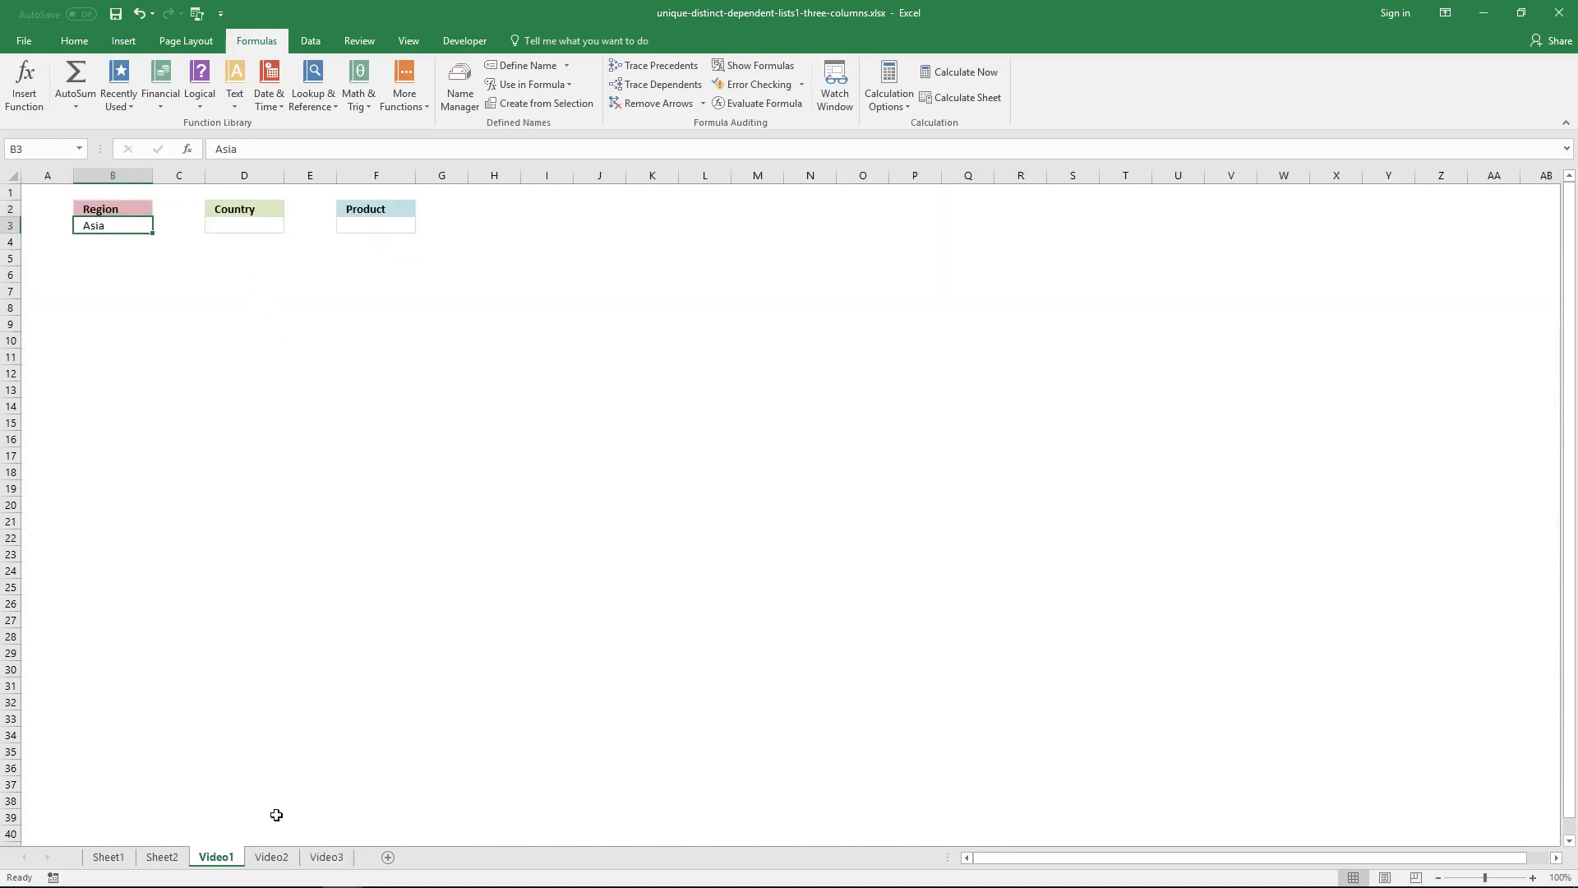
left_click(249, 226)
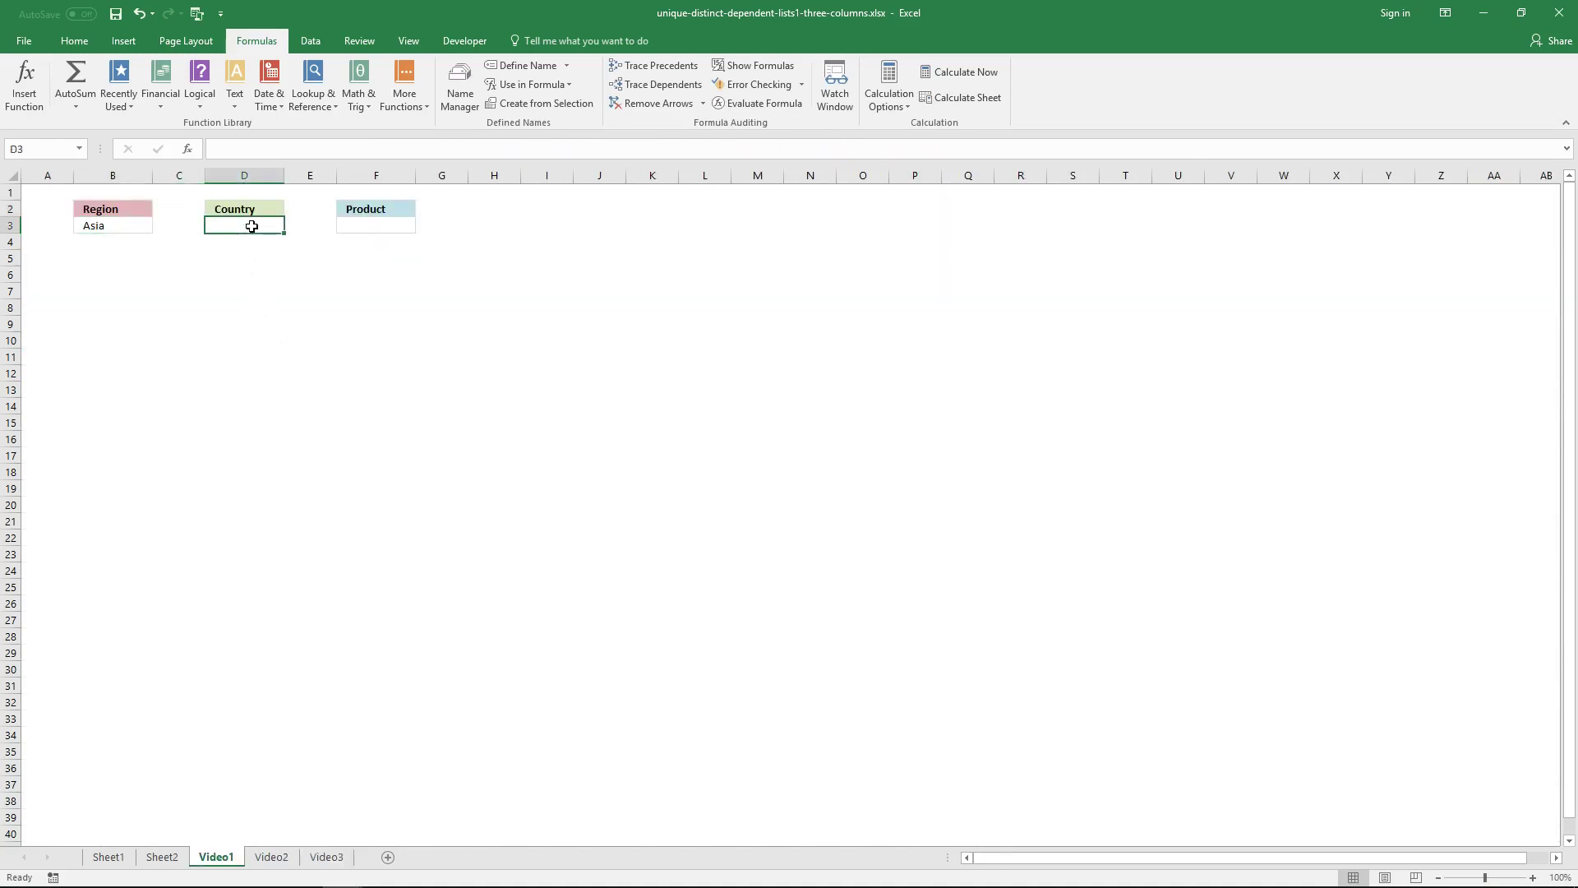
type("China")
key("Return")
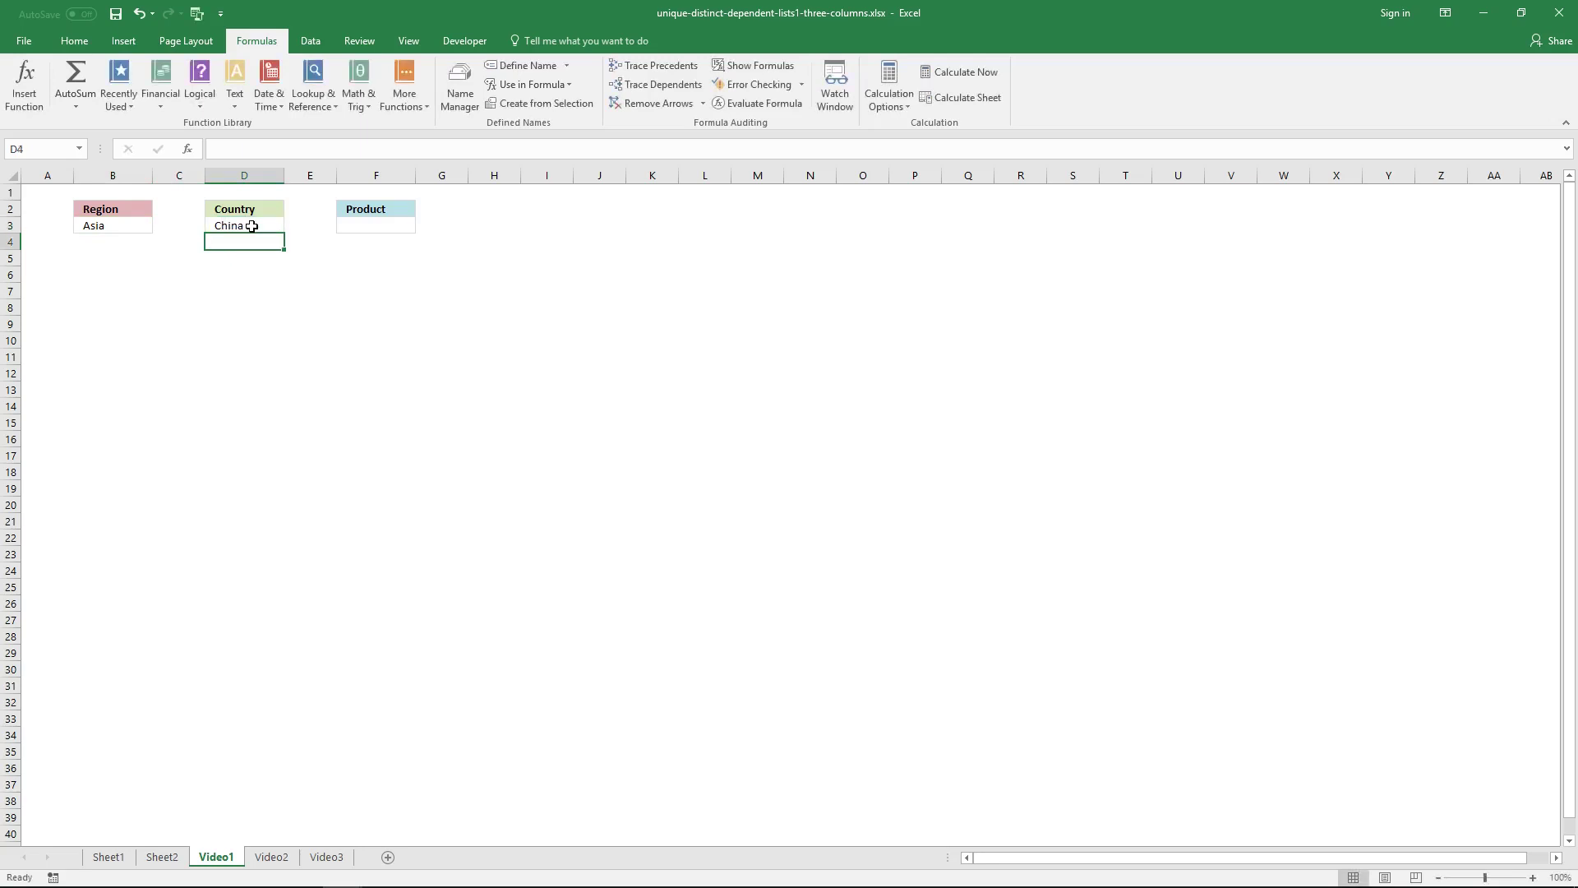
Step: Change the LOOKUP result column in Video3's C2 to Table3[Product], re-enter it as an array formula and fill it down to C13
left_click(326, 858)
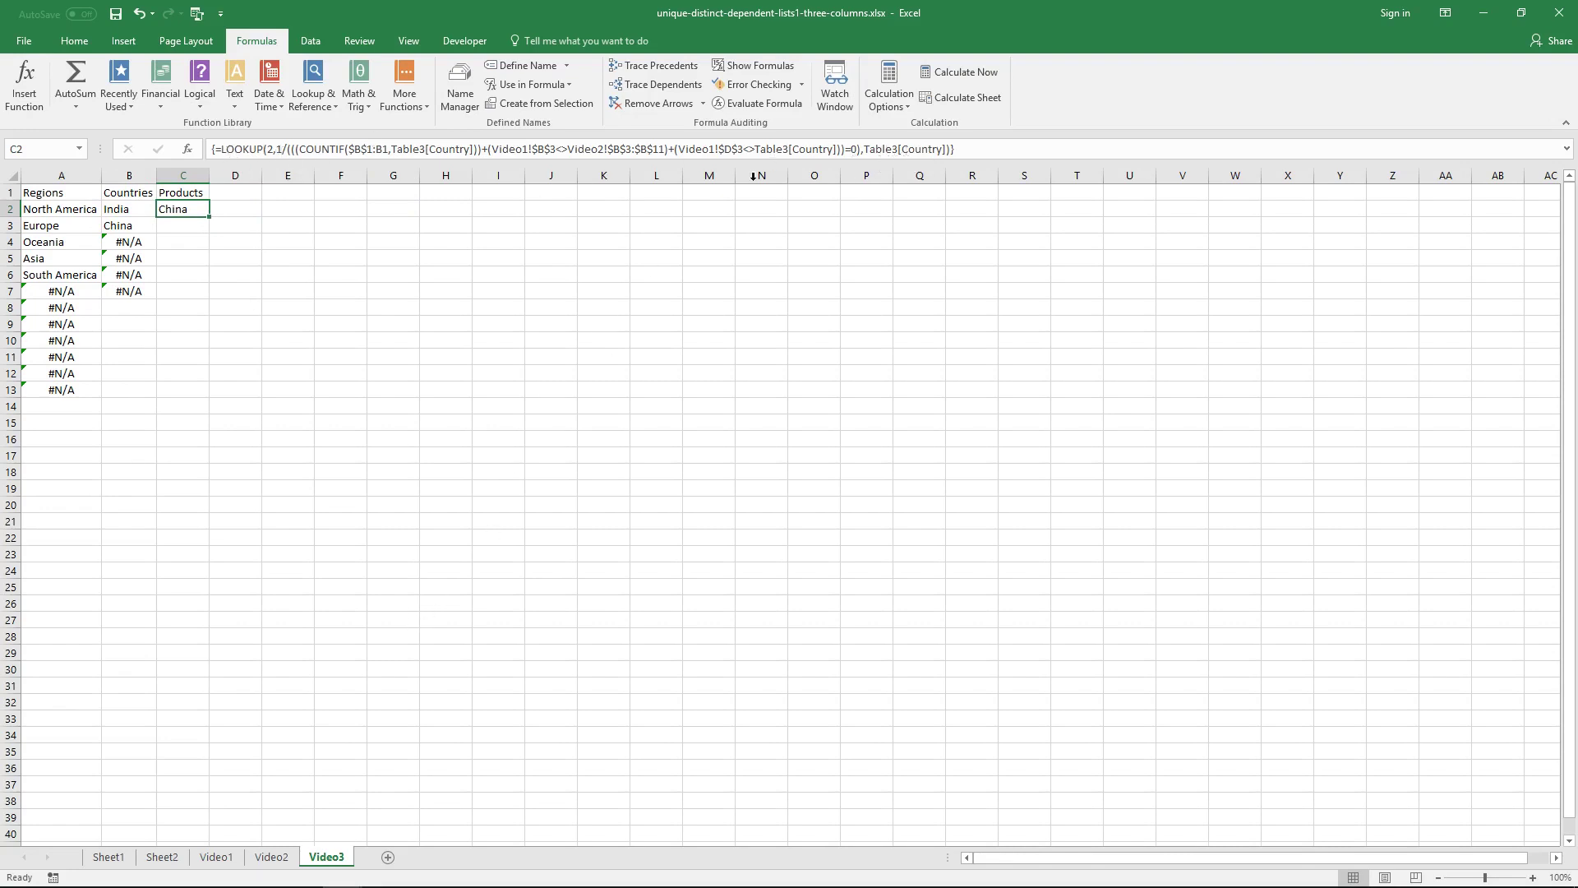
left_click(916, 148)
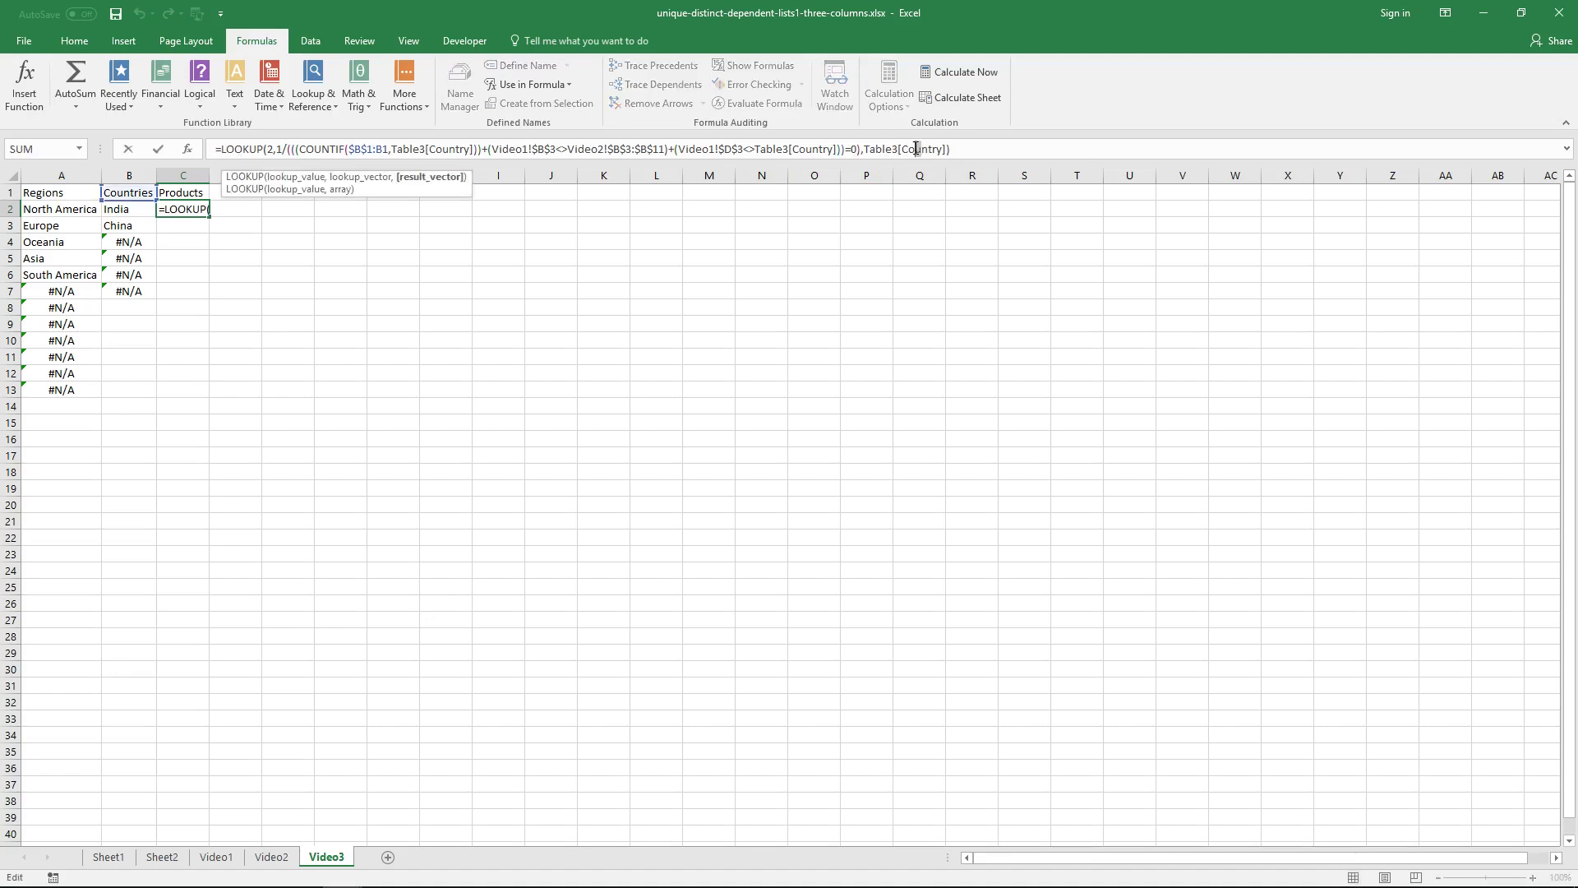
double_click(917, 148)
left_click(913, 147)
left_click_drag(903, 150, 938, 152)
type("Product")
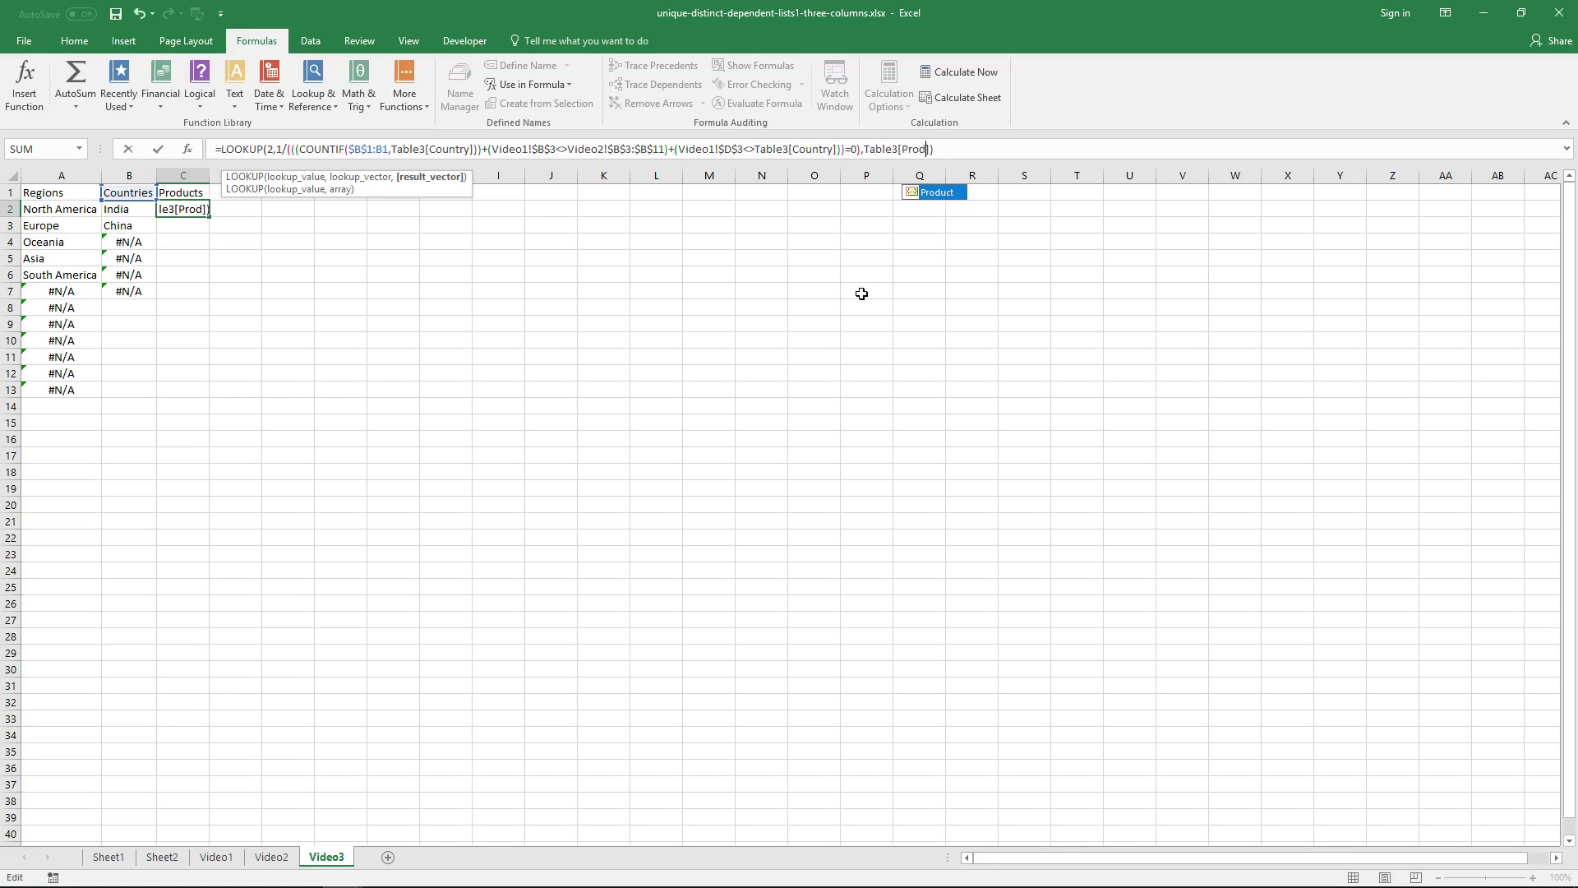
key("ctrl+shift+Return")
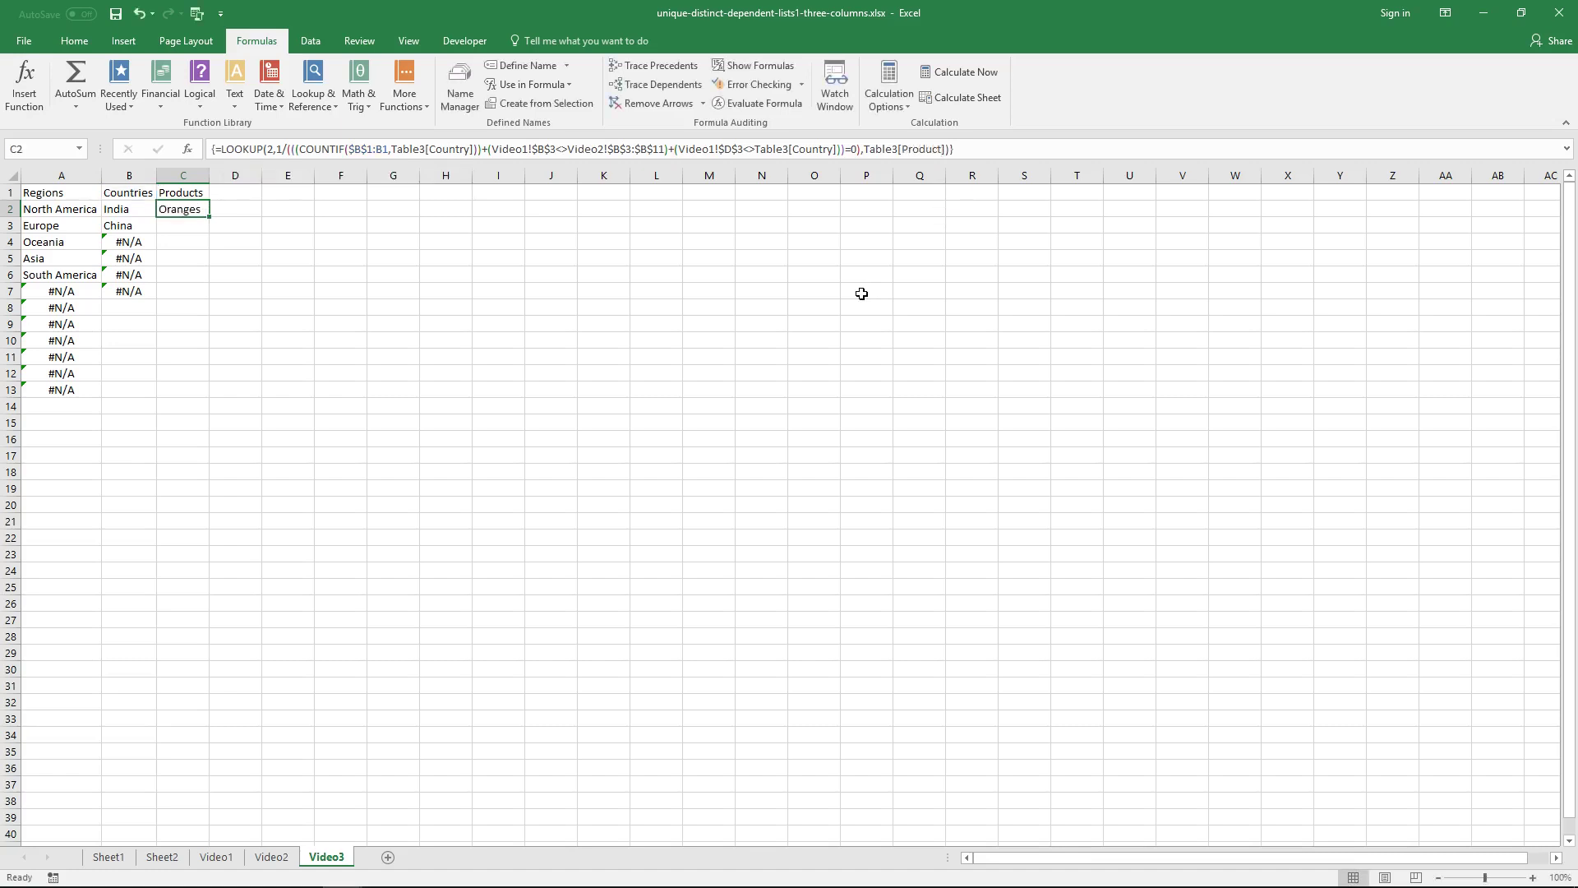
left_click_drag(211, 216, 218, 399)
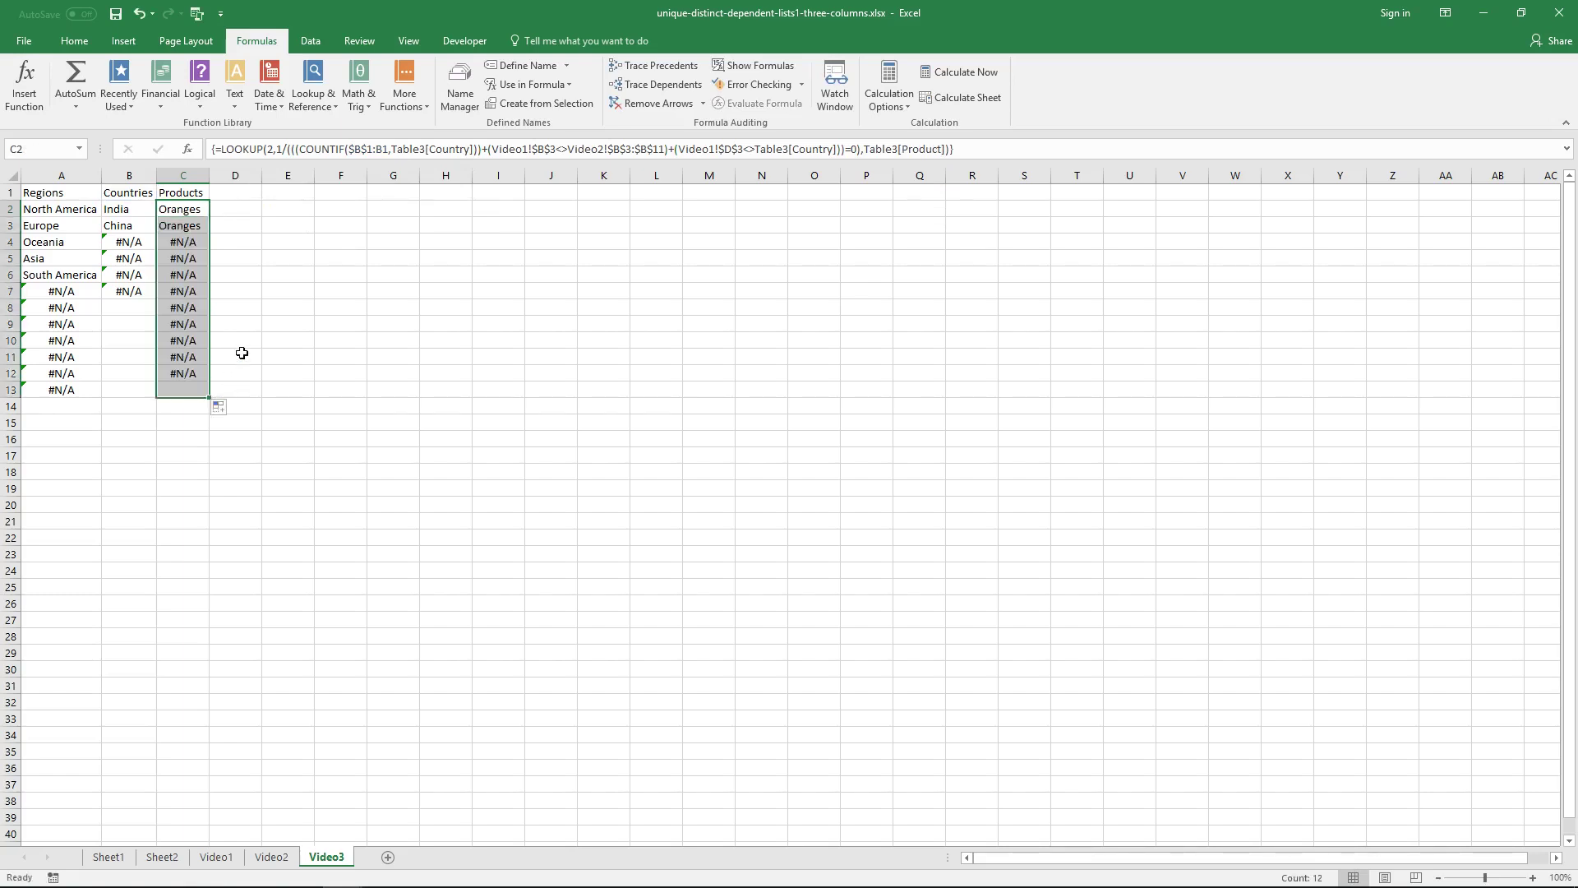
left_click(203, 214)
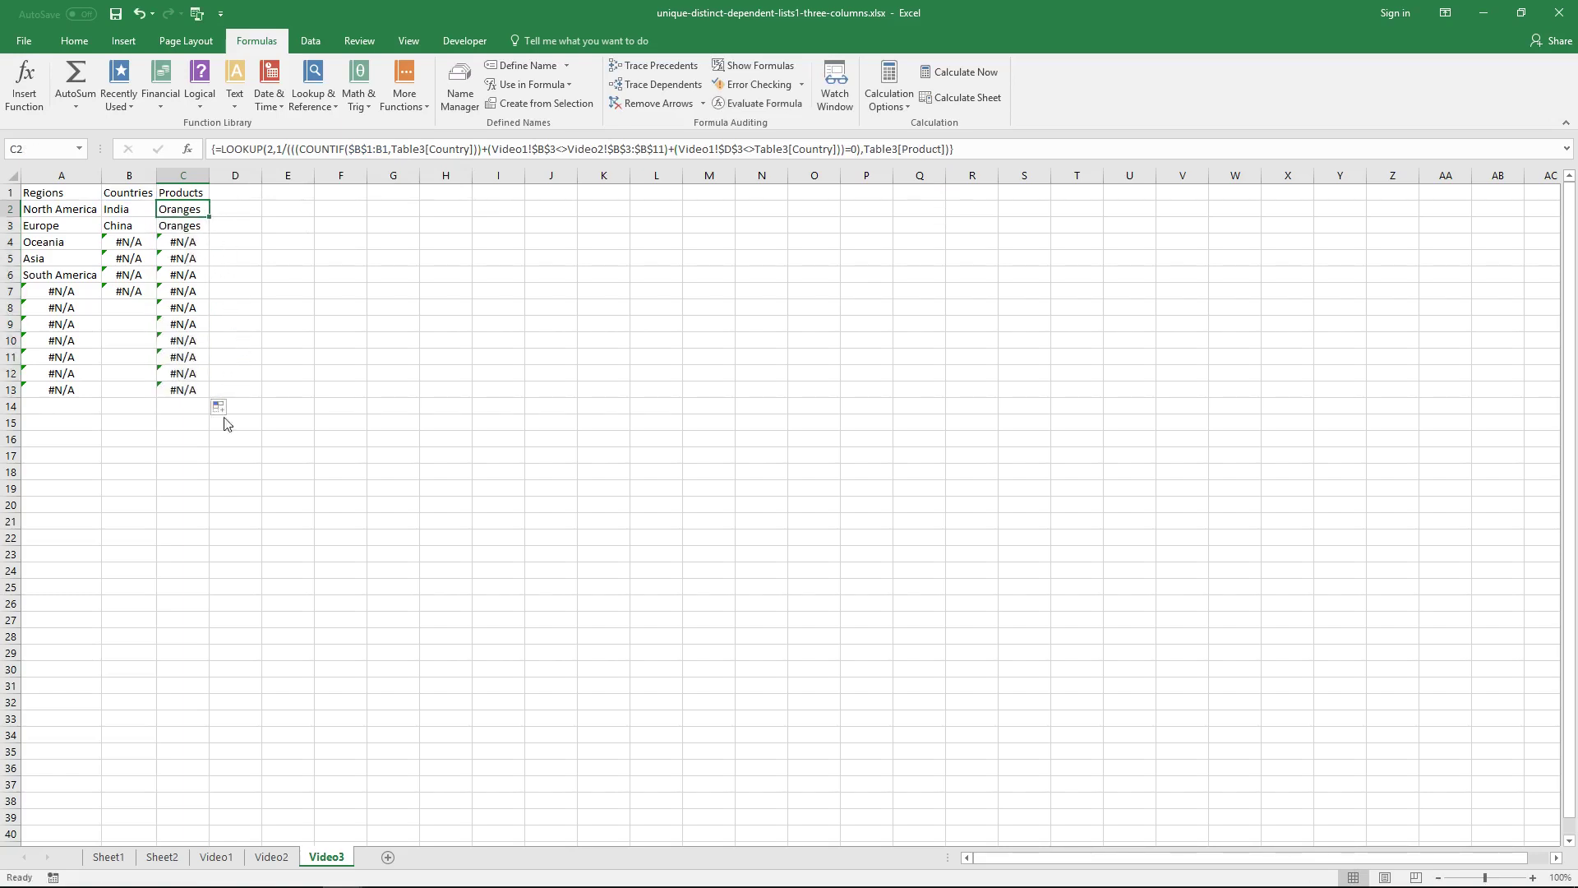
Step: Compare the selections on Video1 and the Asia rows on Video2 with the Products list on Video3
left_click(231, 857)
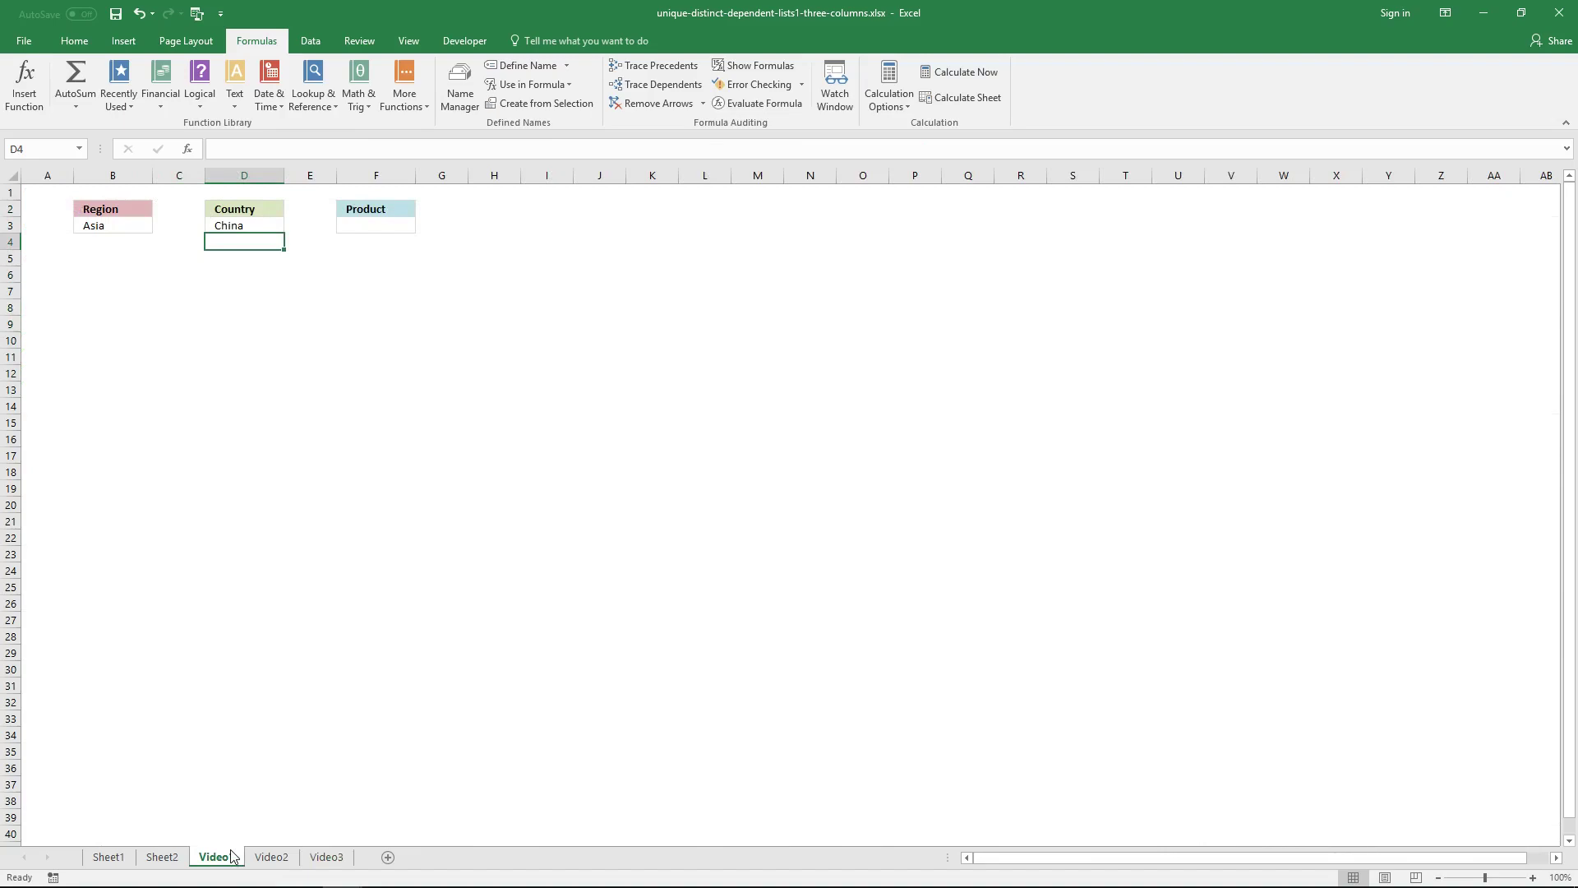
left_click(259, 856)
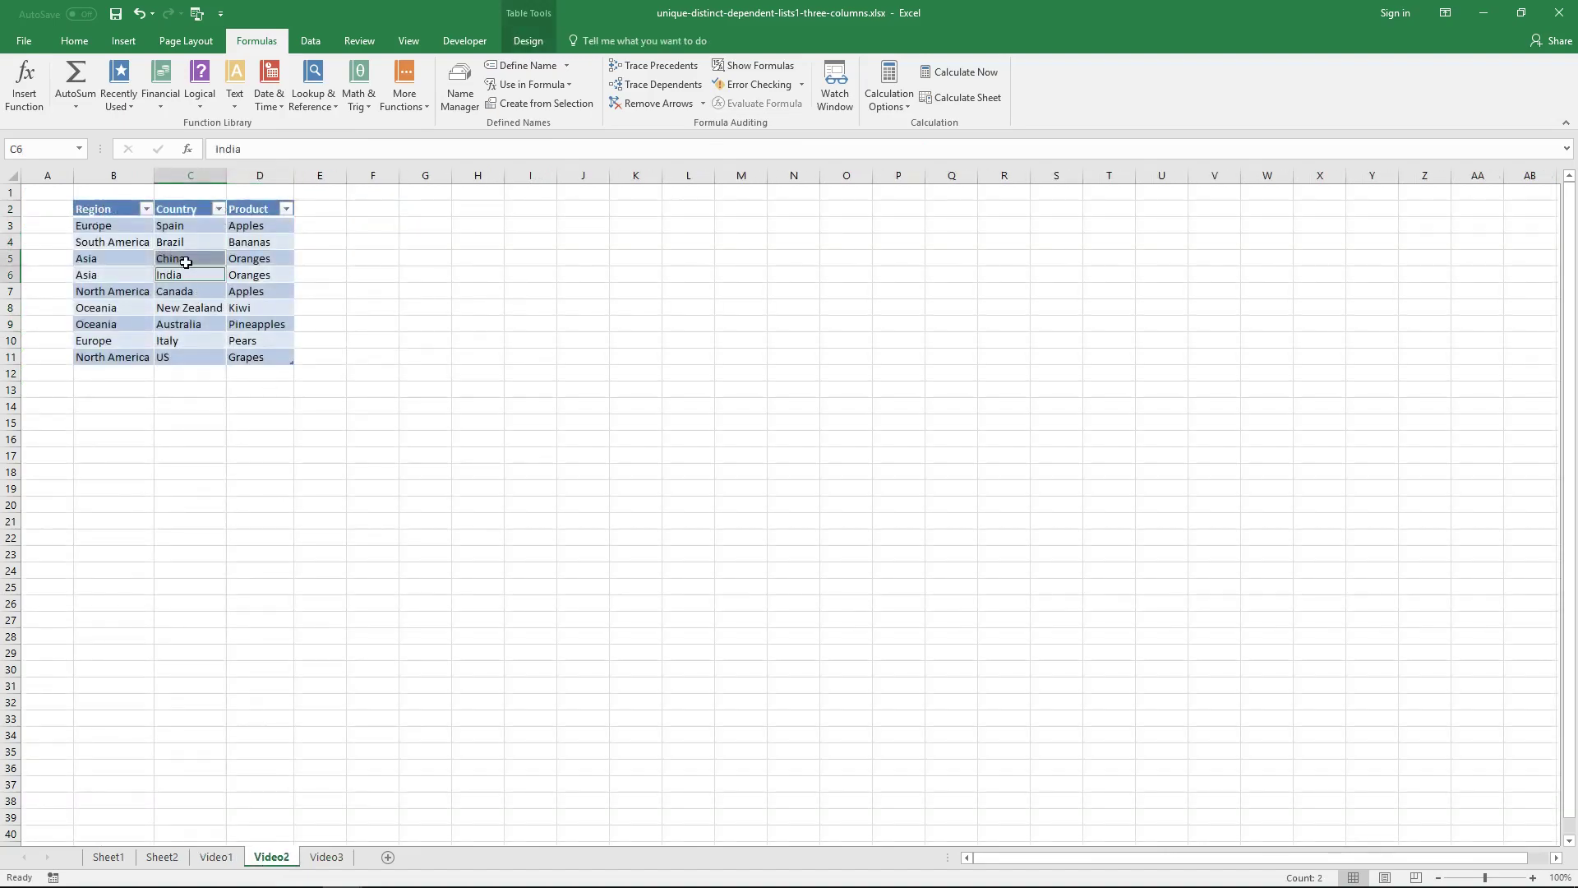
left_click(326, 856)
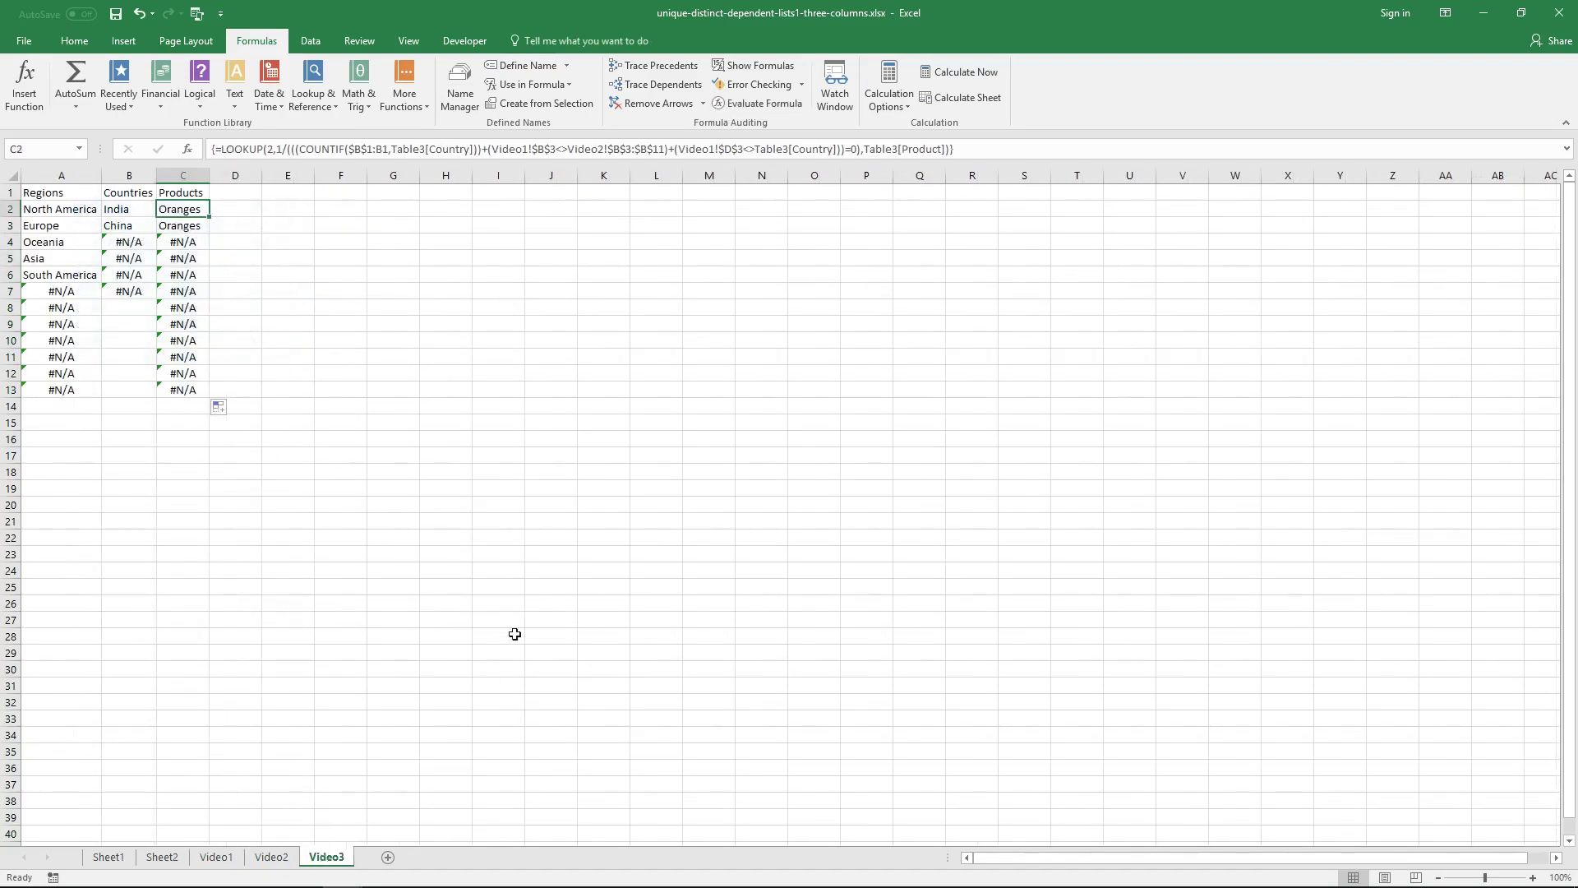
key("Down")
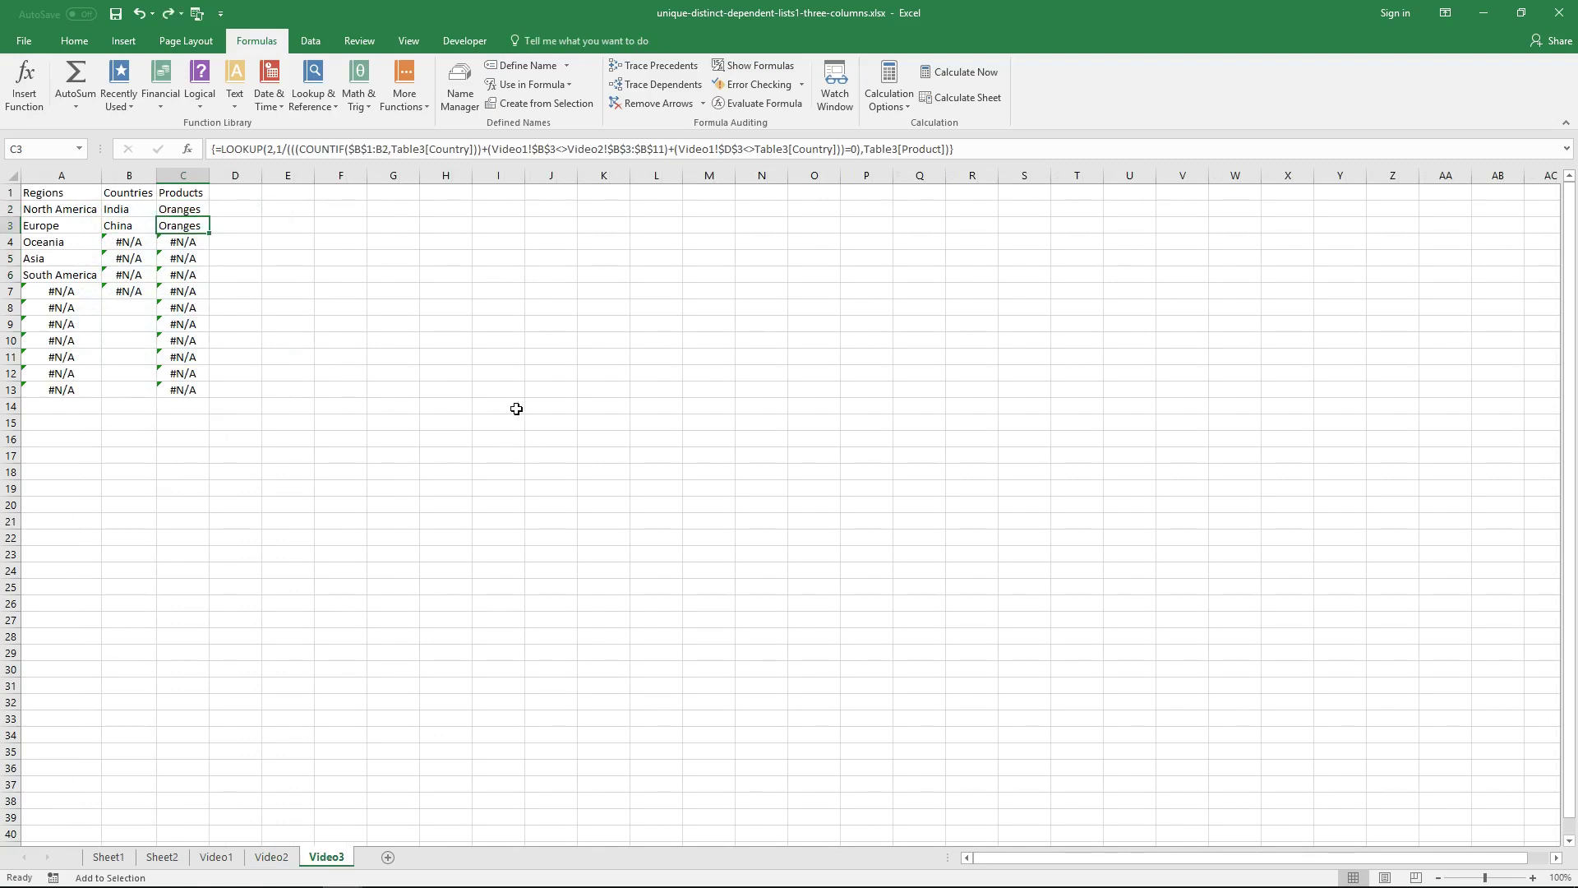
left_click(196, 206)
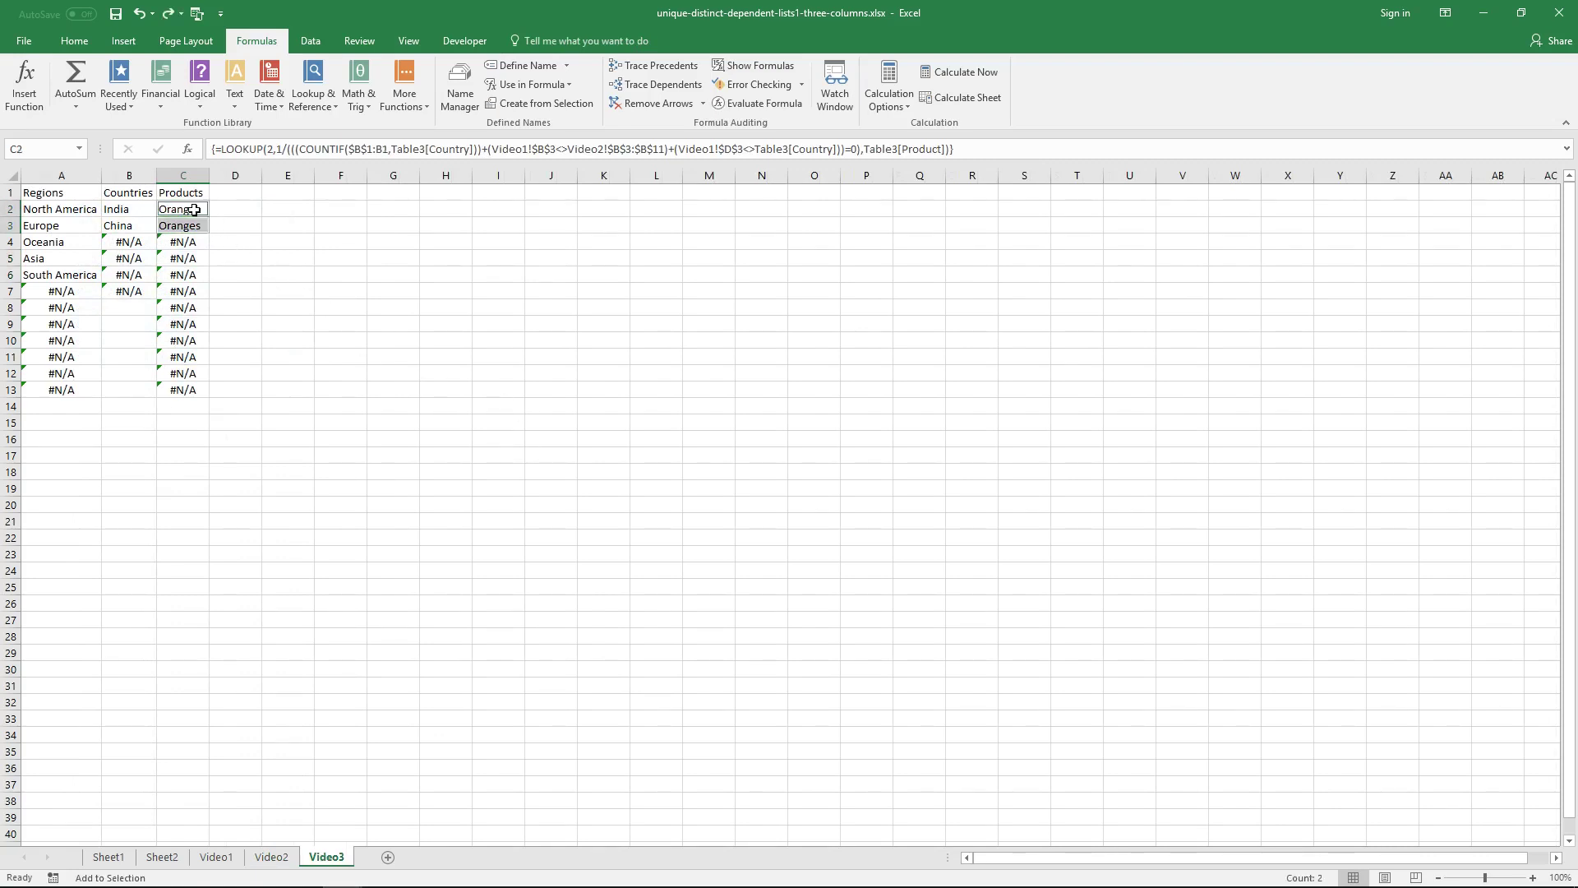
Step: Change the COUNTIF range in C2 to $C$1:C1, re-enter the array formula and fill it down to C13
left_click(199, 205)
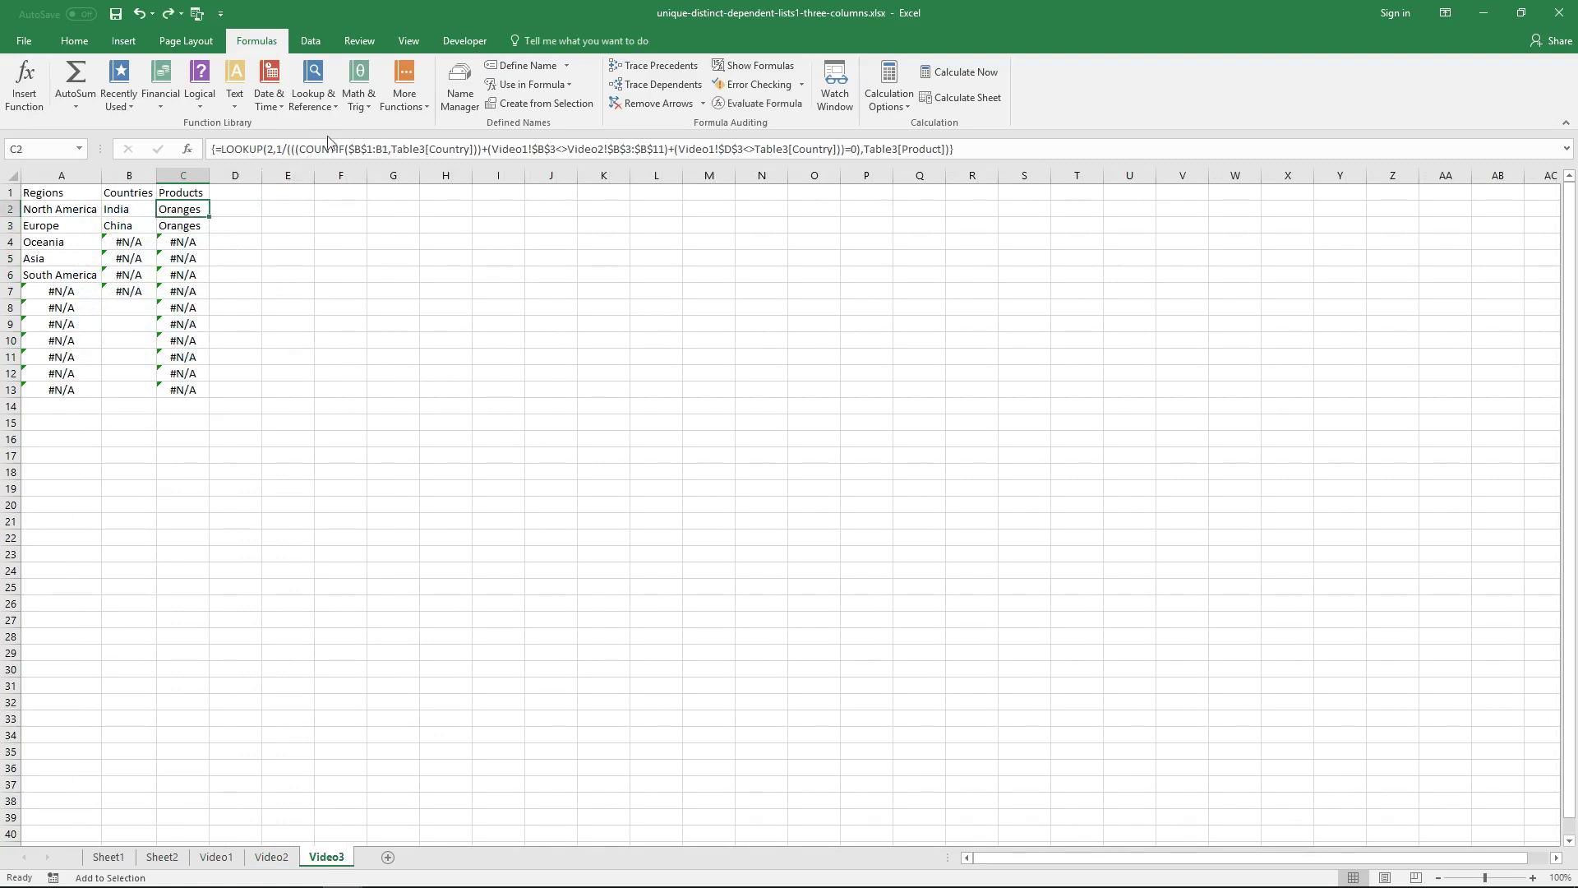
double_click(199, 205)
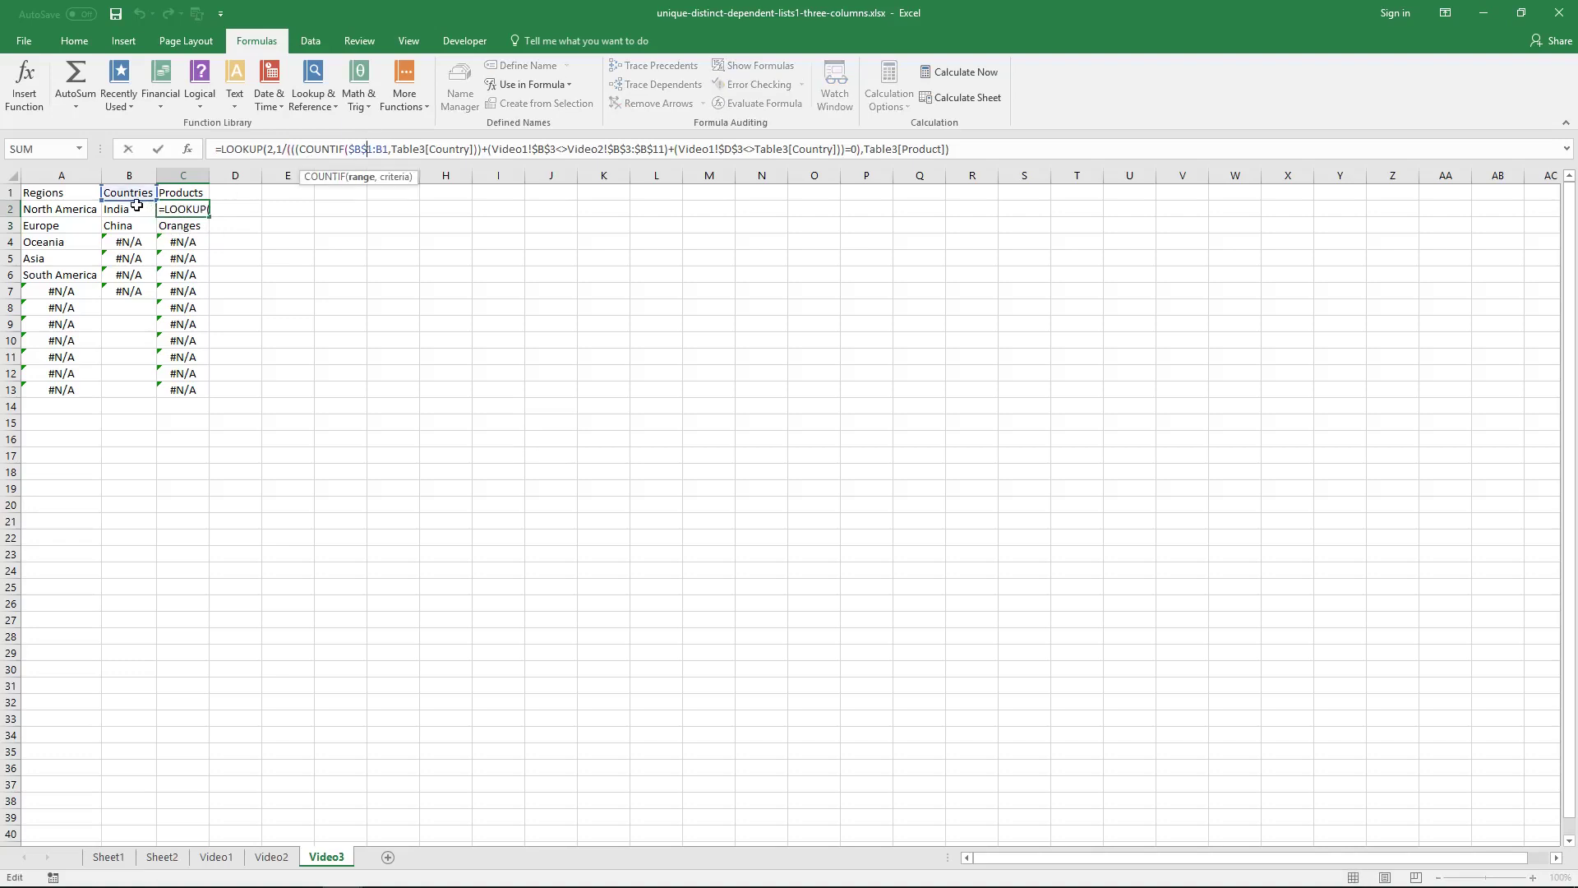
left_click_drag(136, 205, 190, 205)
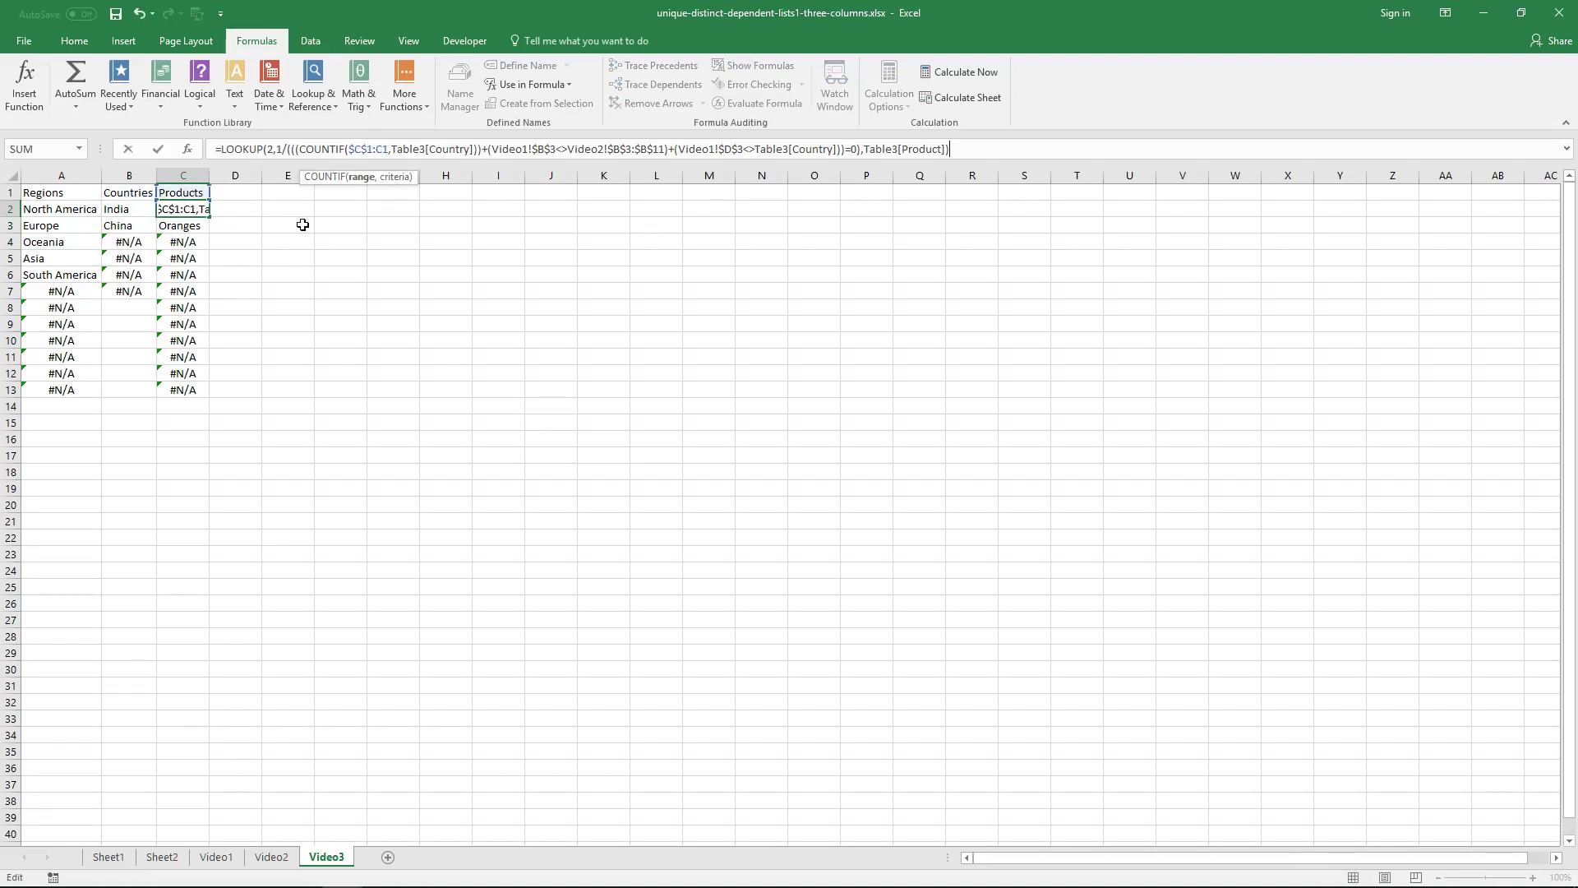
key("ctrl+shift+Return")
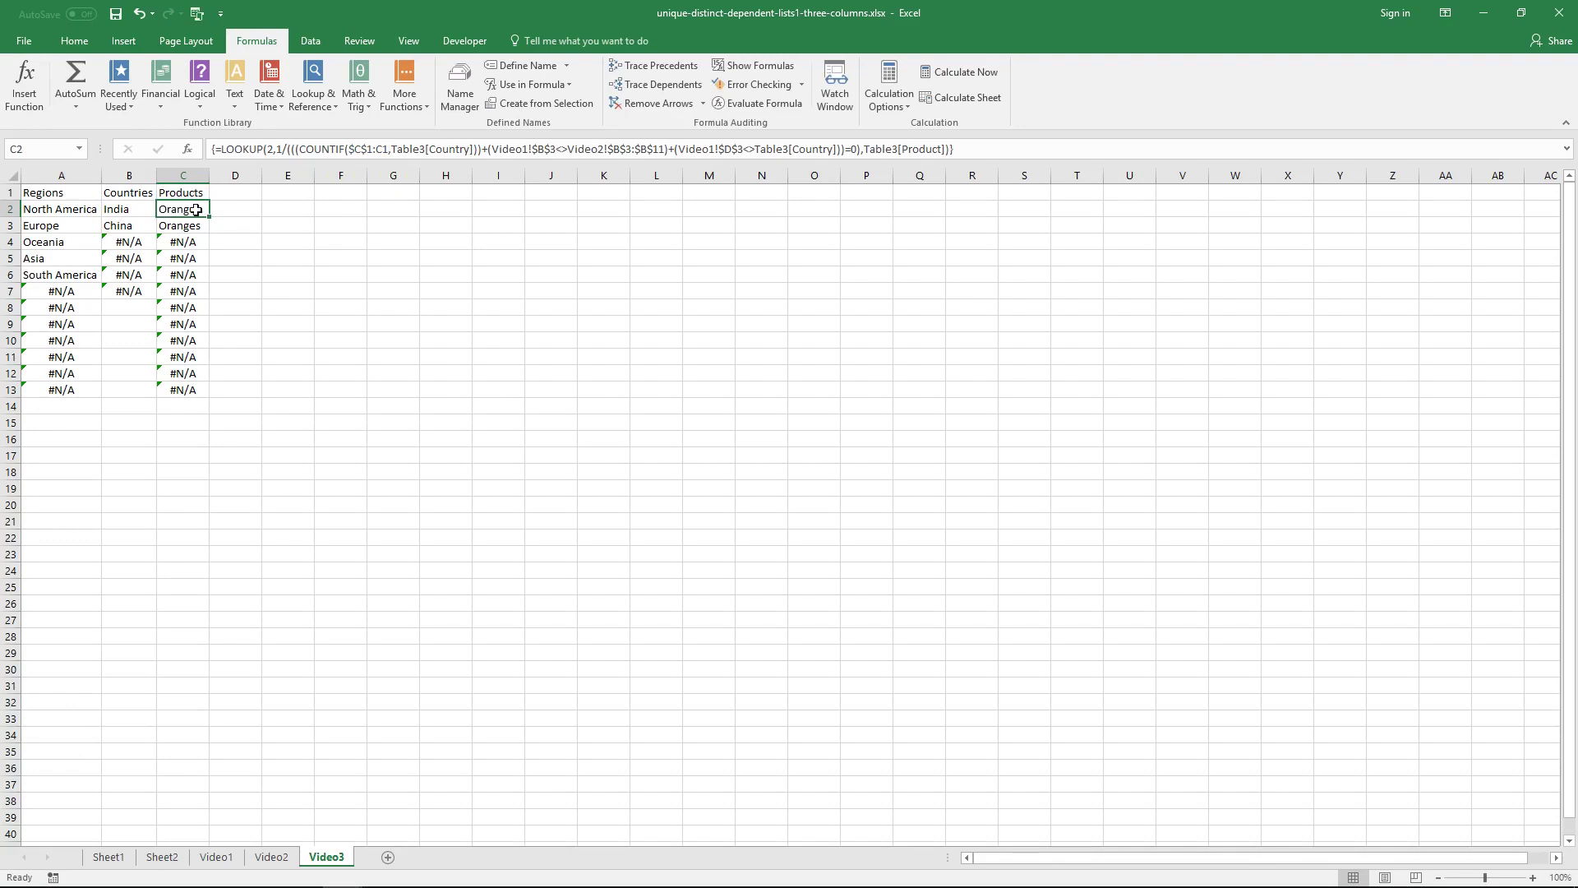
double_click(207, 214)
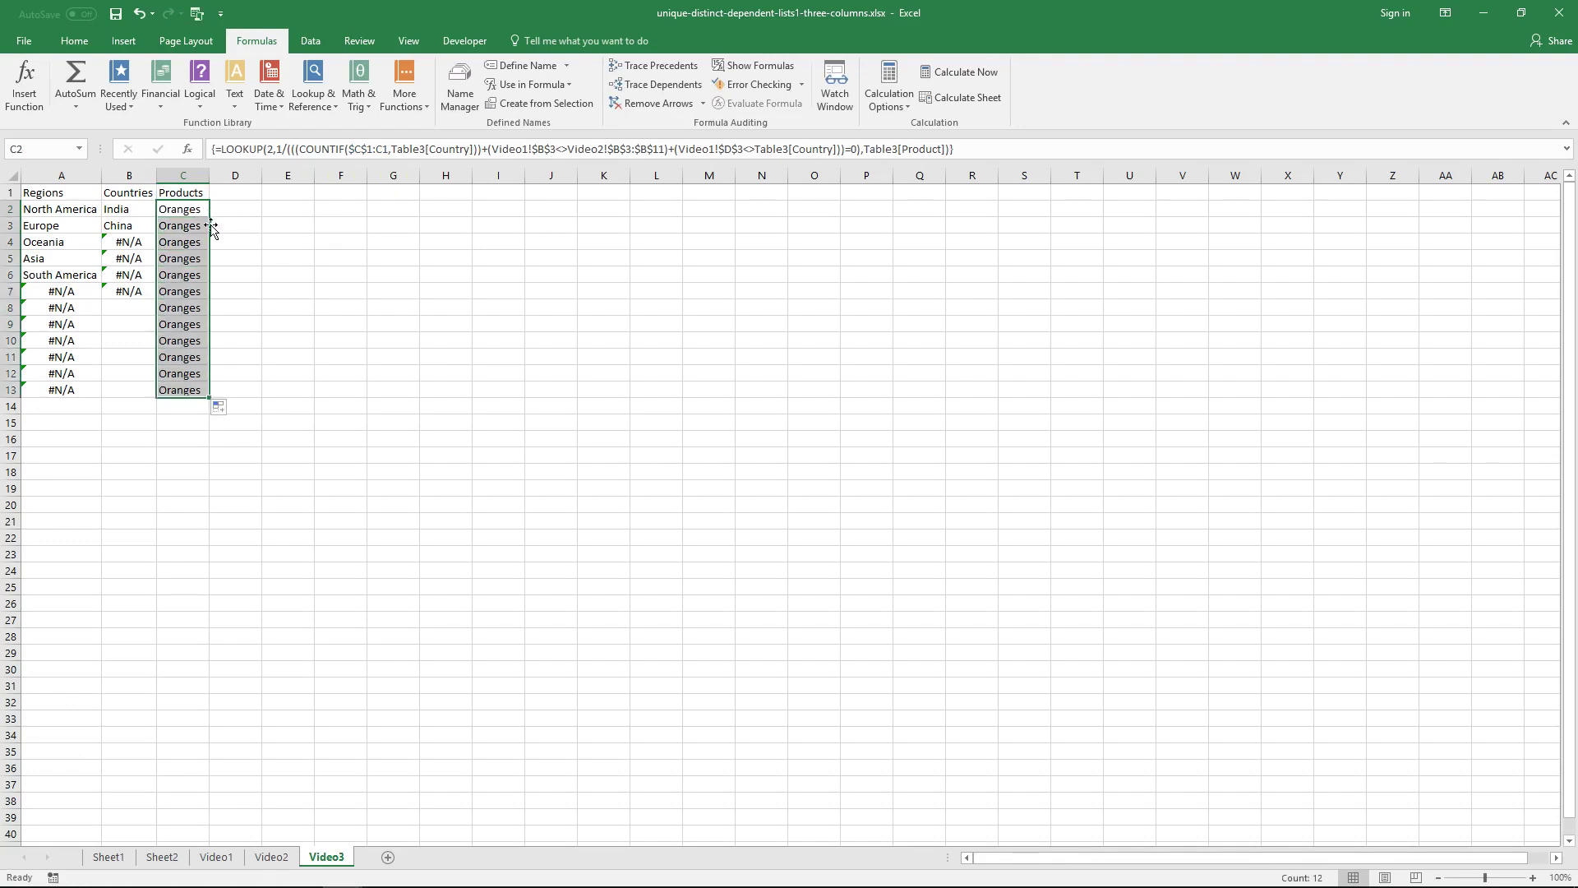
Step: Change the COUNTIF criteria in Video3's C2 to Table3[Product], re-enter it as an array formula and fill it down to C13
key("shift+F8")
left_click(186, 210)
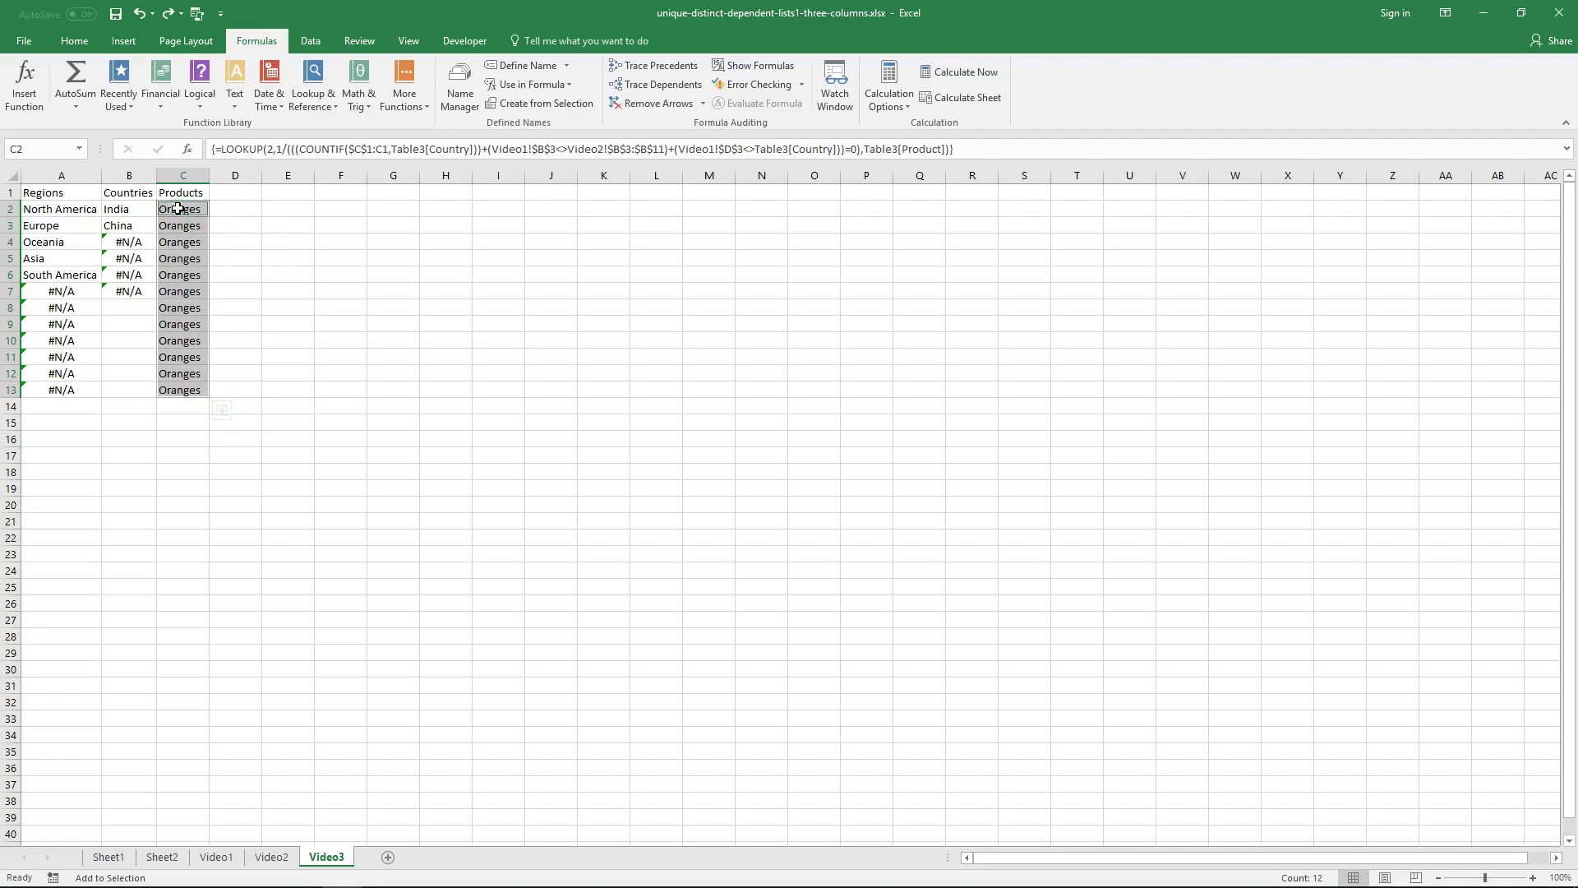
left_click(186, 209)
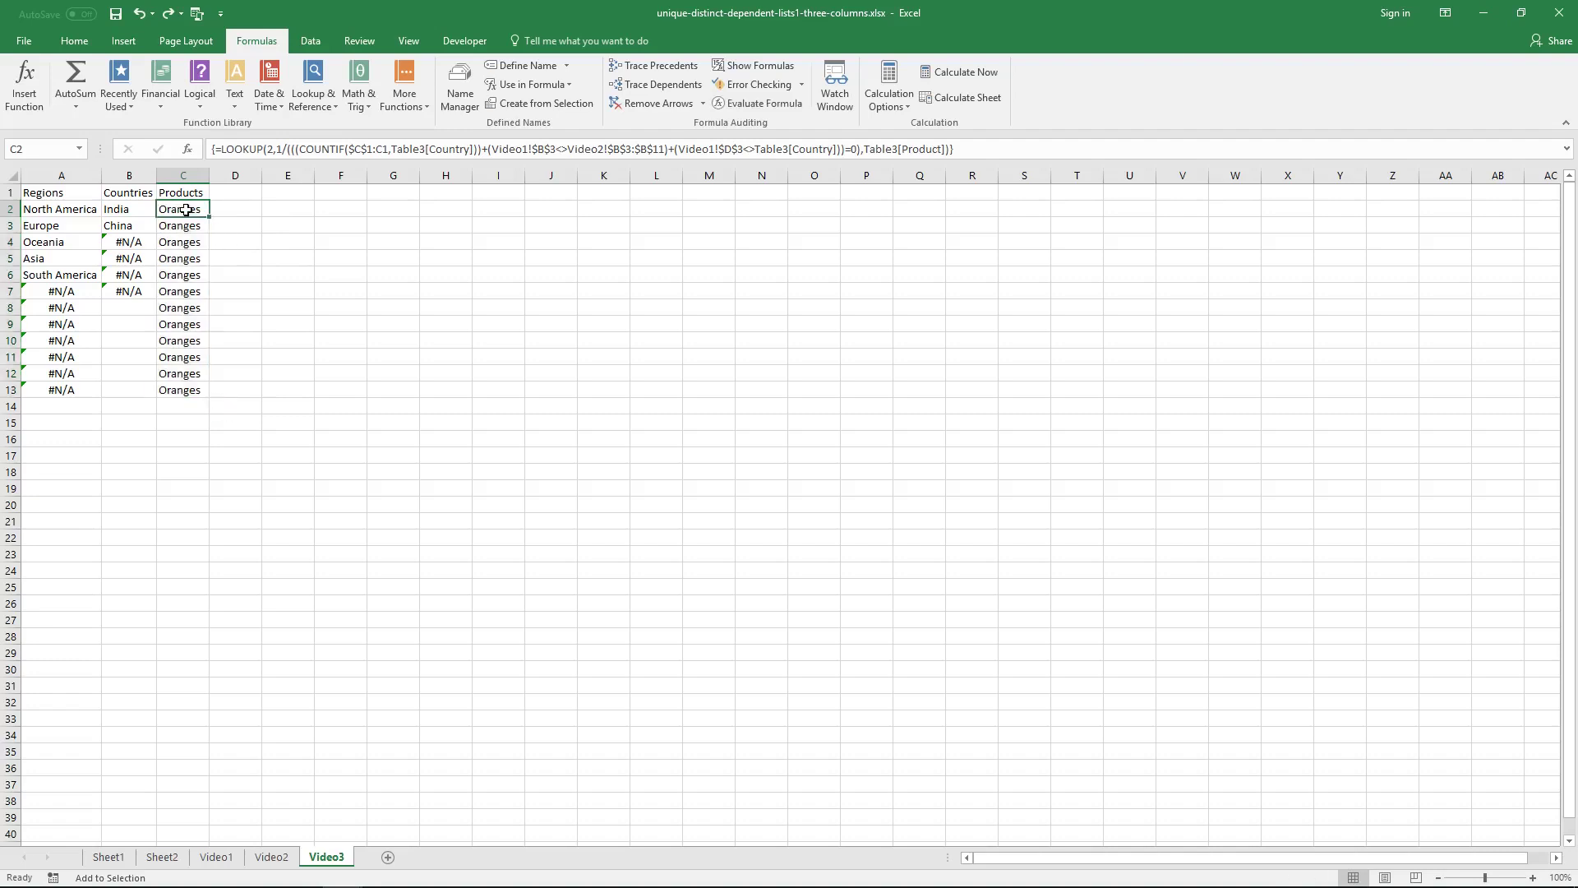
left_click(434, 150)
left_click_drag(448, 150, 470, 148)
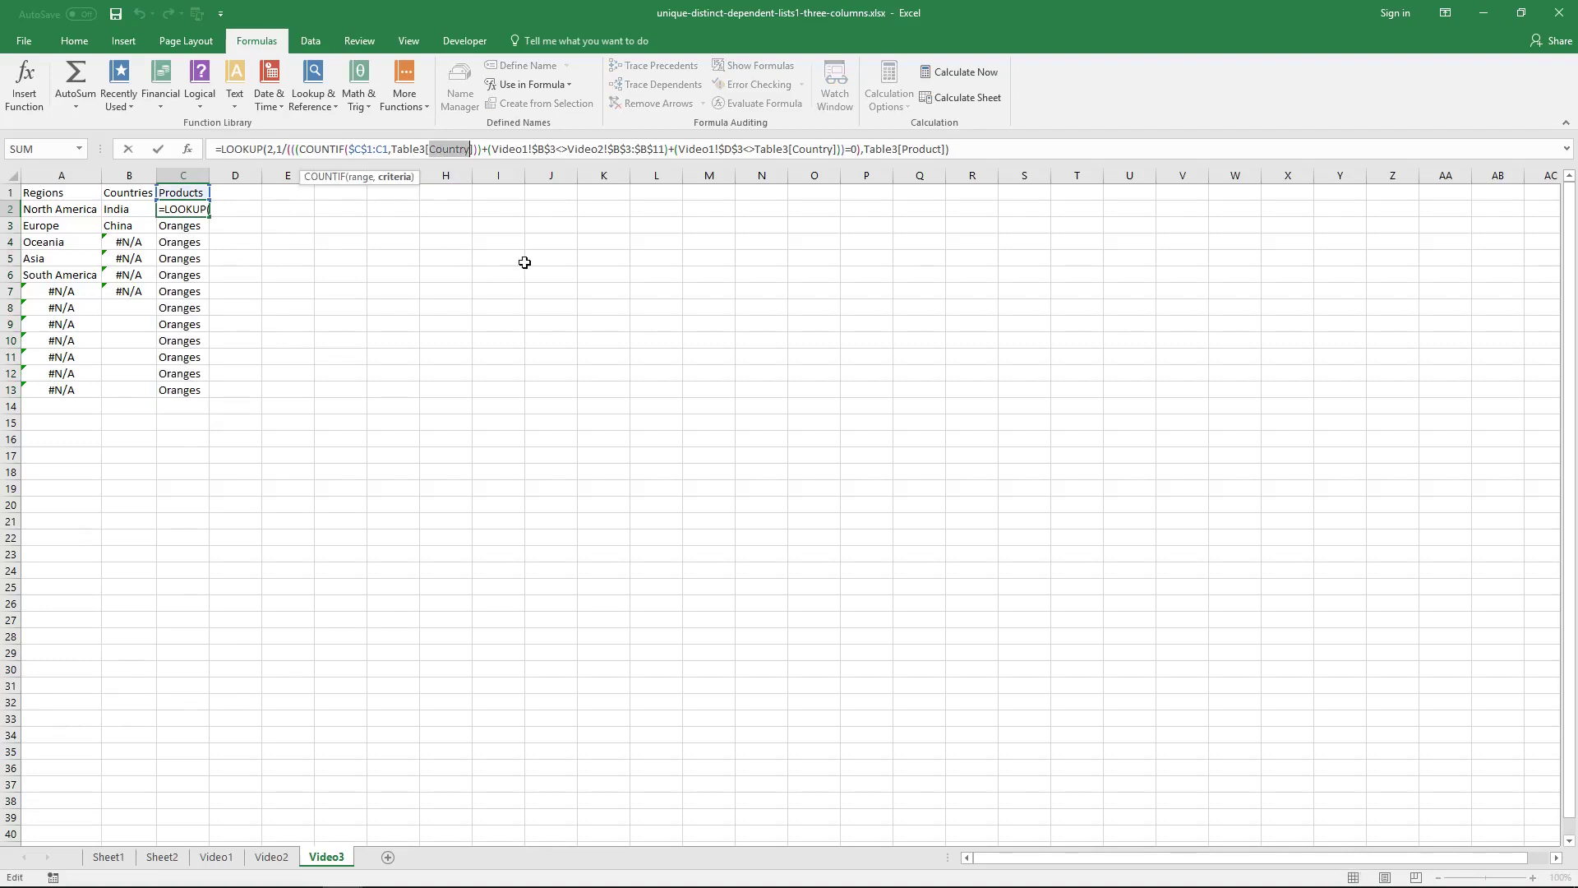
type("Product")
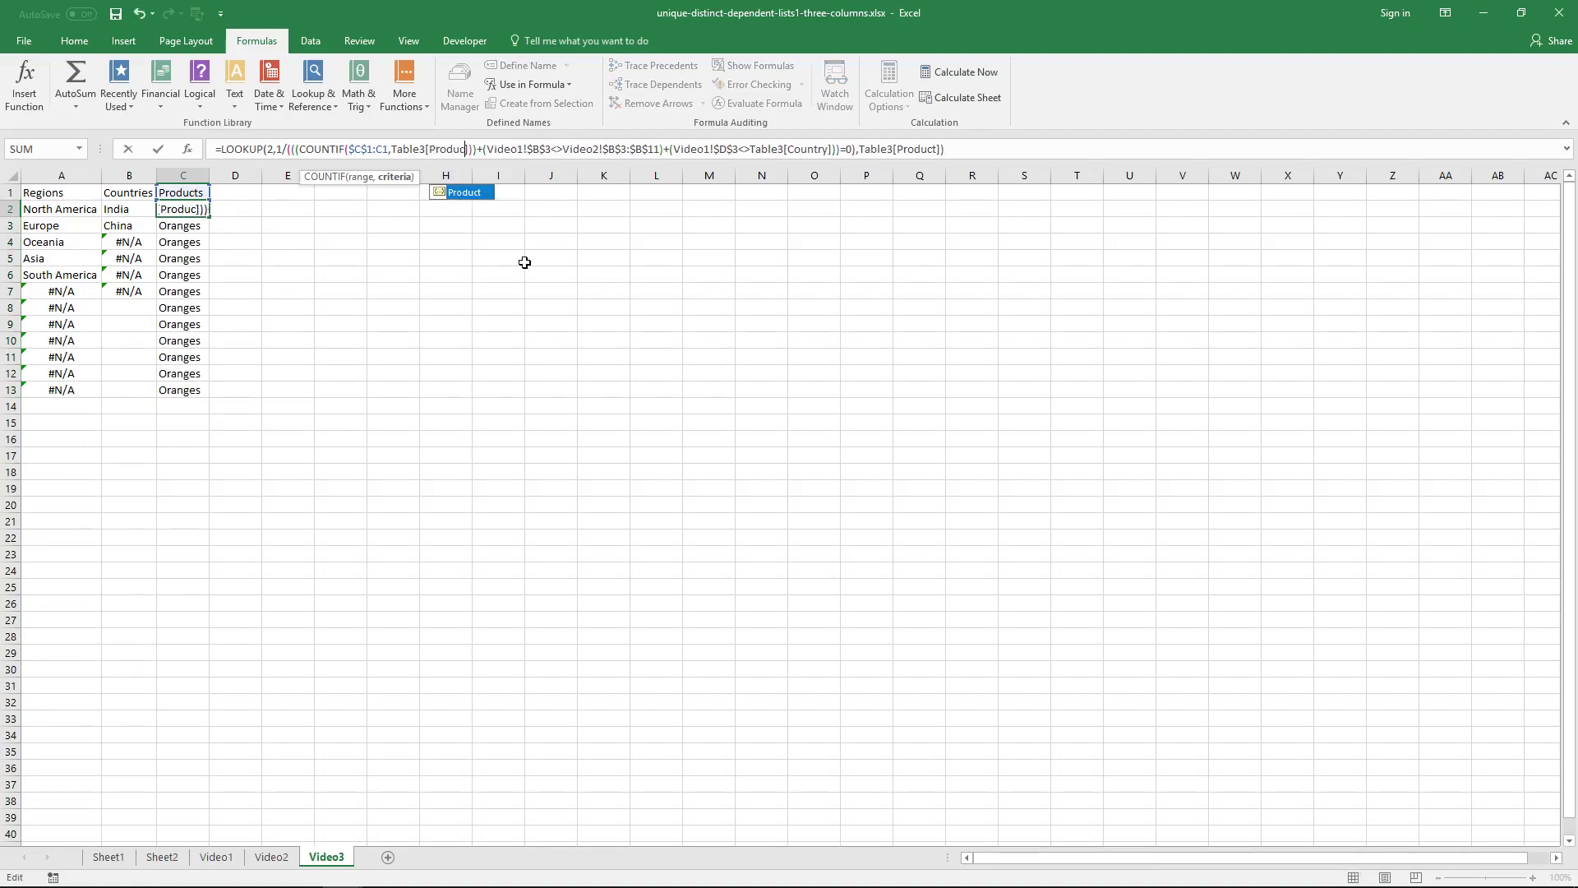
key("ctrl+shift+Return")
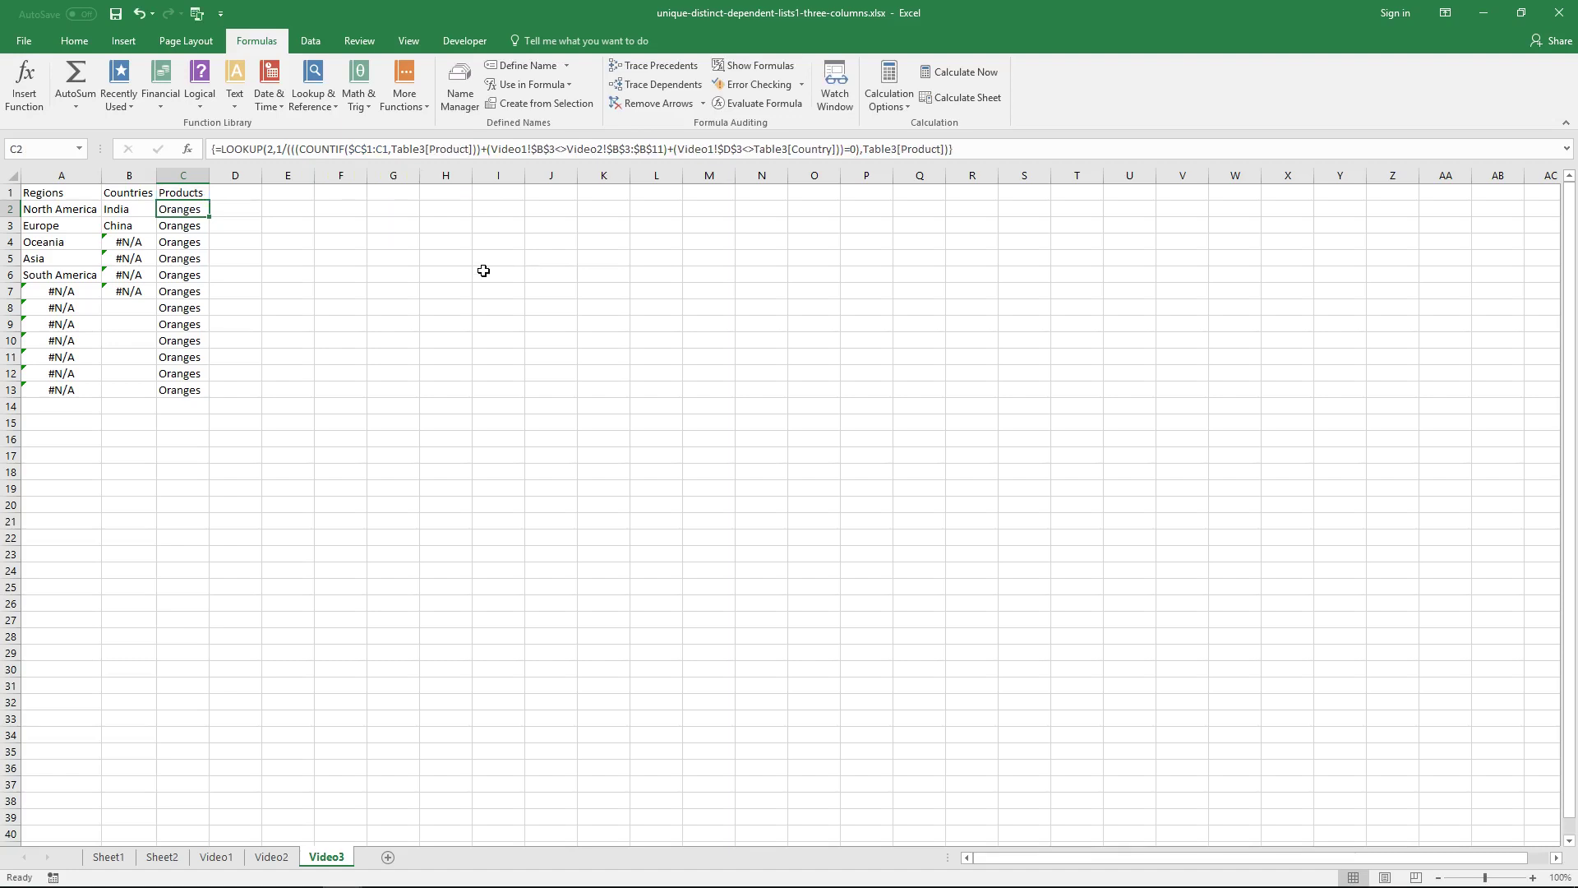
double_click(210, 216)
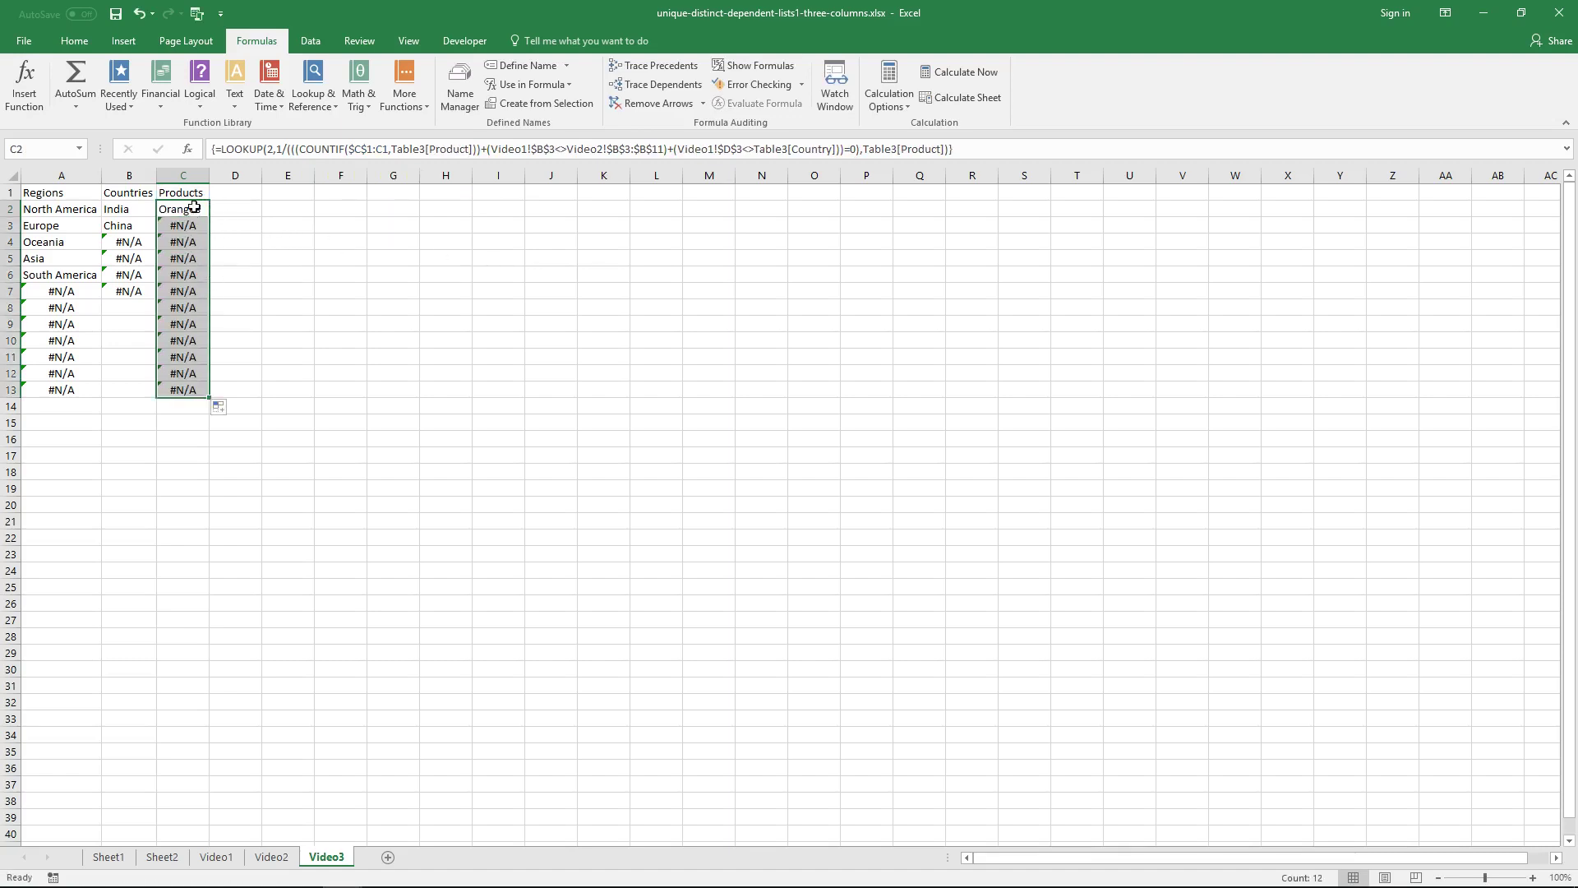
Step: Check the Products list on Video3 against the Region and Country selections on Video1 and the table rows on Video2
left_click(271, 859)
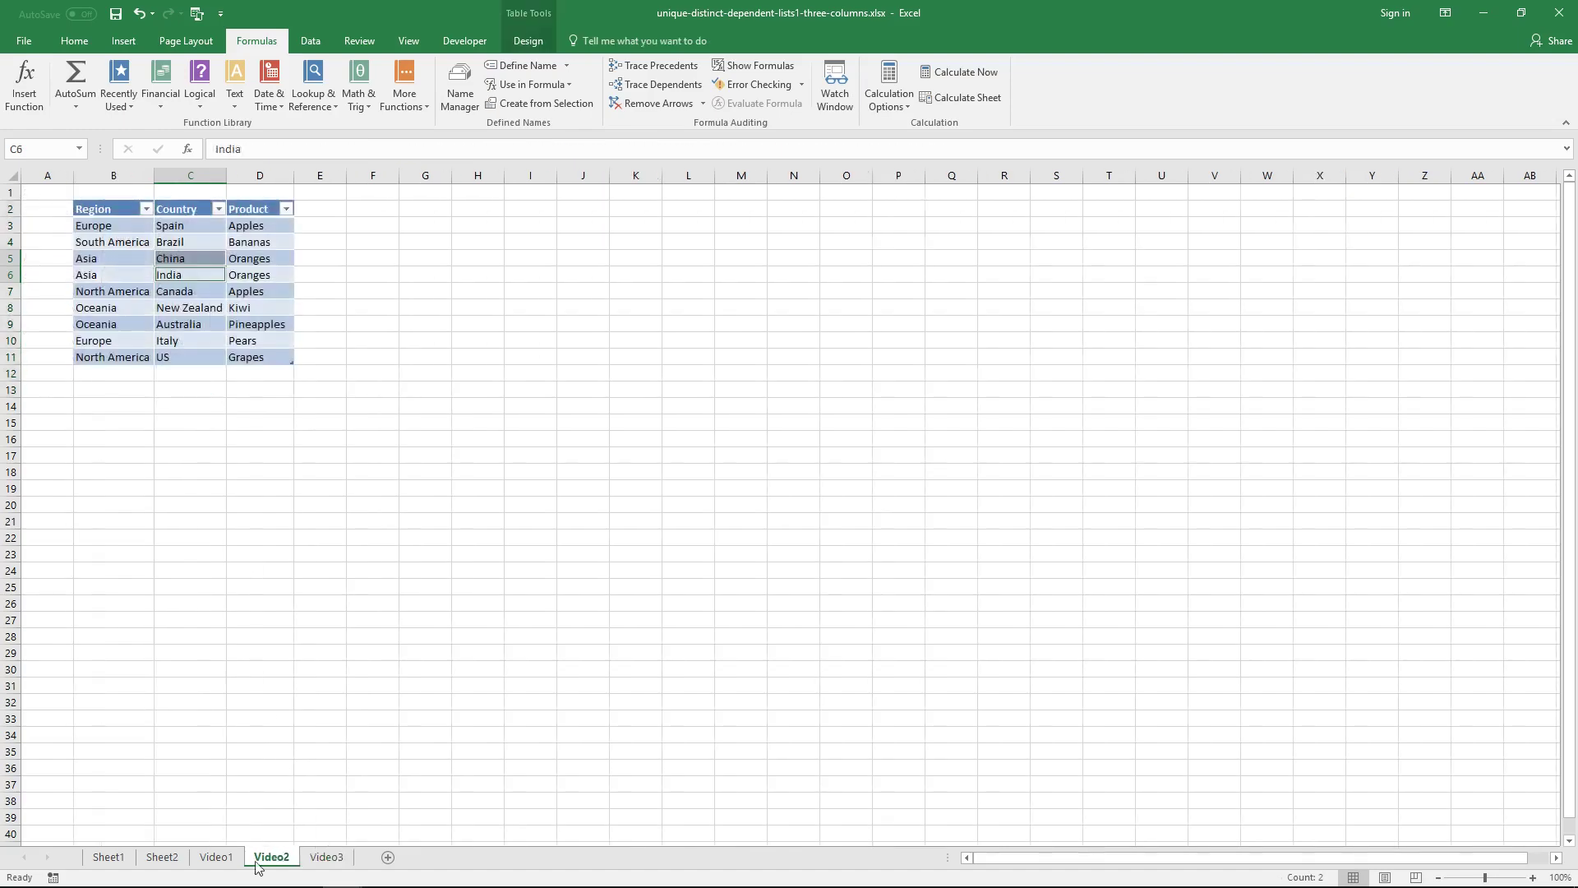
left_click(239, 865)
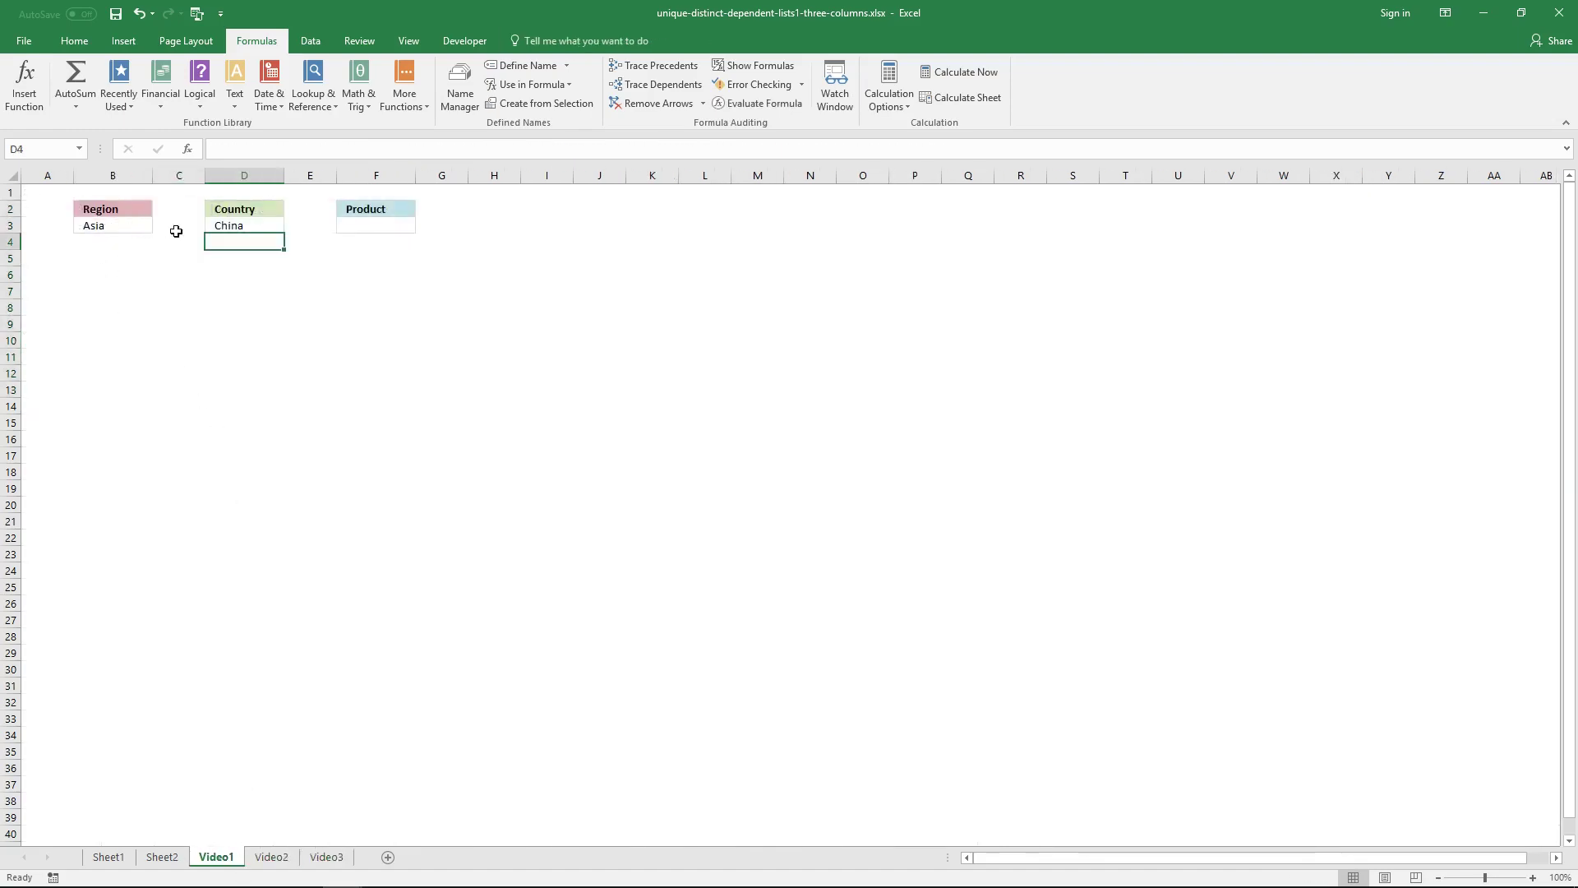
left_click(274, 855)
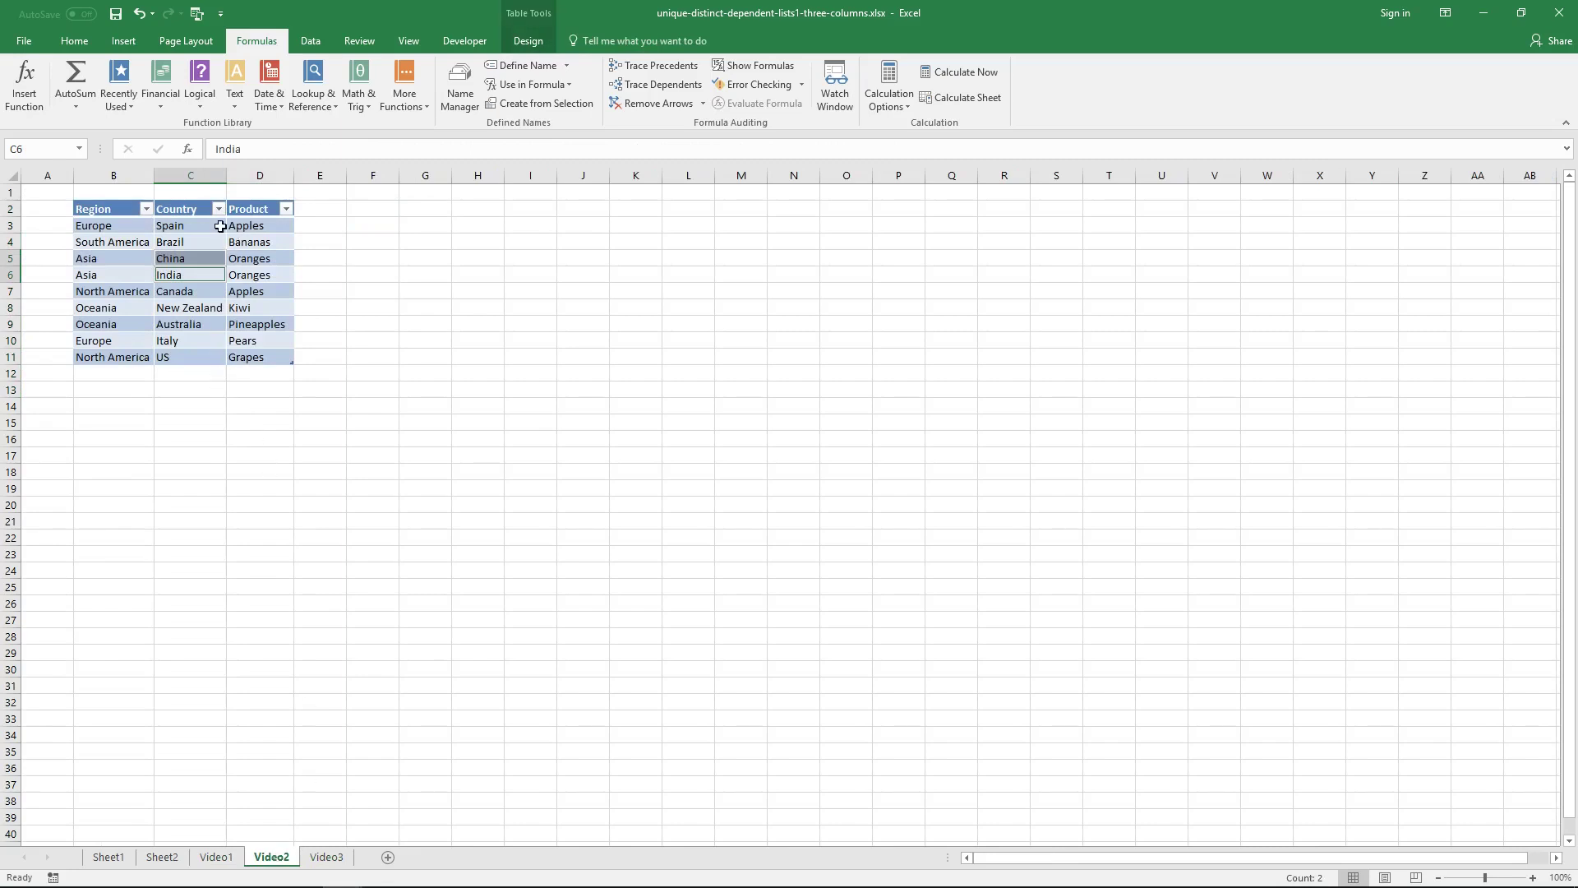
left_click(271, 275)
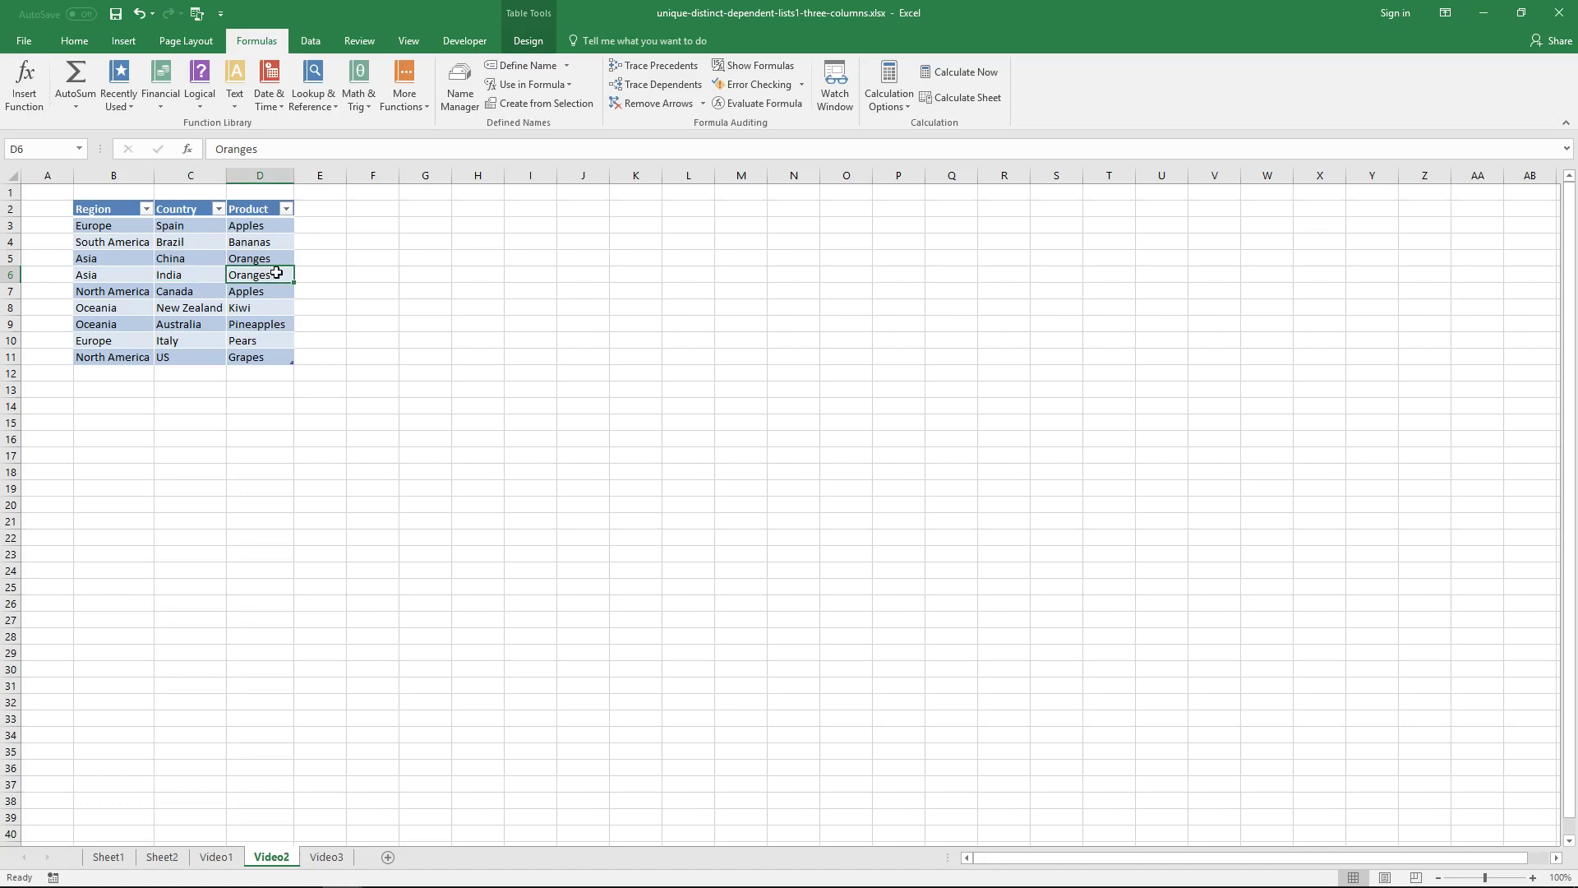
left_click(326, 857)
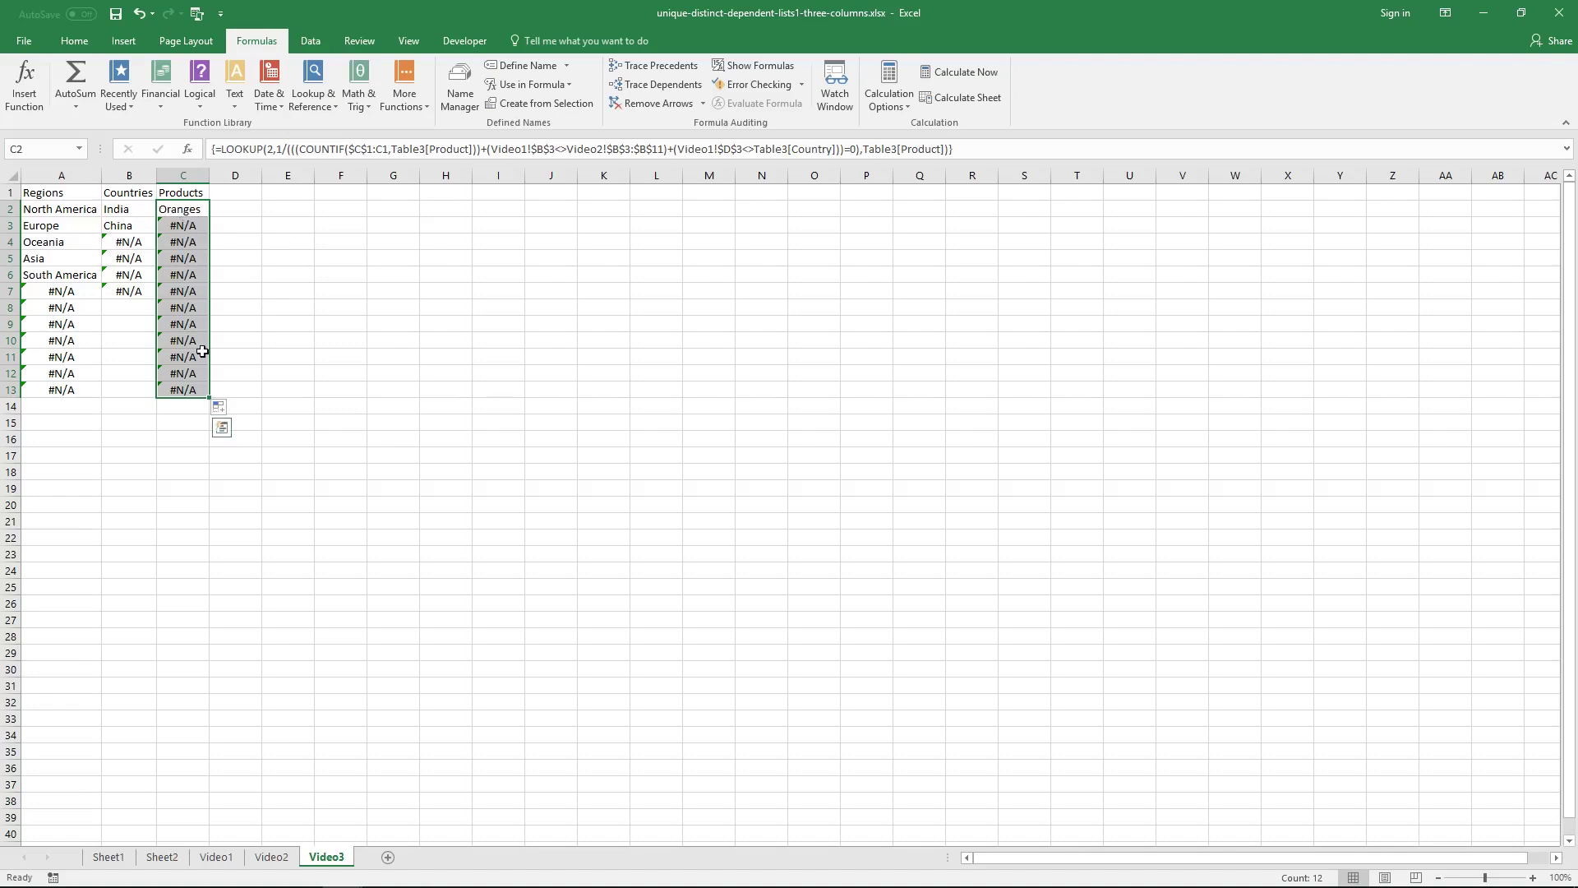
Step: Copy the reference formula of the defined name Regions, widening the Name Manager to show it in full
left_click(448, 99)
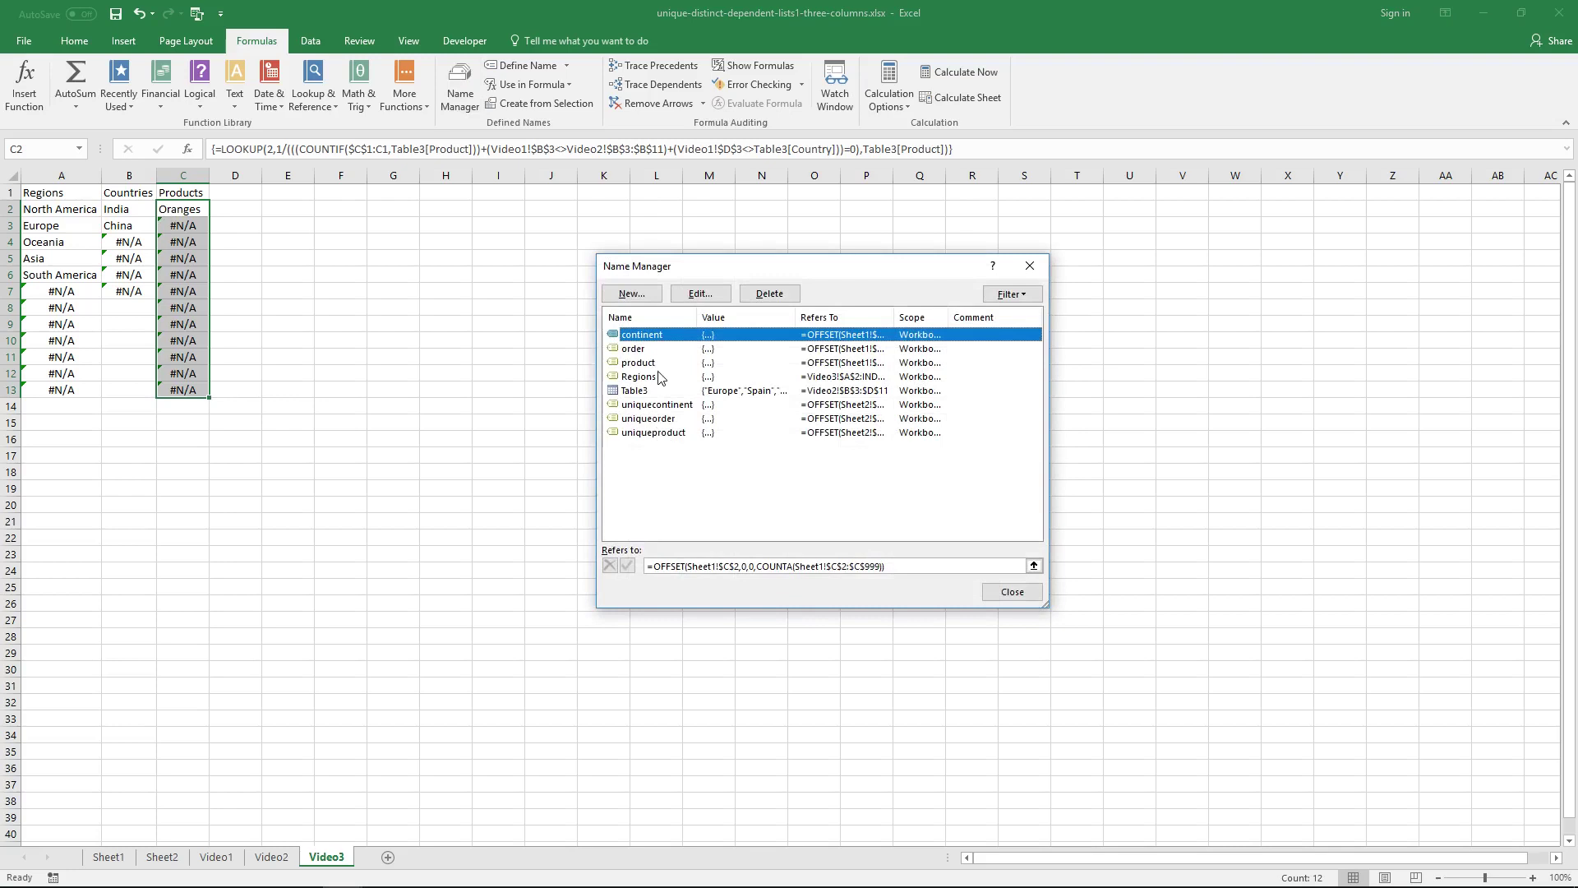
left_click(658, 377)
left_click_drag(1051, 489, 1373, 493)
left_click(1225, 567)
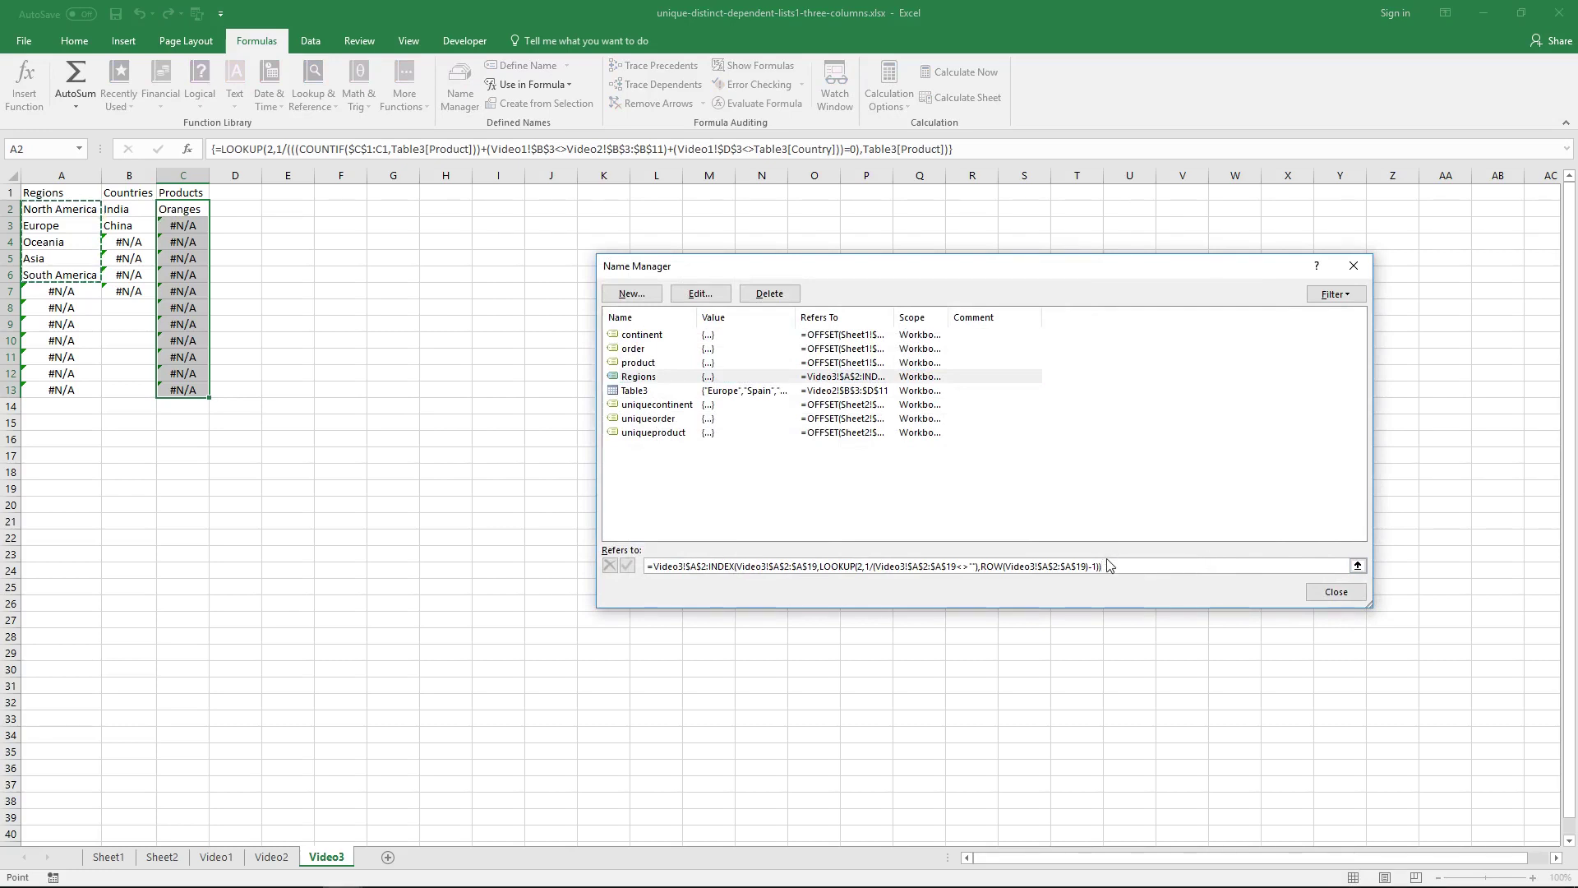
key("ctrl+a")
key("ctrl+c")
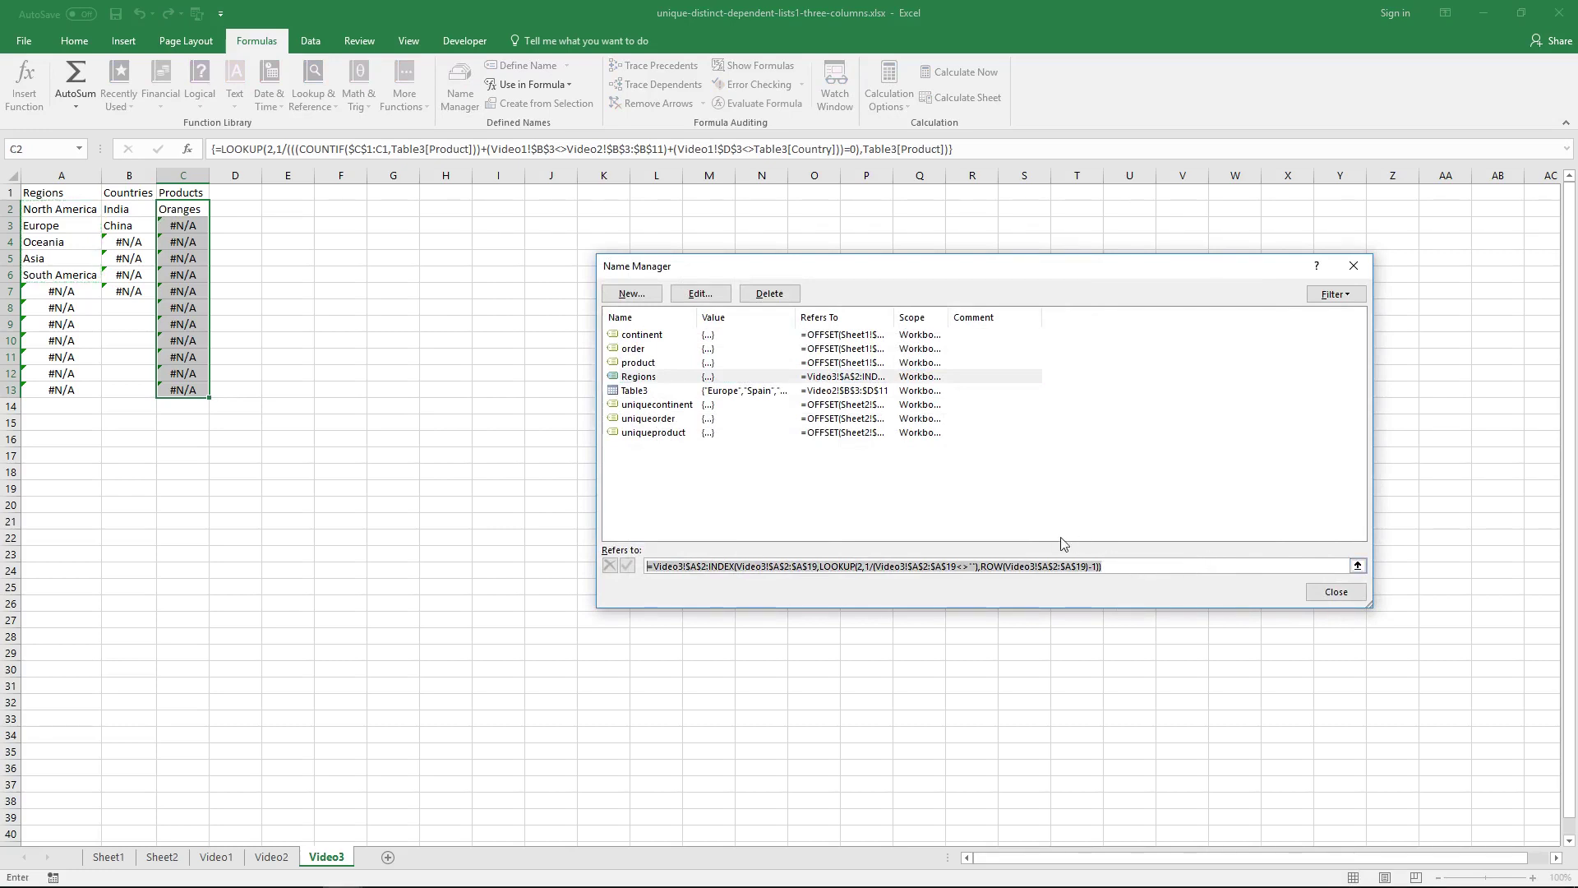
left_click(791, 498)
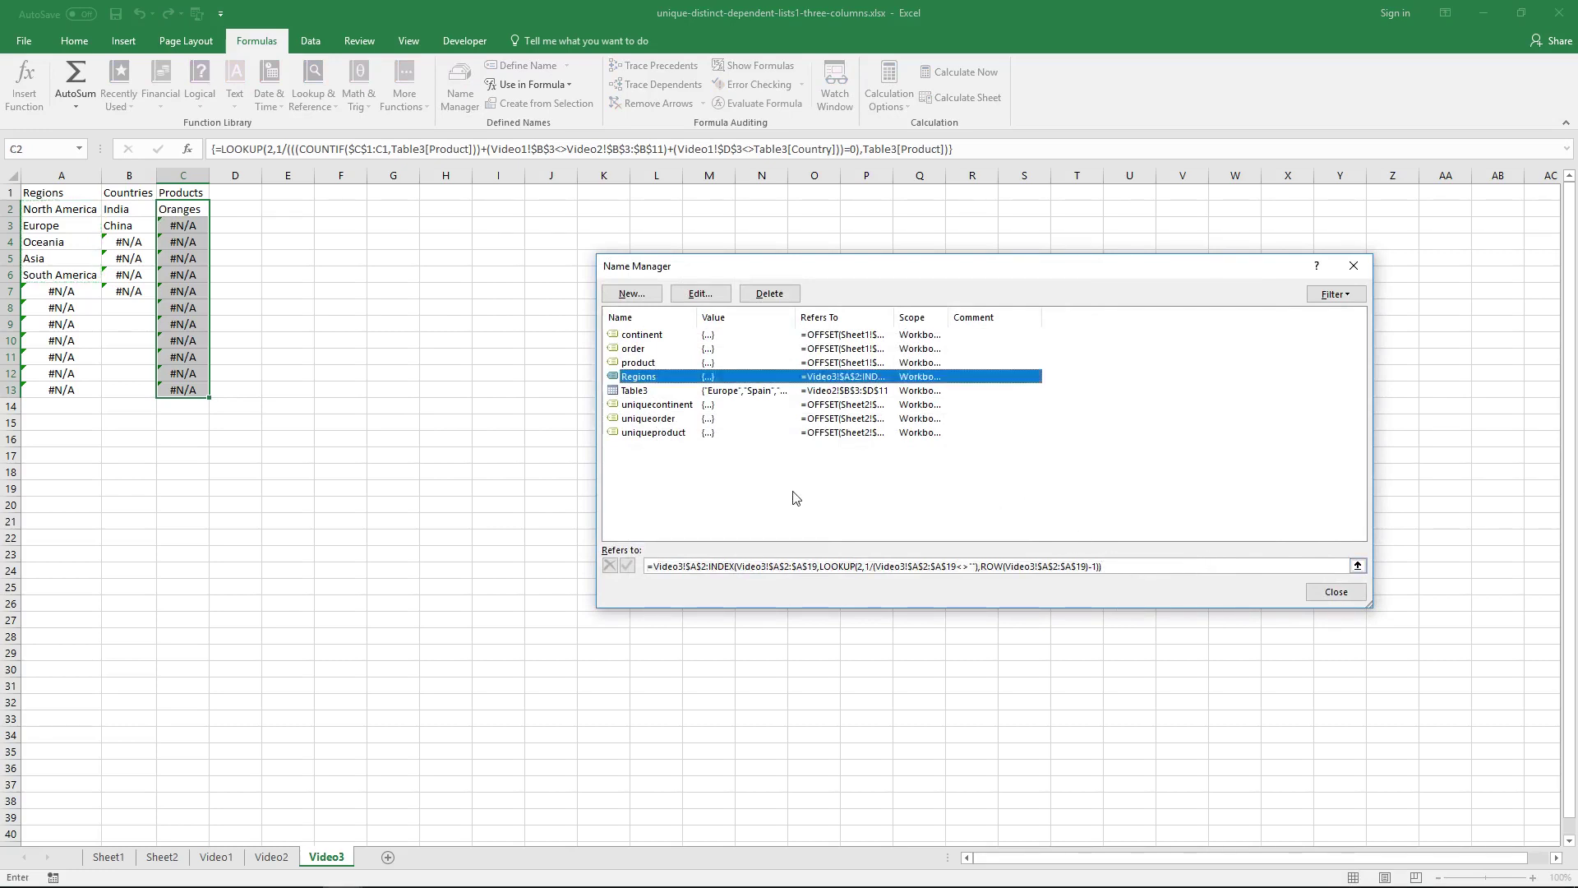
Step: Start a new workbook-scoped name Countries and paste the copied Regions formula as its reference
left_click(631, 294)
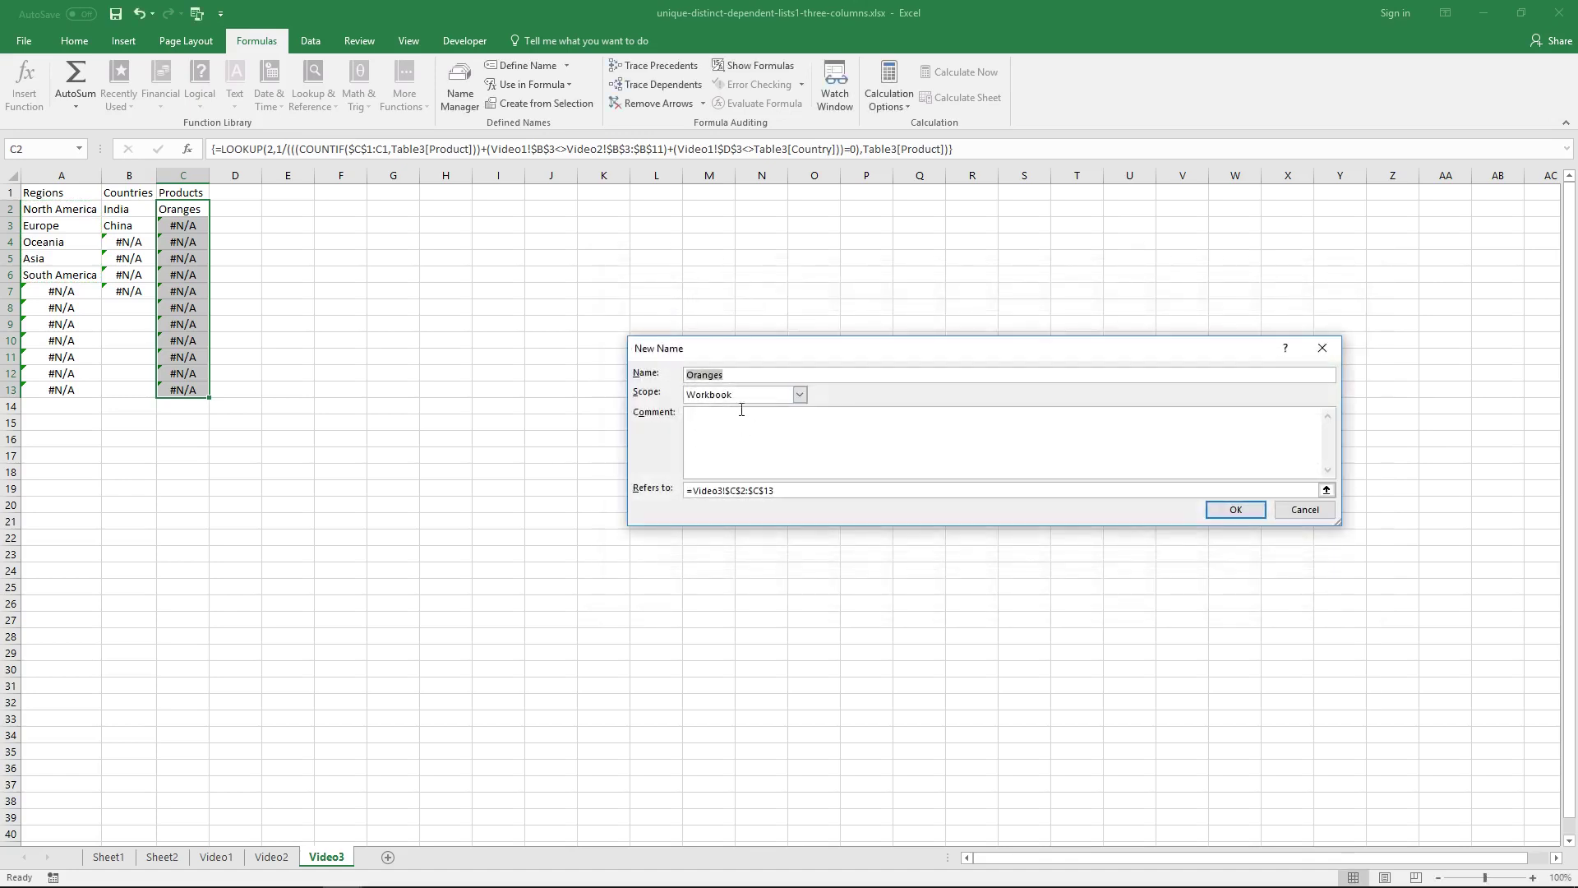
type("C")
key("Tab")
key("Tab")
key("Tab")
key("ctrl+v")
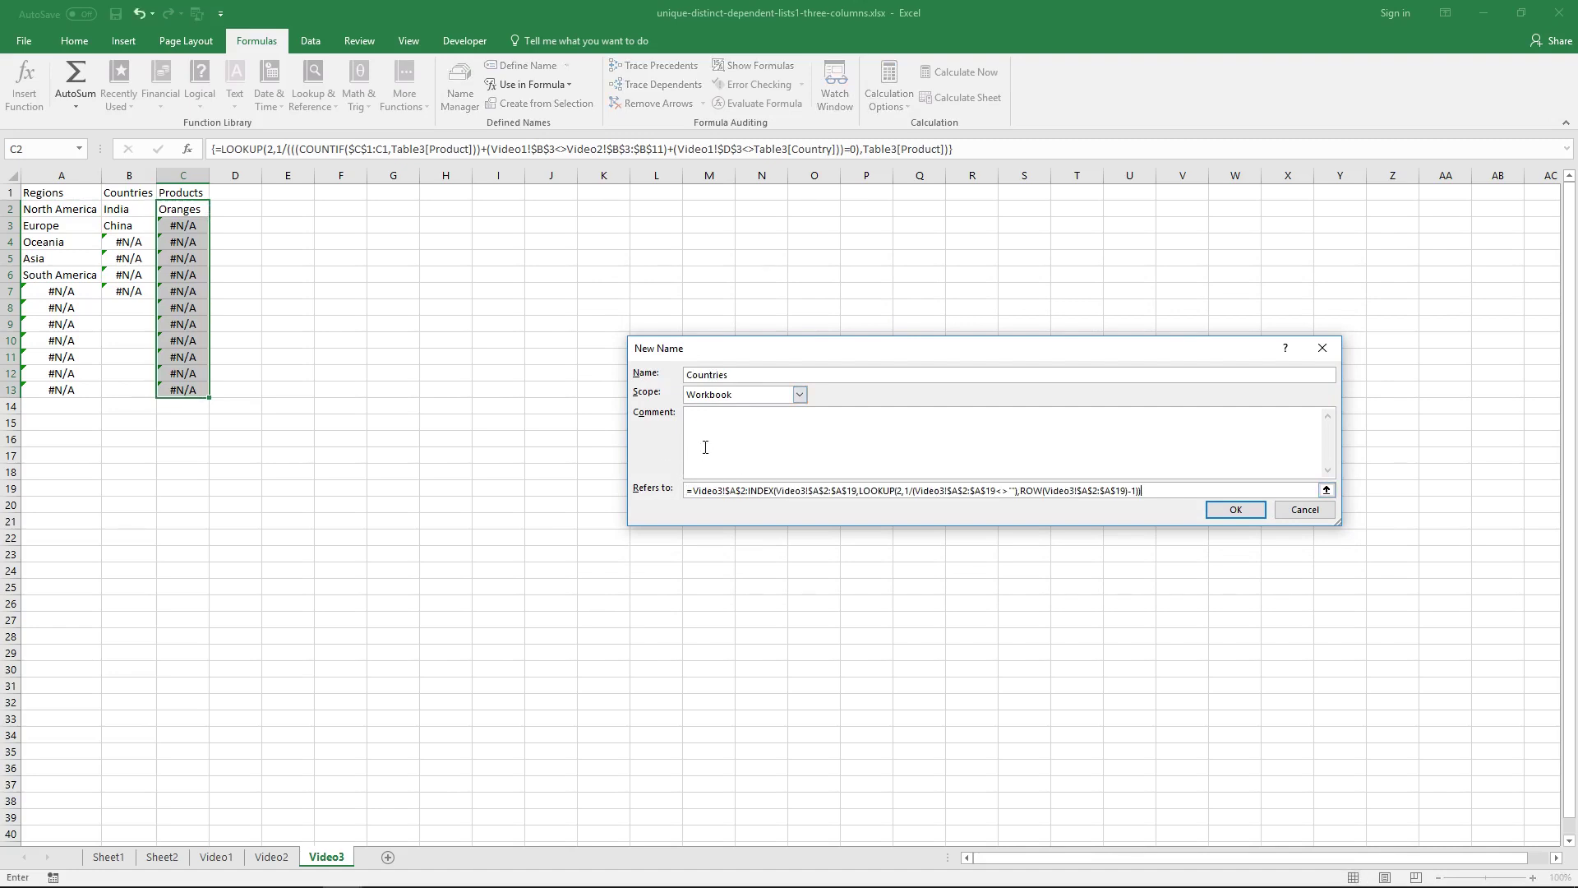
Step: Change every column A reference in the Countries formula to column B, giving ranges $B$2 and $B$2:$B$19, and save the name
left_click(735, 493)
key("BackSpace")
type("B")
type("b")
left_click_drag(949, 491, 956, 492)
type("b")
left_click_drag(1082, 492, 1089, 491)
type("b$2:$b")
left_click(1034, 374)
left_click(1186, 492)
left_click(1234, 512)
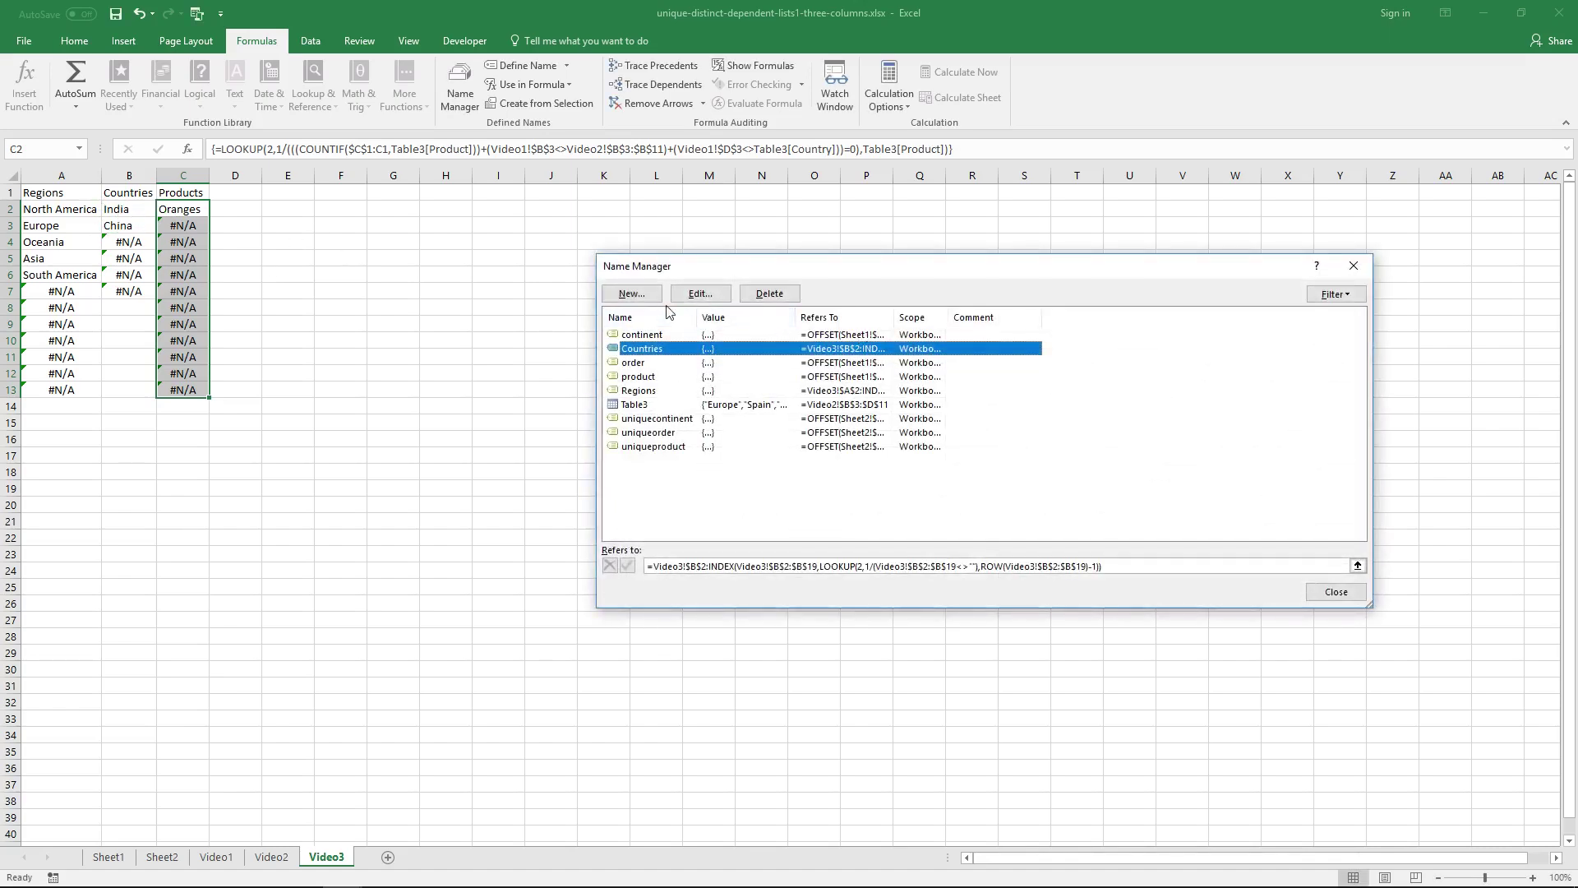
Step: Start a new workbook-scoped name Products and replace its reference with the copied Regions formula
left_click(635, 295)
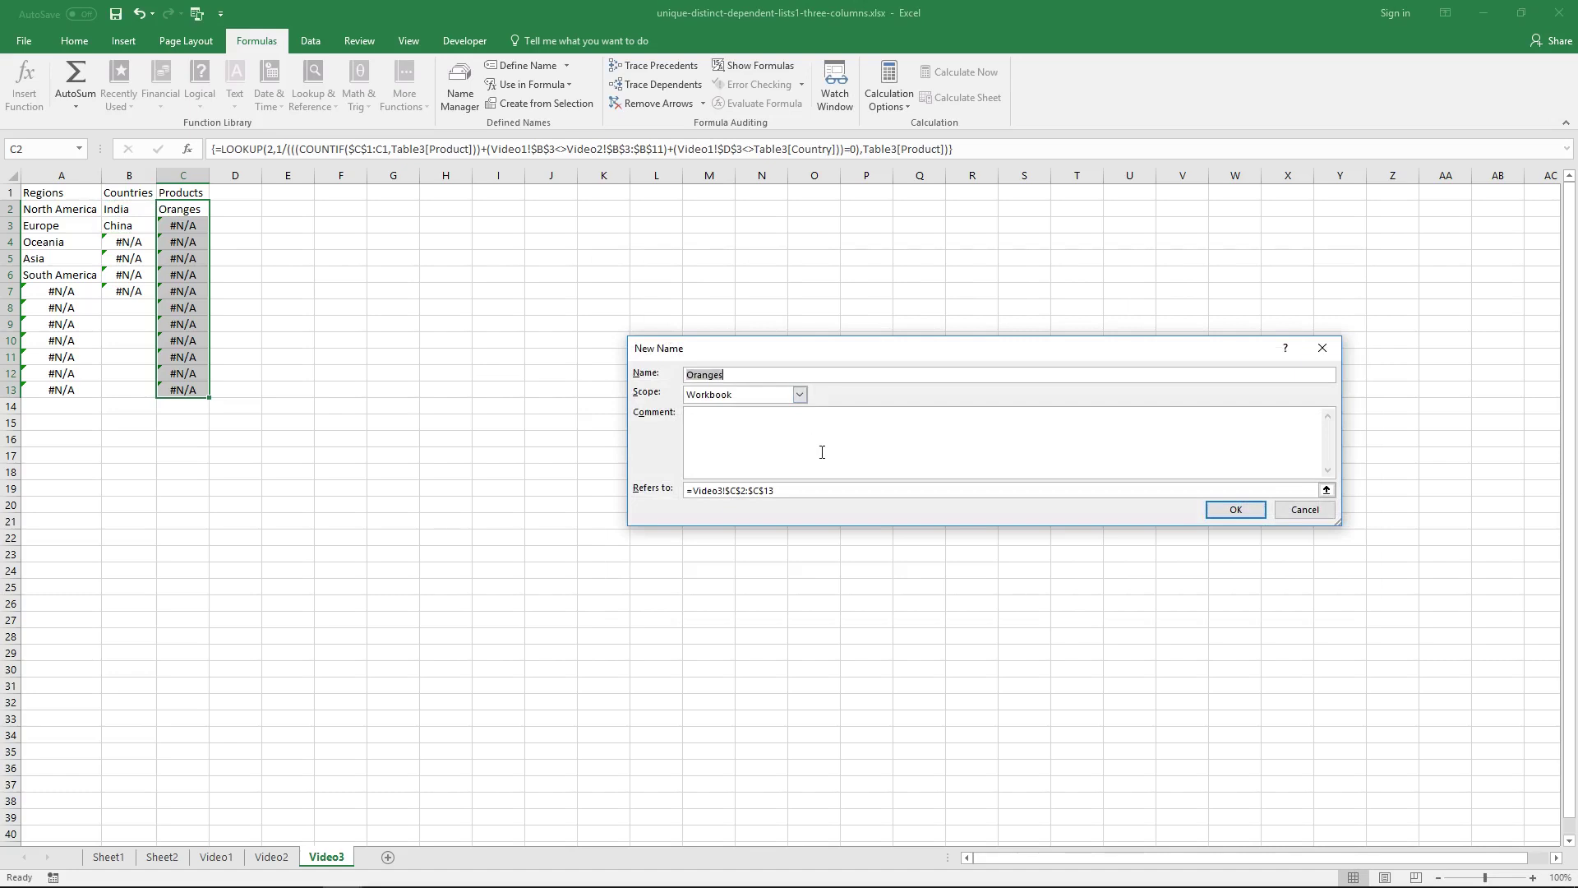
type("Products")
left_click_drag(774, 491, 683, 492)
key("ctrl+v")
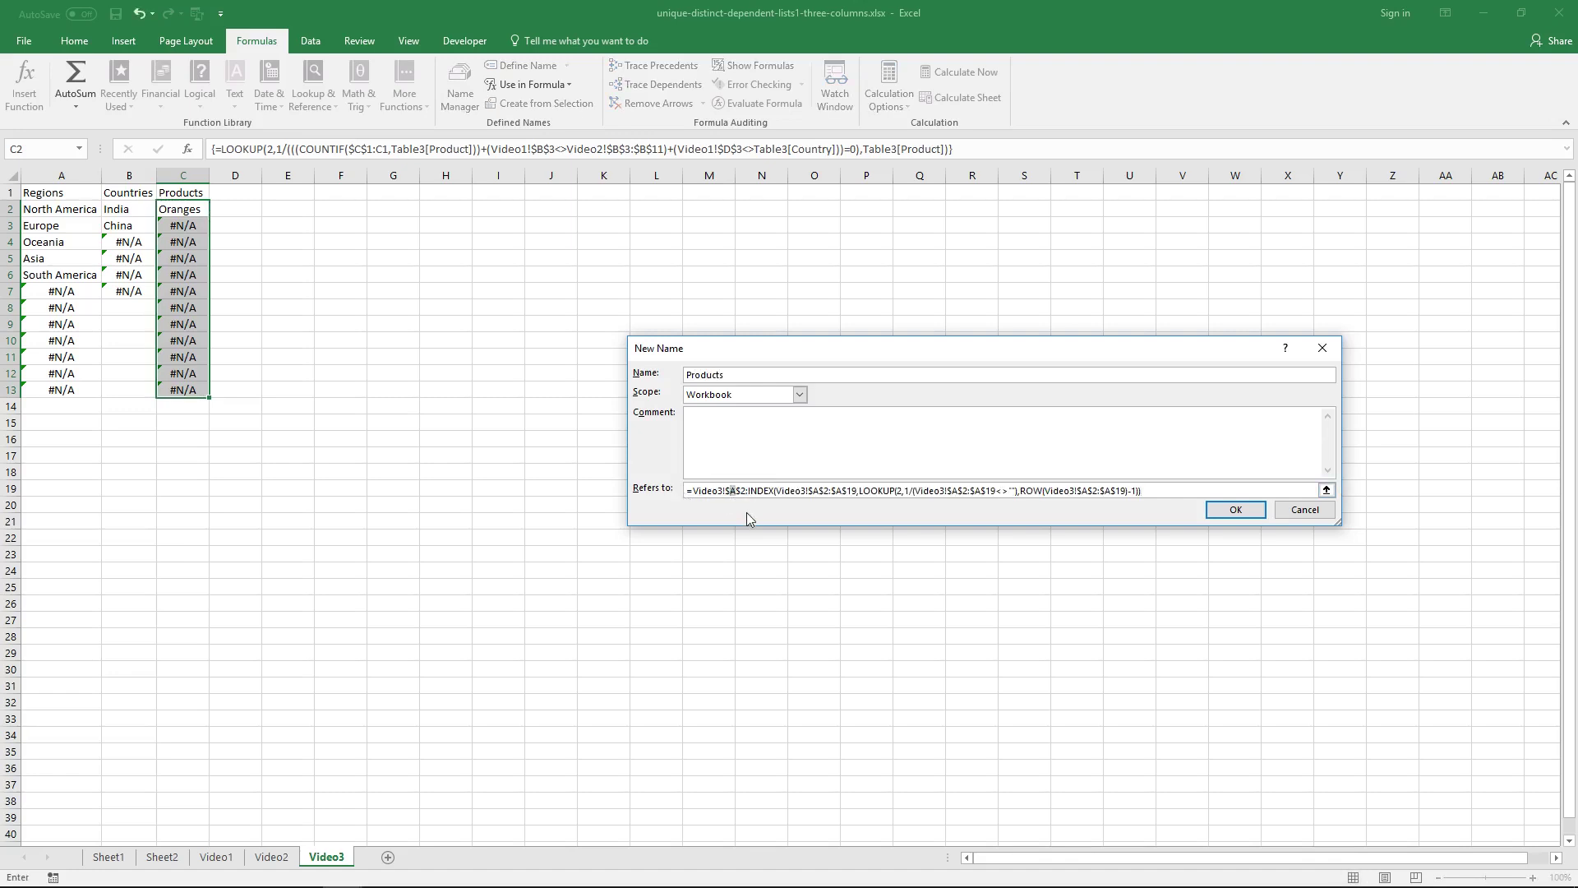
Step: Change every column A reference in the Products formula to column C, save the name and close the Name Manager
type("c")
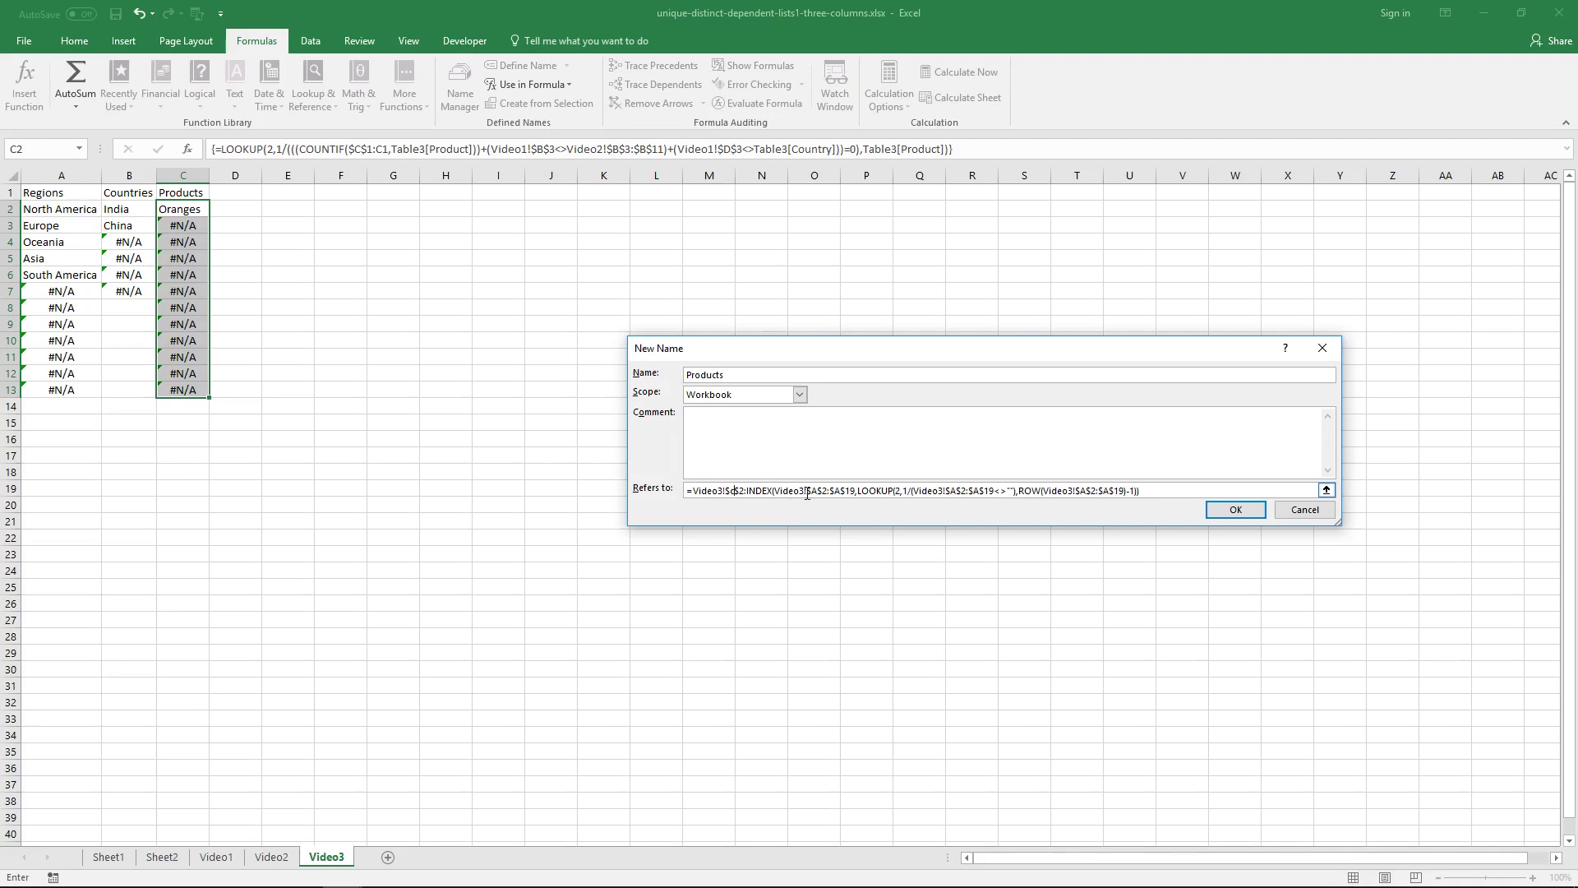
type("c")
left_click_drag(812, 491, 840, 491)
type("c")
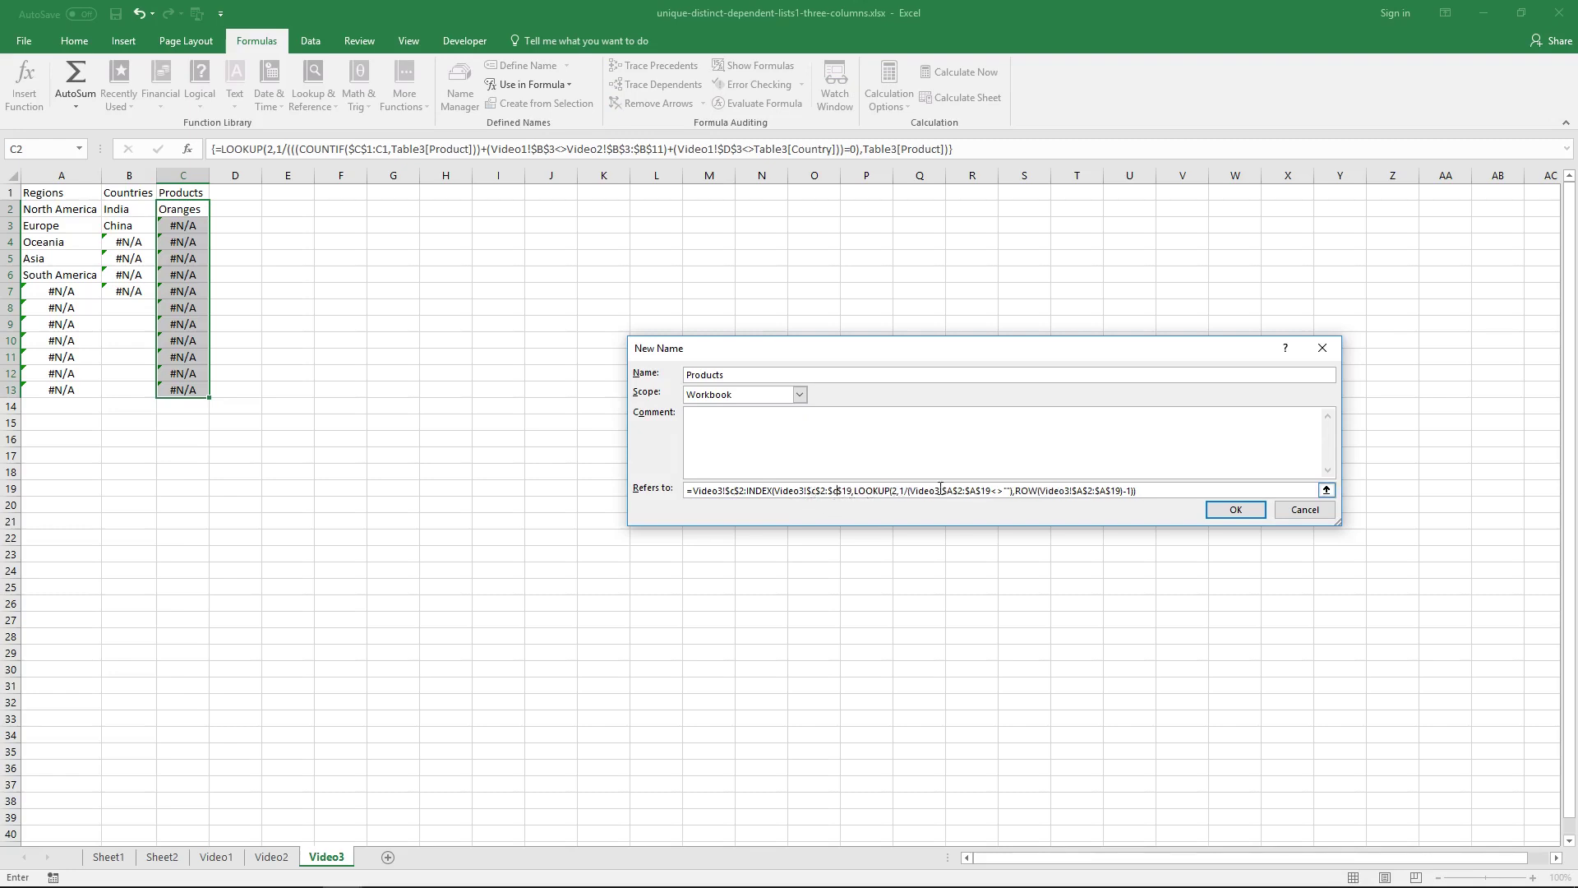
type("c")
type("c")
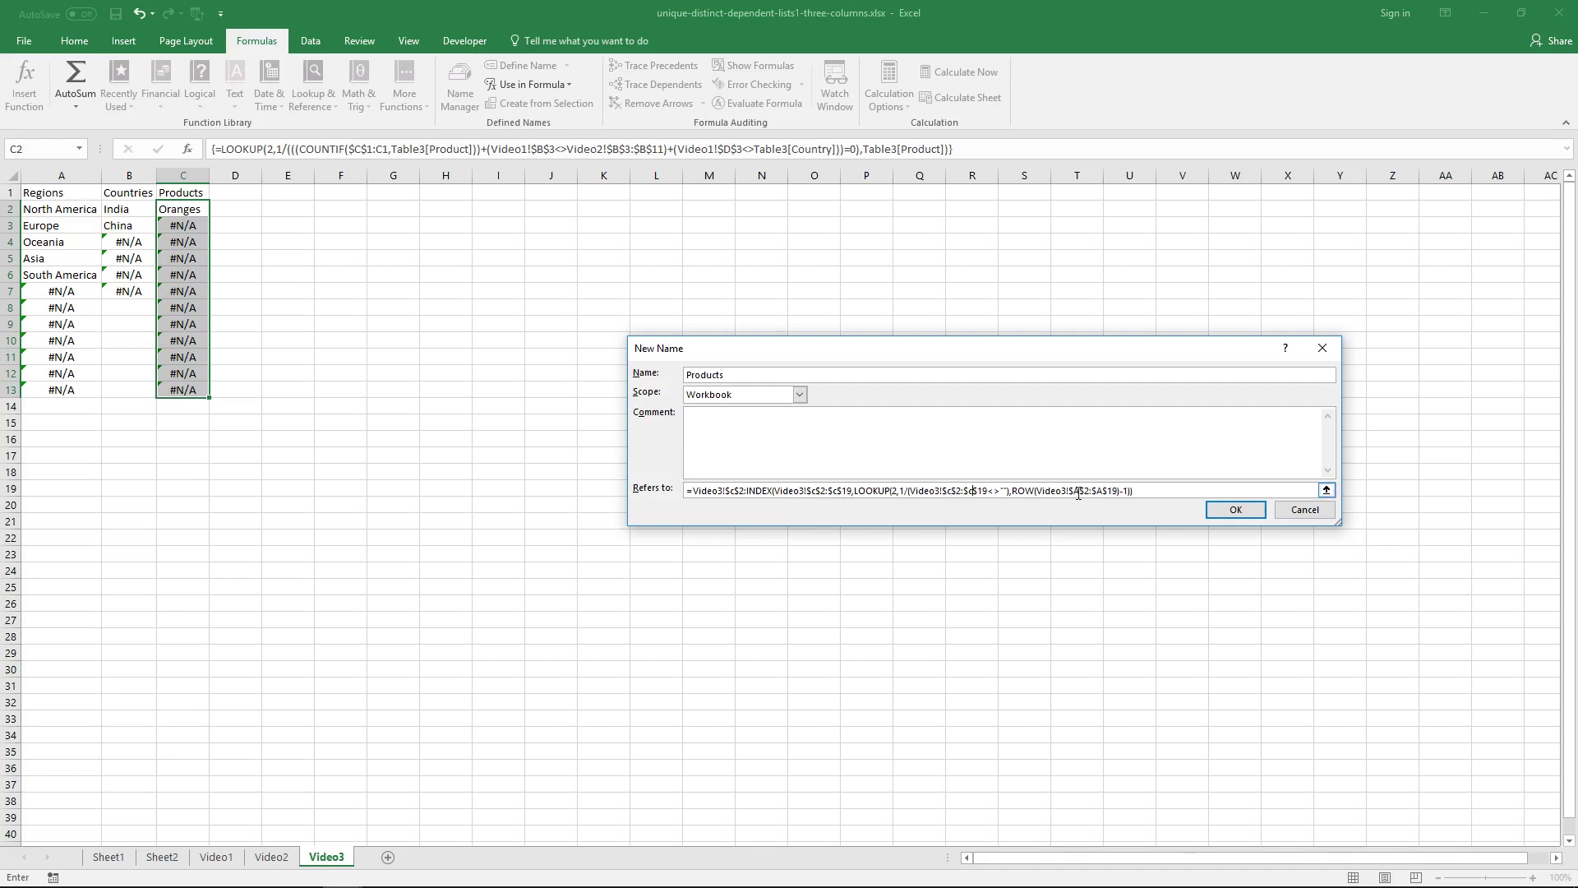
type("c")
type("c")
left_click(1153, 489)
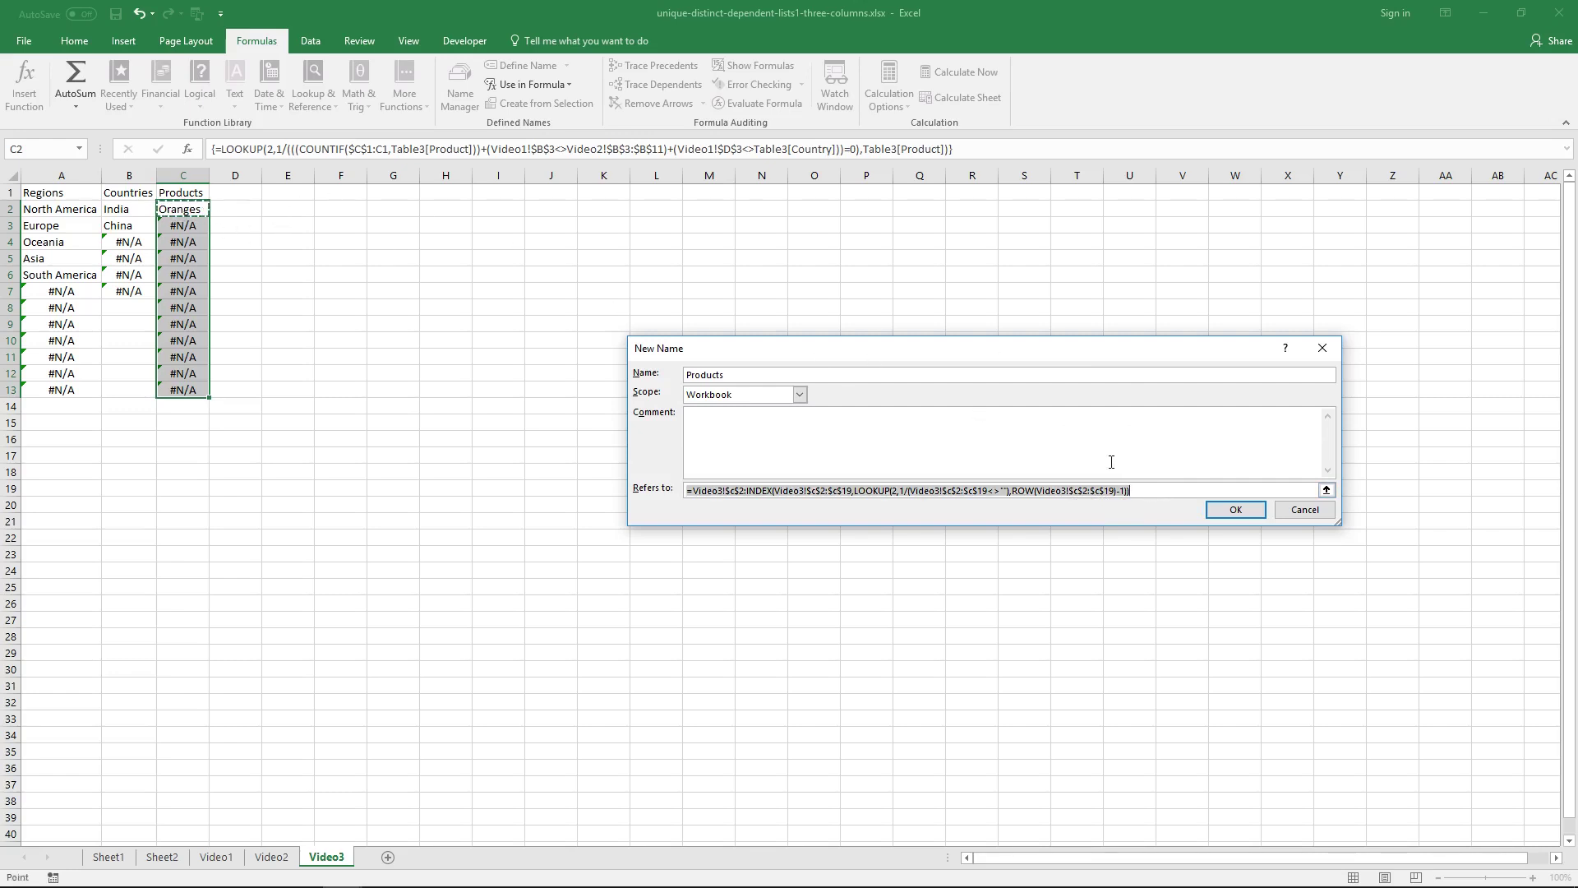
left_click(1235, 509)
left_click(1336, 593)
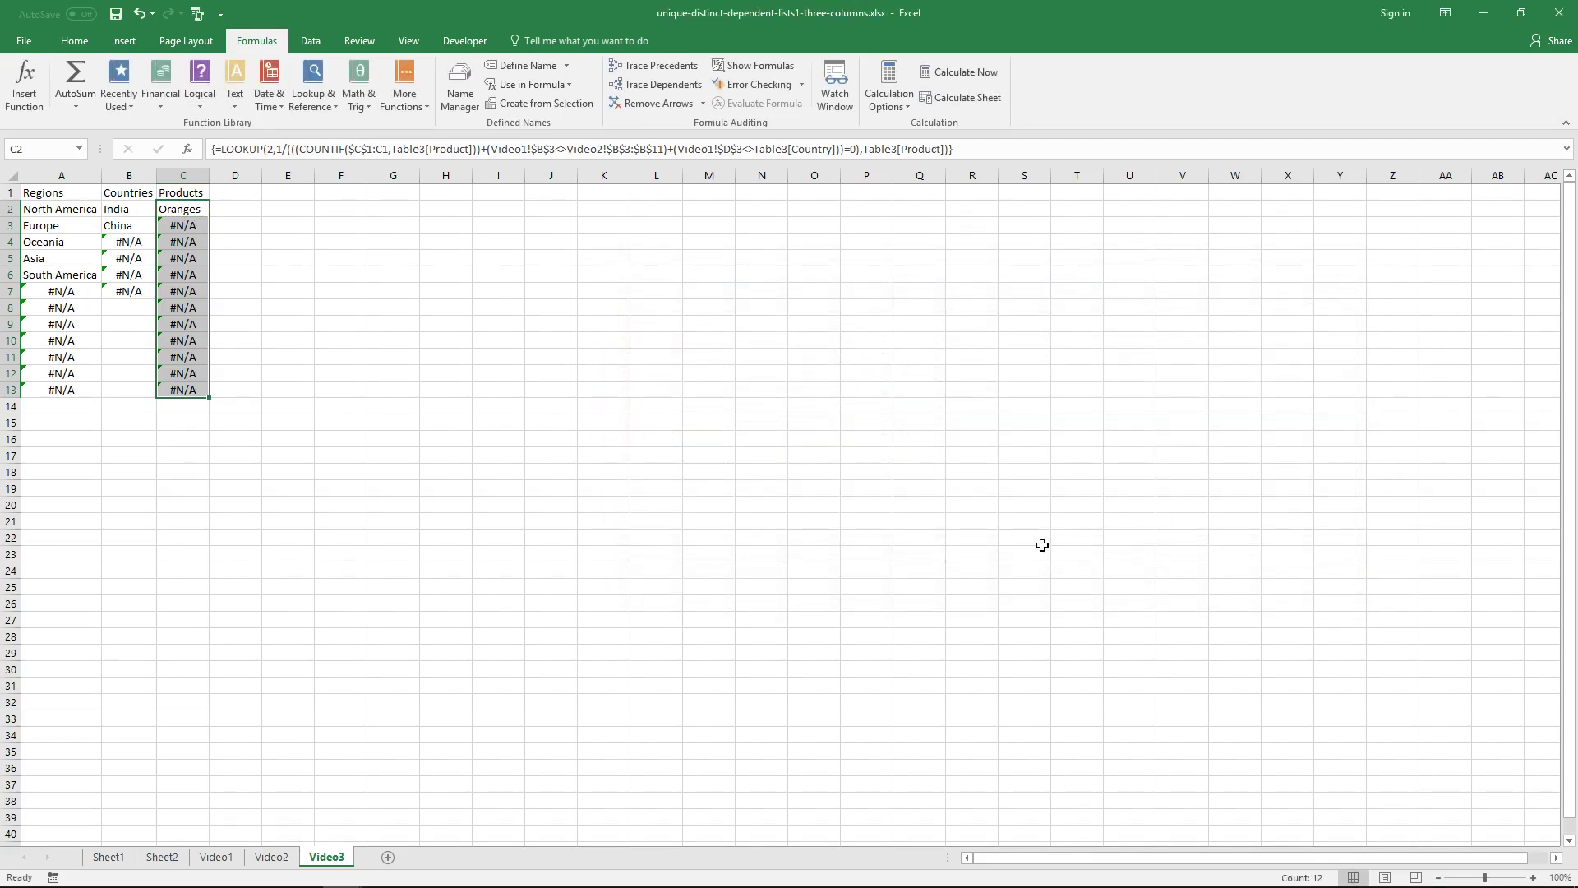
Step: Add list data validation with the source =Regions to the Region cell B3 on the Video1 sheet
left_click(271, 857)
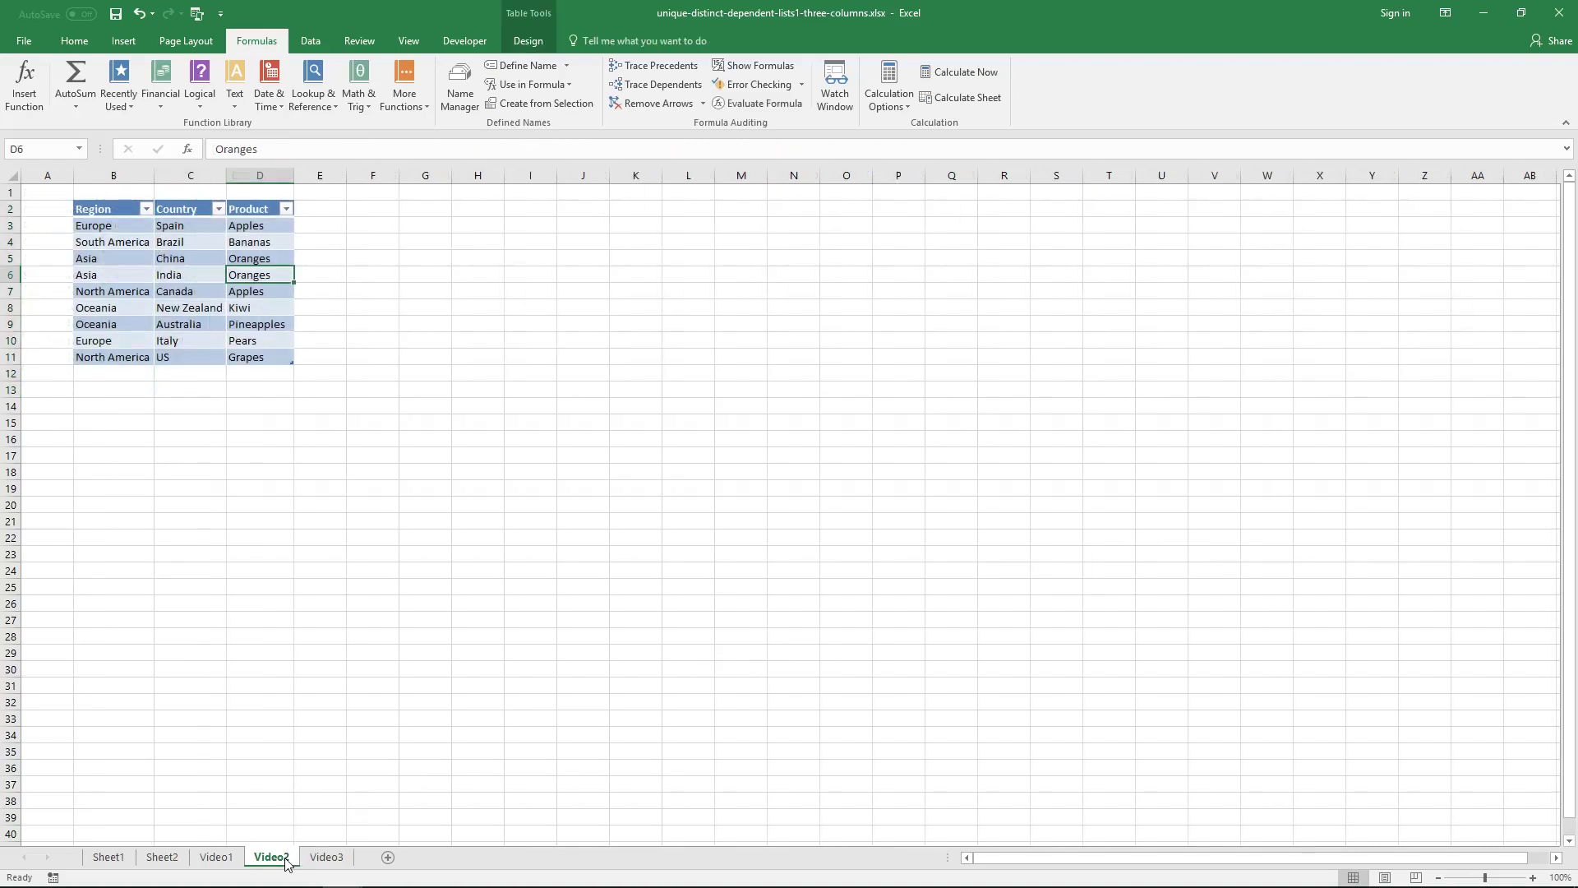
left_click(216, 858)
left_click(134, 226)
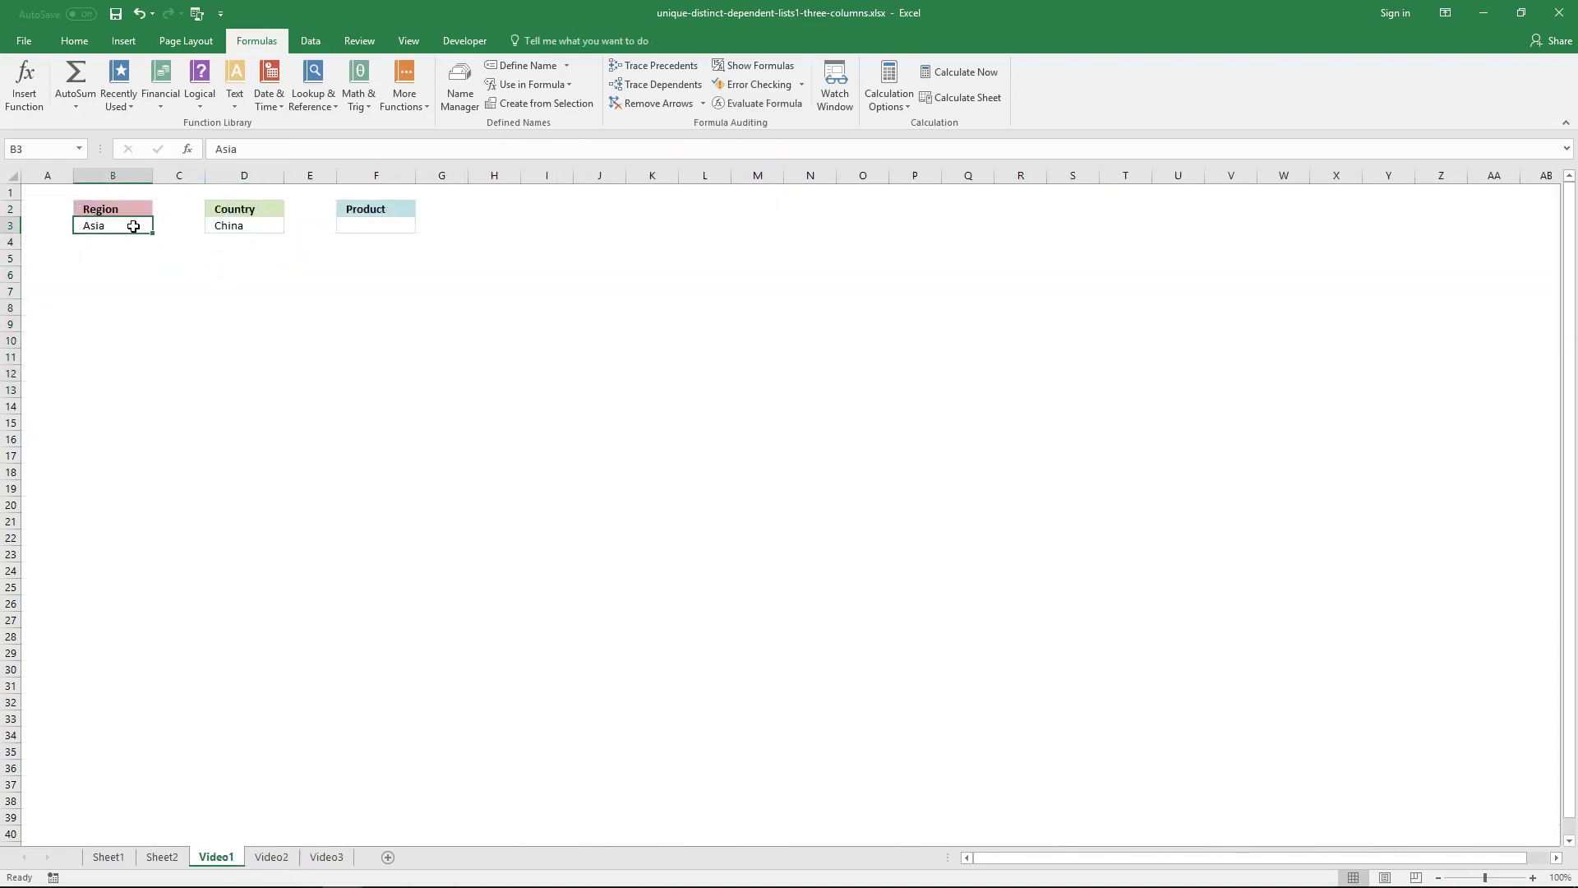
left_click(304, 41)
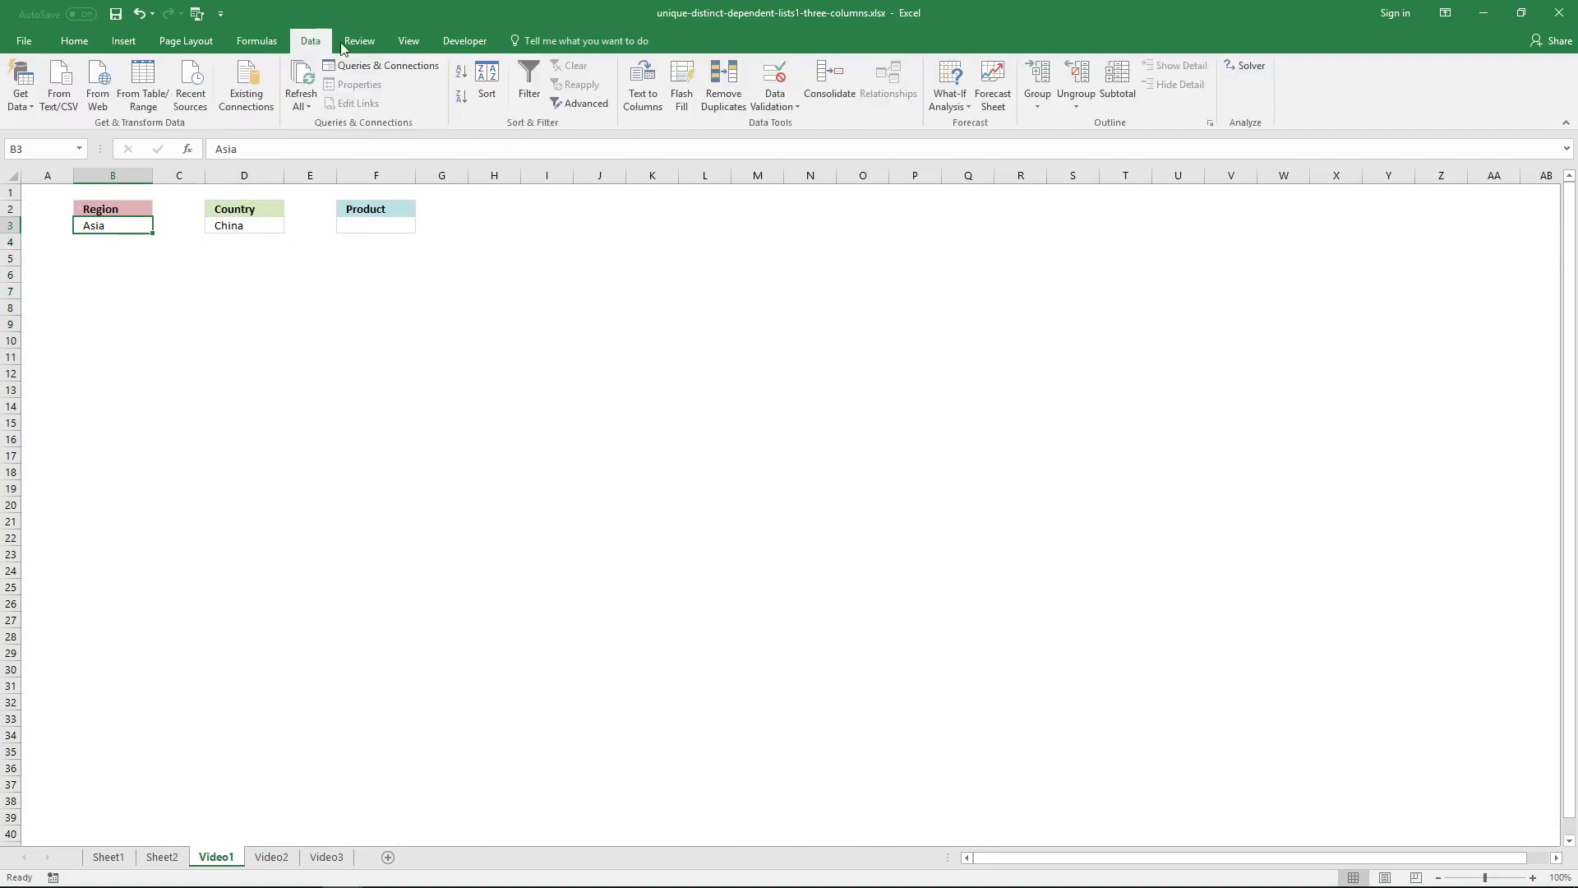
left_click(773, 82)
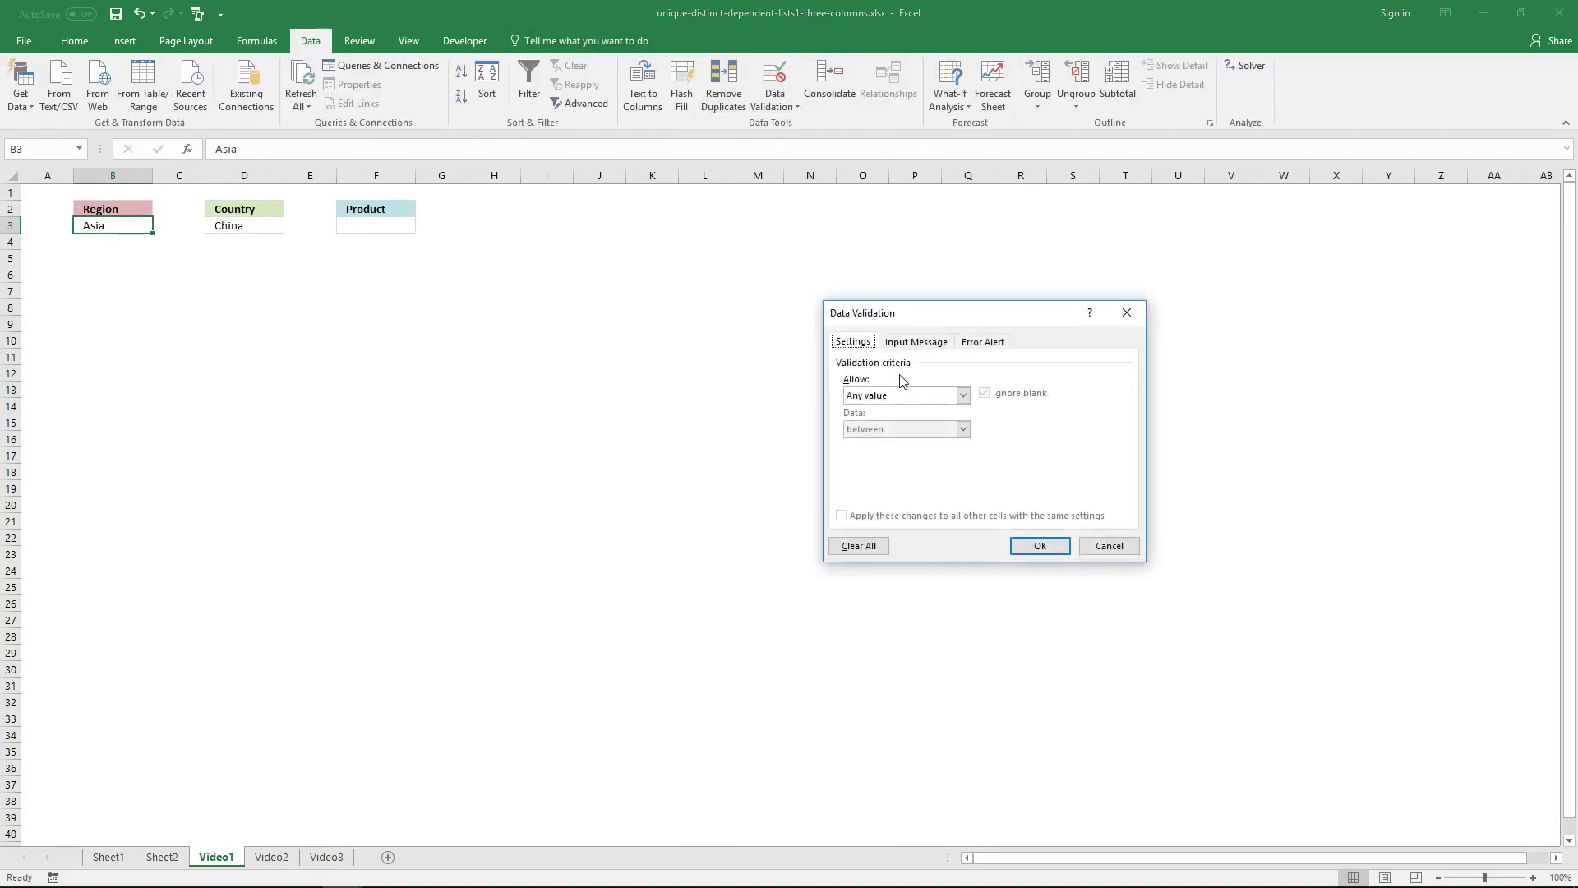
left_click(917, 398)
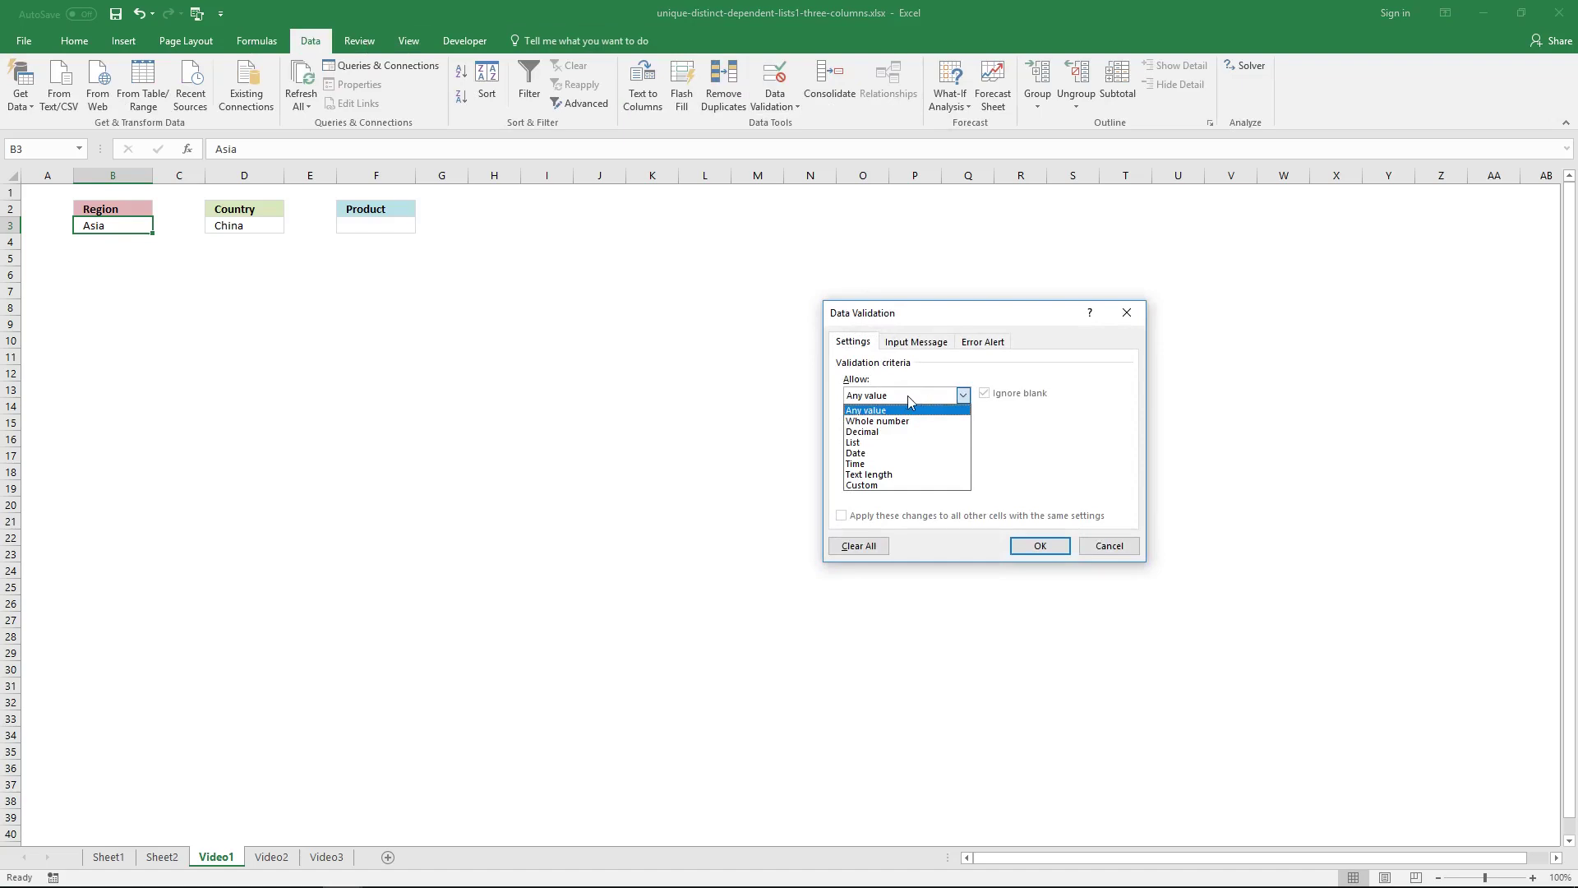
left_click(903, 442)
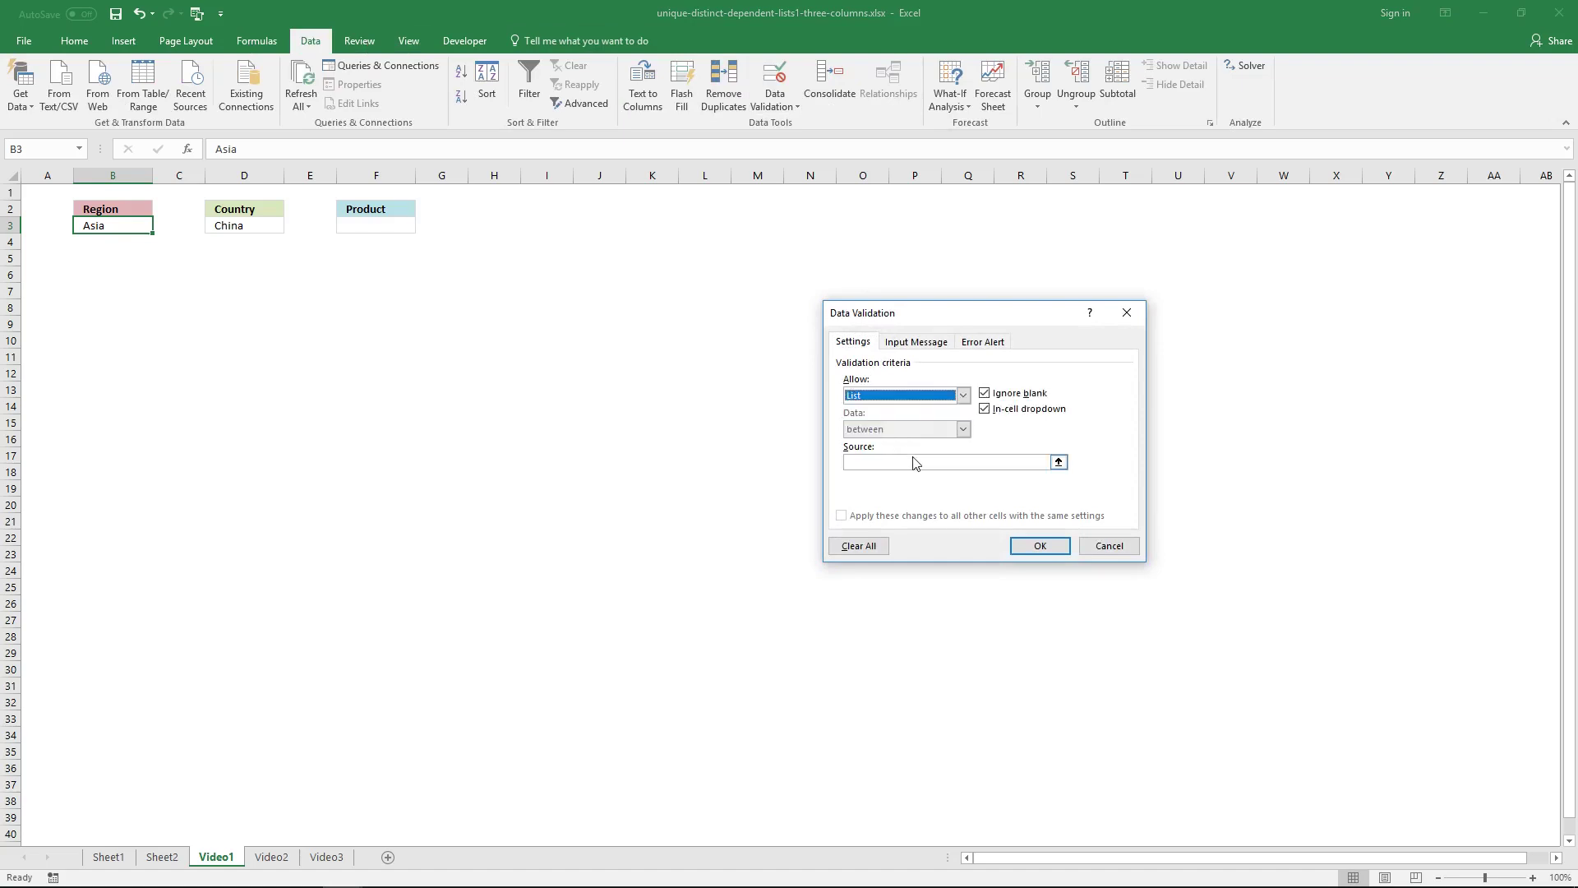
left_click(904, 461)
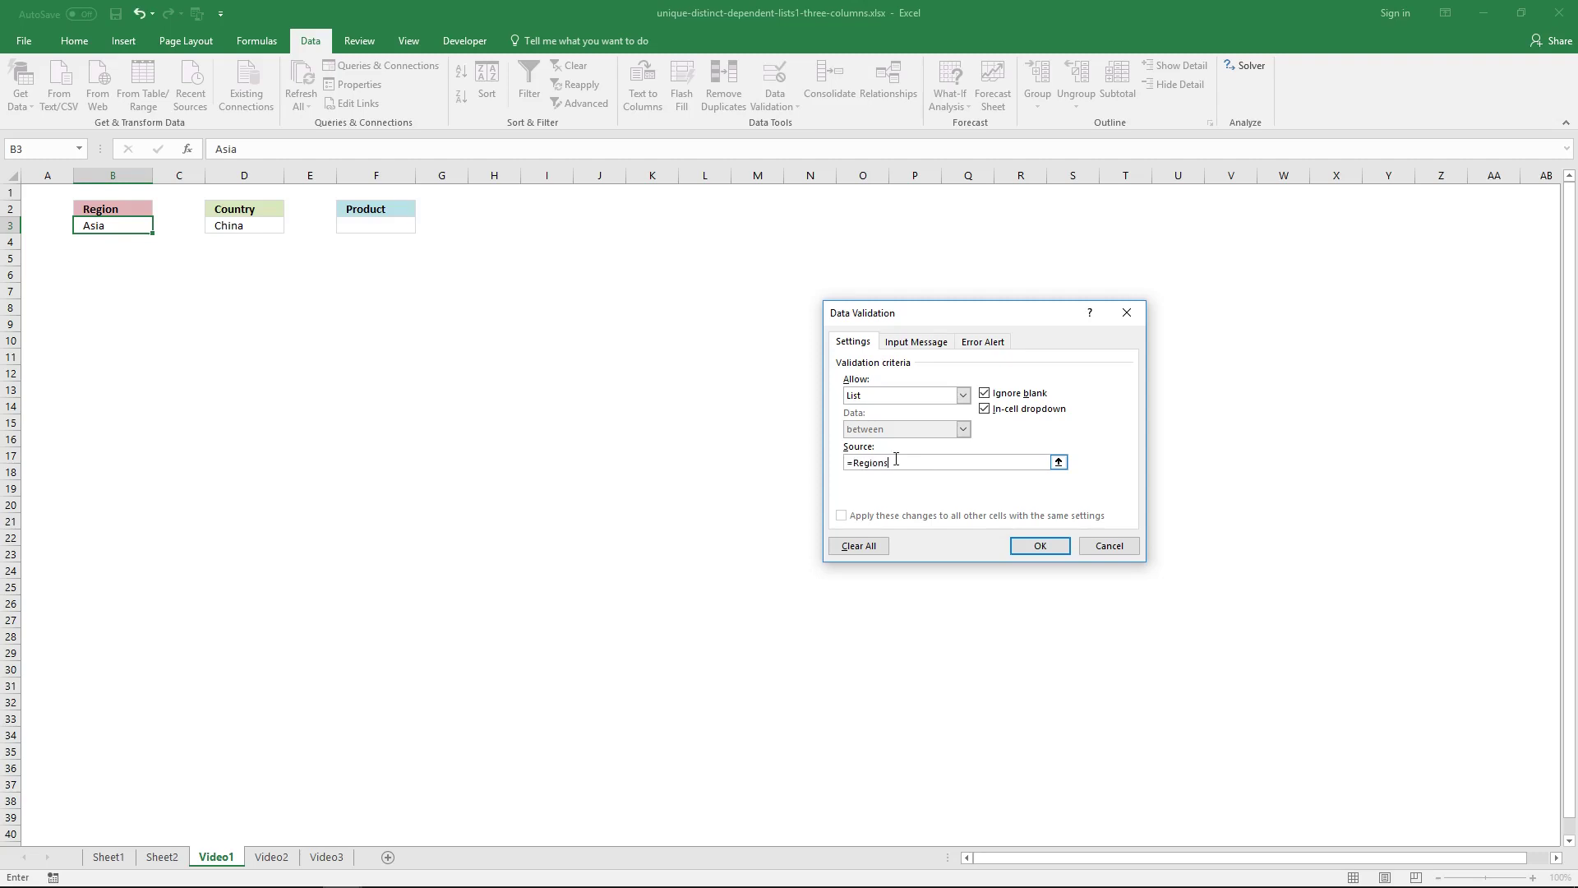
left_click(1039, 546)
Step: Choose North America from the Region drop-down in B3 and review the list's options
left_click(159, 225)
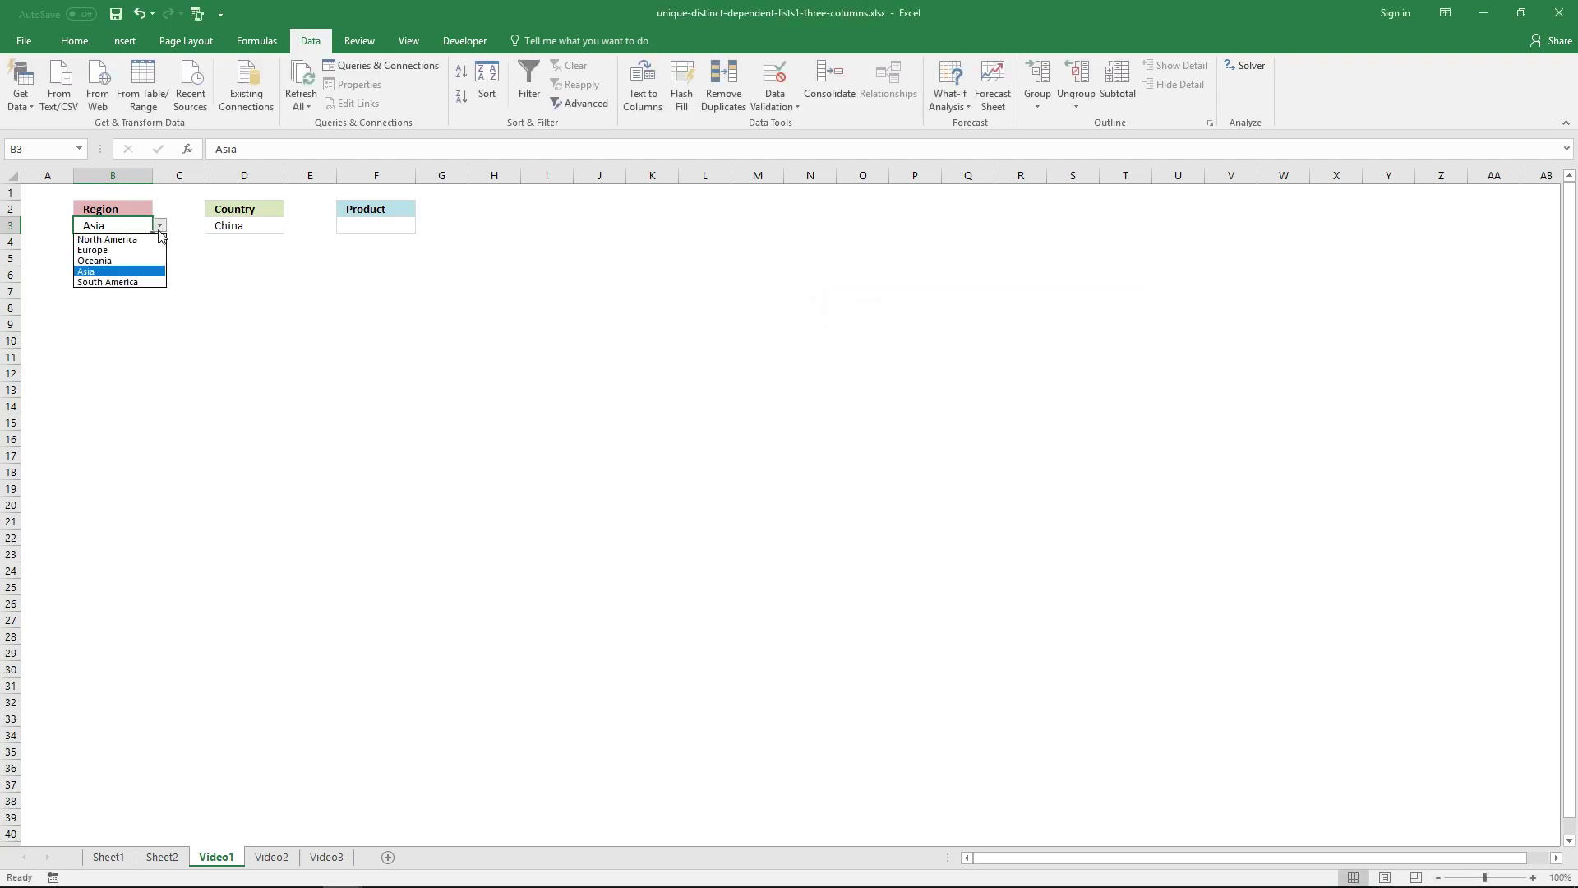
left_click(137, 248)
left_click(159, 225)
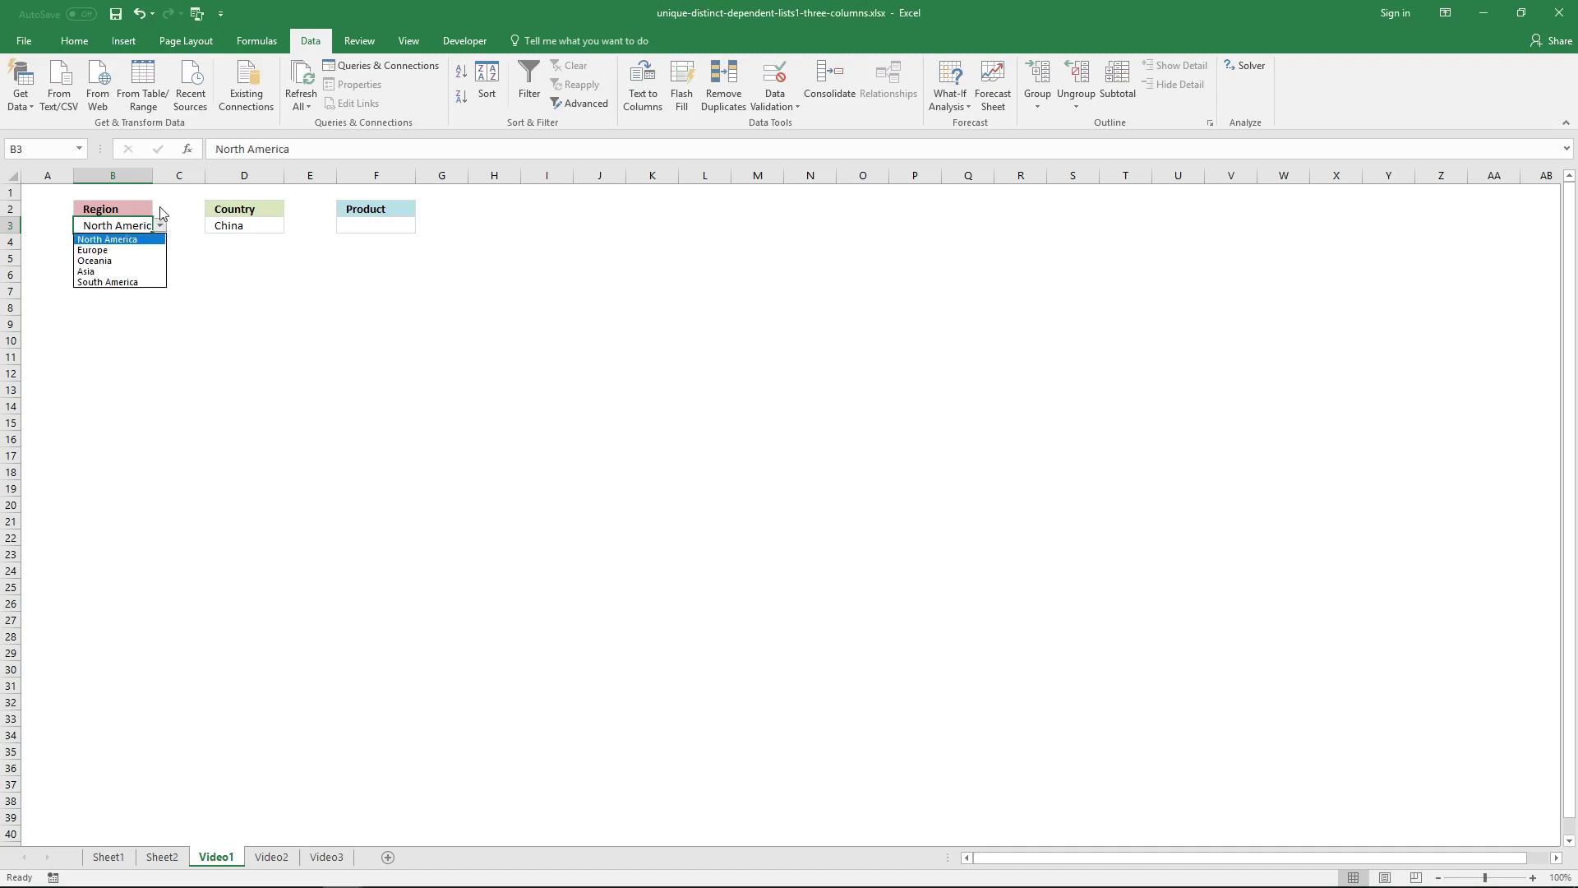
left_click(185, 212)
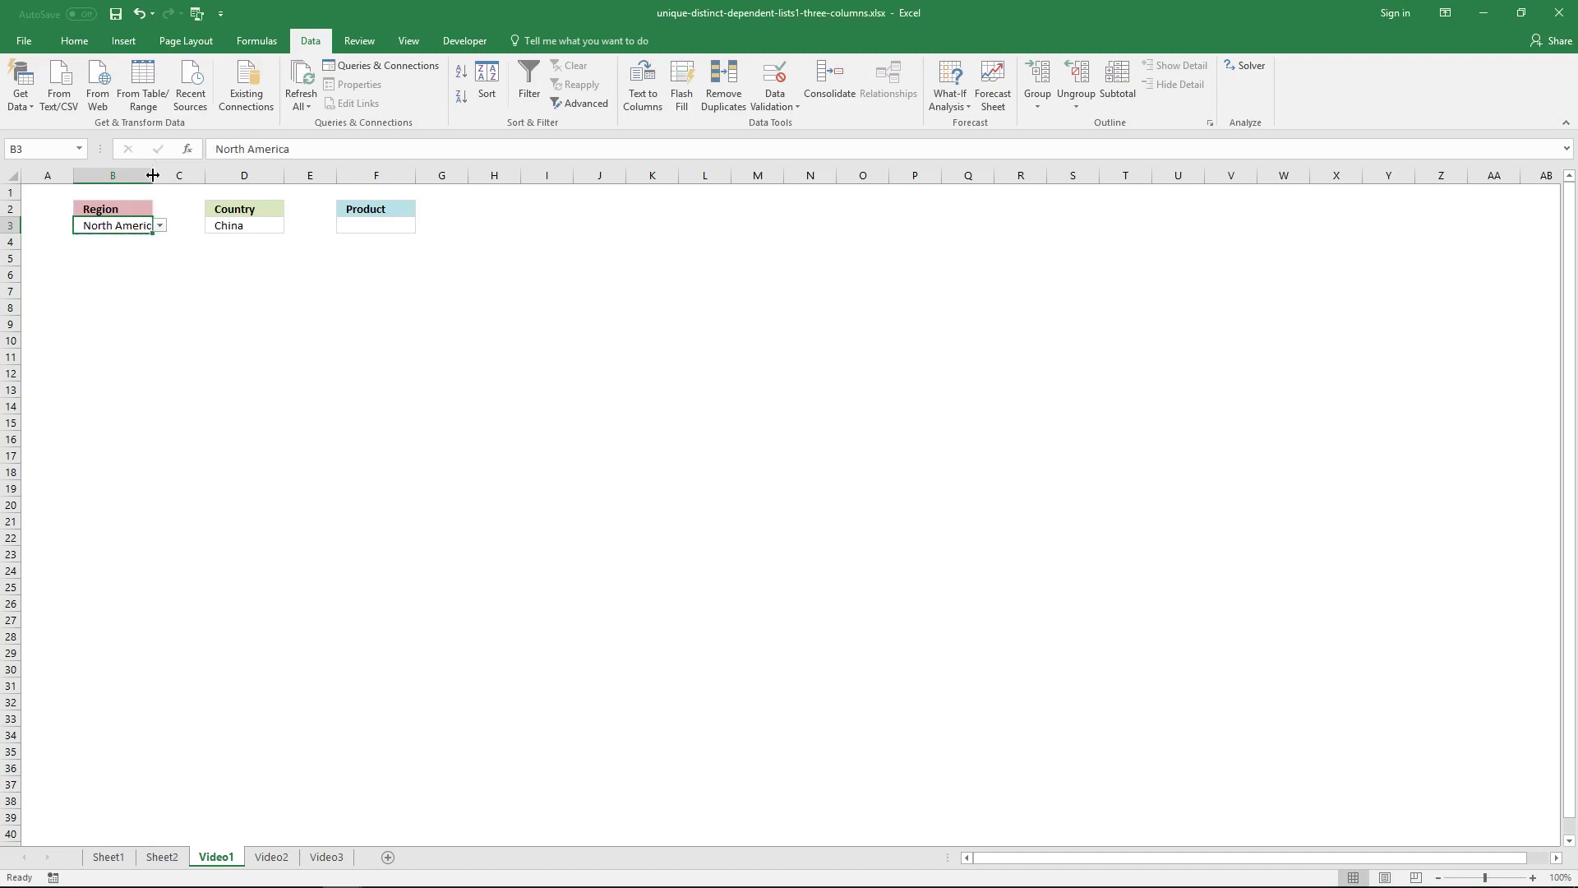
Step: Auto-fit the width of column B and add list data validation with the source =Countries to the Country cell D3
double_click(153, 175)
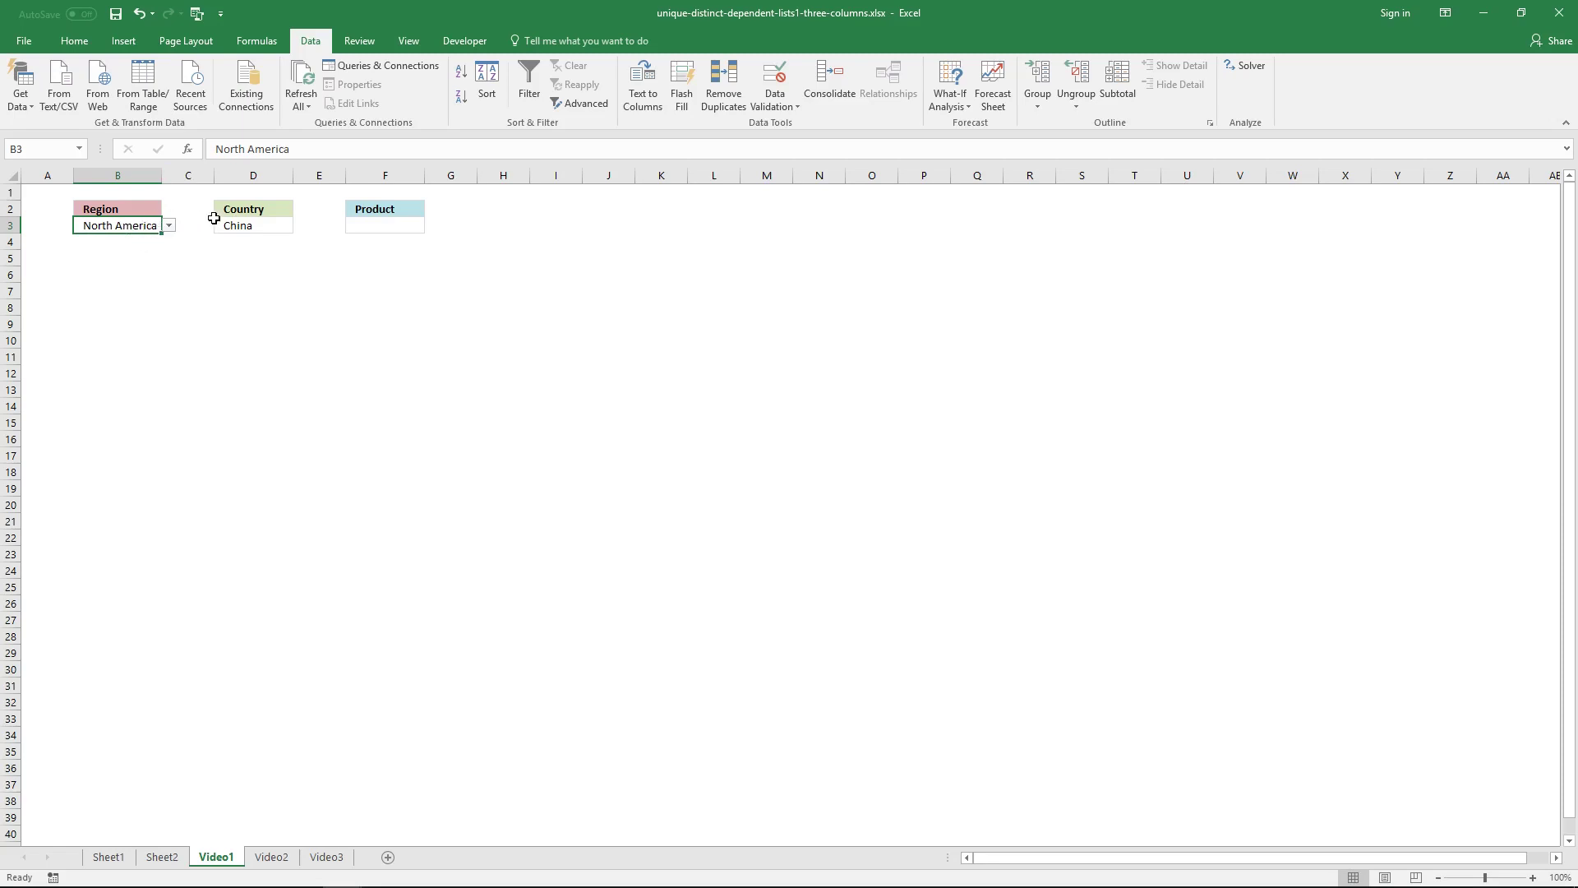
left_click(263, 229)
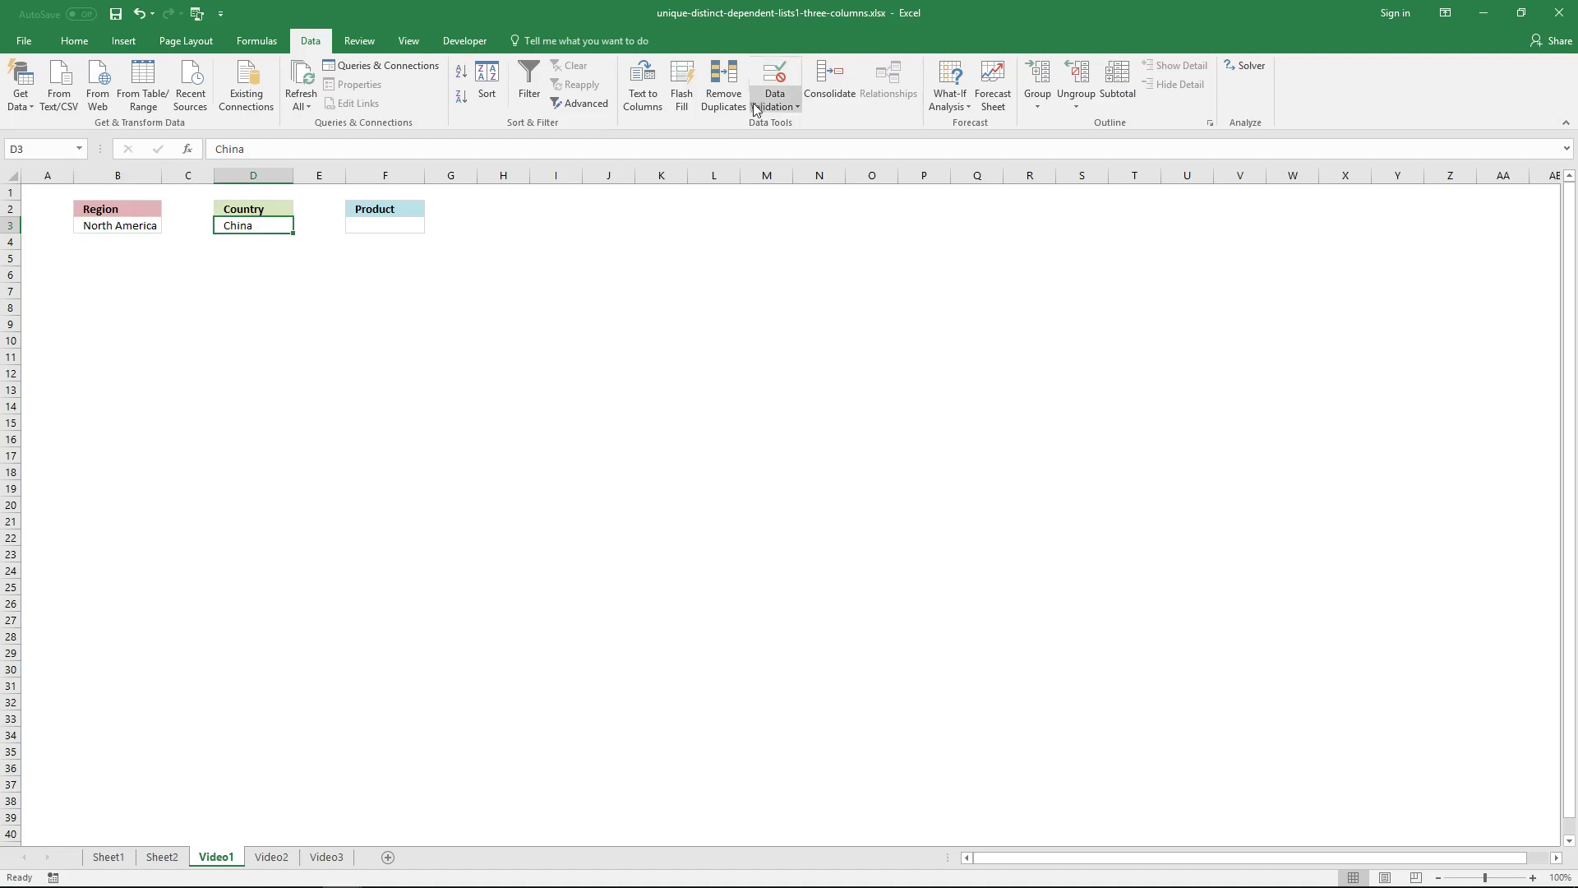
left_click(765, 78)
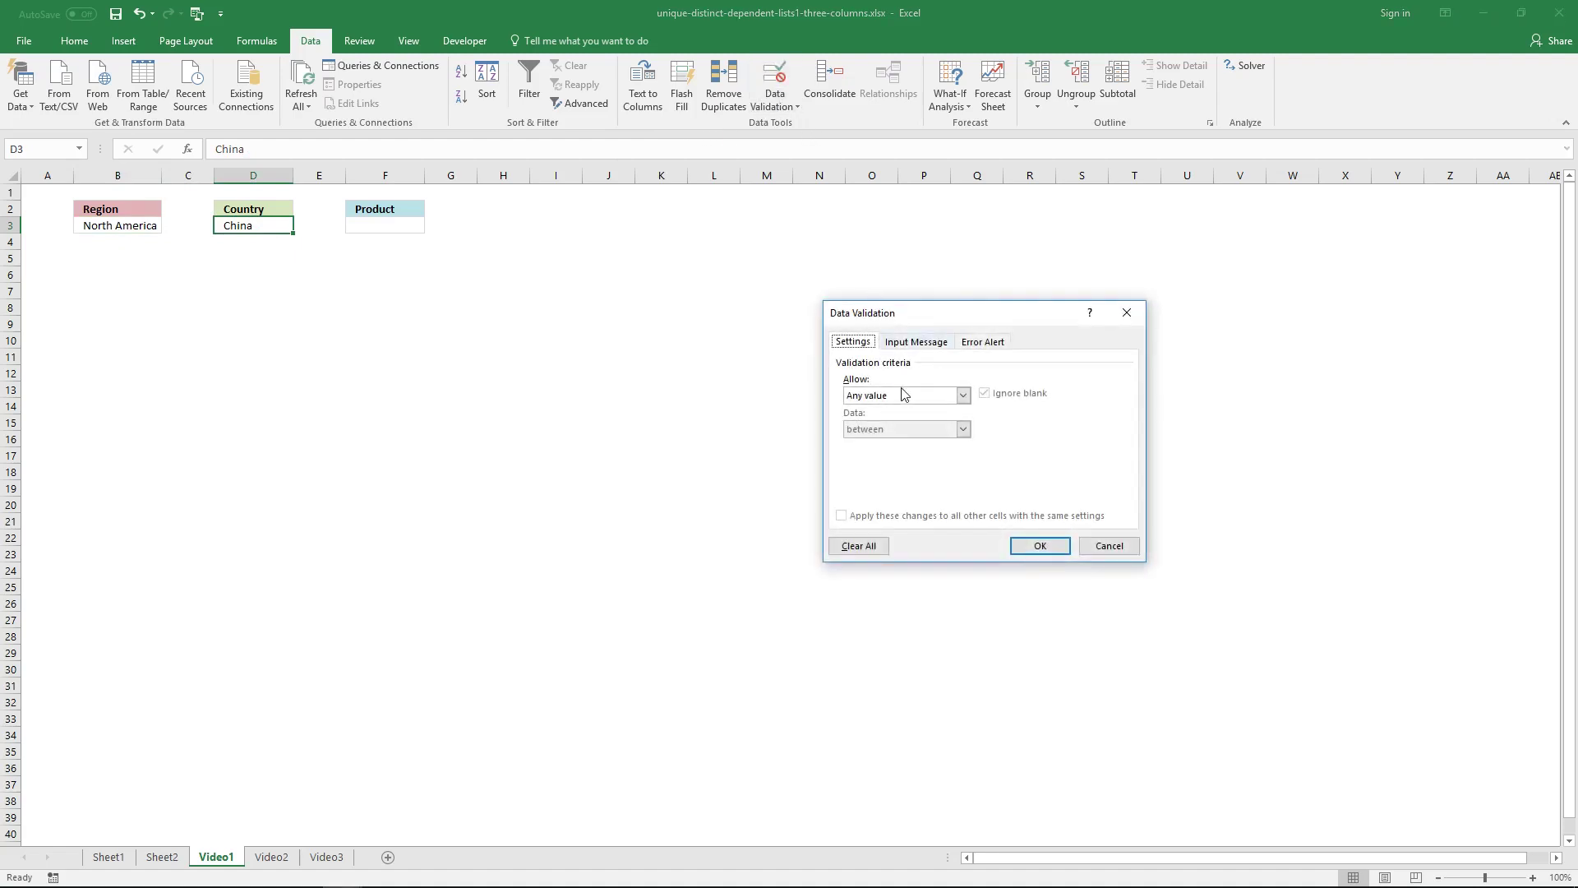
left_click(962, 395)
left_click(923, 443)
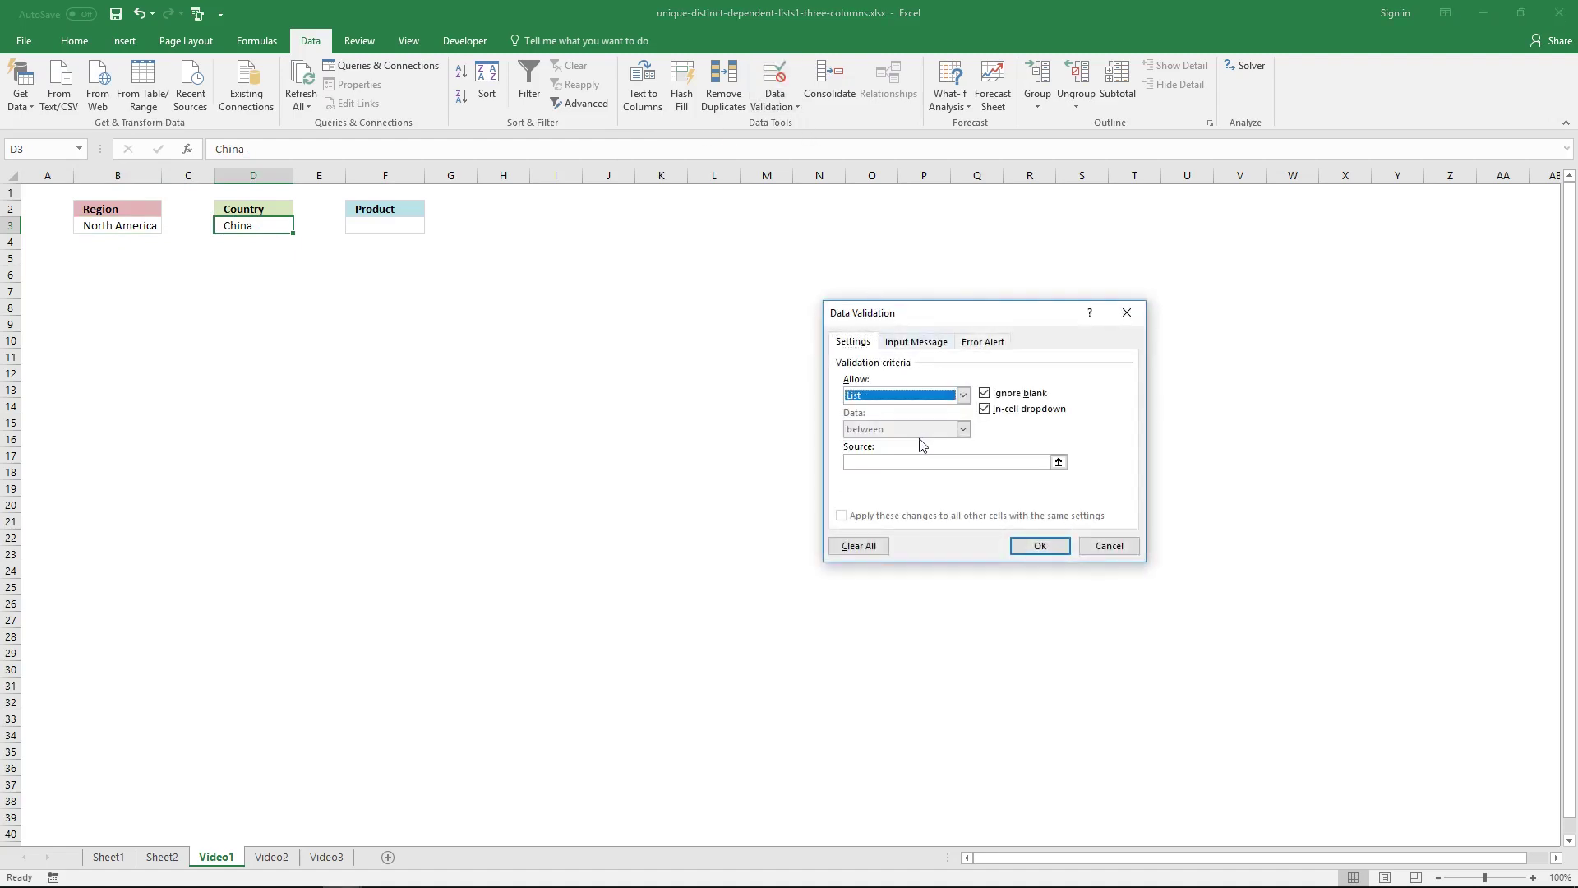
left_click(912, 462)
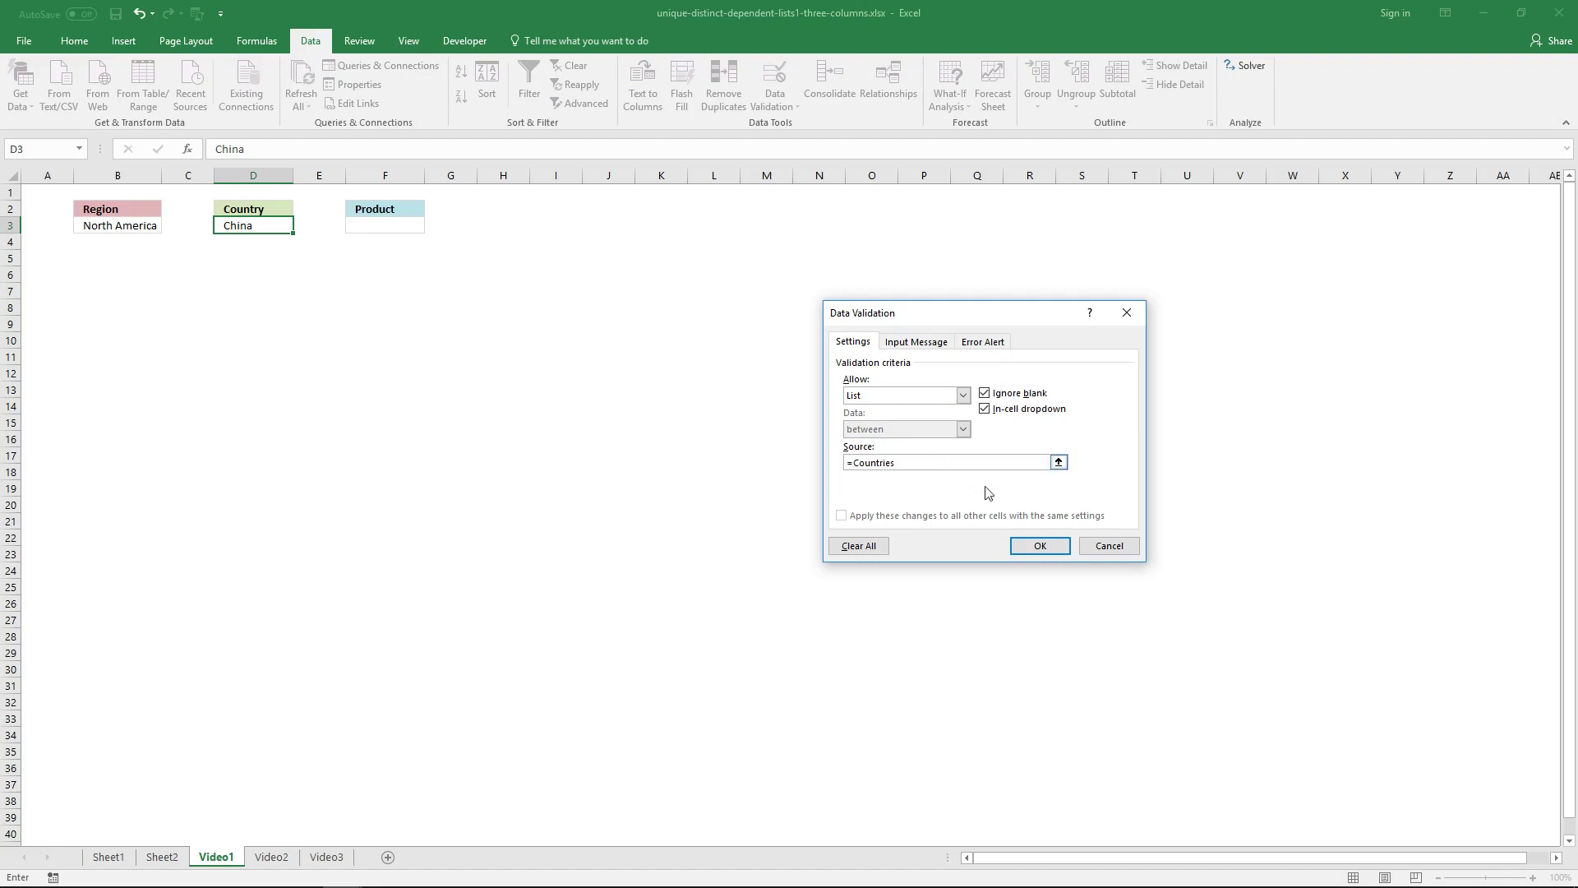
left_click(1041, 547)
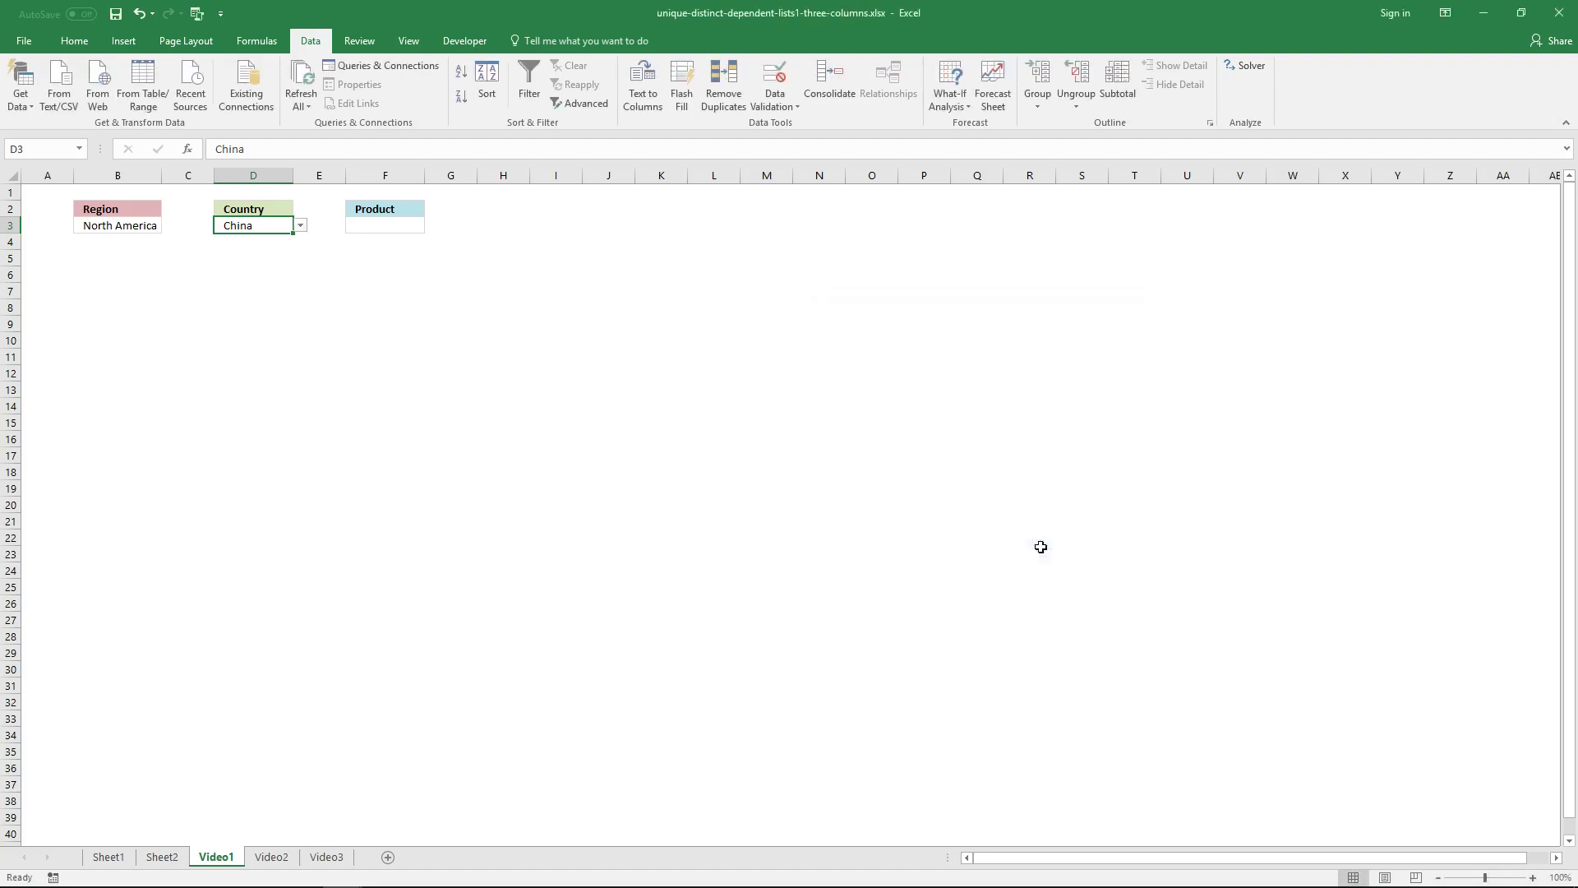
Step: Choose Canada from the Country drop-down in D3 and add list data validation with the source =Products to the Product cell F3
left_click(301, 226)
left_click(255, 249)
left_click(396, 224)
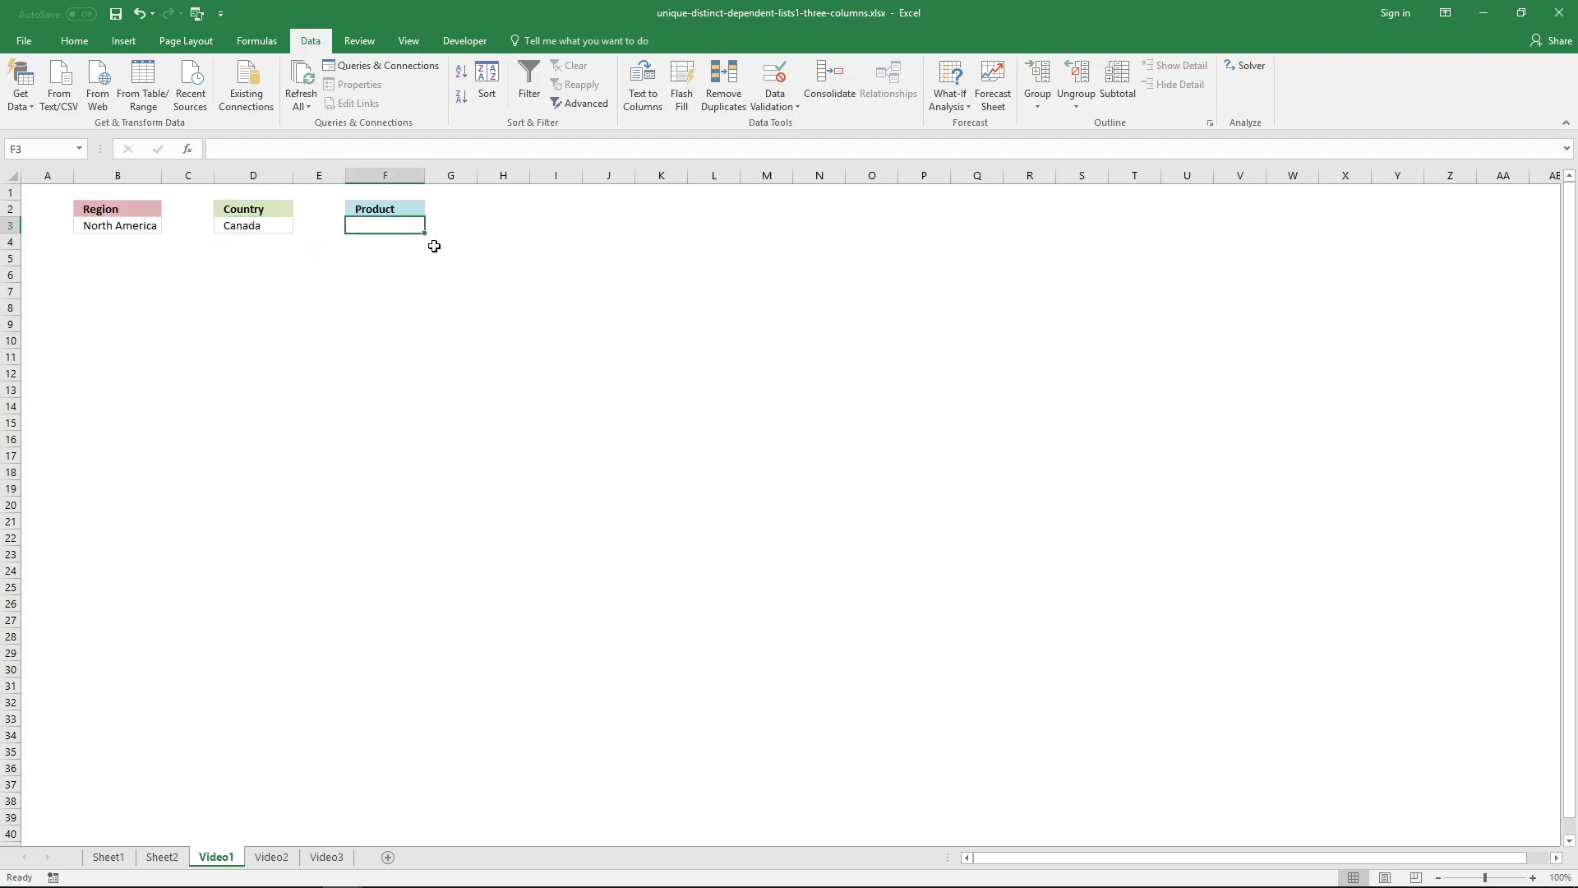
left_click(777, 82)
left_click(904, 395)
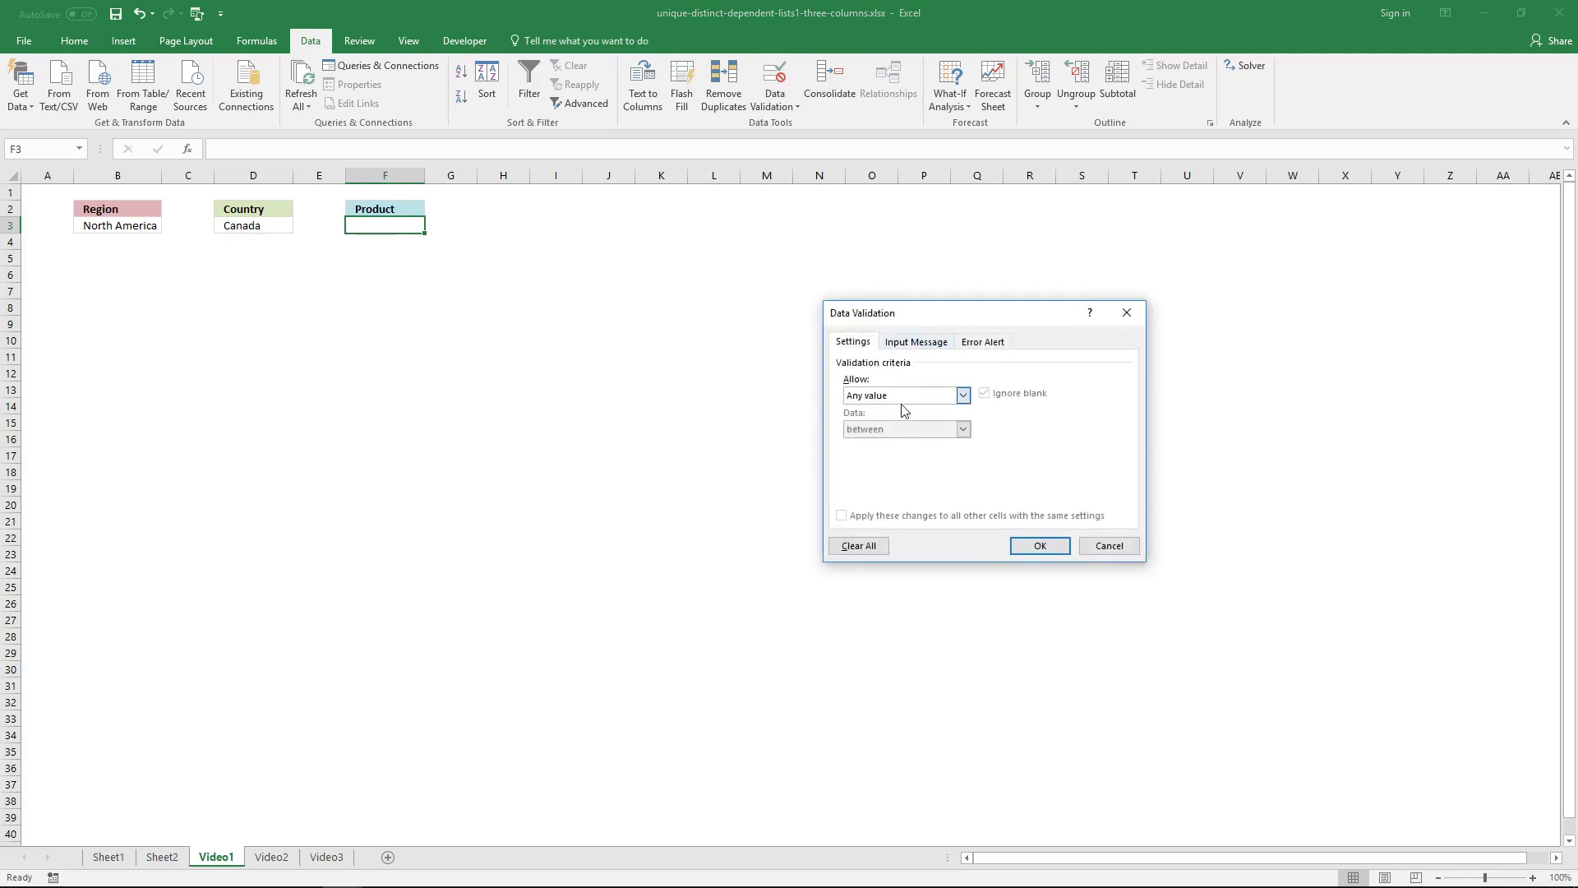
left_click(908, 442)
left_click(909, 462)
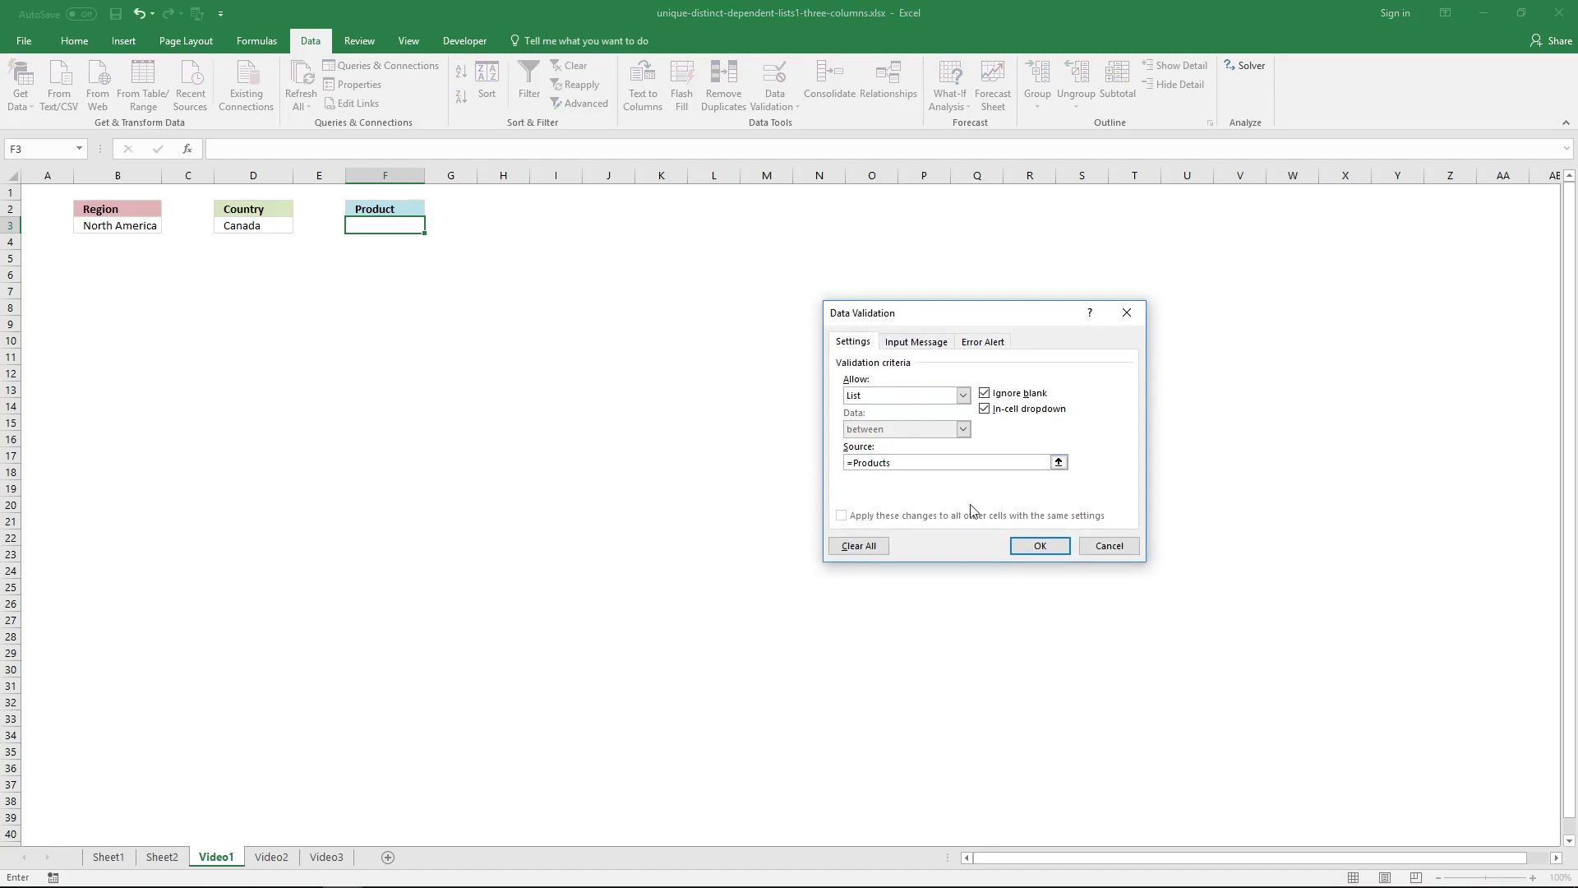
left_click(1039, 547)
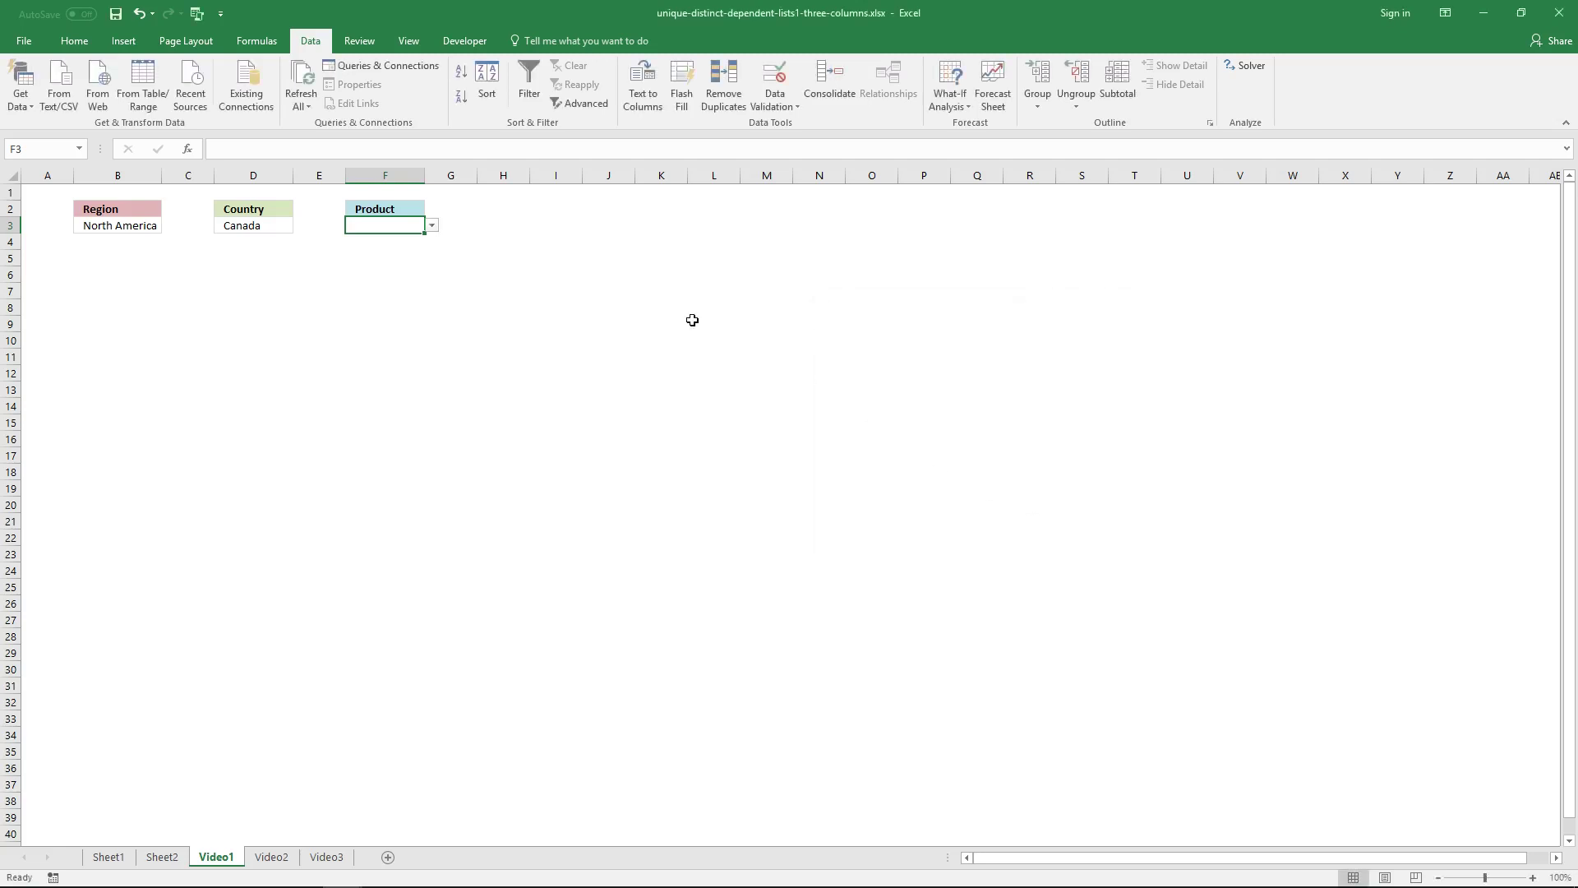
Step: Choose Apples from the Product drop-down in F3 and check the combination against the Canada row of the table on the Video2 sheet
left_click(432, 226)
left_click(419, 238)
left_click(271, 857)
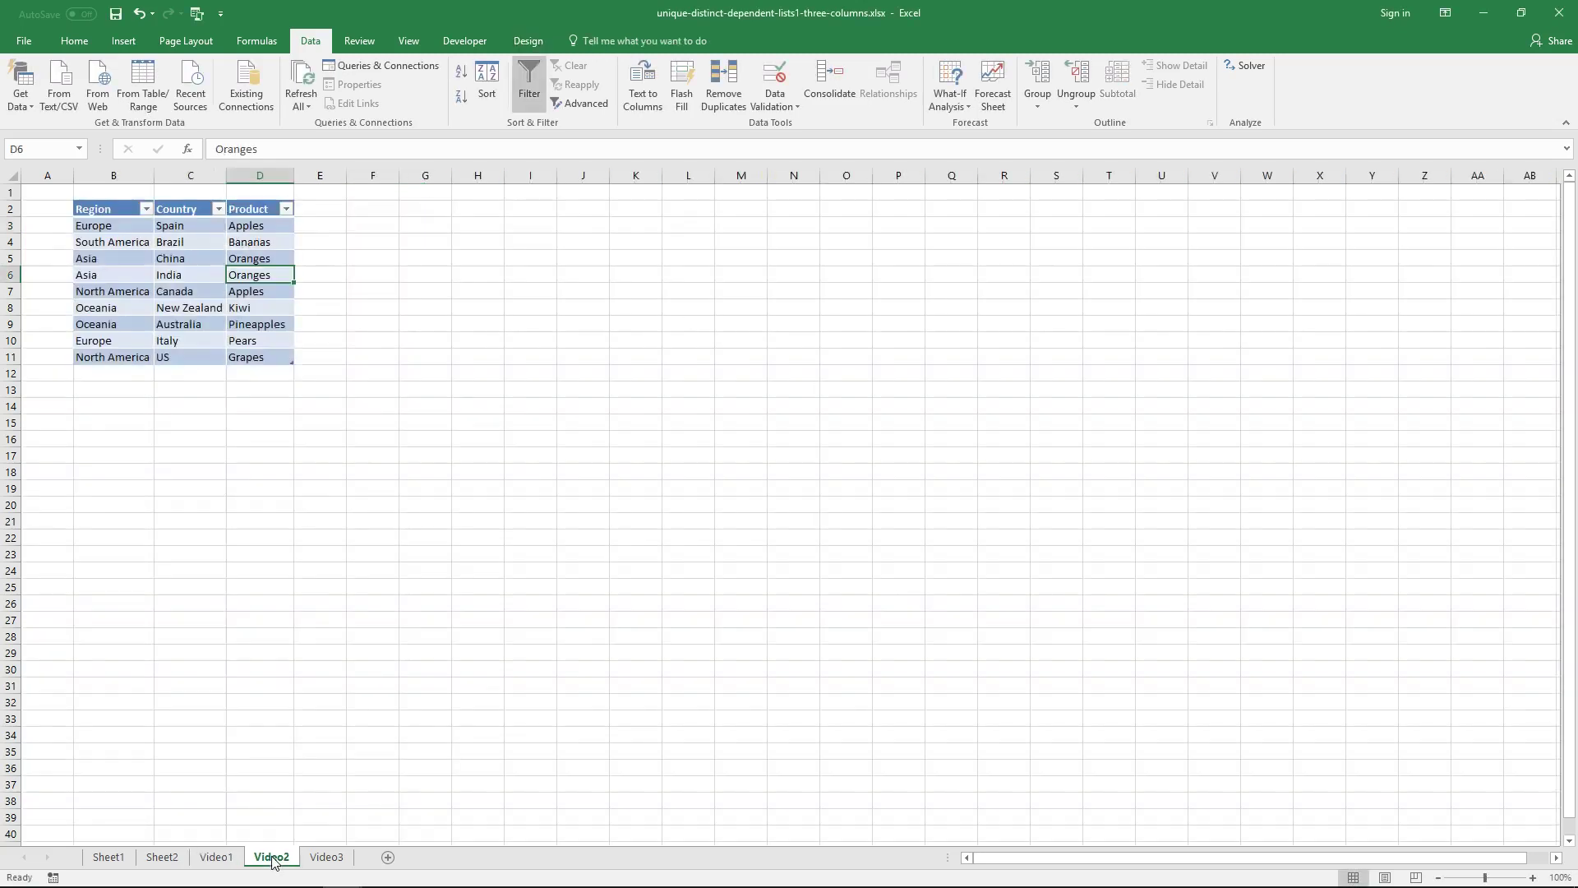
left_click(110, 292)
left_click(202, 292)
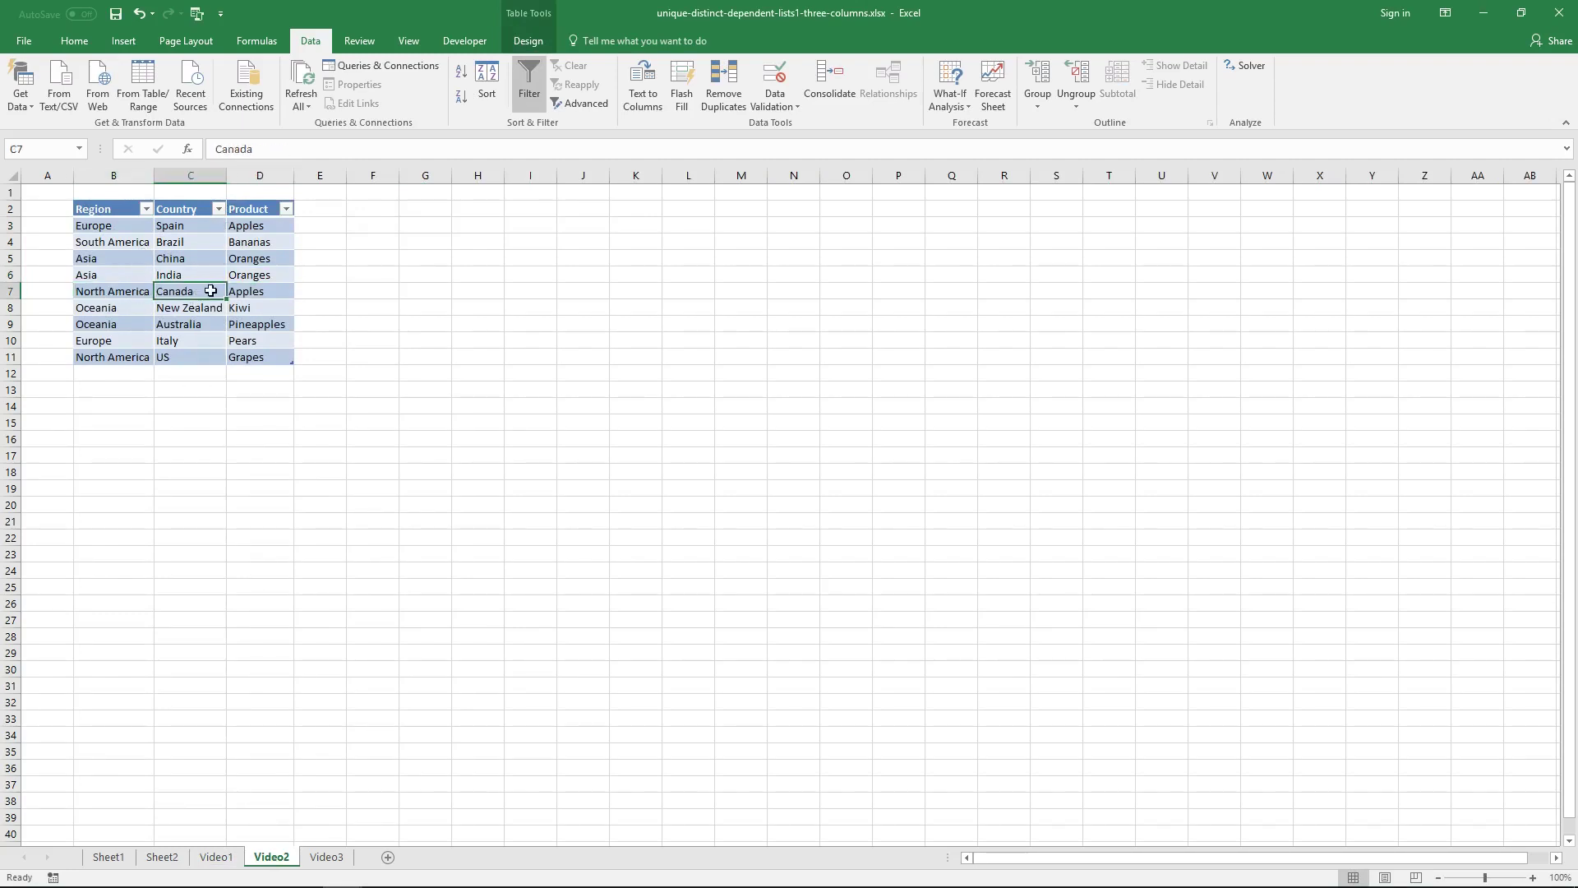
left_click(271, 289)
left_click(231, 858)
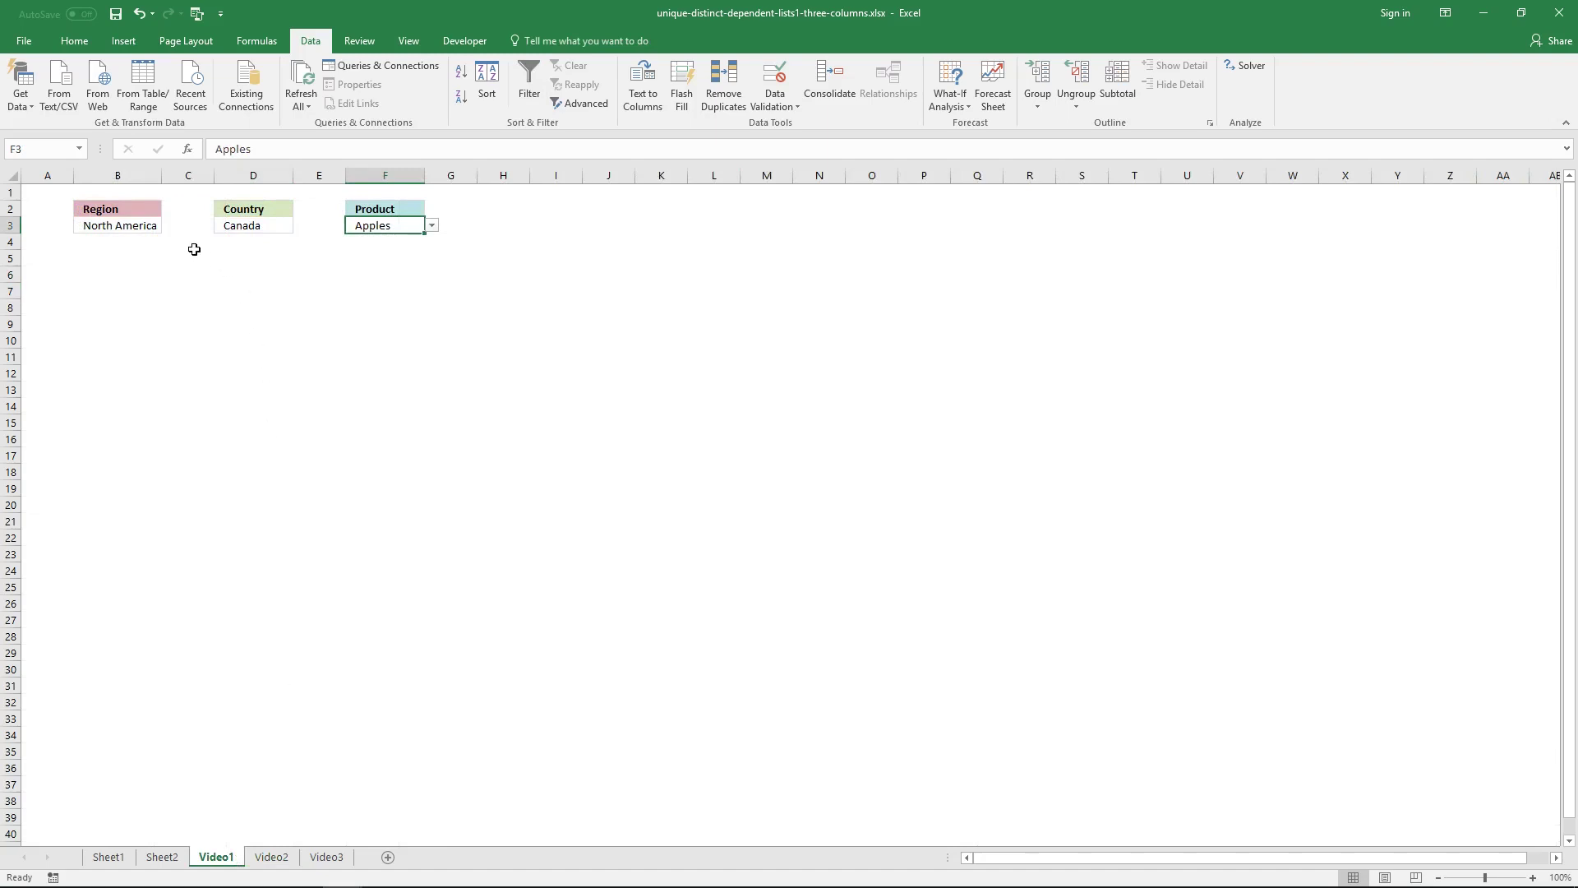
Step: Test the dependent drop-downs on the Video1 sheet by choosing Europe as region, Italy as country and Pears as product
left_click(150, 227)
left_click(169, 226)
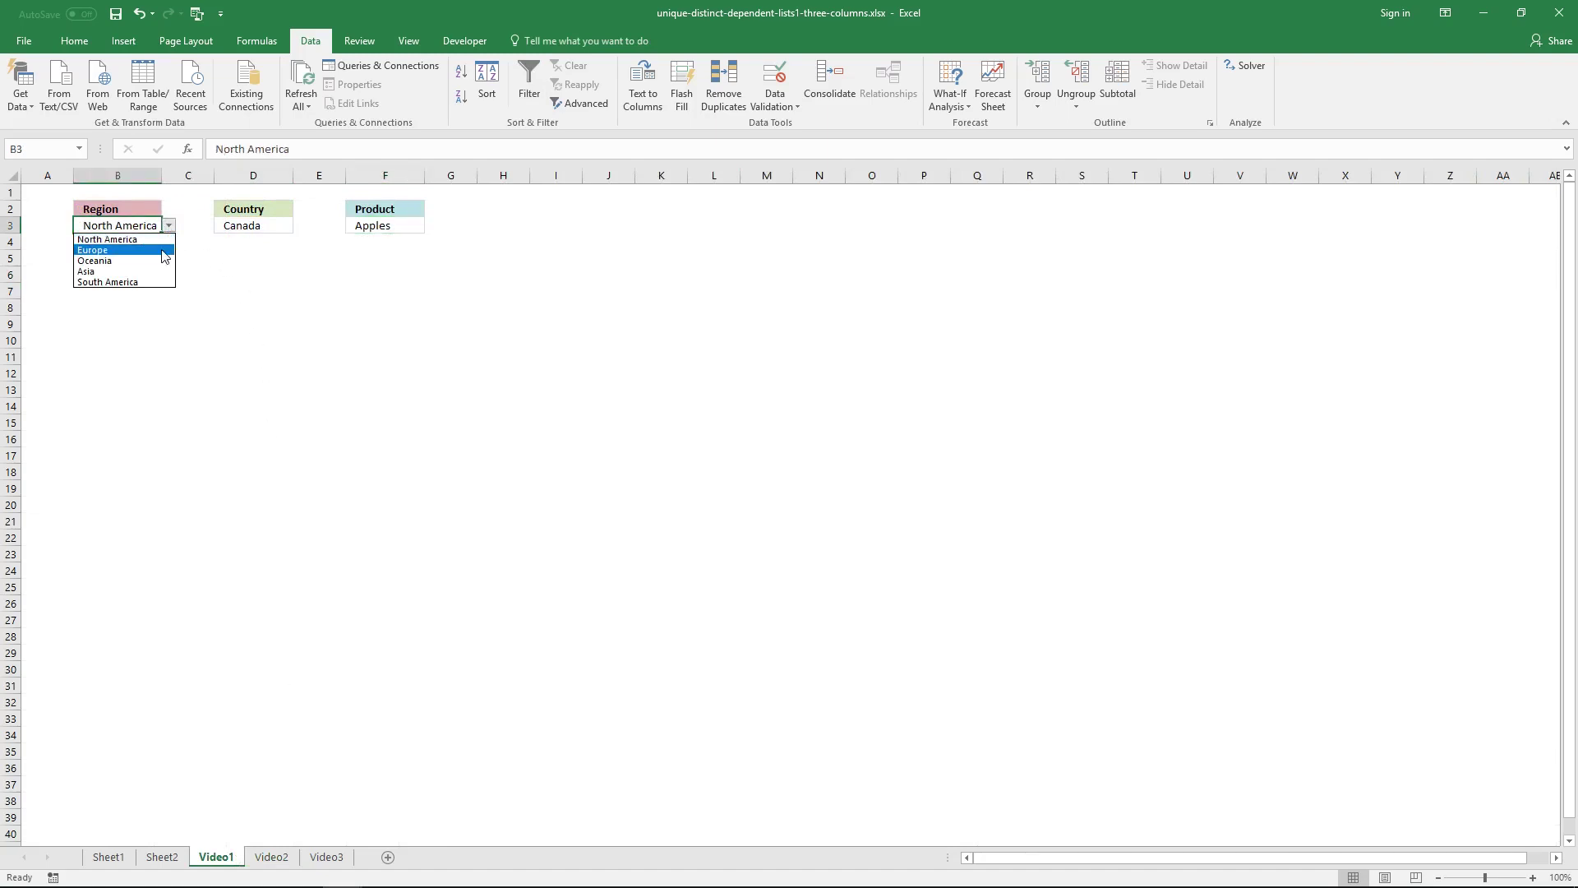
left_click(95, 250)
left_click(244, 225)
left_click(301, 226)
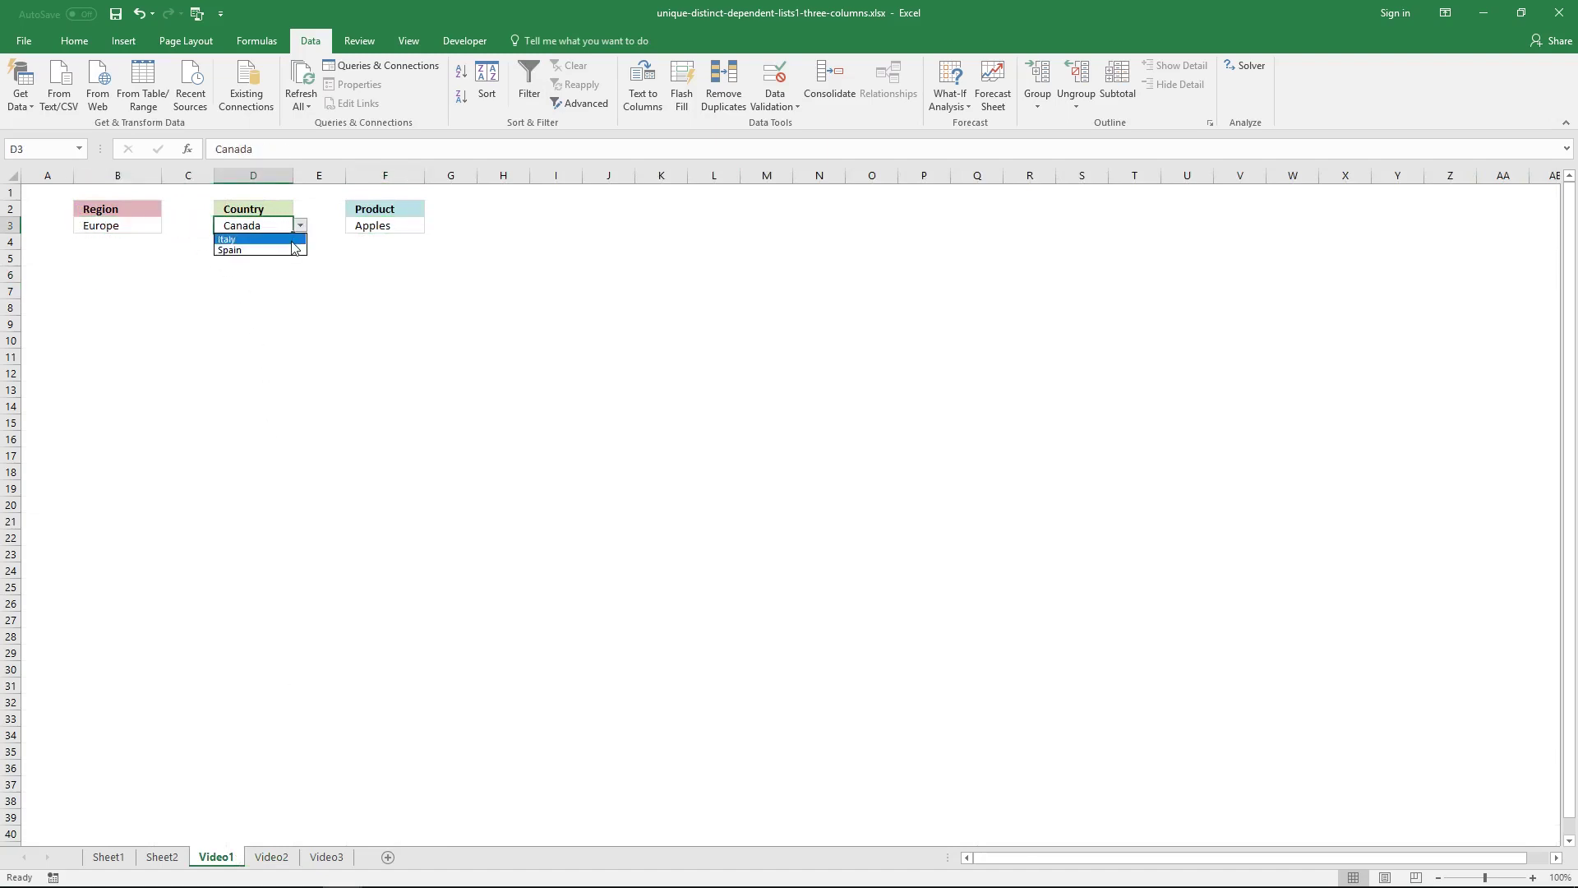
left_click(230, 240)
left_click(387, 225)
left_click(432, 226)
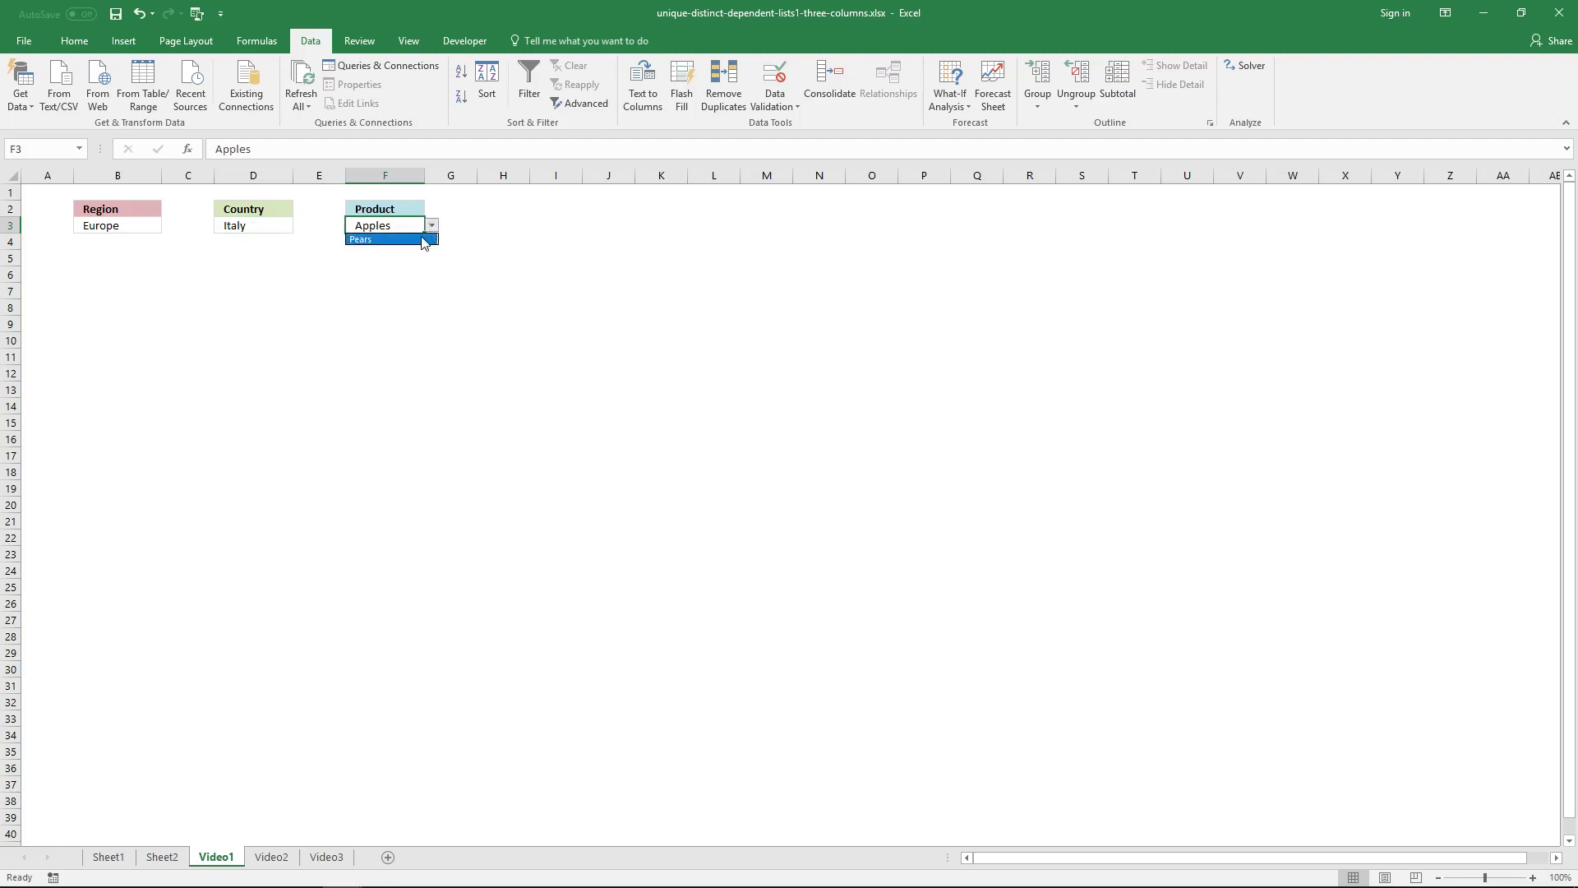
left_click(426, 238)
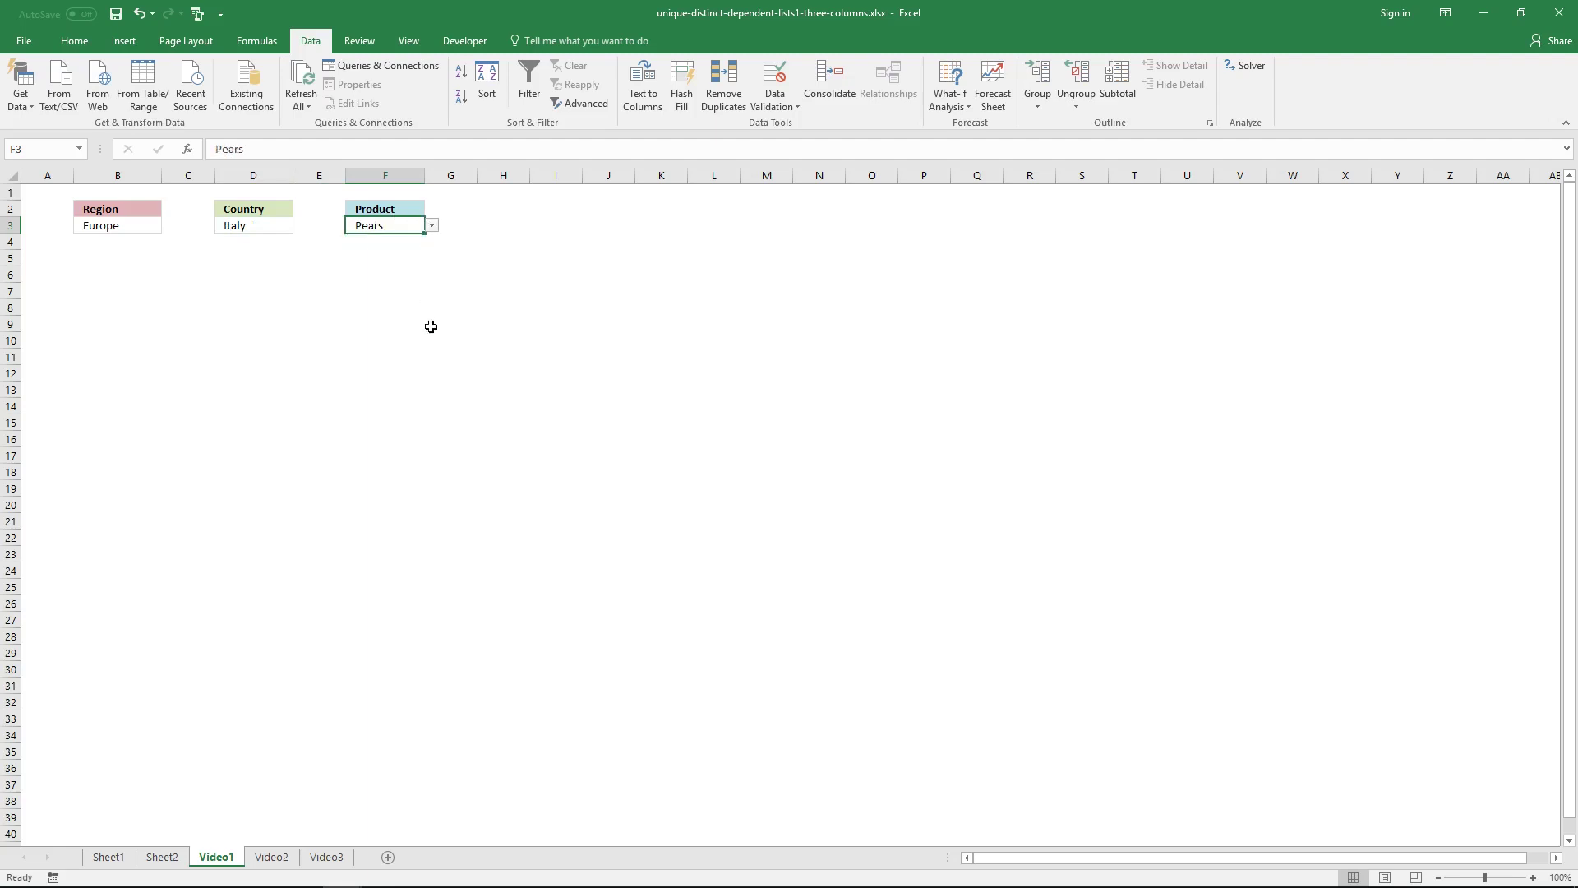